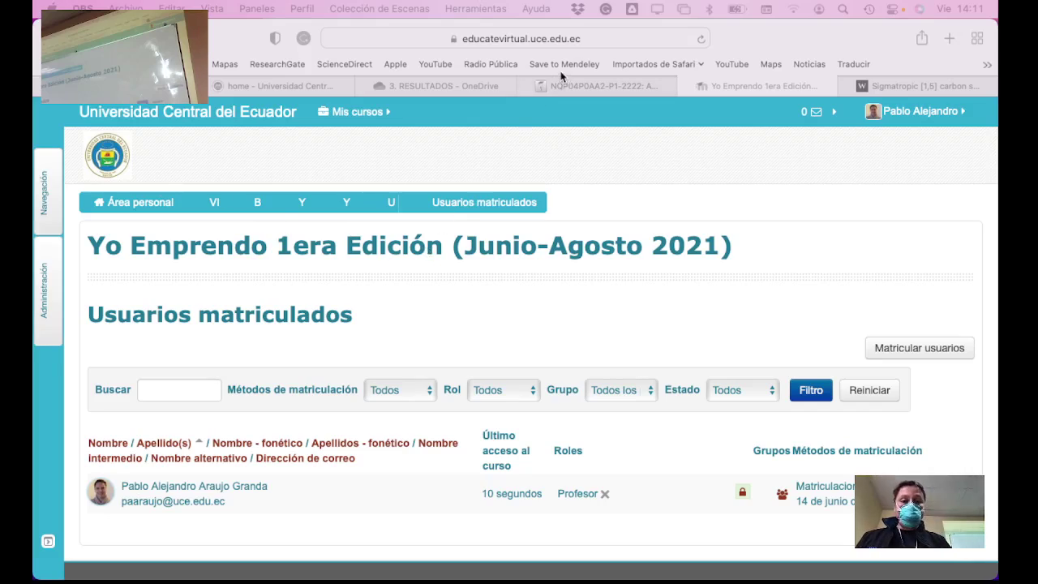
Step: Go to the university's virtual campus at uvirtual.uce.edu.ec
click(578, 39)
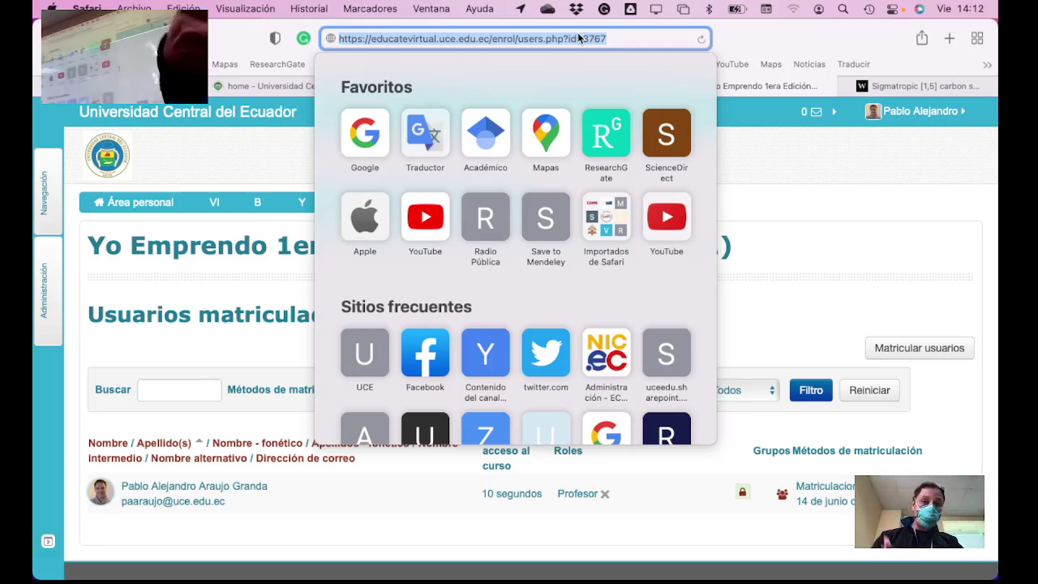
text(uvir)
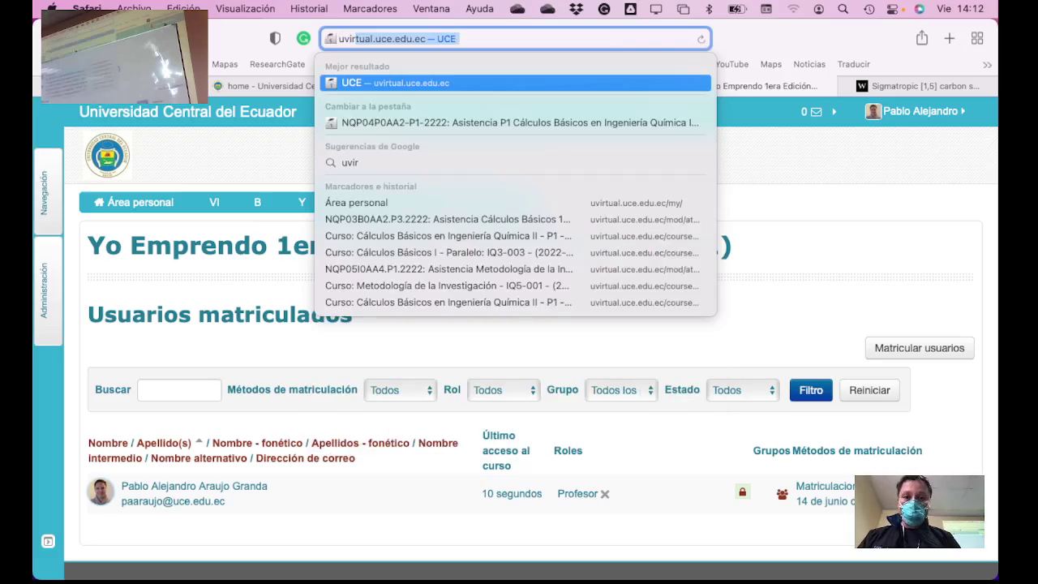
key(Return)
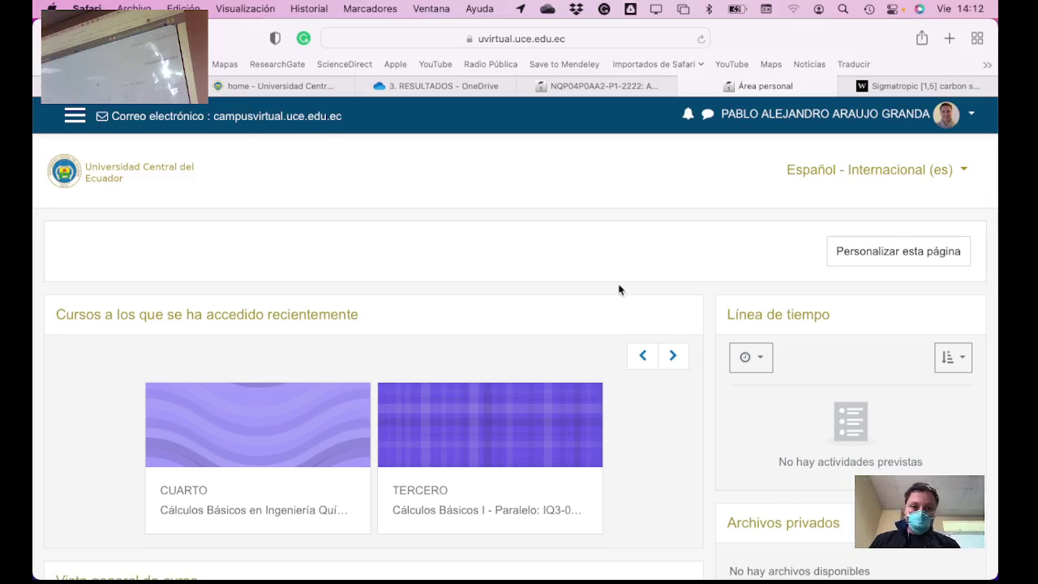
Step: Open the attendance activity "Asistencia Metodología de la Investigación (2022 - 2022)" in the fifth-semester Metodología de la Investigación course
scroll(446, 325, down, 1)
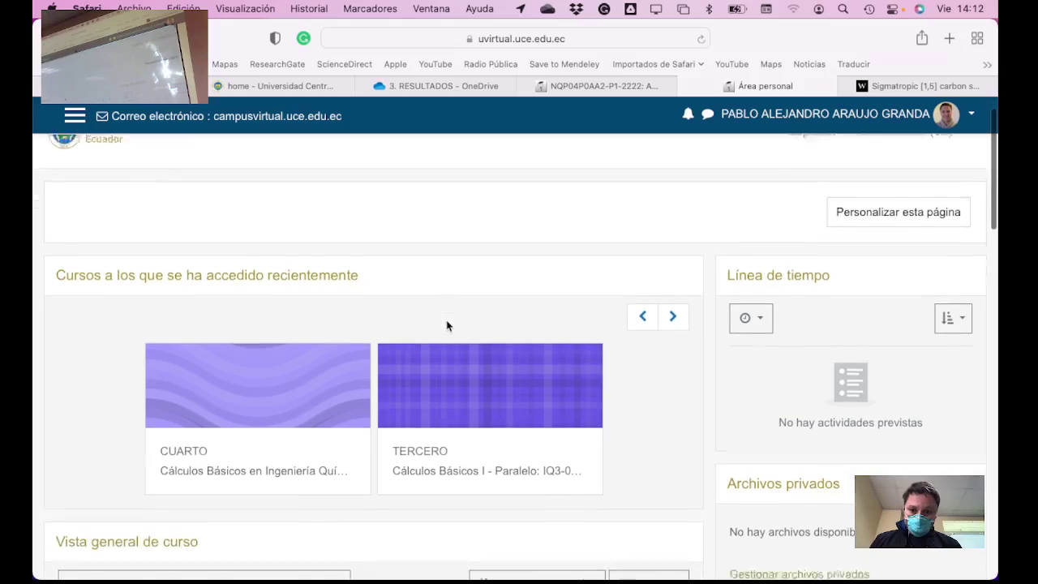
scroll(446, 326, down, 5)
scroll(446, 325, down, 1)
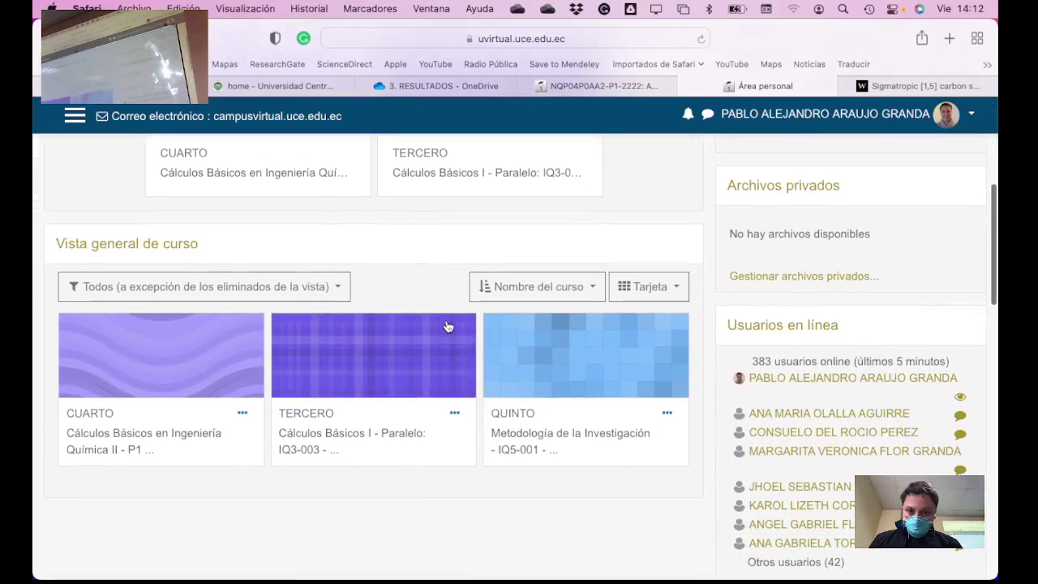
click(556, 435)
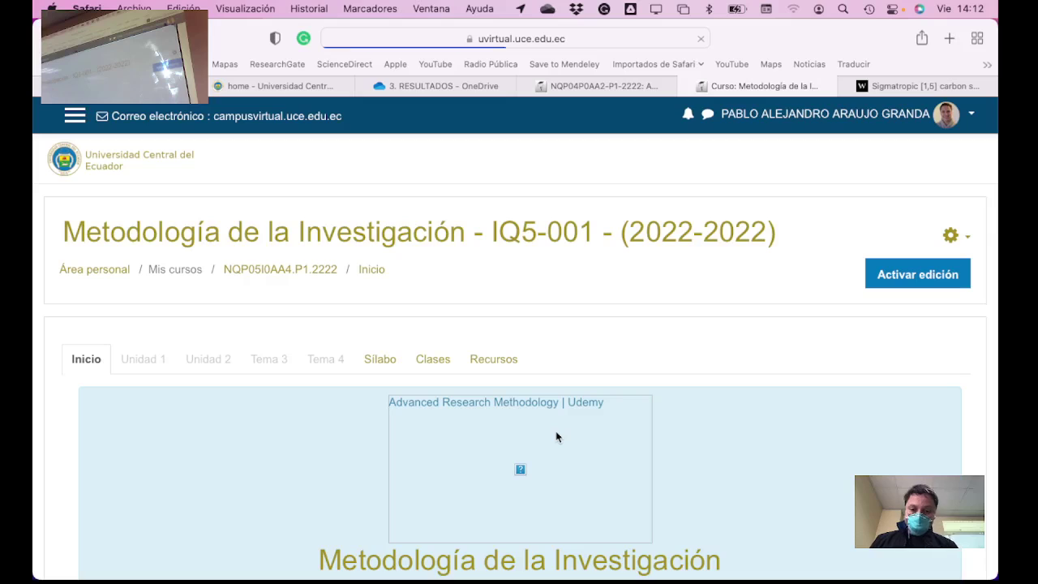
scroll(556, 436, down, 6)
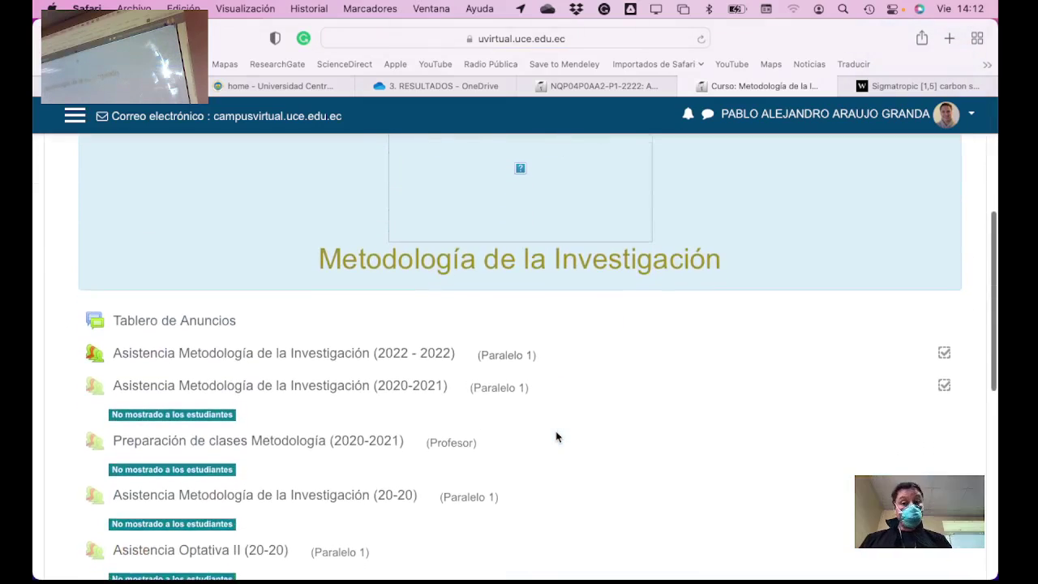
click(410, 354)
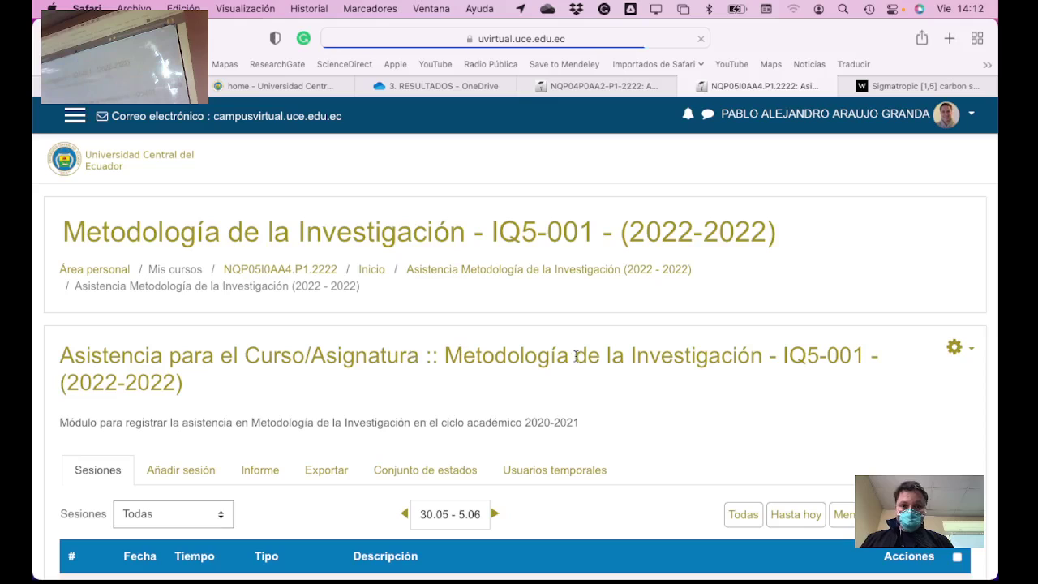
Step: Complete the 3.06.22 session's description as "Temas Sesión Viernes: El problema de investigación - parte 2" and save the changes
scroll(583, 361, down, 6)
scroll(597, 370, up, 1)
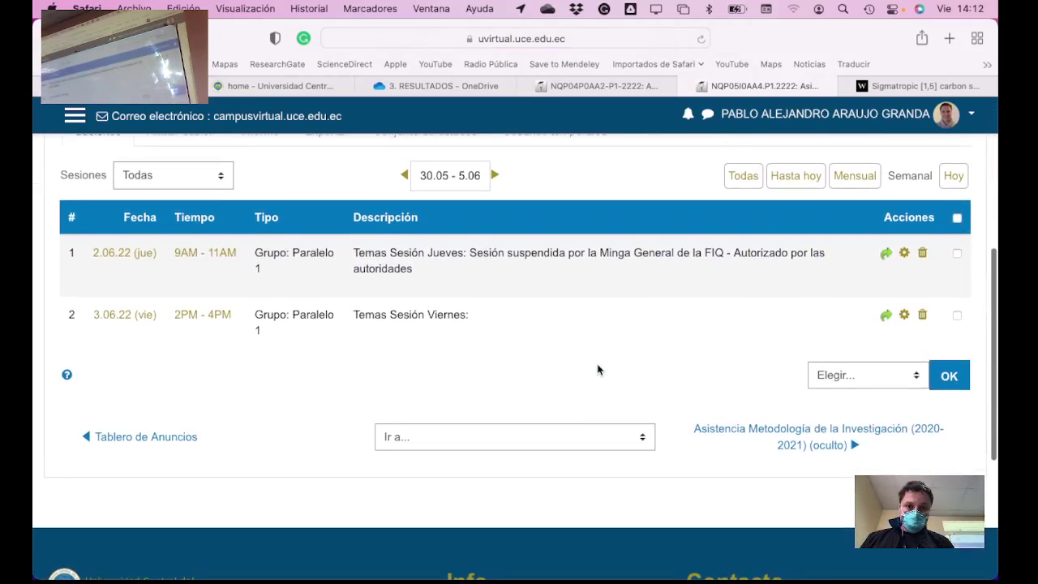
click(904, 315)
scroll(784, 278, down, 3)
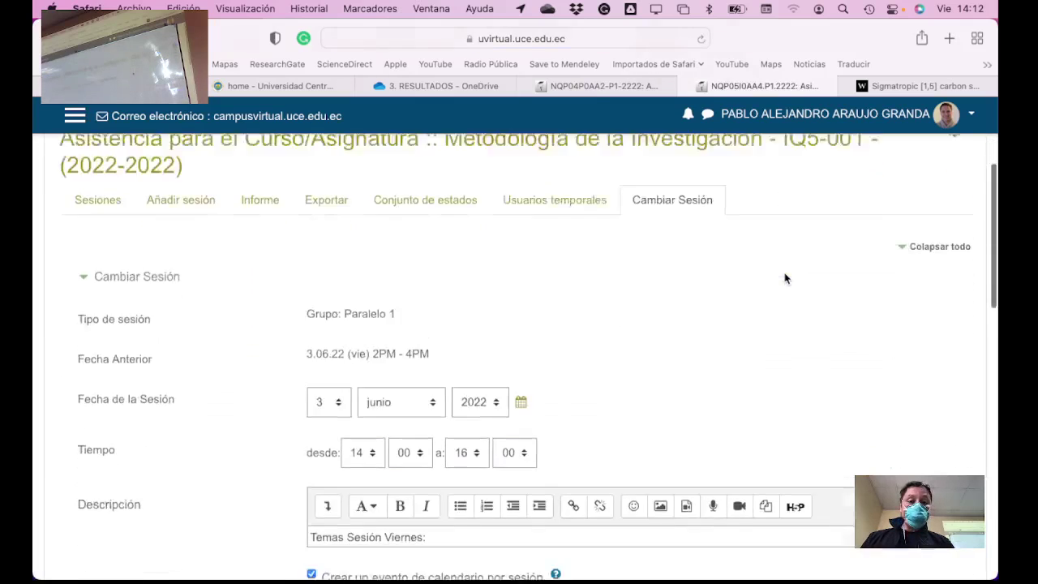
scroll(784, 278, down, 5)
click(496, 301)
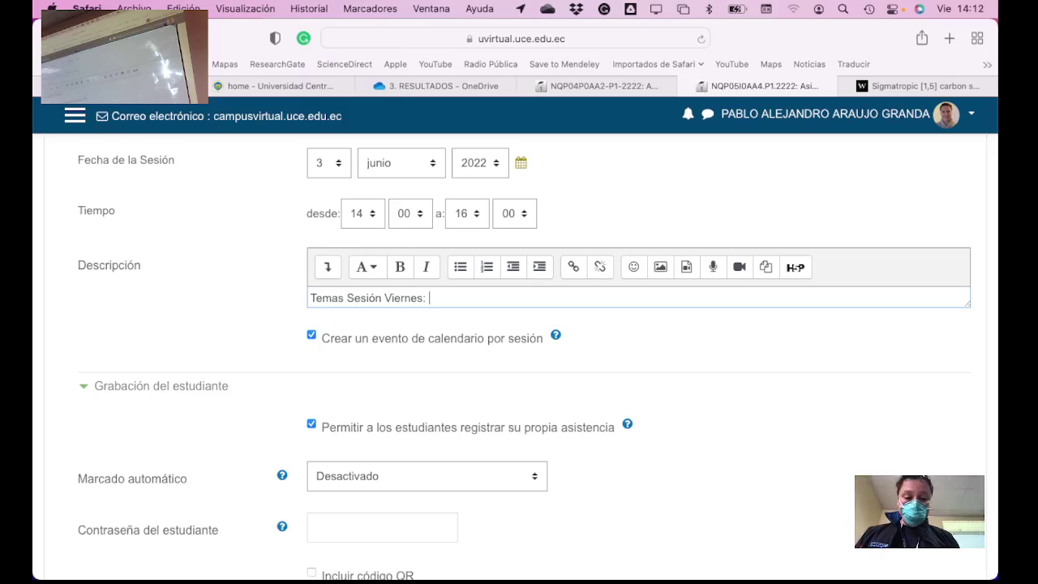
text(El probl)
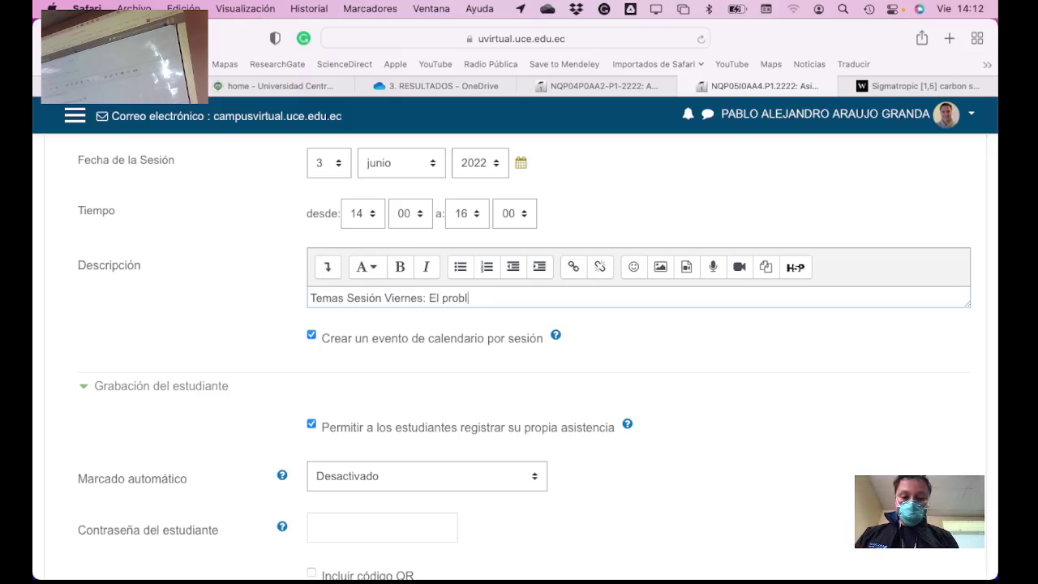
text(ema de inv)
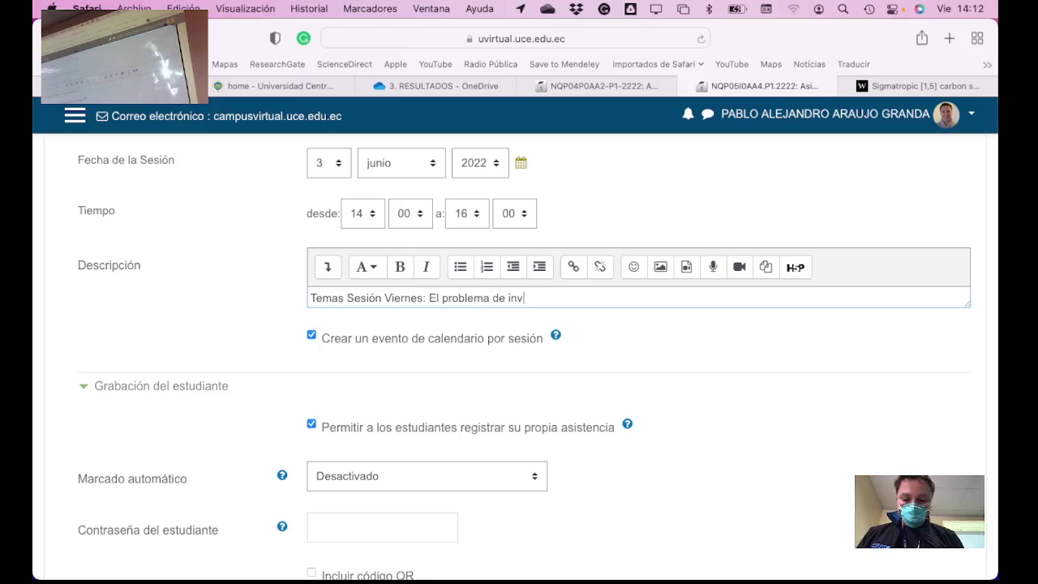
text(estigación - parte 2)
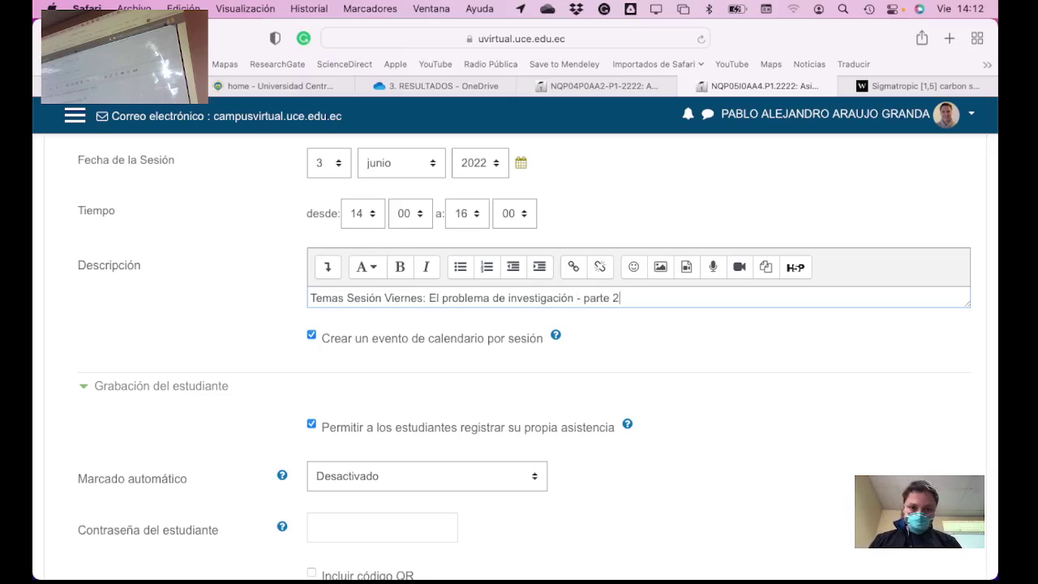
scroll(559, 336, down, 5)
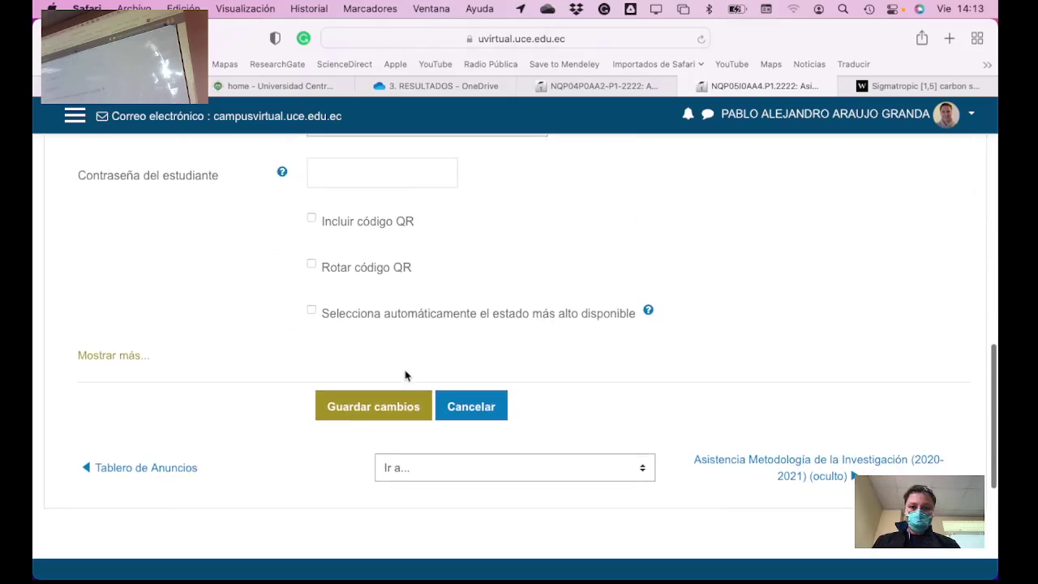
click(386, 403)
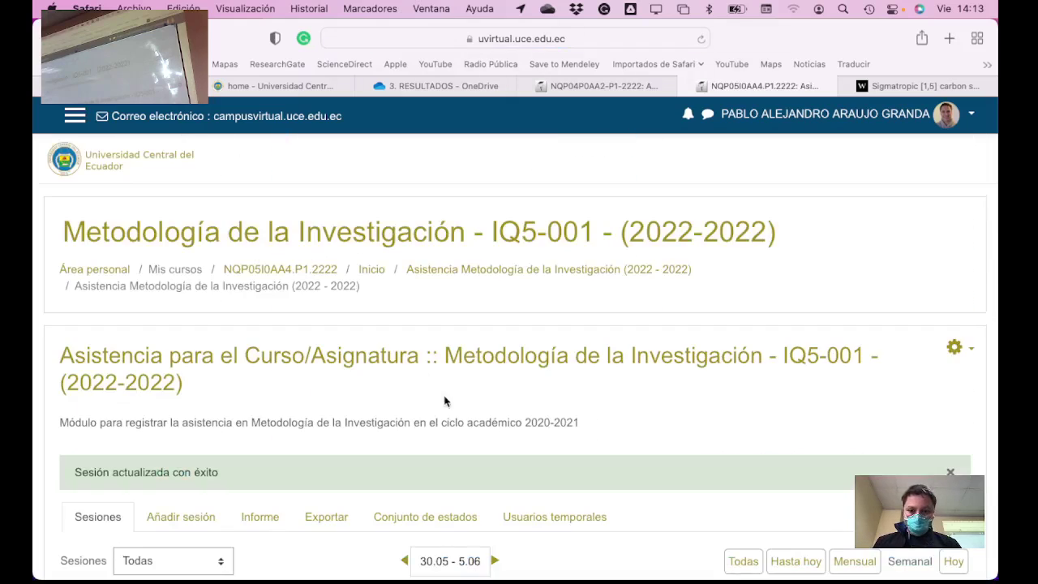
Step: Open the attendance list for the 3.06.22 session and show all students without pagination
scroll(464, 409, down, 4)
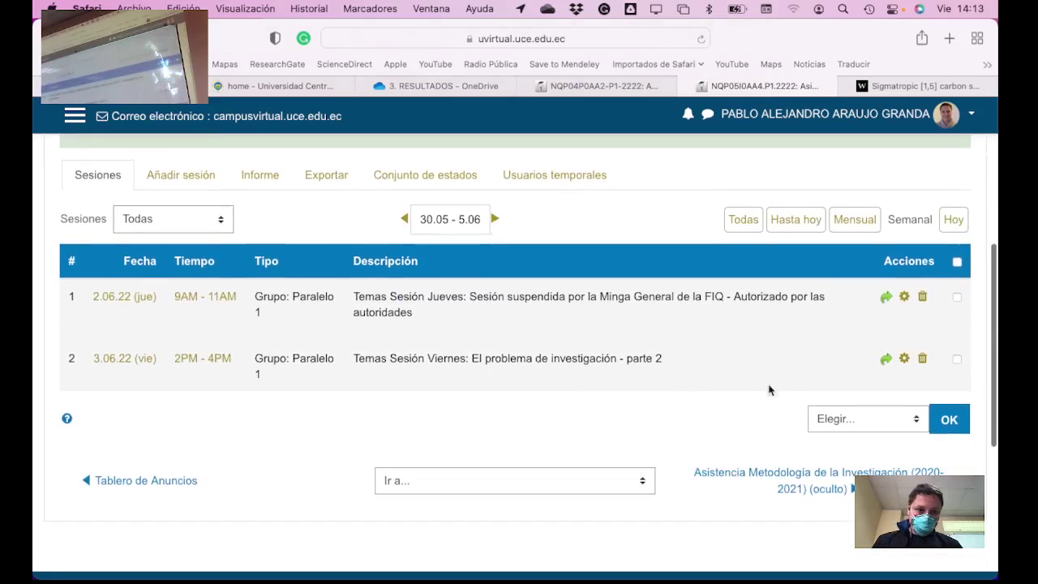
click(886, 359)
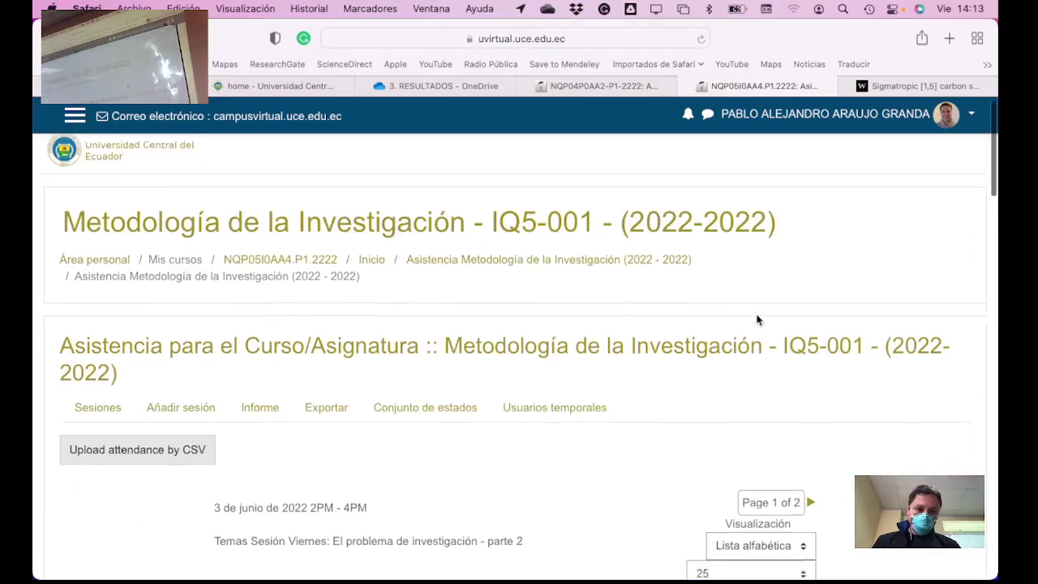
scroll(757, 318, down, 3)
click(747, 407)
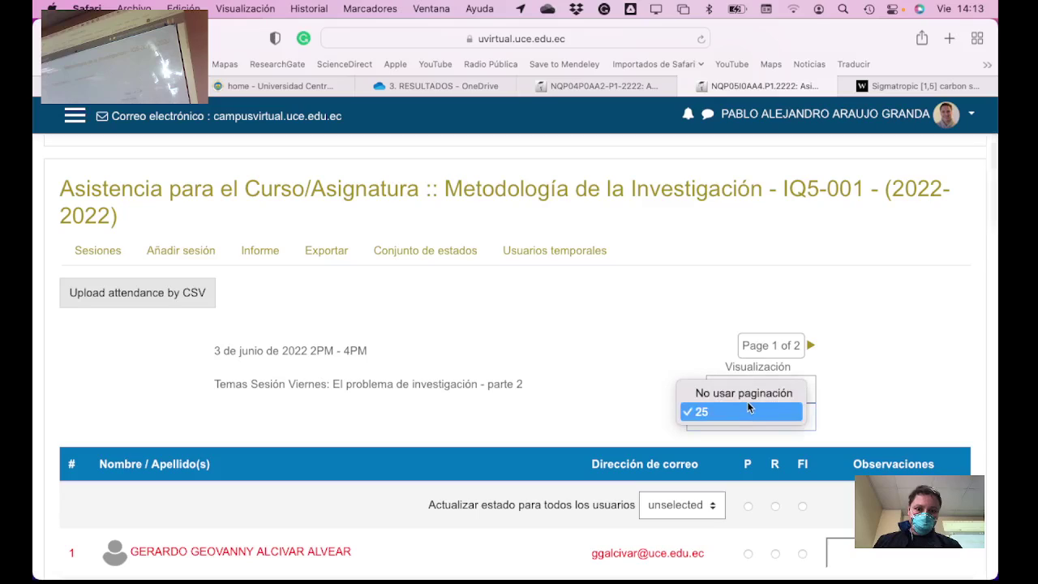
click(747, 407)
click(750, 415)
click(747, 397)
Step: Mark the student in row 1 as P and the student in row 2 as FI
scroll(655, 389, down, 5)
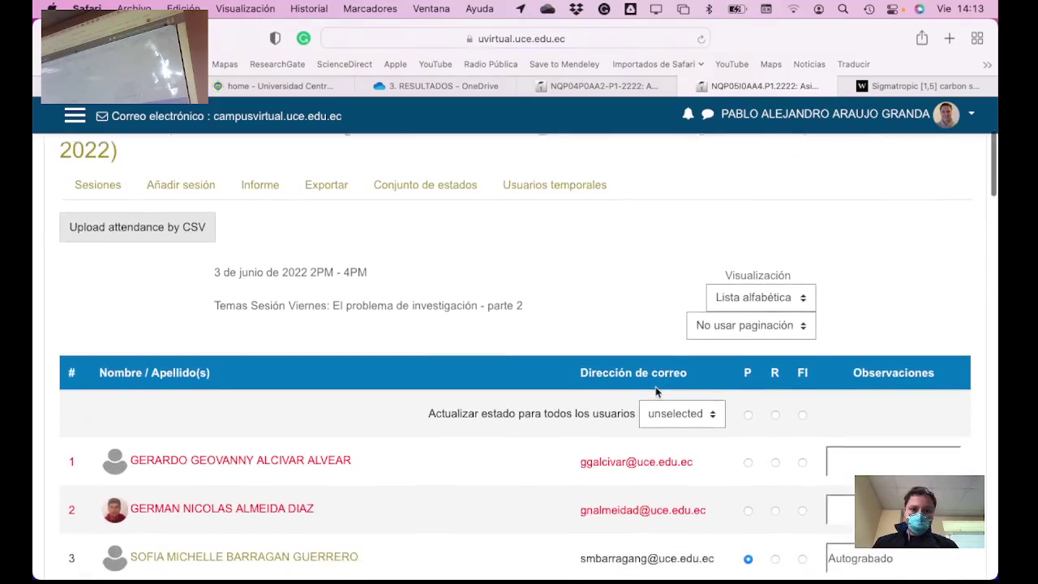
scroll(656, 392, down, 3)
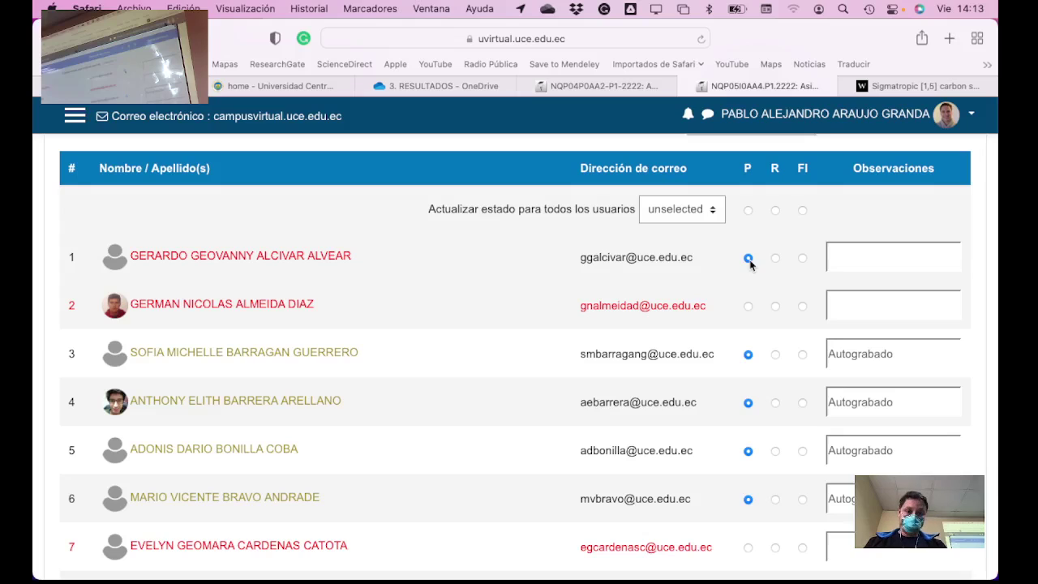
click(801, 305)
scroll(624, 348, down, 2)
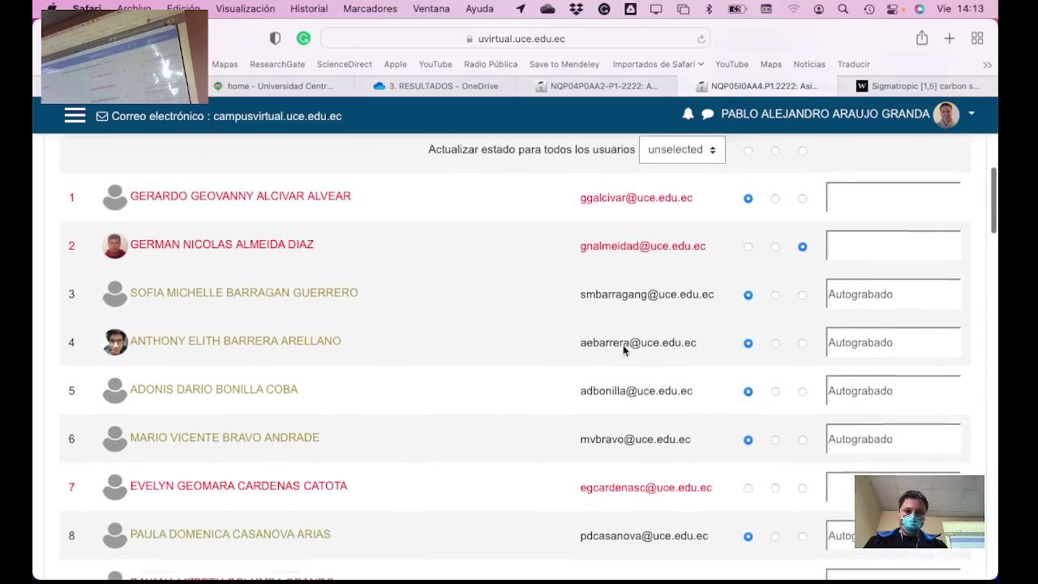
Step: Mark the unmarked students in rows 7, 9, 10 and 13 as P
scroll(625, 349, down, 5)
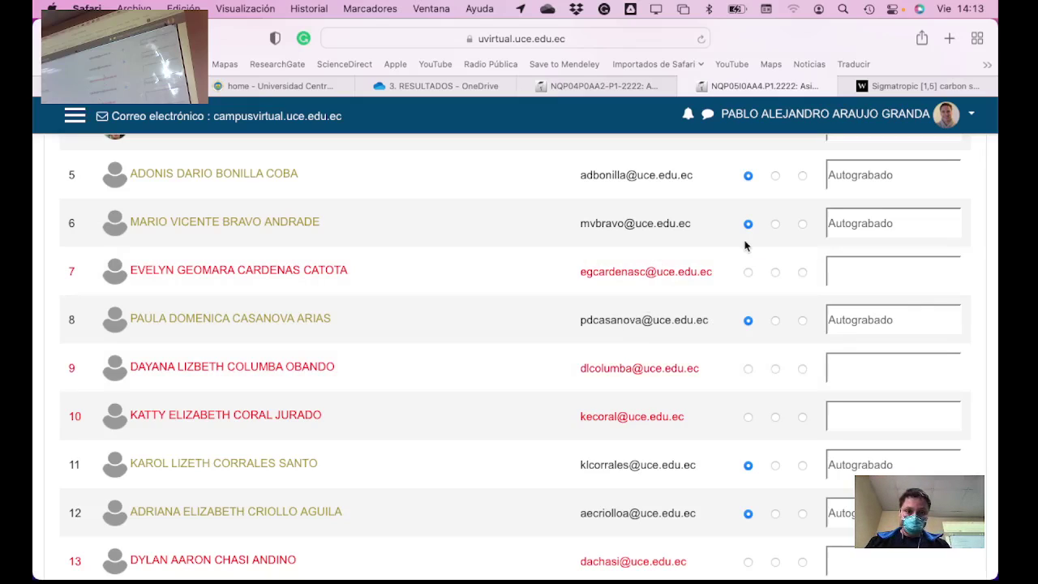
click(747, 271)
scroll(545, 391, down, 2)
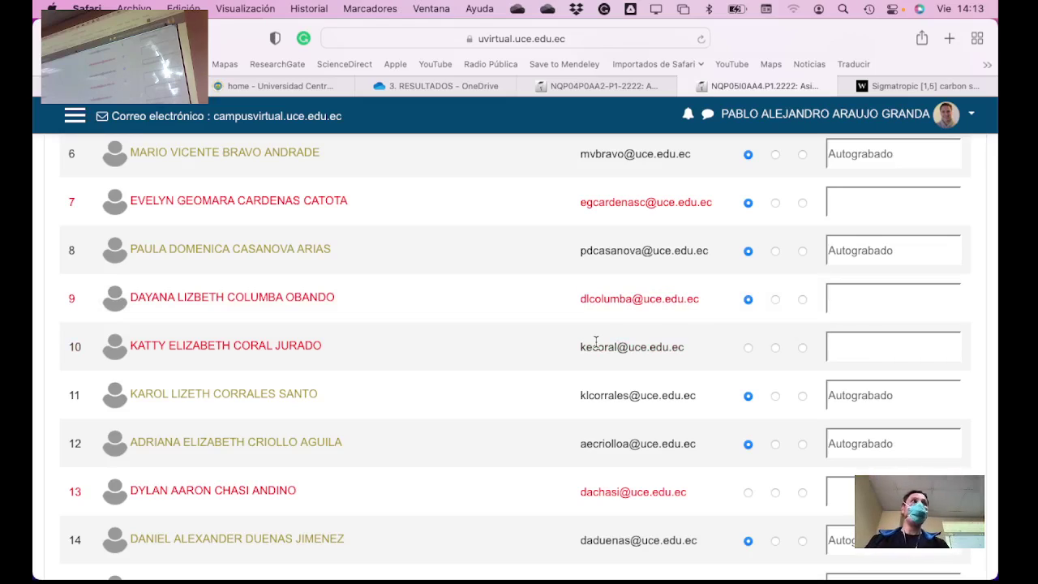
click(747, 348)
scroll(635, 387, down, 4)
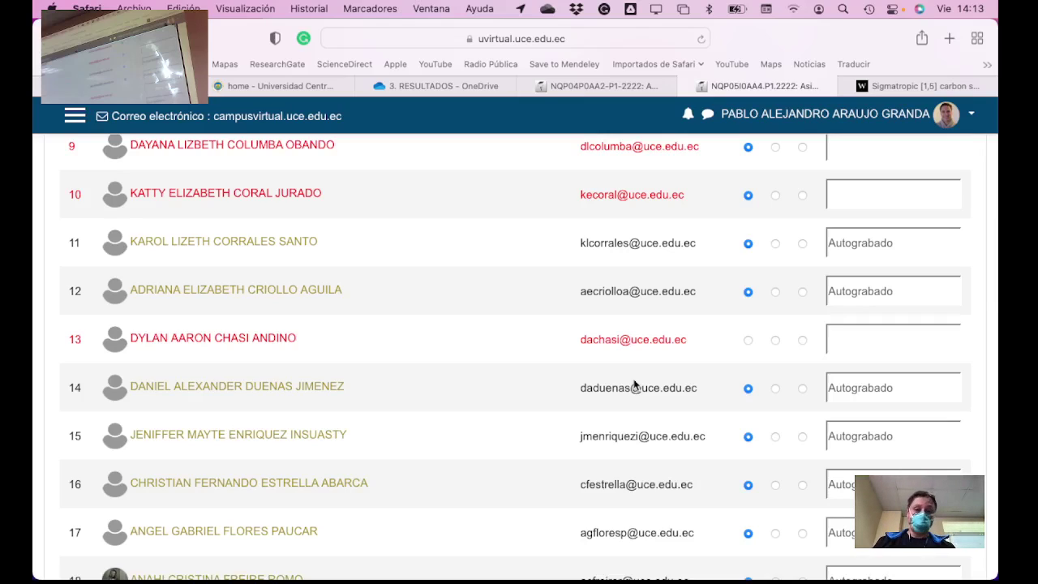
click(747, 339)
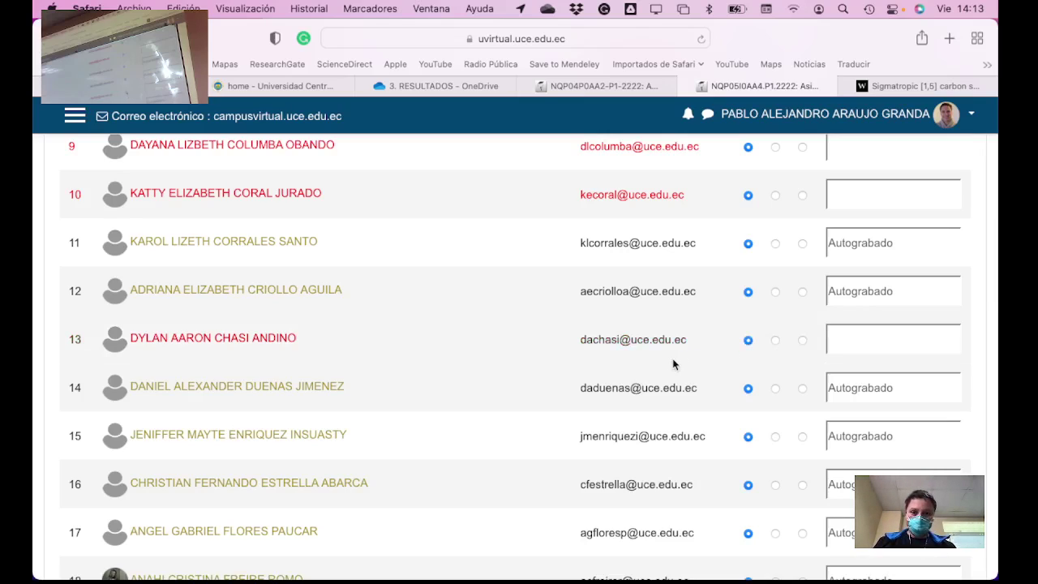
Step: Mark the student in row 19 as P and the students in rows 28 and 29 as FI
scroll(672, 364, down, 10)
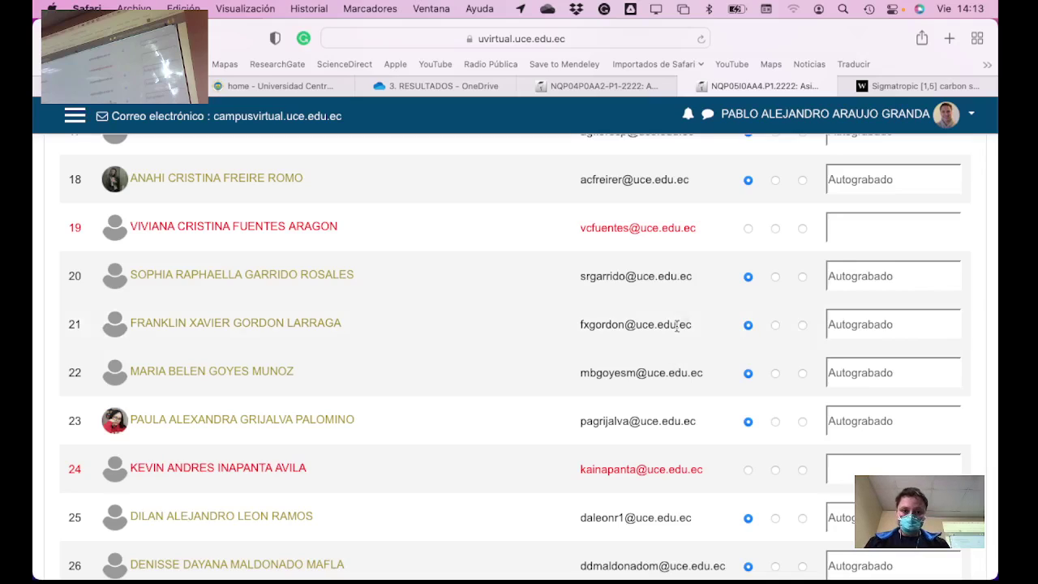
click(747, 228)
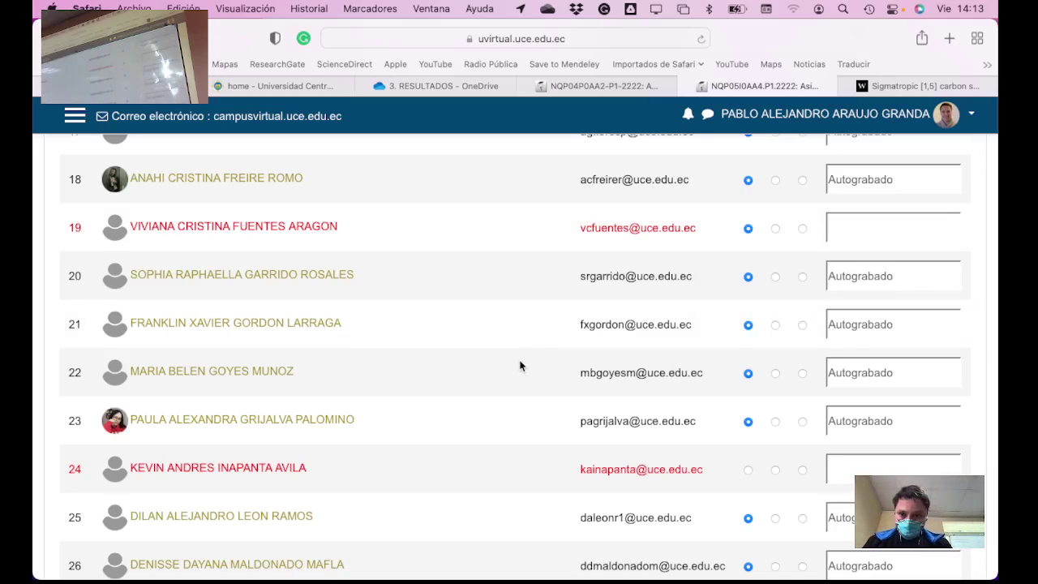
scroll(519, 365, down, 3)
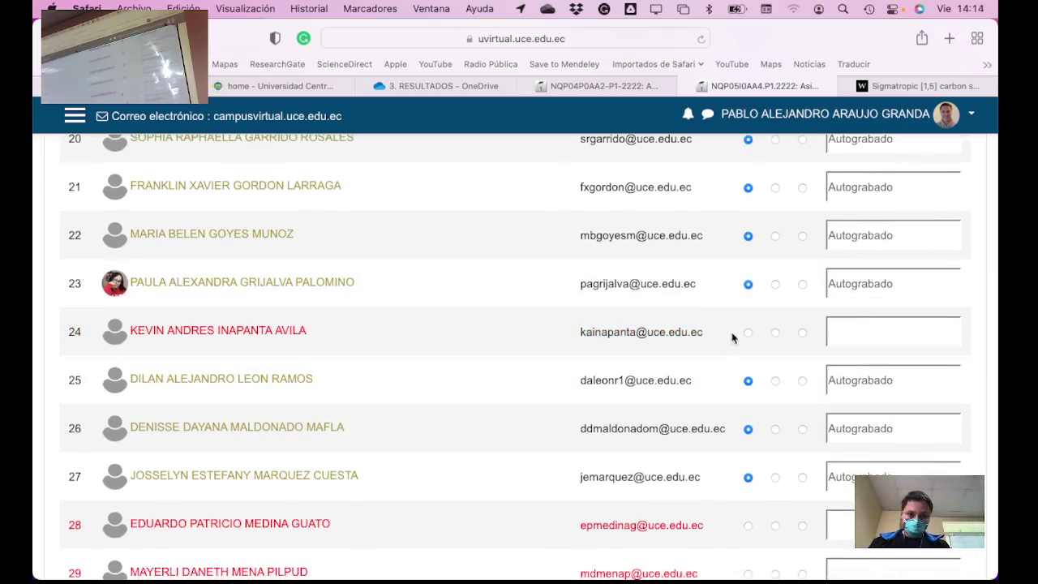
scroll(632, 365, down, 6)
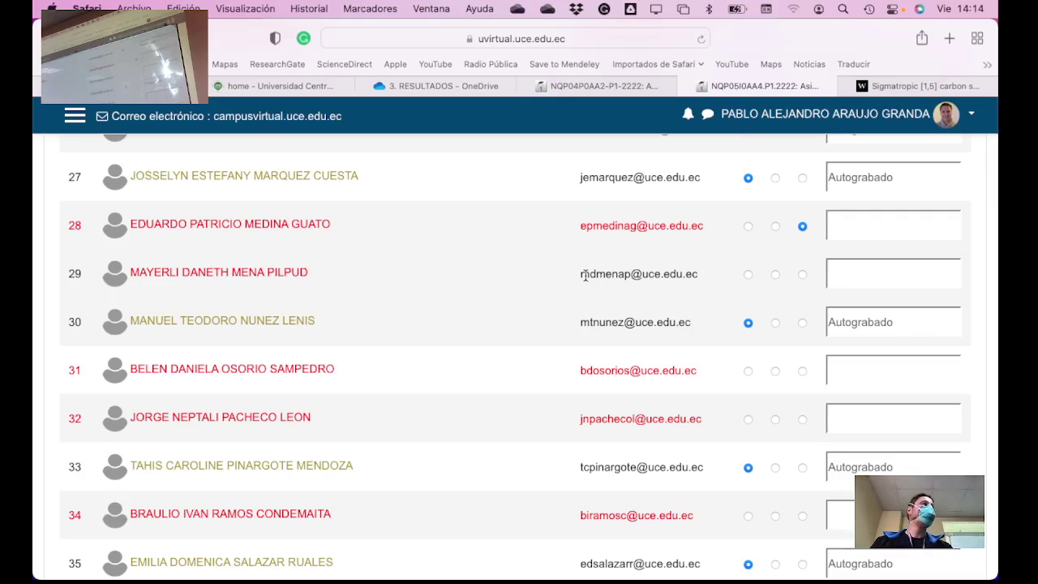
click(802, 274)
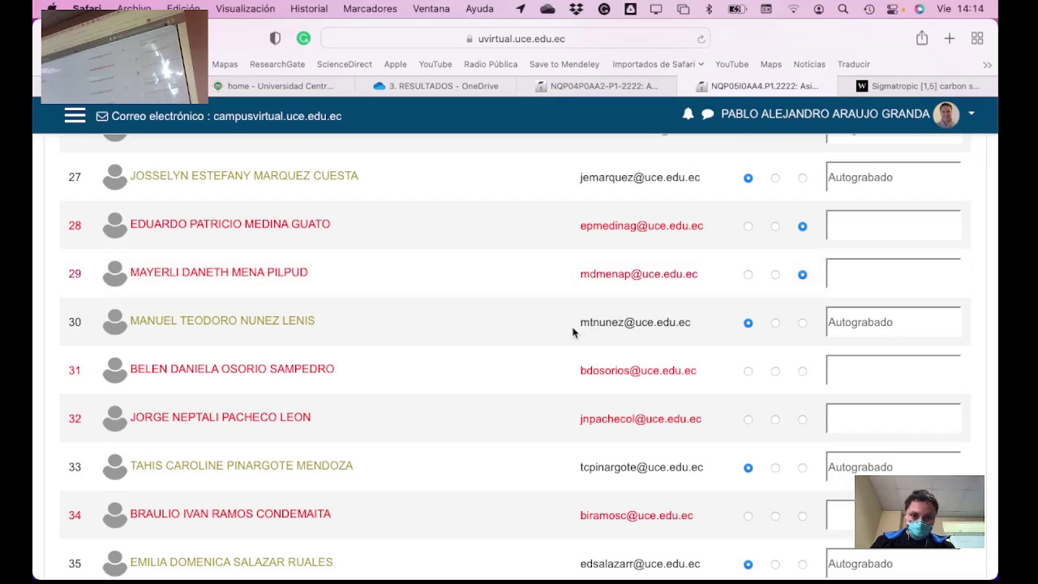
Step: Mark the unmarked students in rows 31, 32 and 34 as P
scroll(571, 333, down, 2)
scroll(571, 333, down, 2)
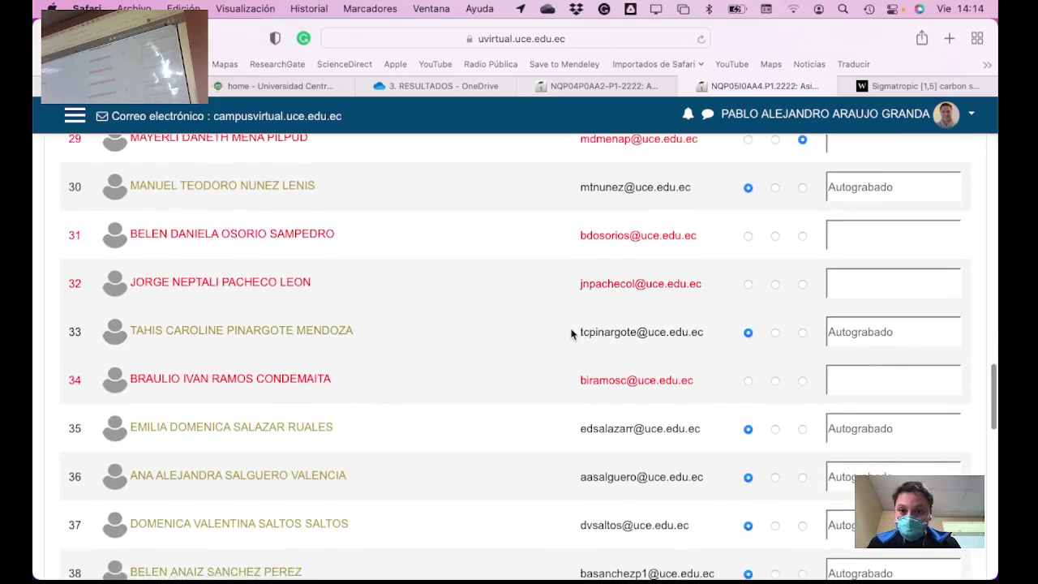
click(747, 235)
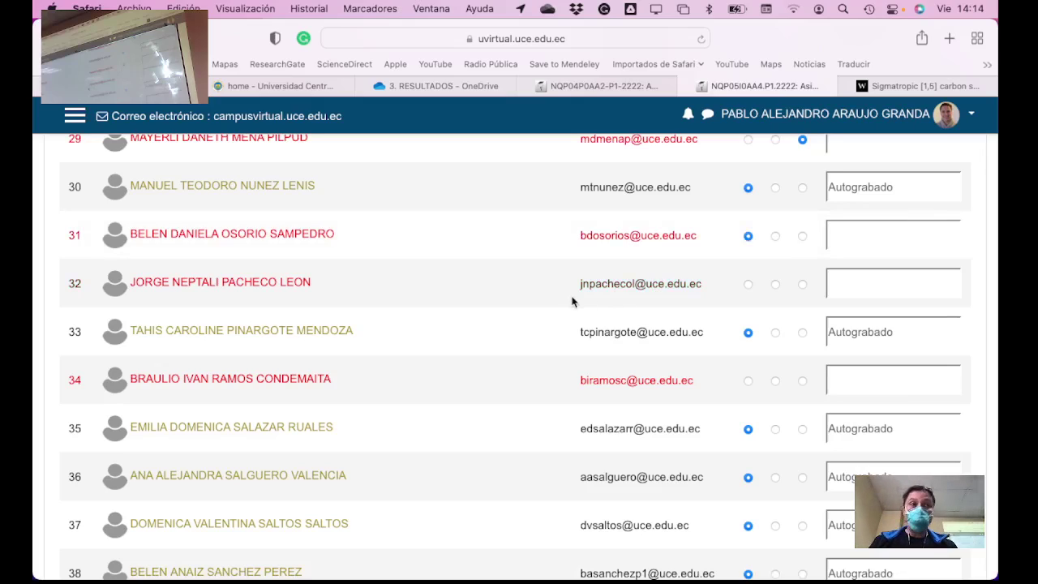
click(747, 284)
scroll(634, 319, down, 1)
scroll(634, 319, down, 3)
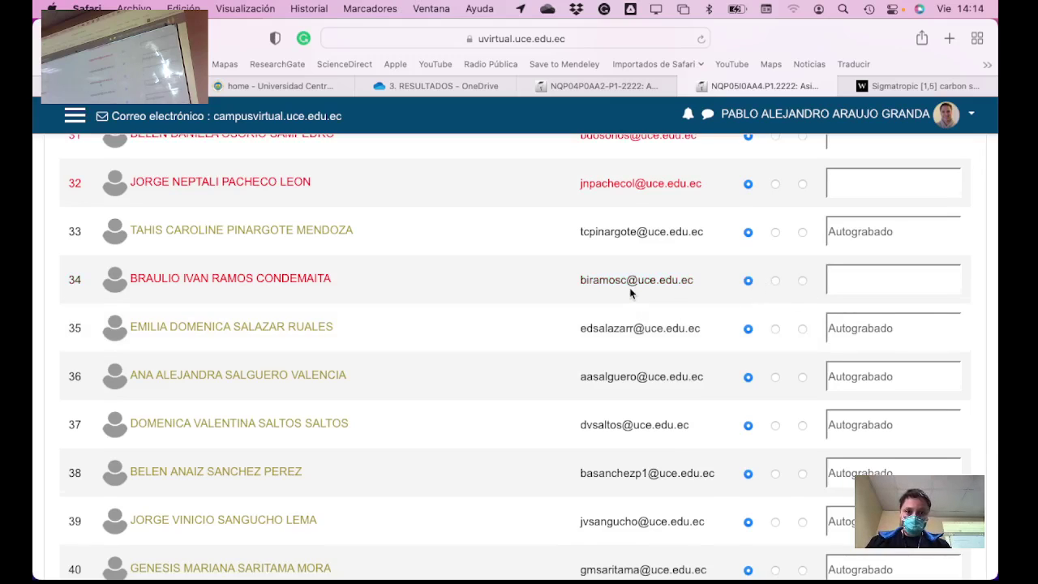
scroll(630, 289, down, 10)
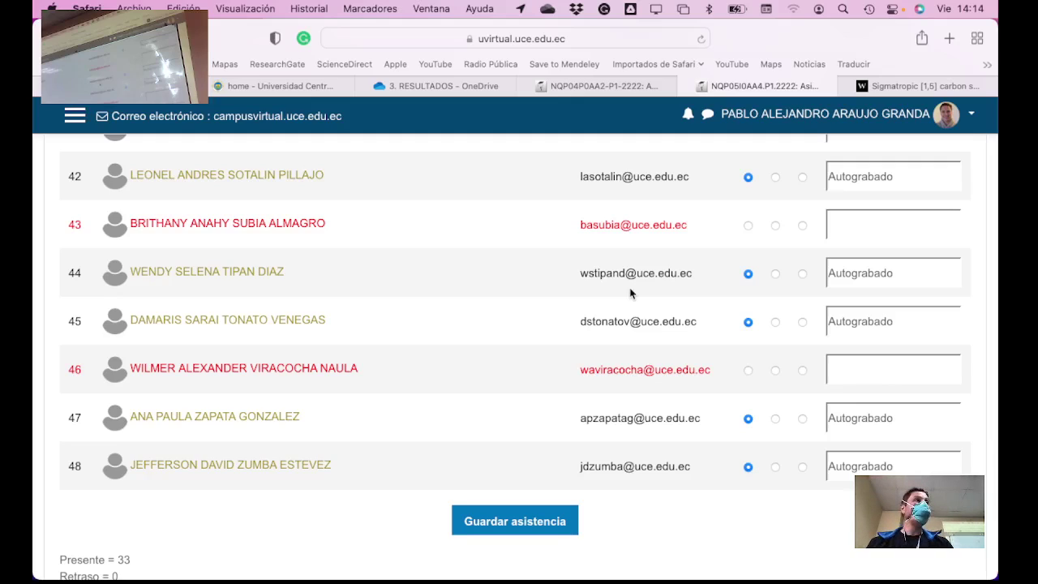
Step: Mark the student in row 43 as FI and the student in row 46 as P, and save the attendance
click(802, 225)
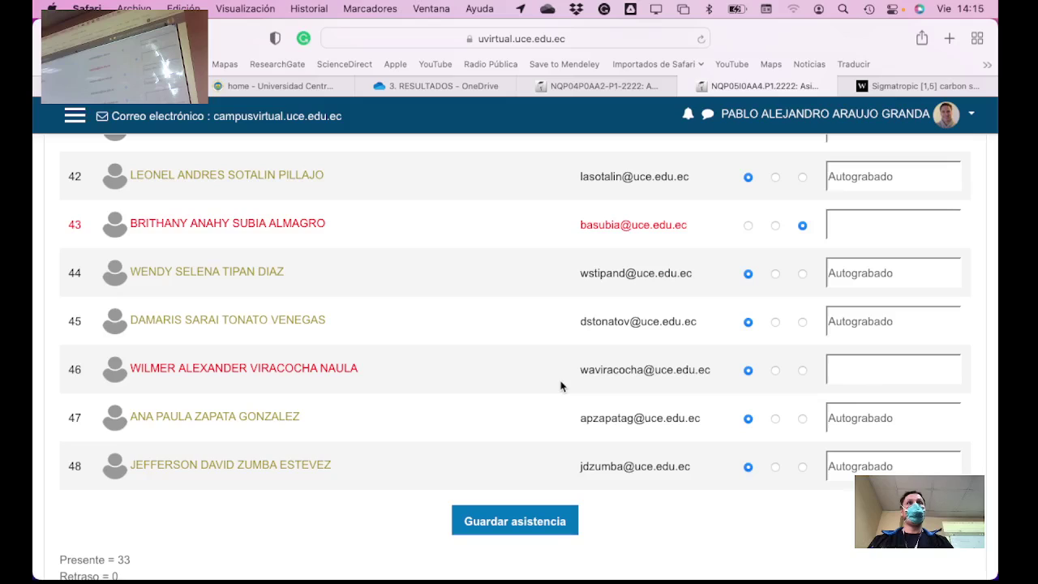
click(505, 523)
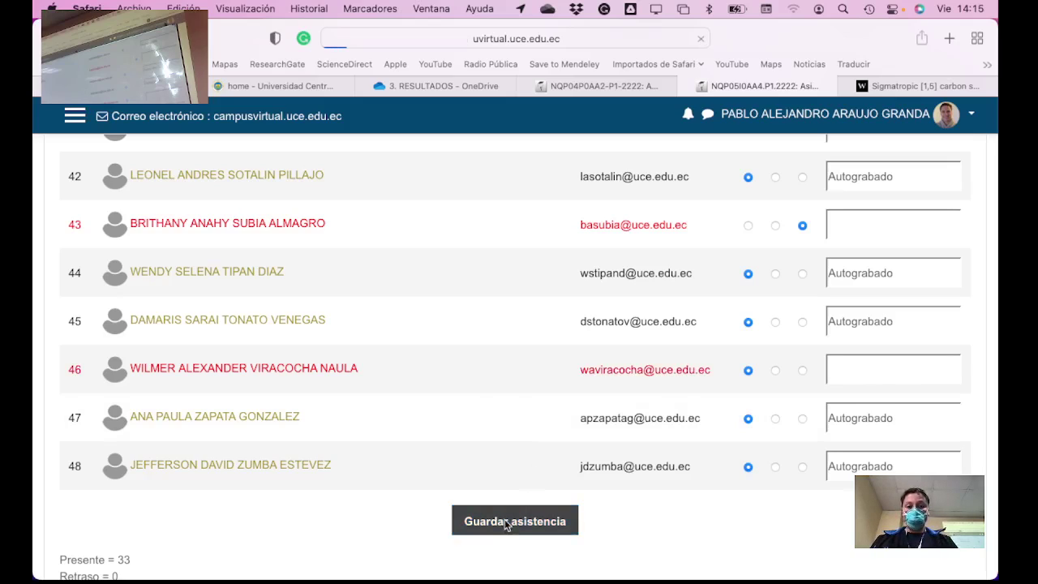
scroll(579, 439, down, 2)
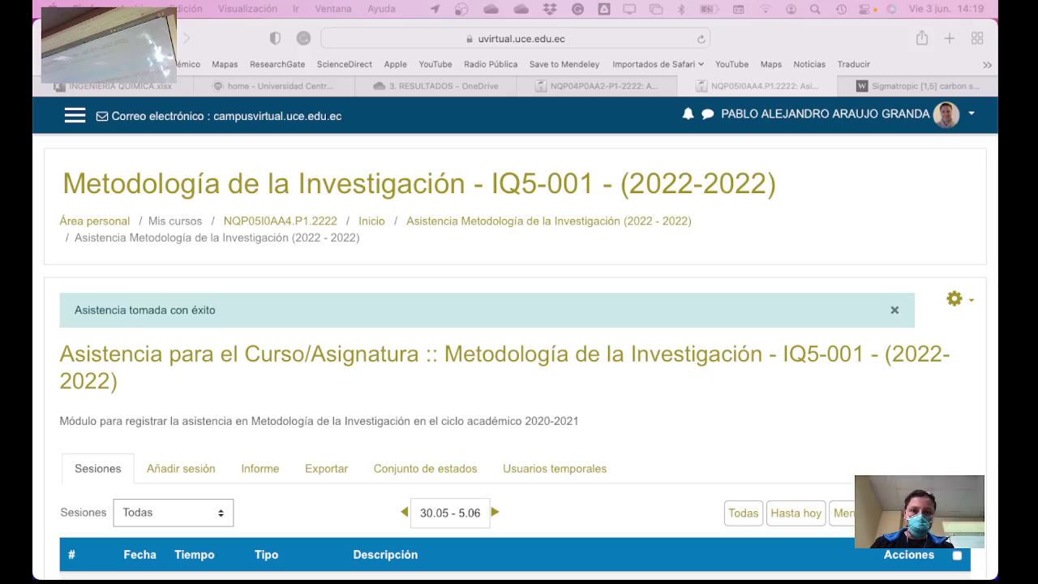
Step: Switch to the Excel workbook reporteDocentecTemas de investigación.xls
key(super+Tab)
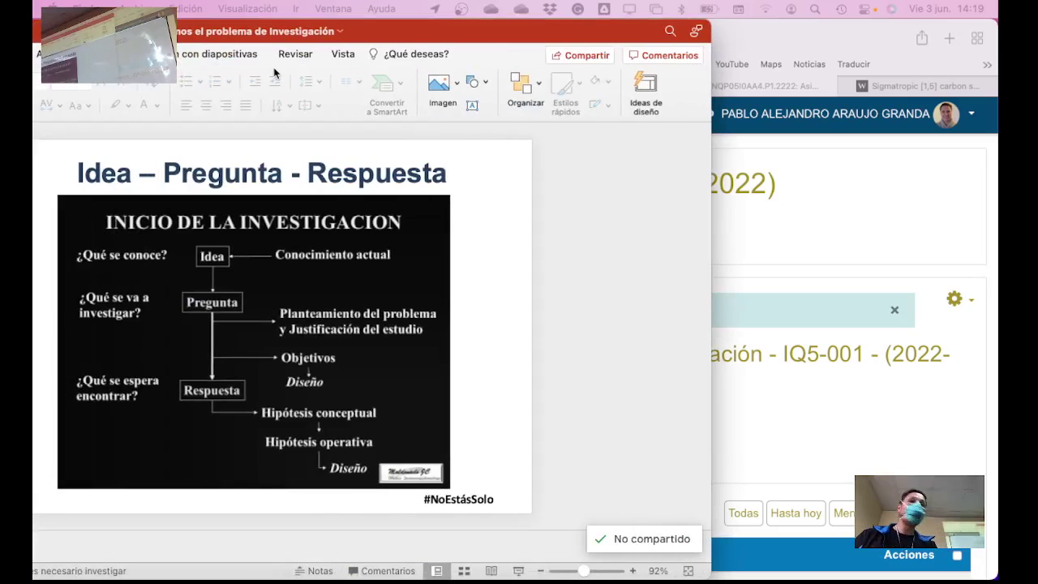
key(super+Tab)
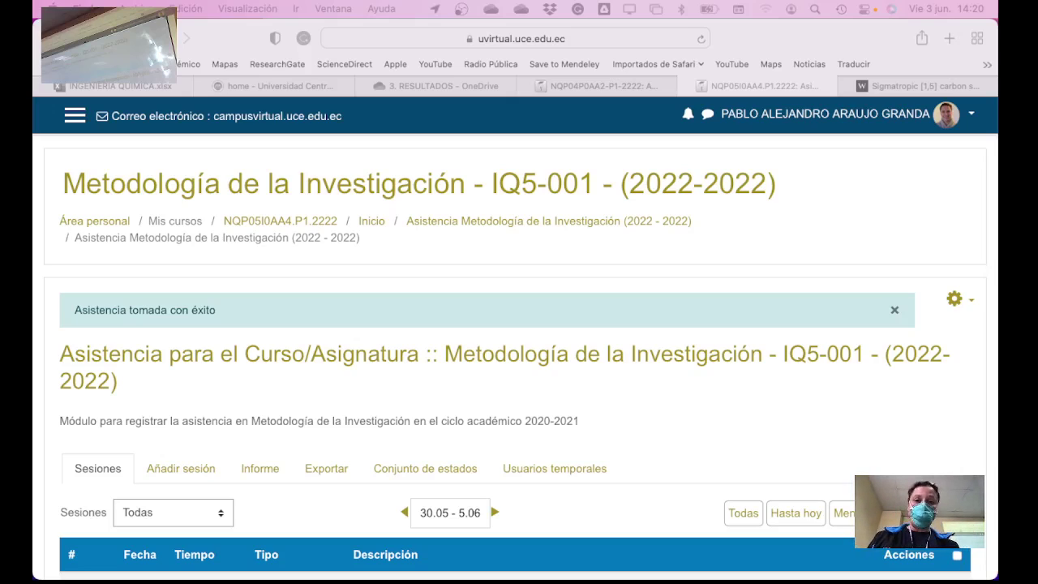
key(super+Tab)
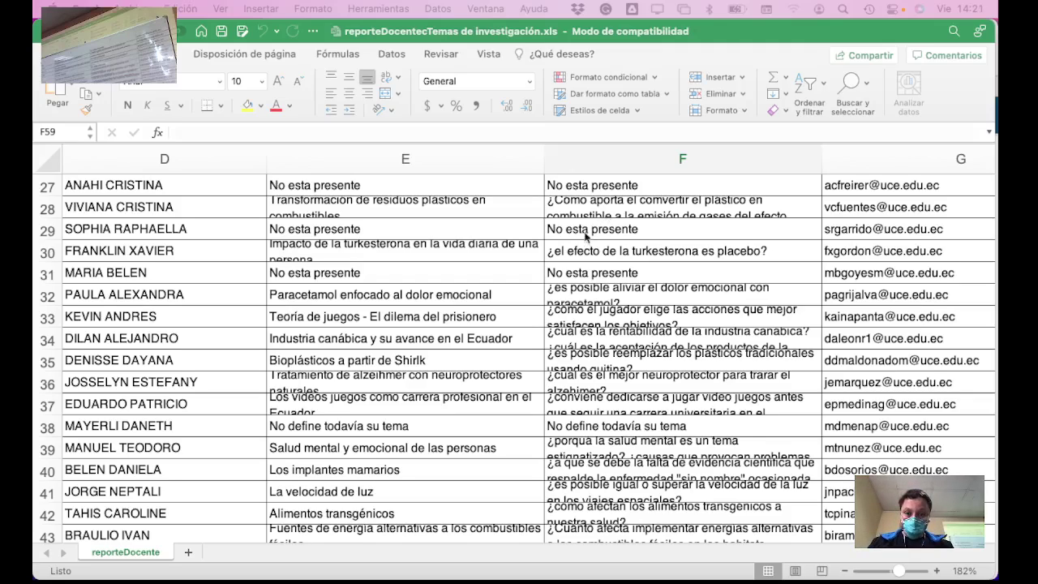
Step: Replace the initial research question in cell F24 with "¿Cuáles son los bioestimulantes que reaccionan mejor al frio en el cultivo de fréjol?"
click(503, 268)
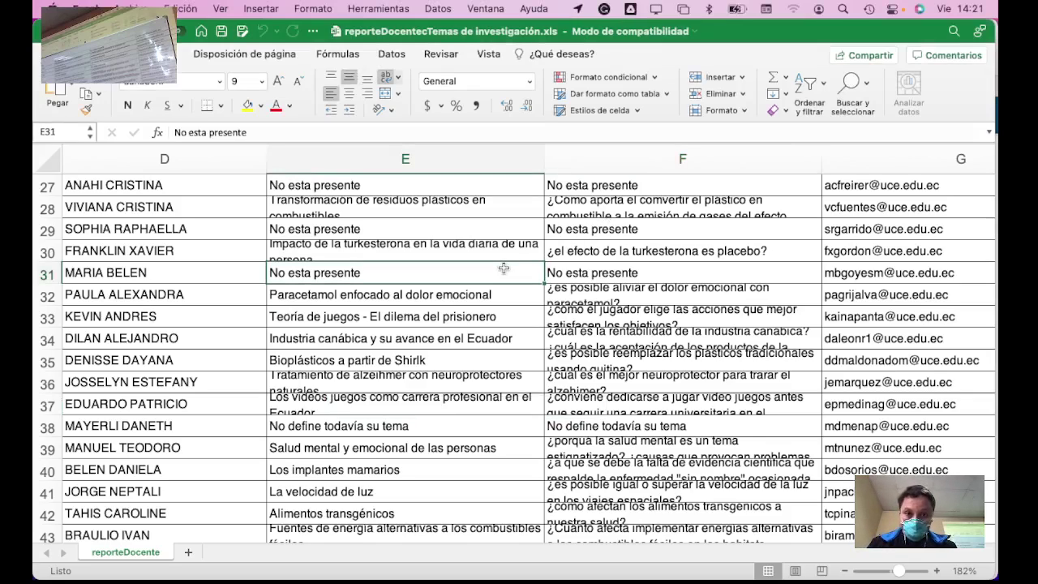
key(ctrl+Left)
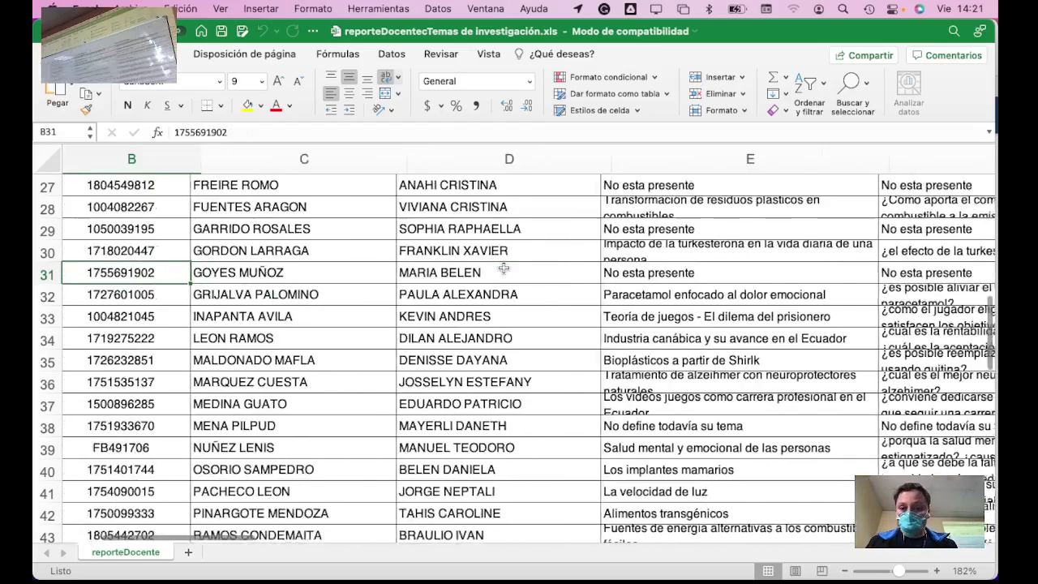
key(Right)
key(Up)
key(Up)
key(Up)
key(Up)
key(Up)
key(Up)
key(Up)
key(Up)
key(Up)
key(Up)
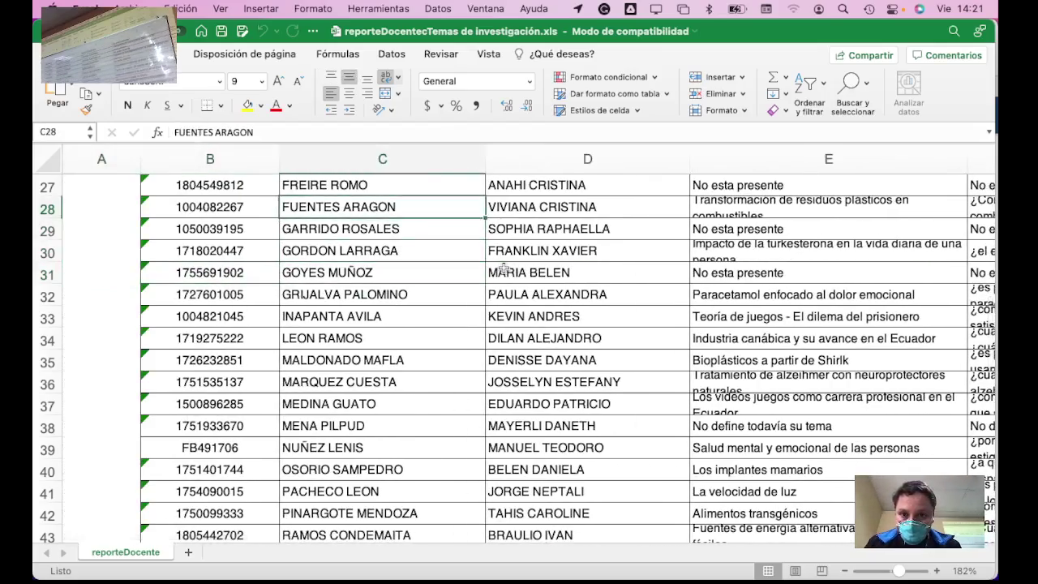
key(Down)
key(Down)
key(Down)
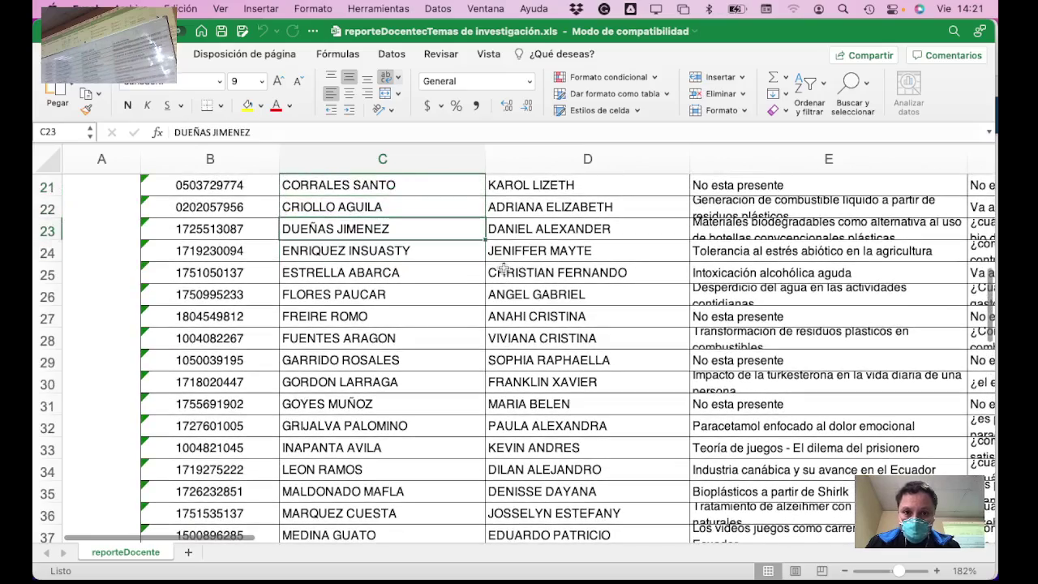
key(Right)
key(Right)
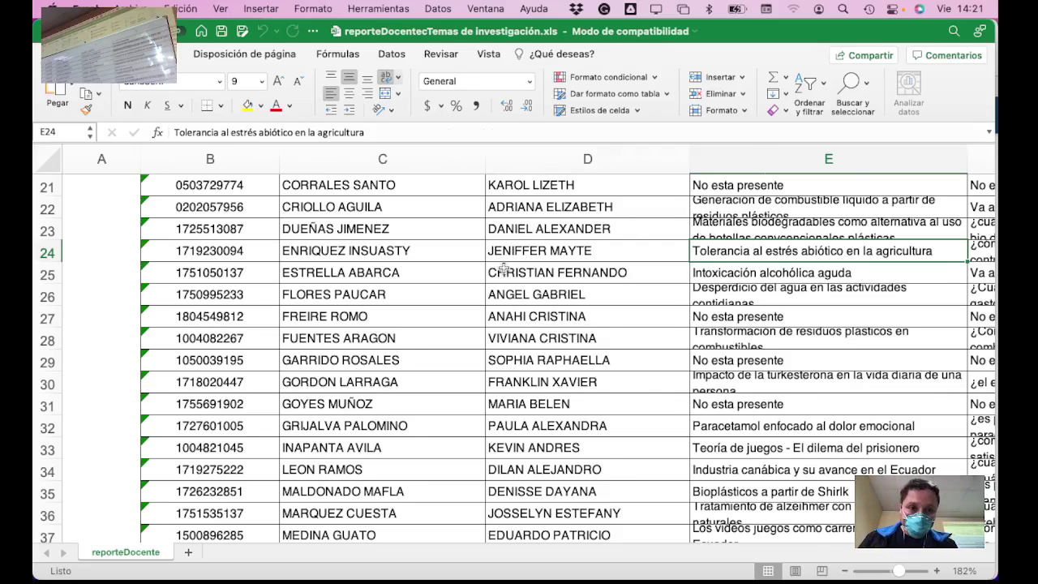
key(Right)
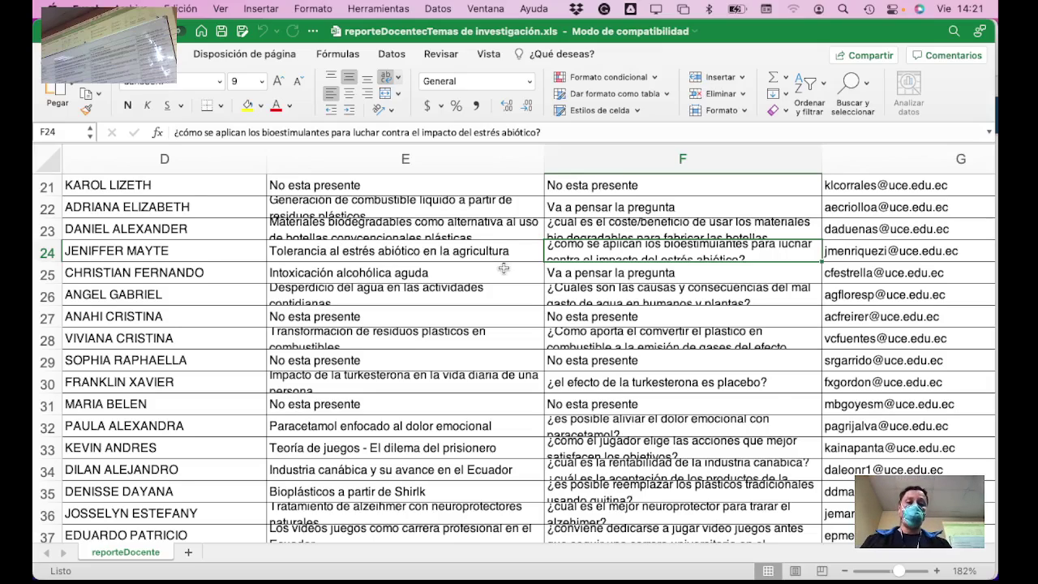
click(552, 132)
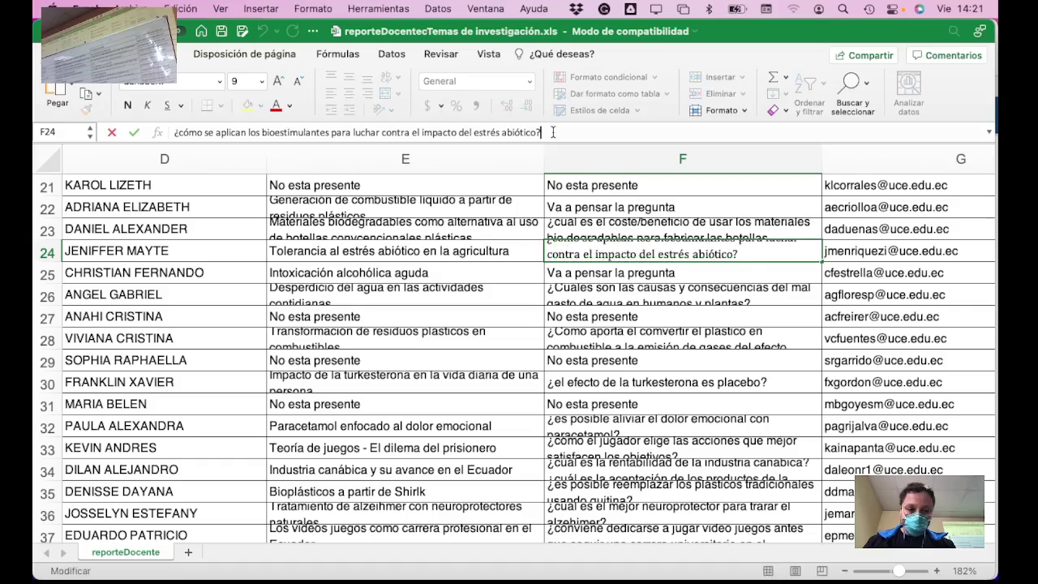
key(BackSpace)
key(BackSpace)
key(BackSpace)
key(BackSpace)
key(BackSpace)
key(BackSpace)
key(BackSpace)
key(BackSpace)
key(BackSpace)
key(BackSpace)
key(BackSpace)
key(BackSpace)
key(BackSpace)
key(BackSpace)
key(BackSpace)
key(BackSpace)
key(BackSpace)
key(BackSpace)
key(BackSpace)
key(BackSpace)
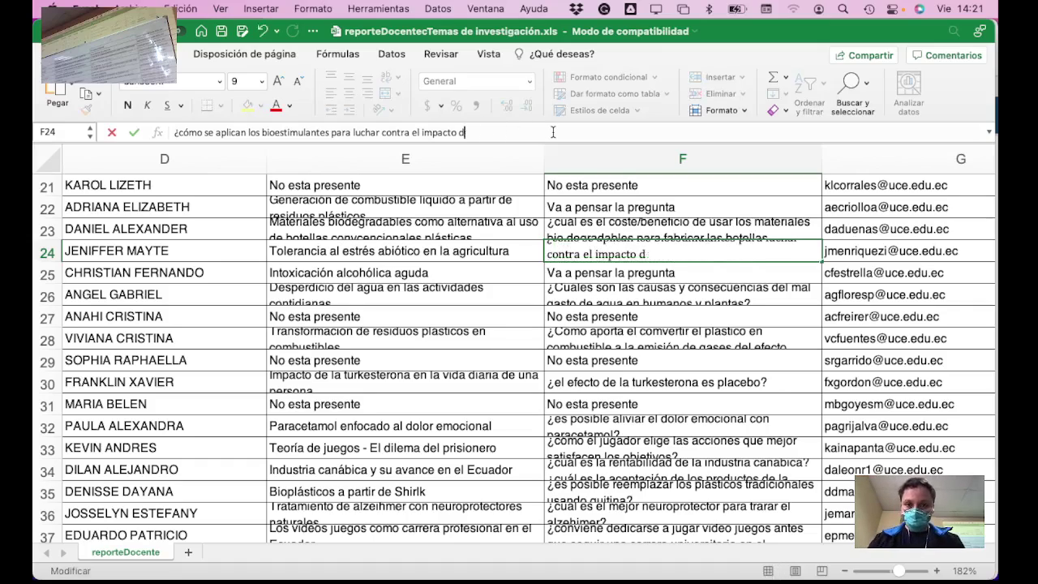
key(BackSpace)
key(BackSpace)
key(BackSpace)
key(BackSpace)
key(BackSpace)
key(BackSpace)
key(BackSpace)
key(BackSpace)
key(BackSpace)
key(BackSpace)
key(BackSpace)
key(BackSpace)
key(BackSpace)
key(BackSpace)
key(BackSpace)
key(BackSpace)
key(BackSpace)
key(BackSpace)
key(BackSpace)
key(BackSpace)
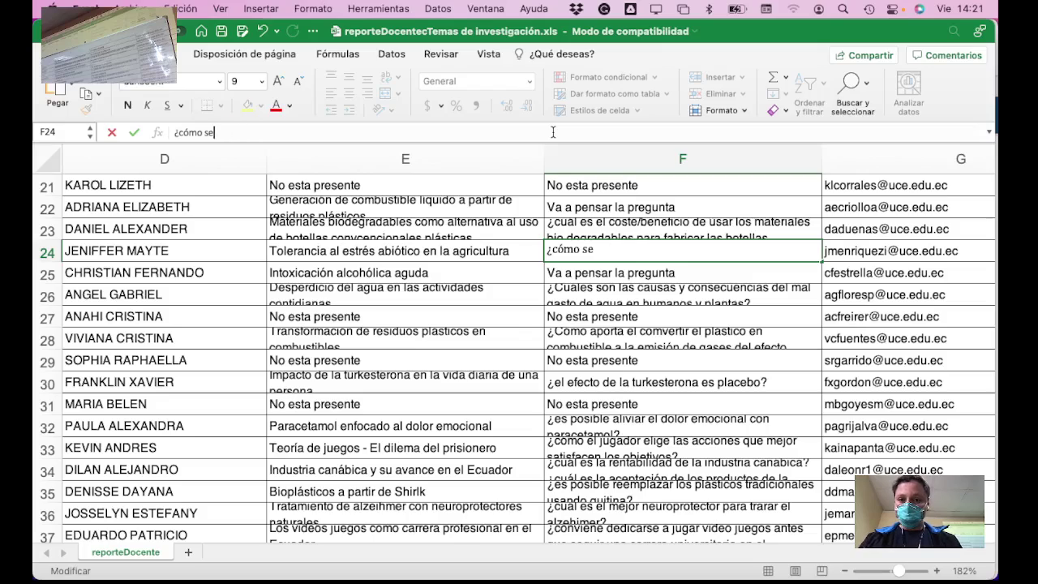
key(BackSpace)
key(BackSpace)
key(BackSpace)
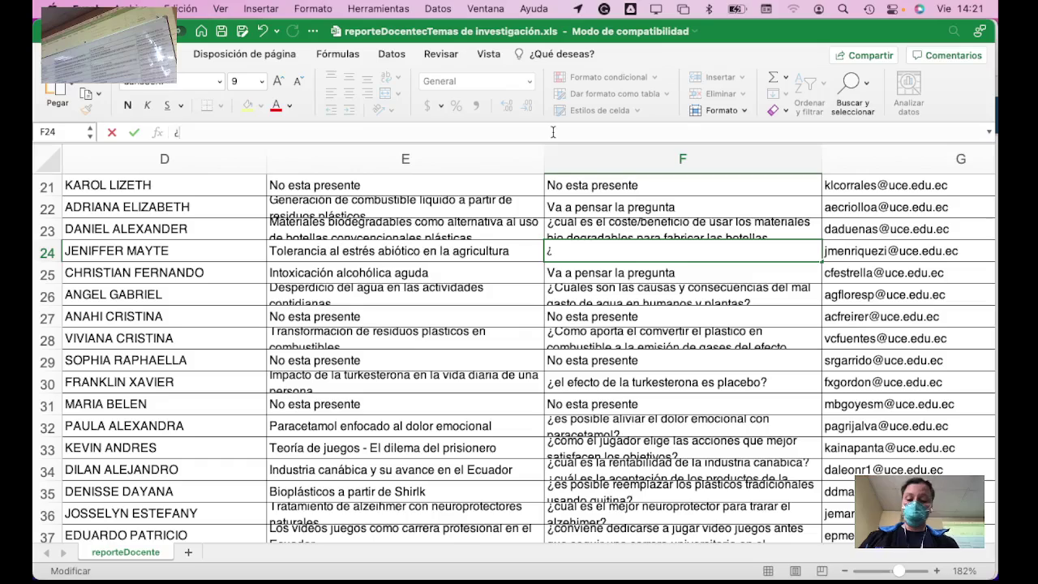
text(¿cu)
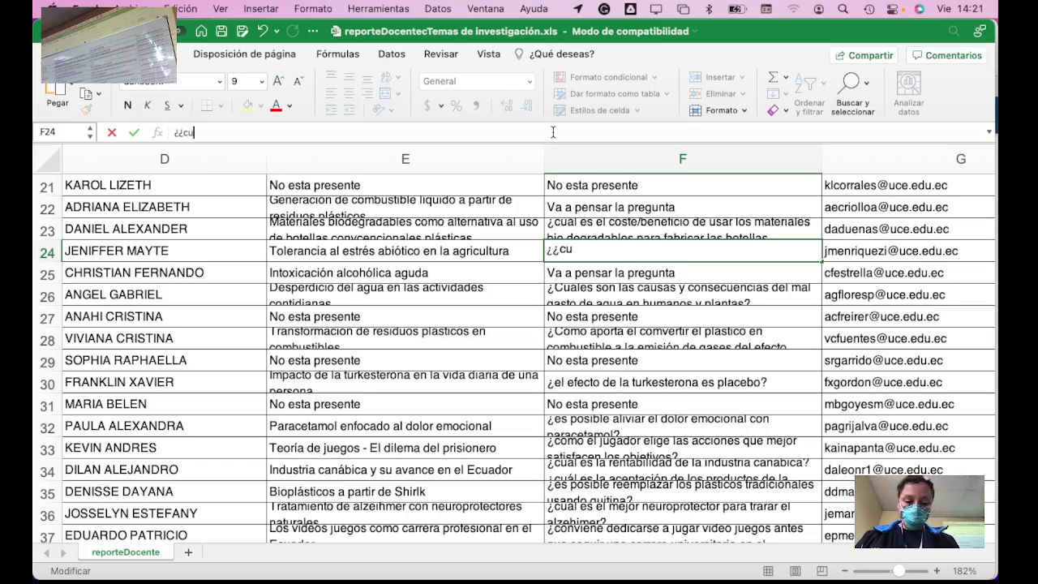
text(ás)
key(BackSpace)
key(BackSpace)
key(BackSpace)
key(BackSpace)
key(BackSpace)
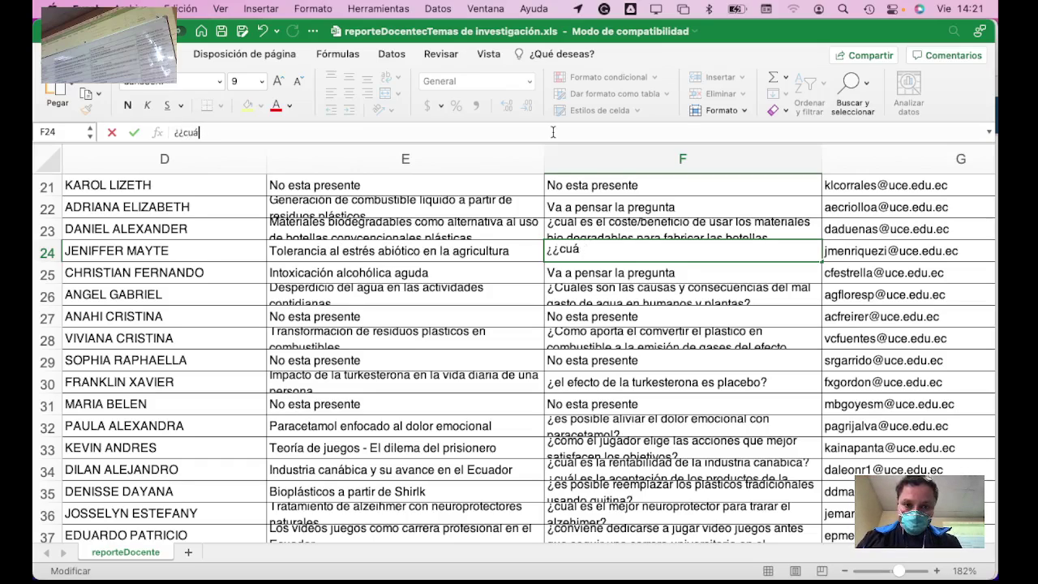
text(c)
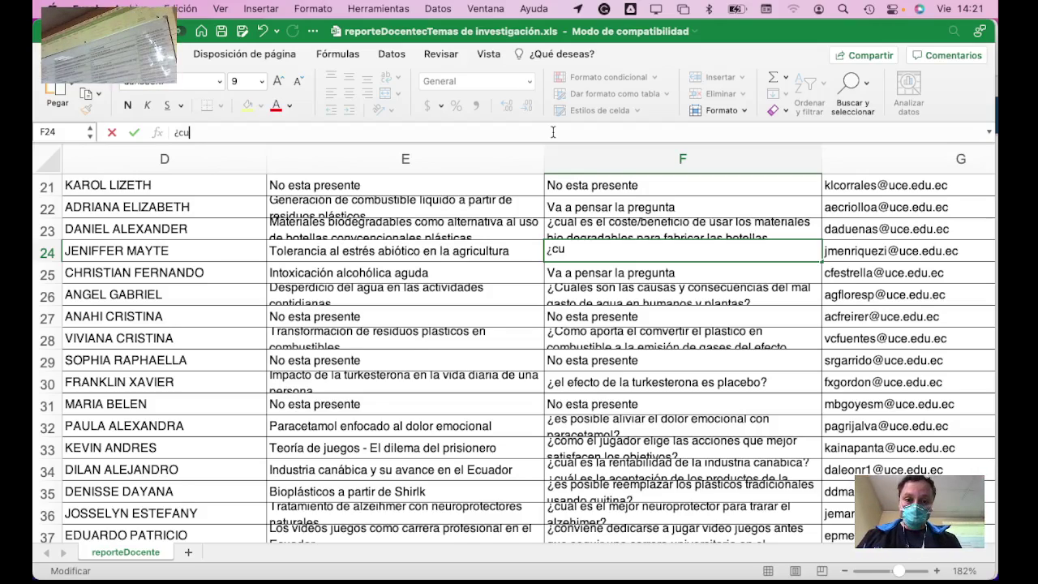
text(áles son l)
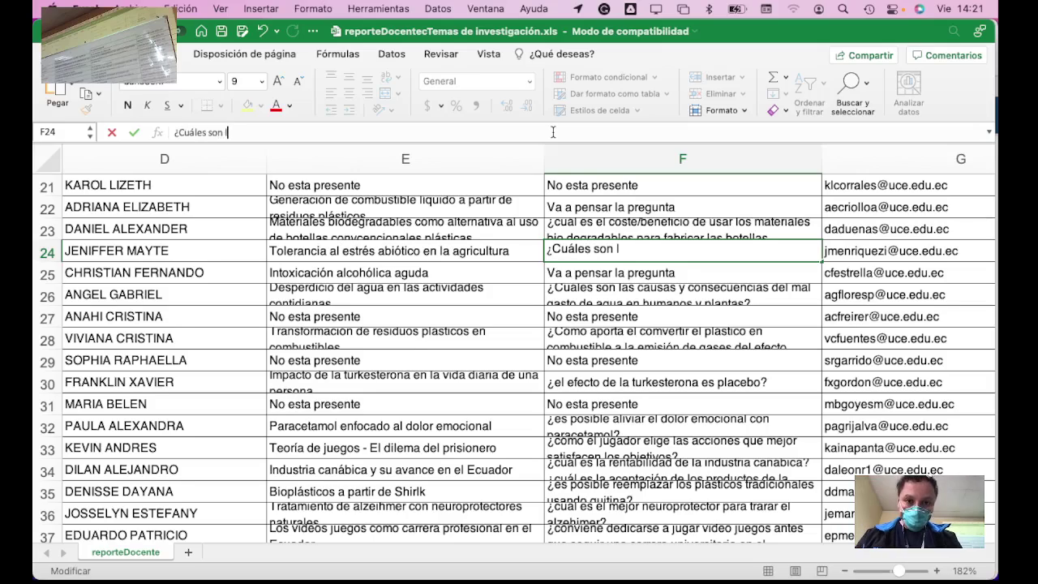
text(os bioest)
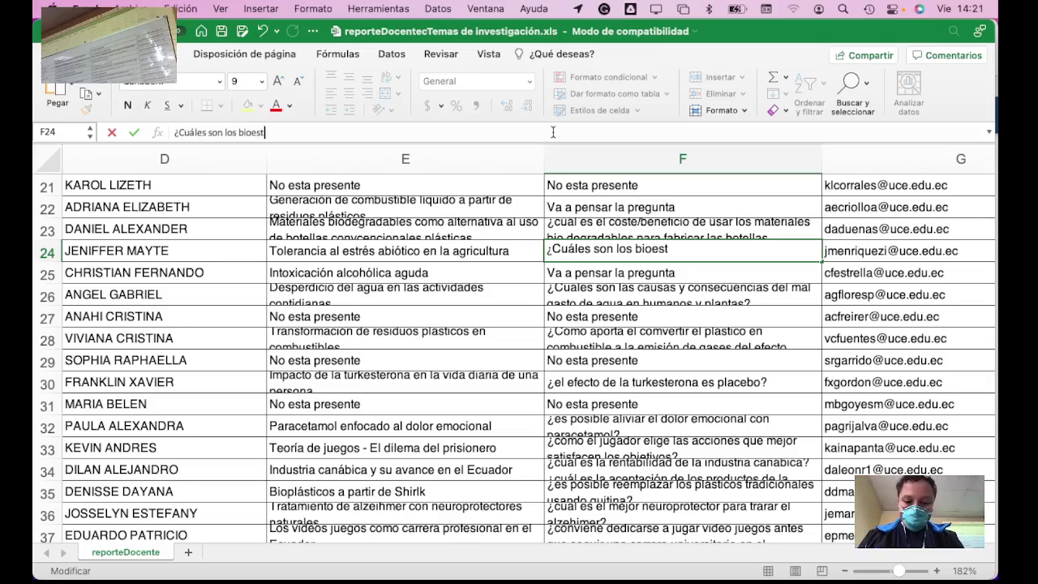
text(imulatn)
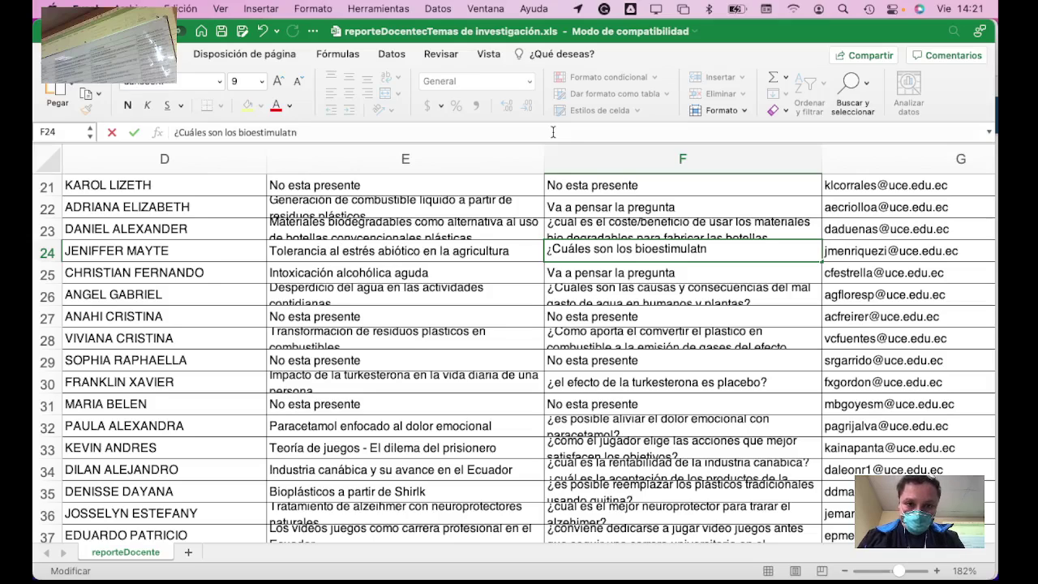
key(BackSpace)
key(BackSpace)
text(ntes que )
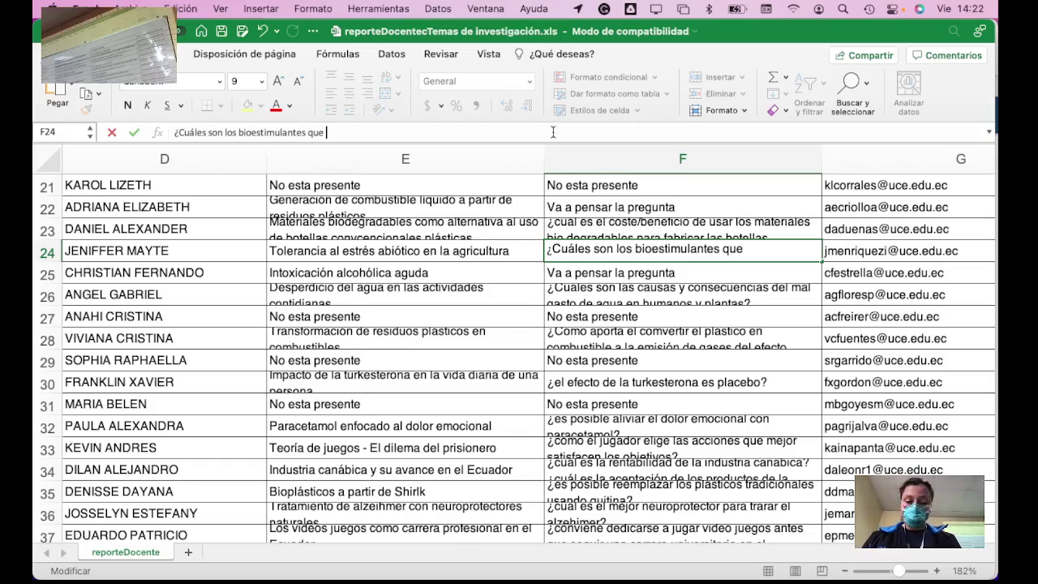
text(reaccion)
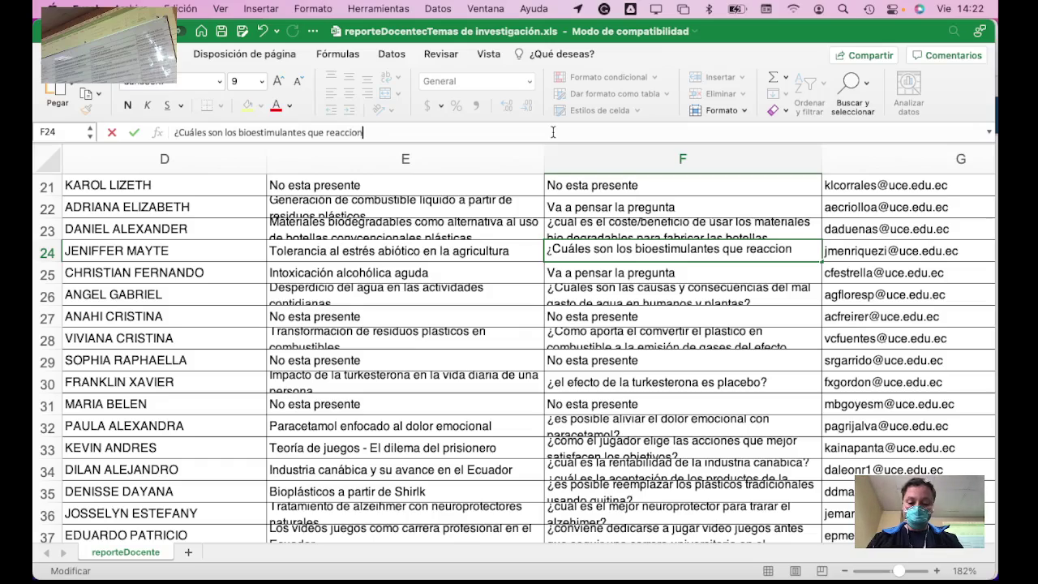
text(an mejor al frio)
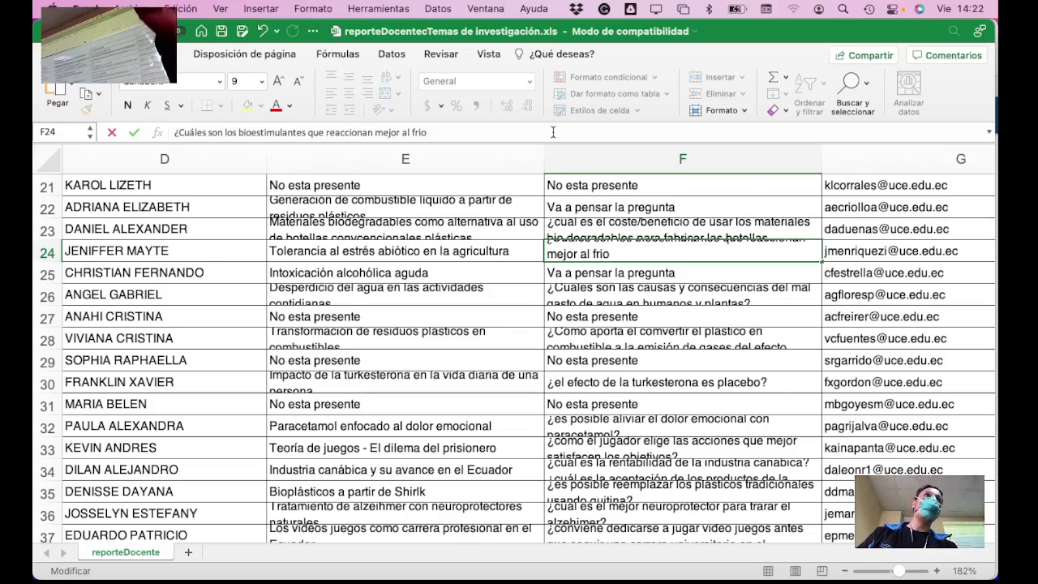
text(en el c)
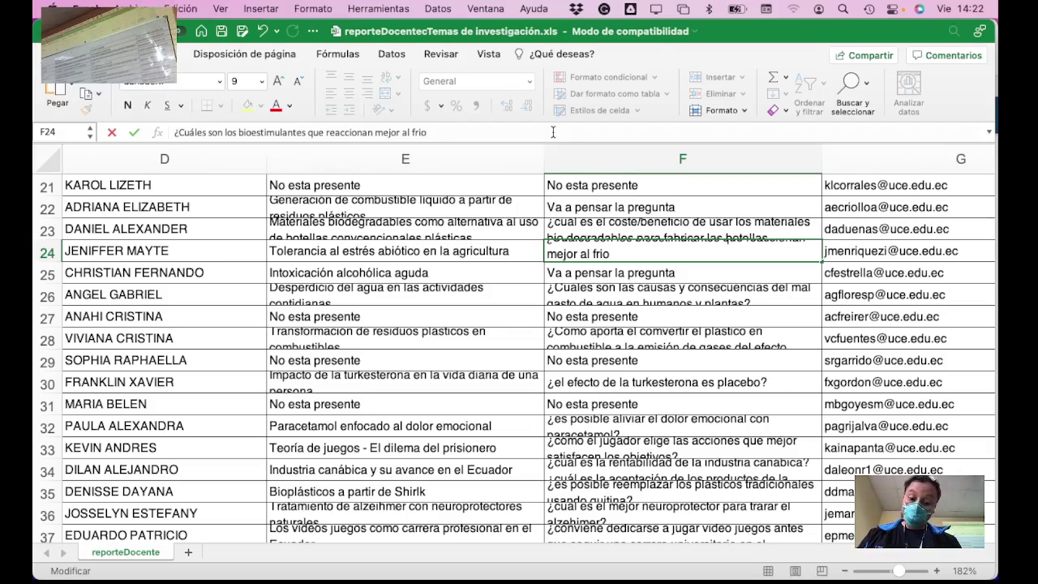
text(ultivo de )
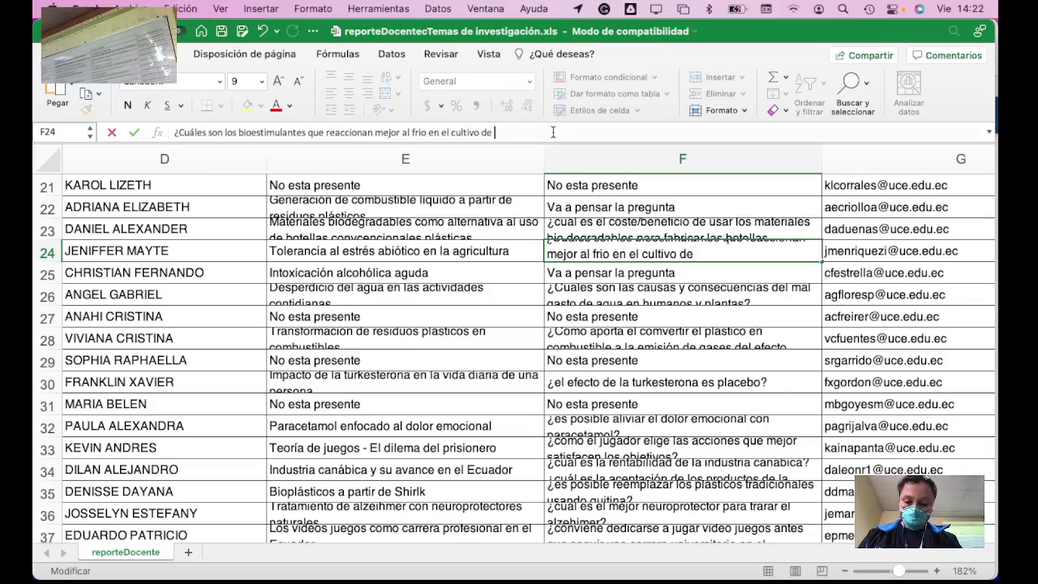
text(fréjol?)
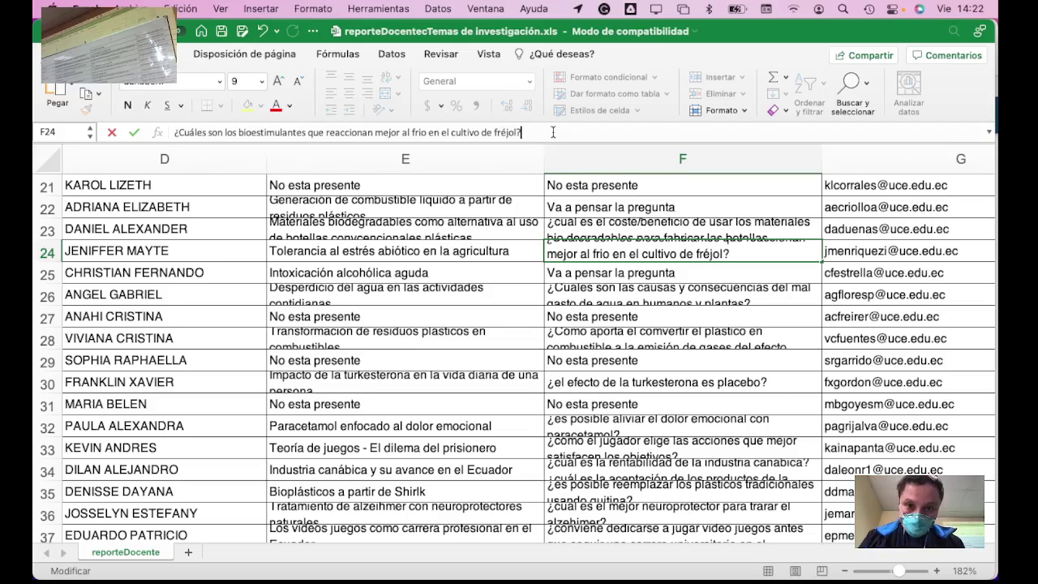
key(Return)
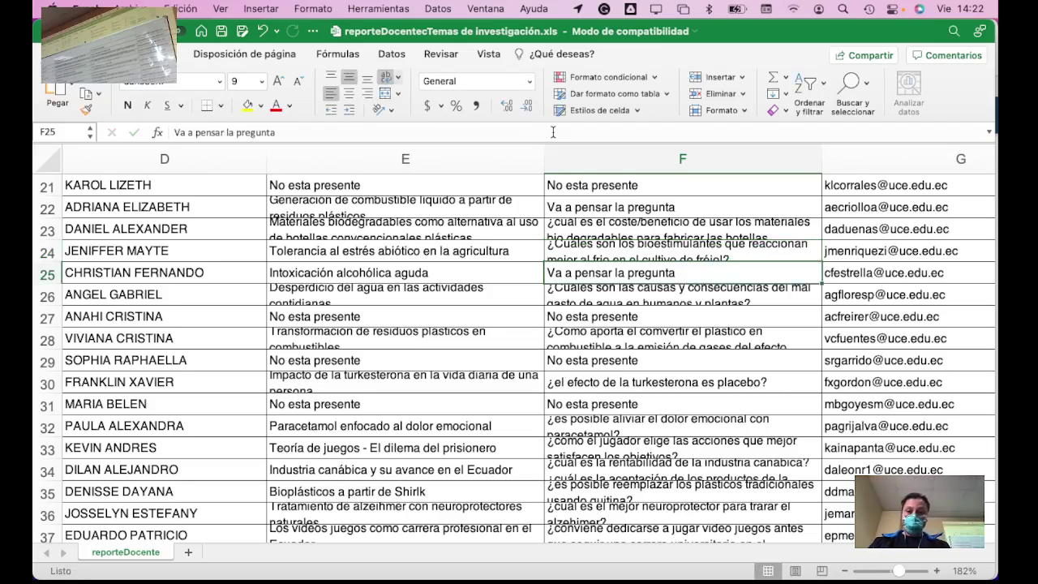
Step: Examine the student names and research topics in rows 26 and 27
key(Left)
key(Down)
key(Down)
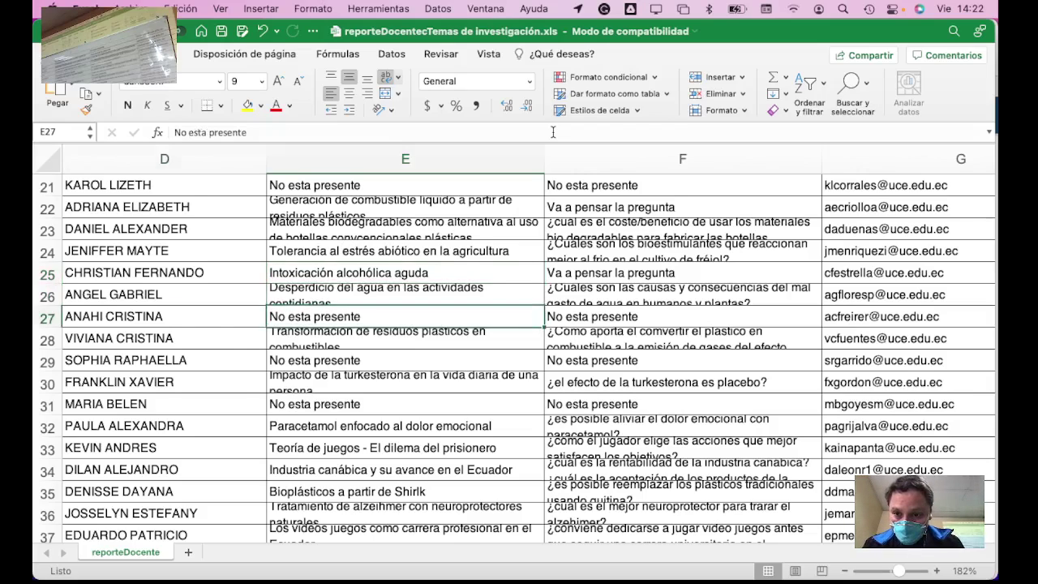
key(Left)
key(Left)
key(Left)
key(Right)
key(Right)
key(Right)
key(Up)
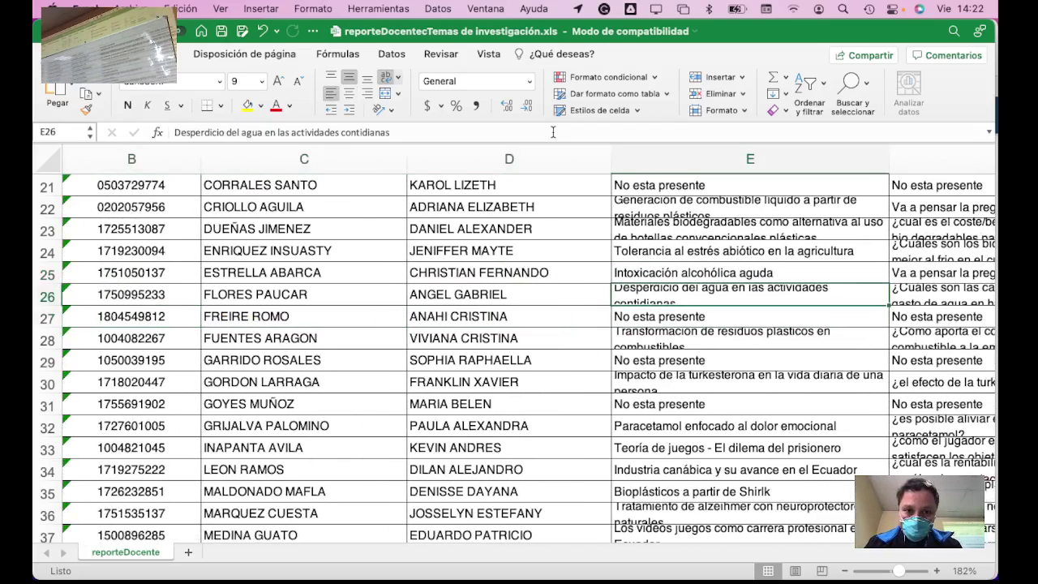
Step: Return to the start of the student list and review the topics and initial research questions from row 10 to row 12
key(ctrl+Up)
key(ctrl+Home)
key(Down)
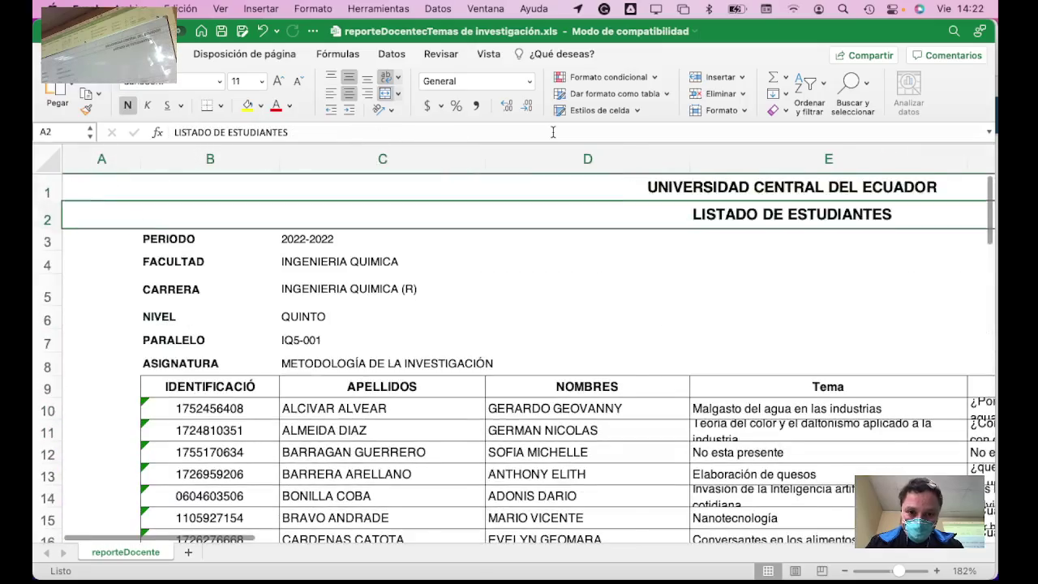
key(Down)
key(Down)
key(Down)
key(Right)
key(Right)
key(Down)
key(Down)
key(Down)
key(Right)
key(Right)
key(Down)
key(Down)
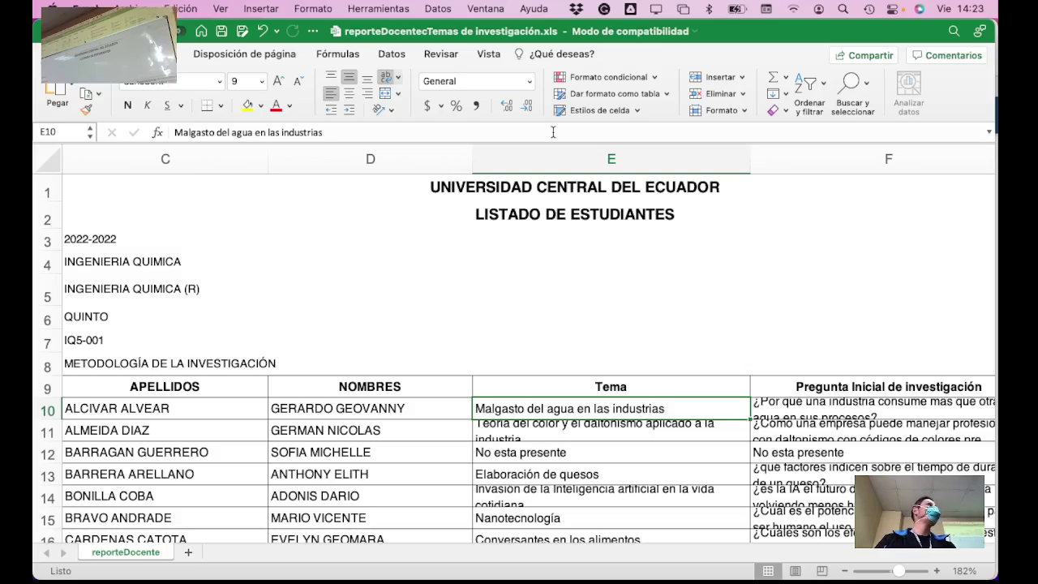
key(Down)
key(Down)
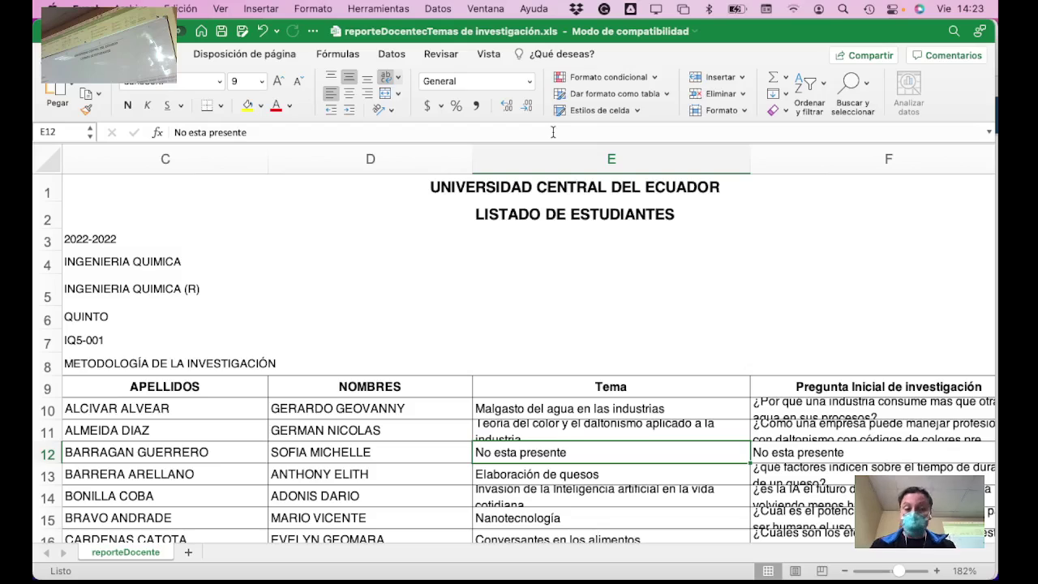
scroll(552, 132, right, 2)
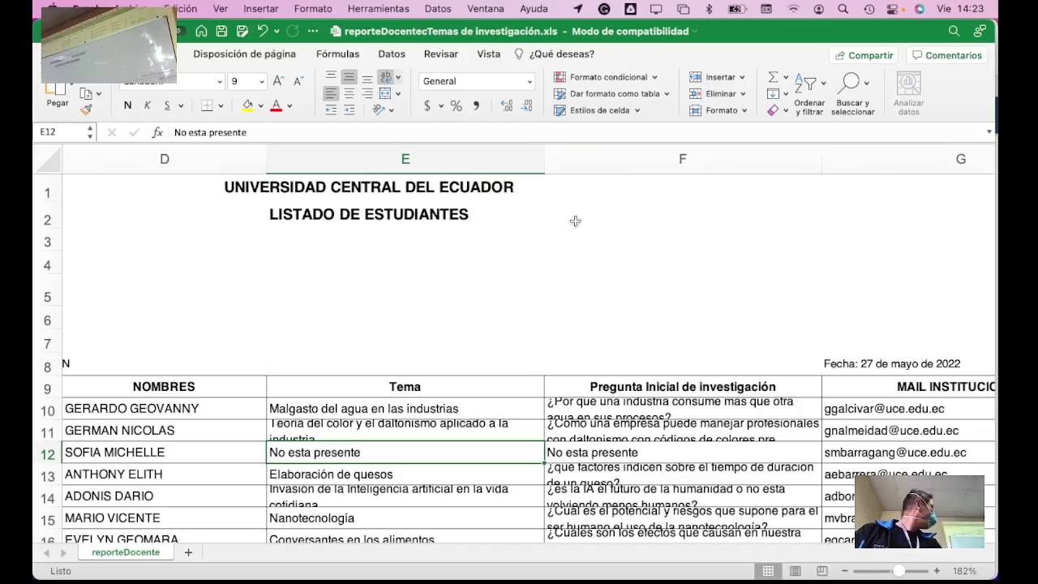
Step: Replace the research topic in cell E12 with "Panales fotovoltaicos"
scroll(513, 286, down, 5)
scroll(512, 286, left, 1)
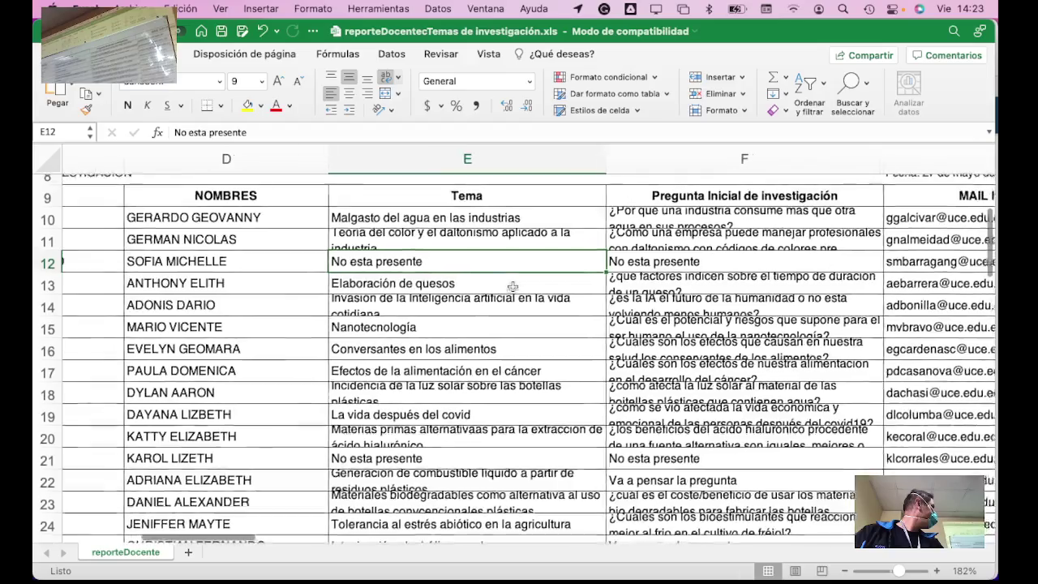
scroll(512, 286, left, 3)
scroll(512, 286, up, 1)
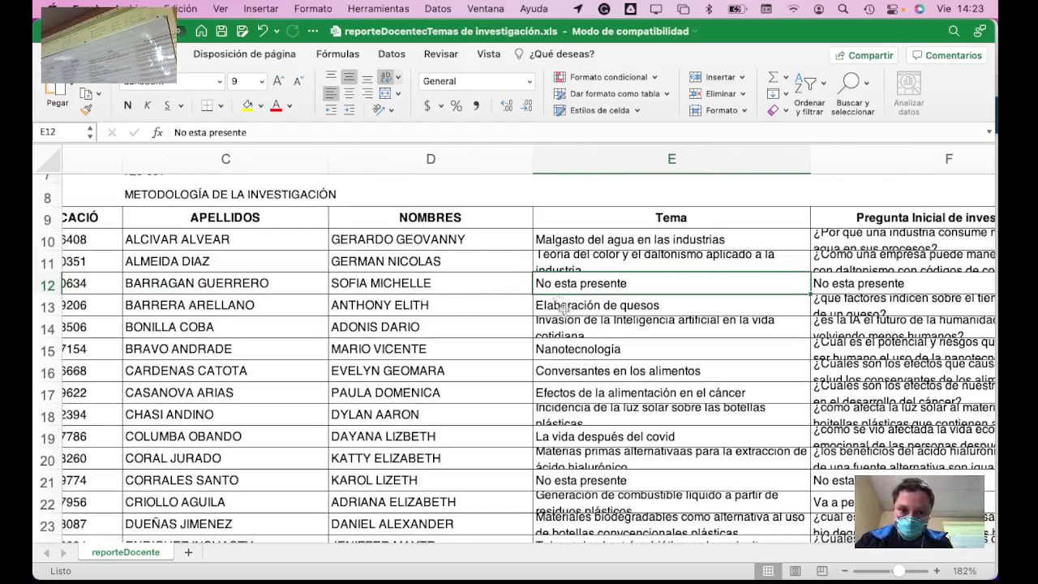
click(306, 134)
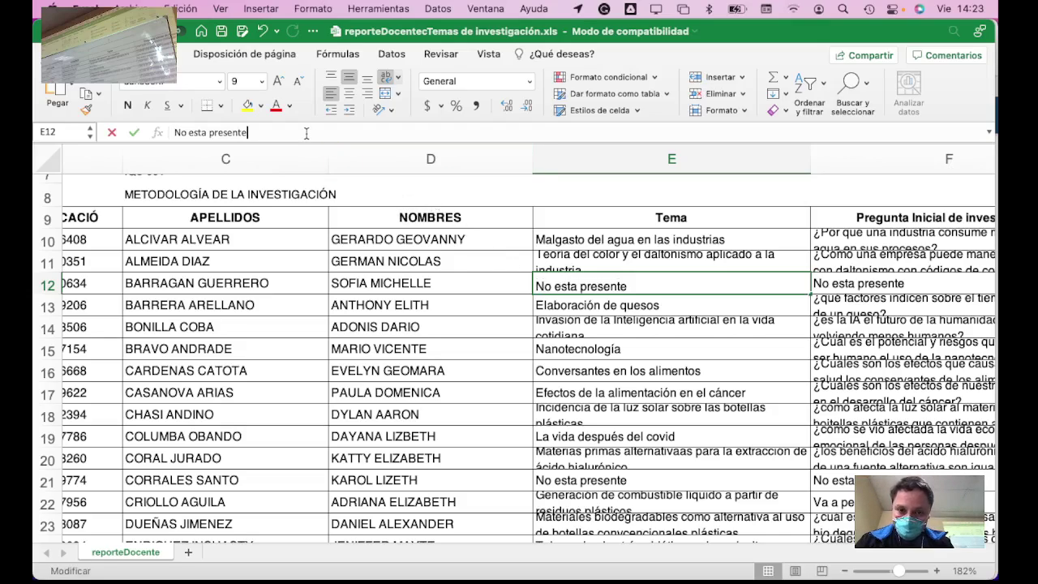
key(BackSpace)
key(BackSpace)
key(BackSpace)
key(BackSpace)
key(BackSpace)
key(BackSpace)
key(BackSpace)
key(BackSpace)
key(BackSpace)
key(BackSpace)
key(BackSpace)
key(BackSpace)
key(BackSpace)
key(BackSpace)
key(BackSpace)
key(BackSpace)
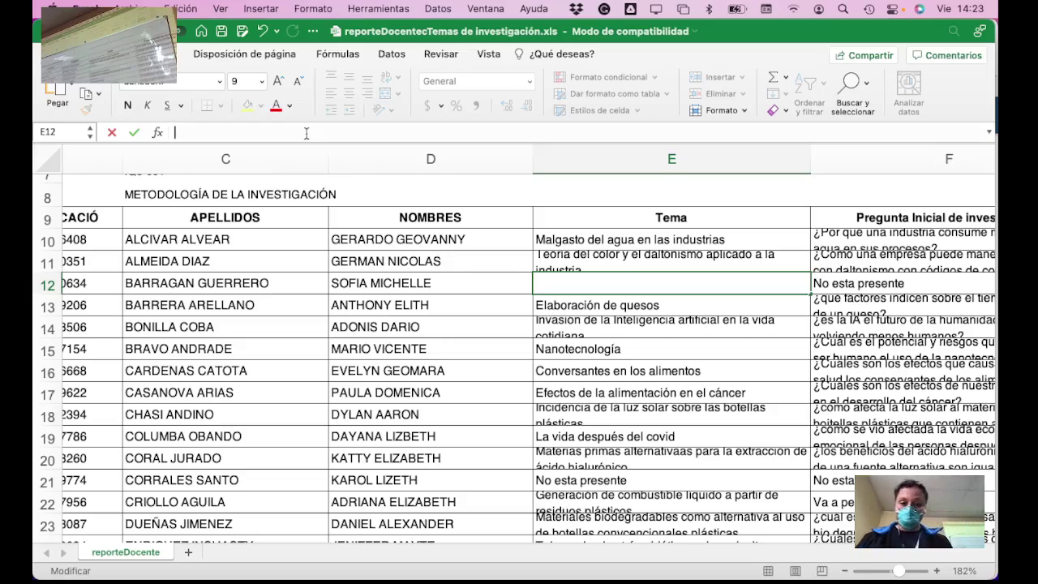
text(Panales)
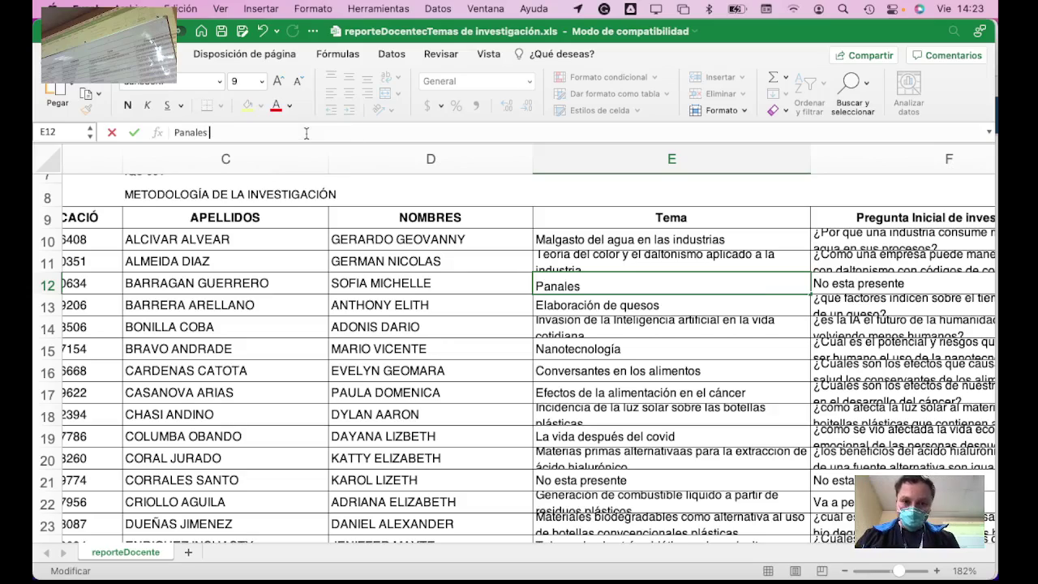
text( fotovao)
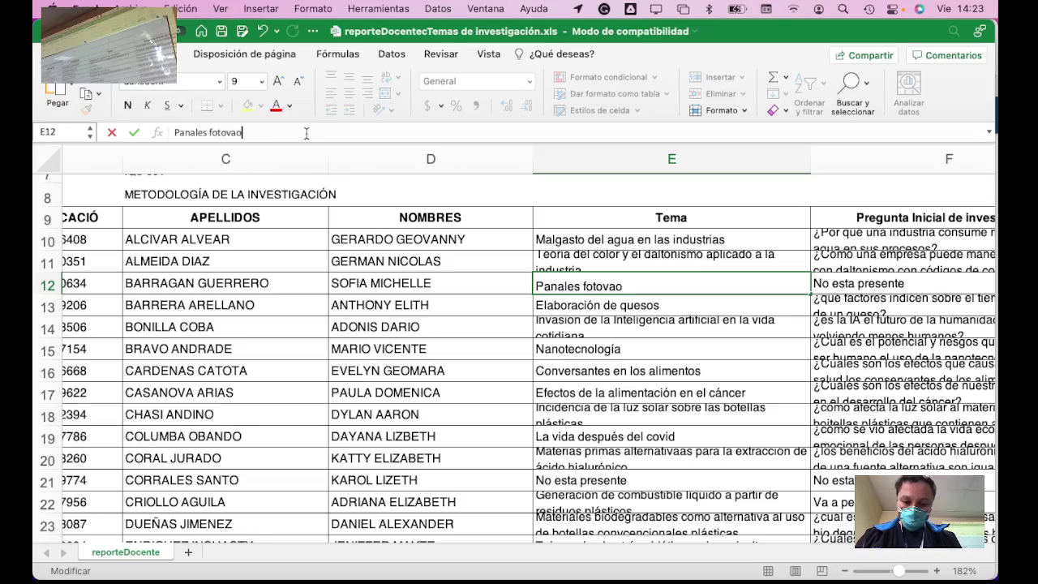
text(ltaicos)
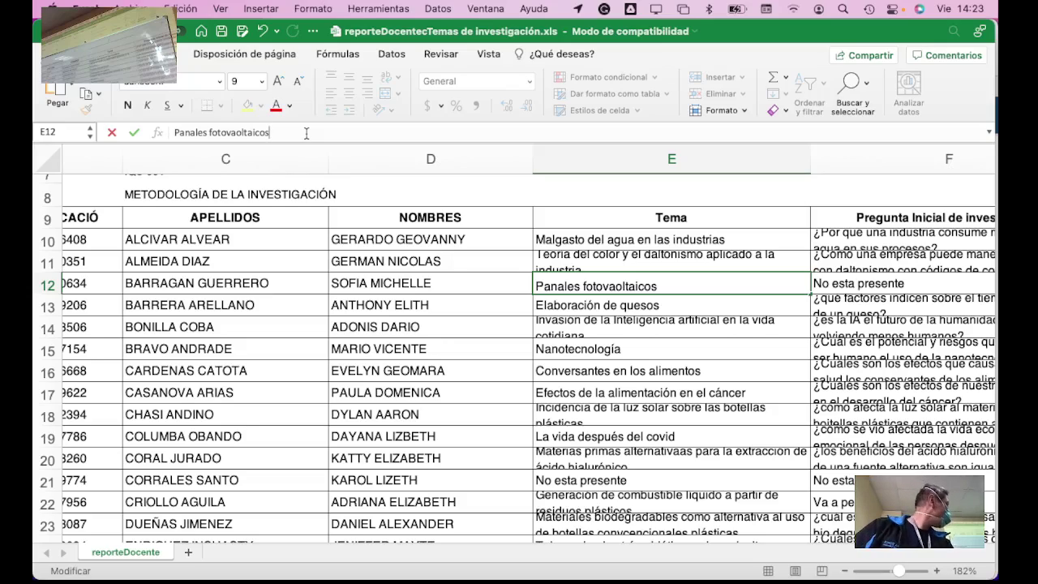
key(BackSpace)
key(BackSpace)
key(BackSpace)
key(BackSpace)
key(BackSpace)
key(BackSpace)
key(BackSpace)
key(BackSpace)
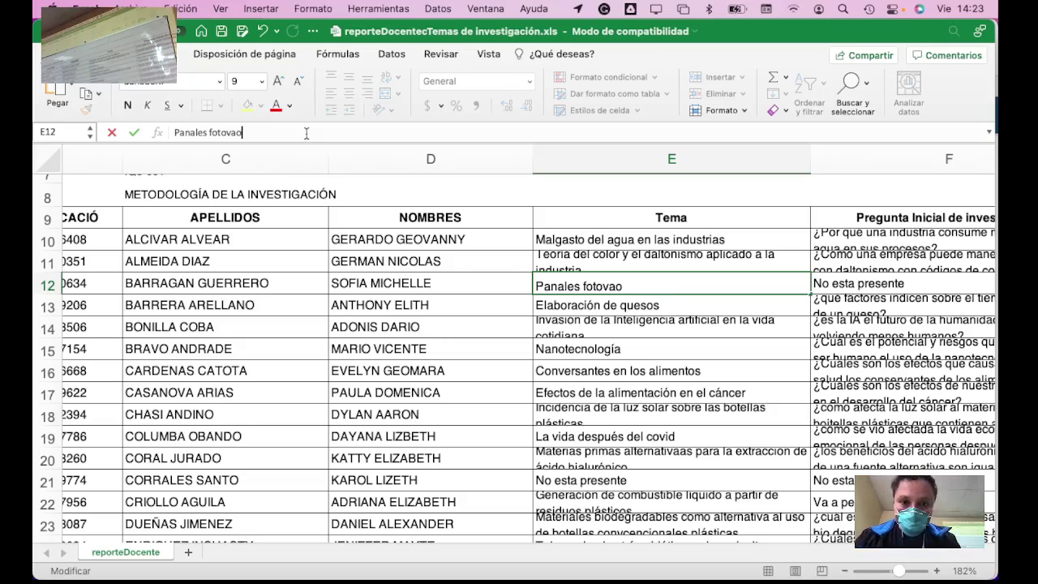
text(ltaicos)
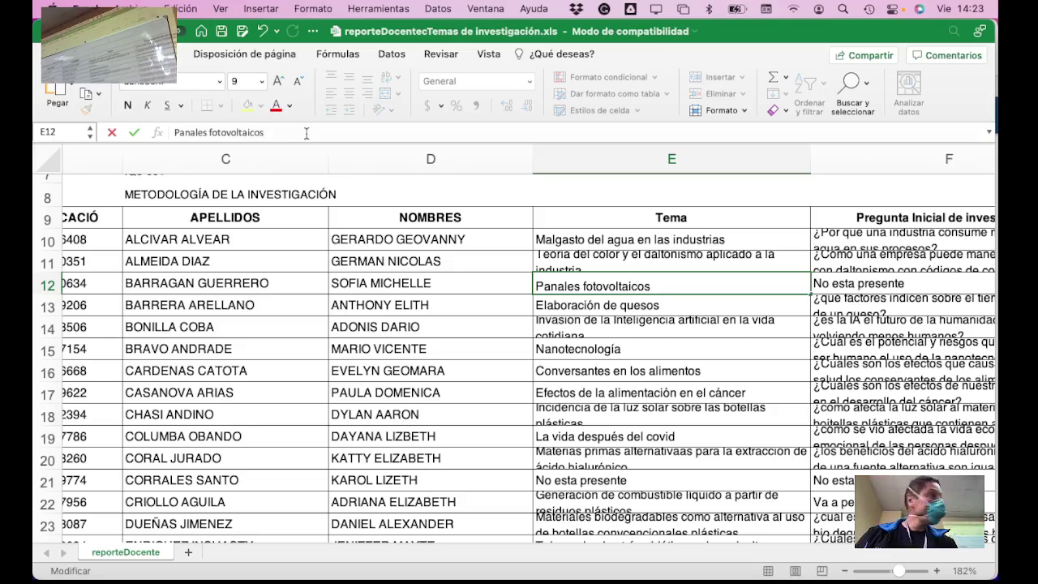
key(Return)
Step: Replace the initial research question in cell F12 with "¿Por qué la eficiencia de los paneles fotovoltaicos es baja?"
key(Up)
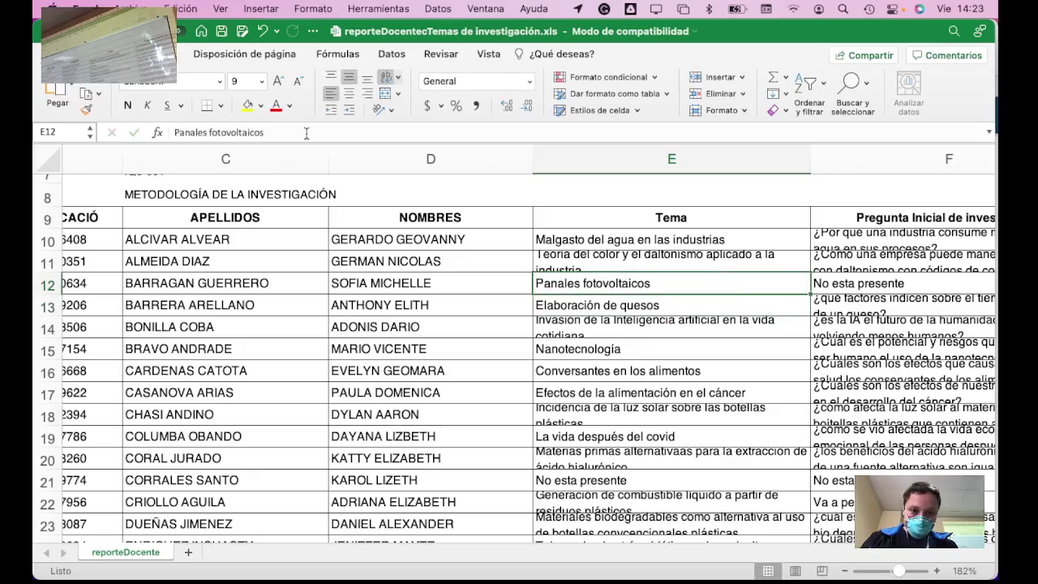
key(Right)
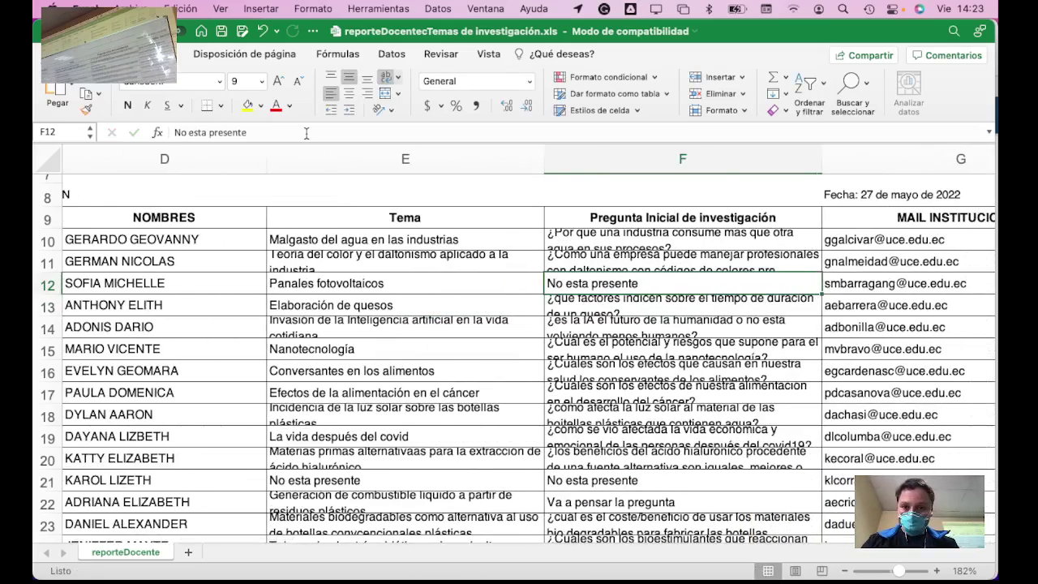
text(¿)
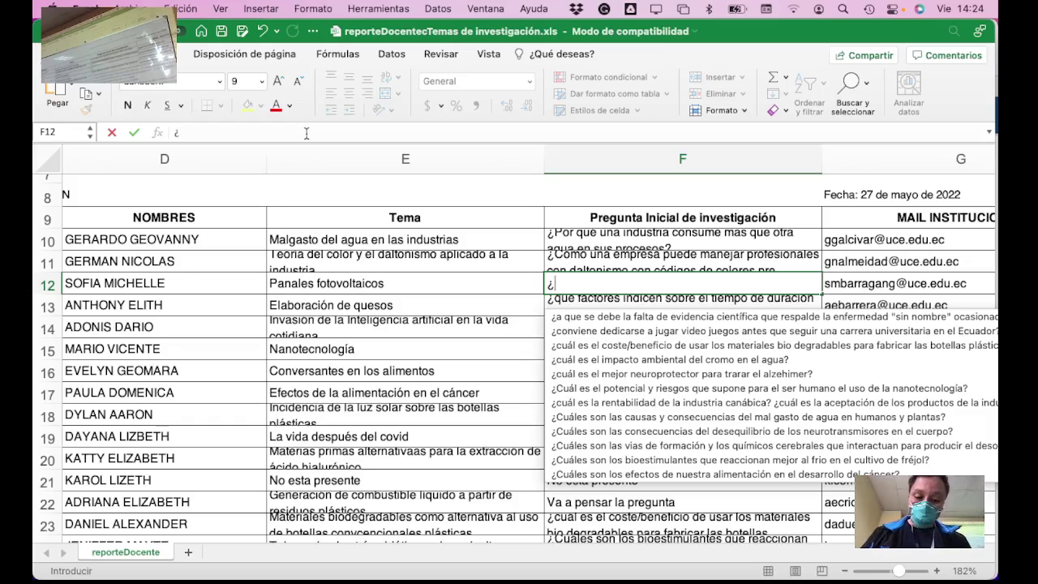
text(Por qué la )
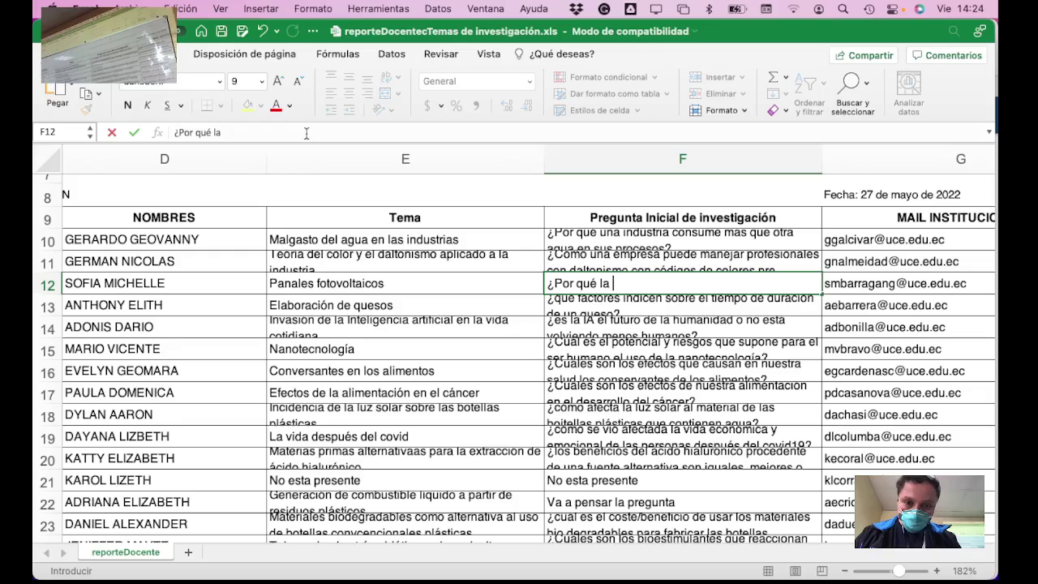
text(eficicnia d)
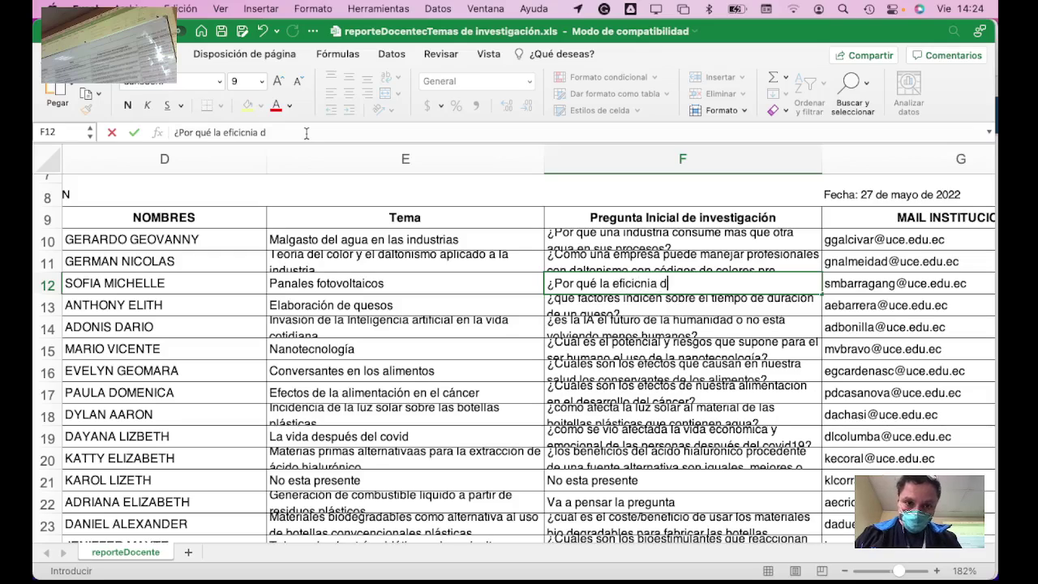
text(e)
key(BackSpace)
key(BackSpace)
key(BackSpace)
key(BackSpace)
key(BackSpace)
key(BackSpace)
key(BackSpace)
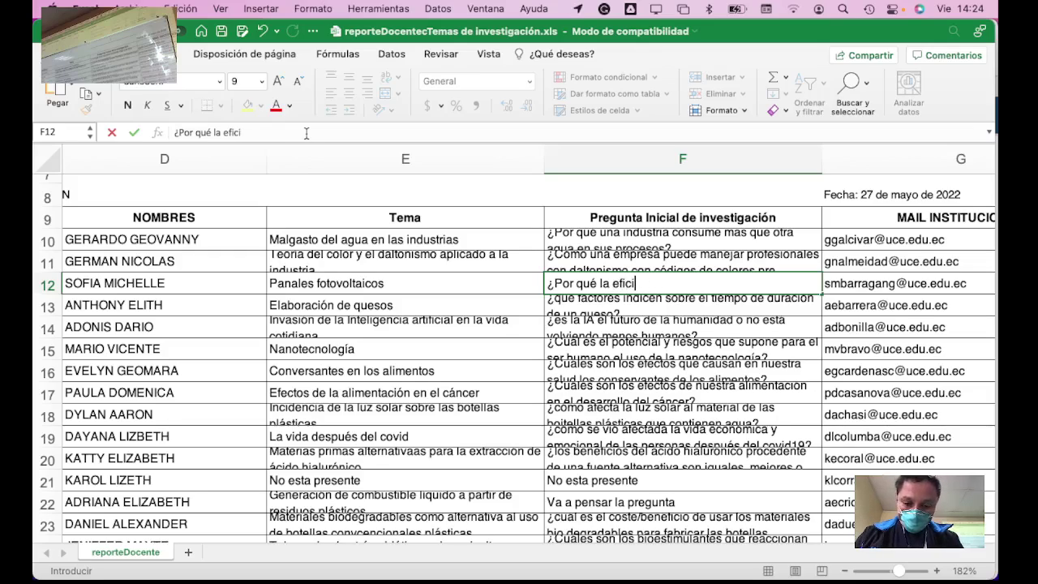
text(encia)
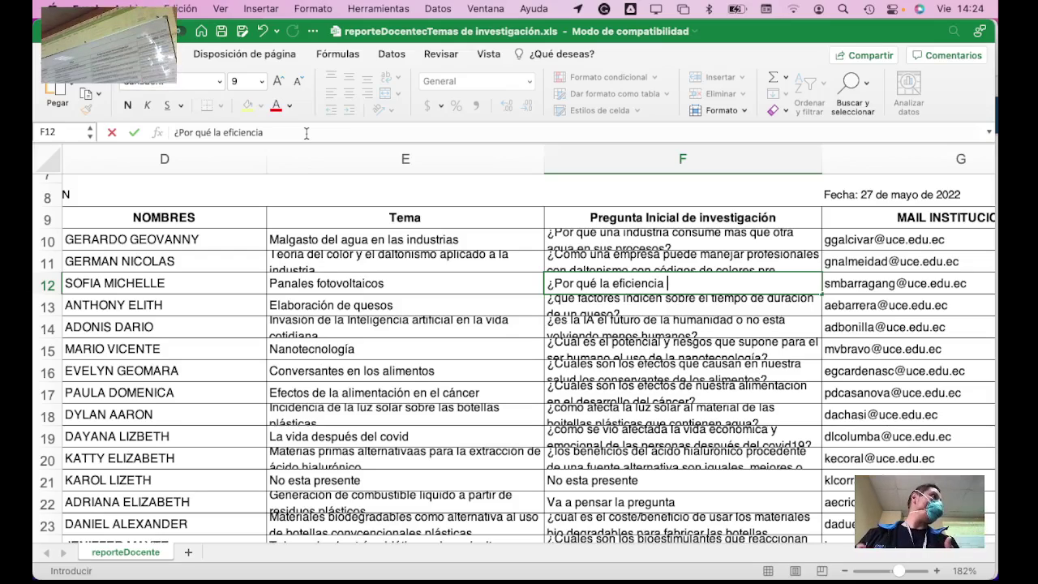
text(de una)
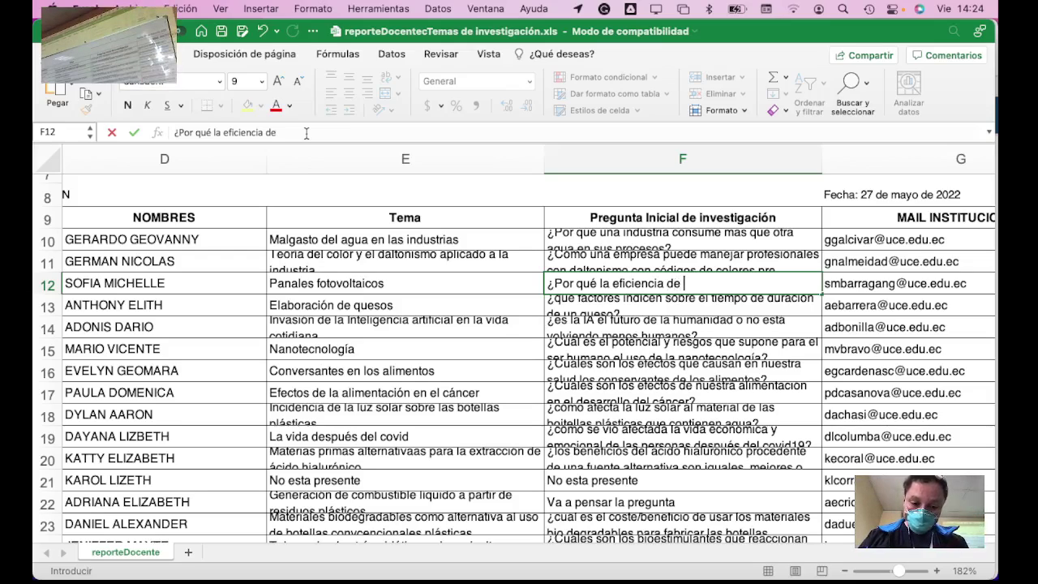
key(BackSpace)
key(BackSpace)
key(BackSpace)
text(los paneles )
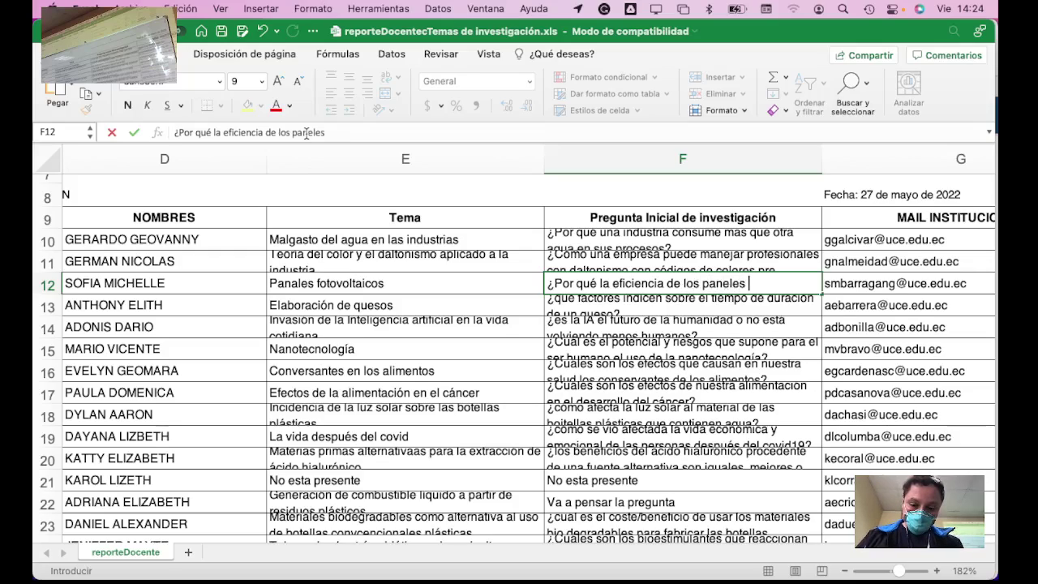
text(fotovoltaic)
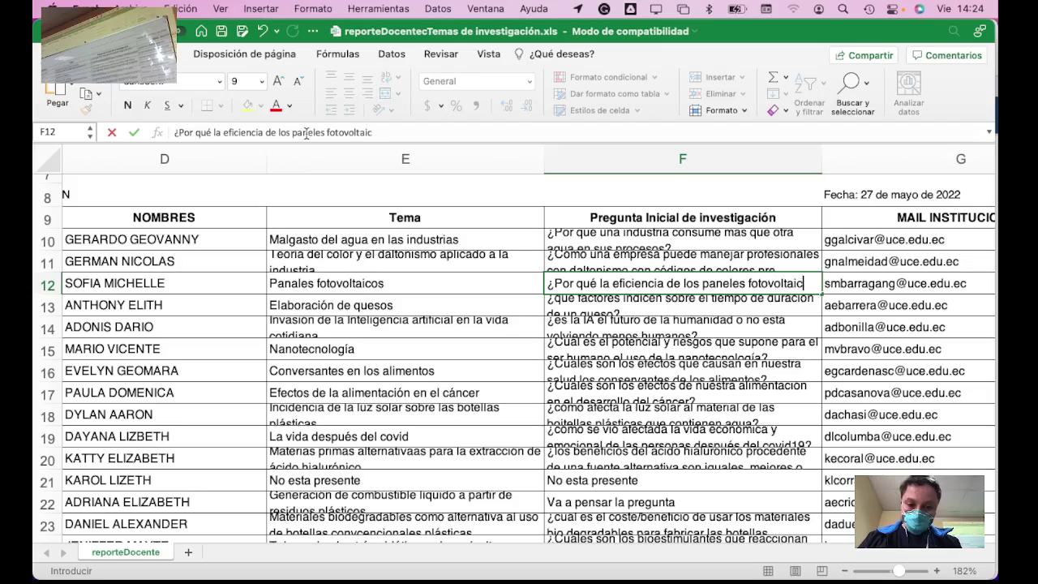
text(os es baja?)
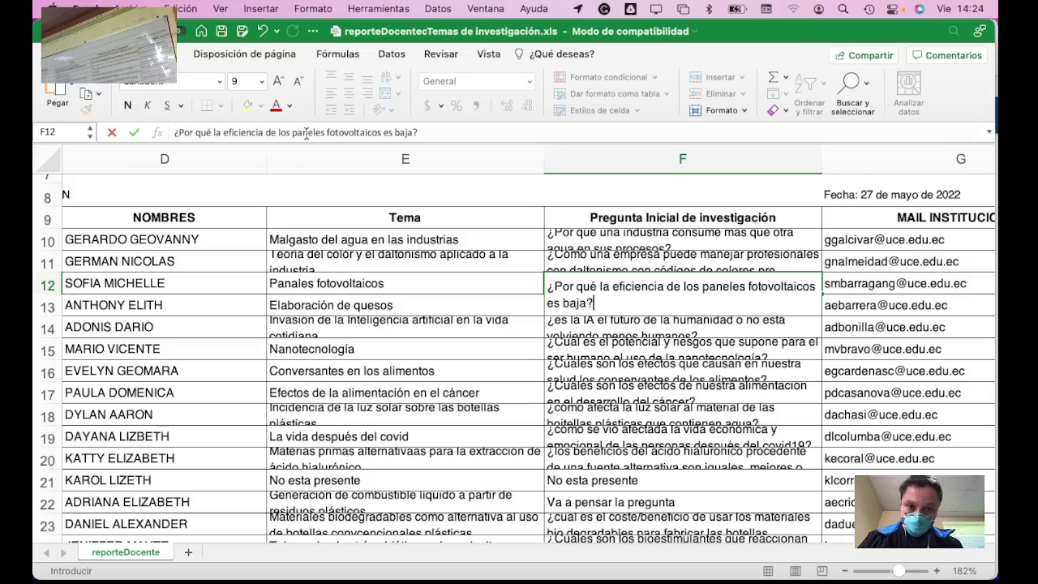
key(Return)
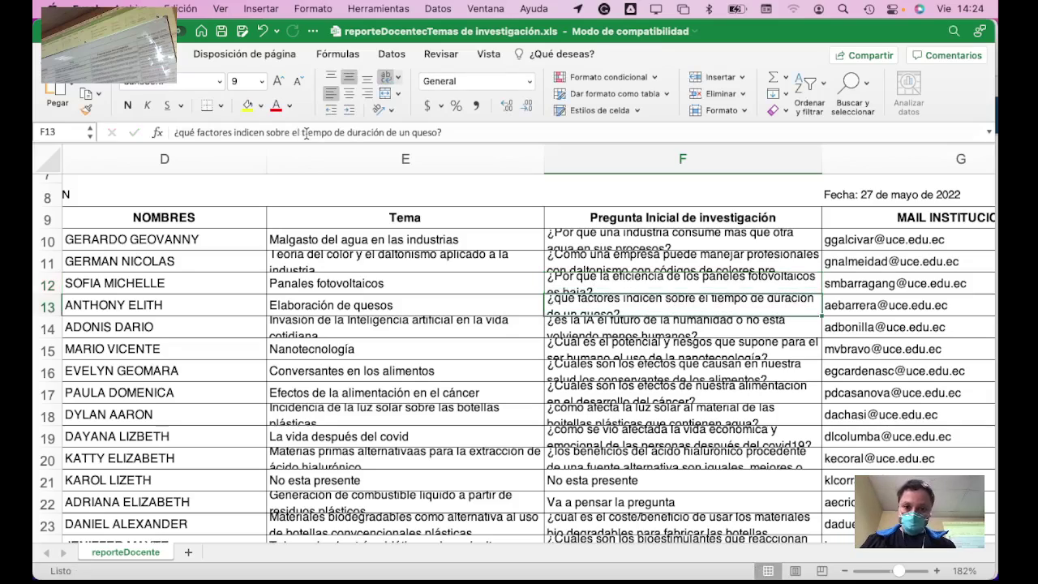
Step: Check the student's name in row 21 and replace the research topic in cell E21 with "Residuos en la industria cervecera"
key(Left)
key(Left)
key(Right)
key(Down)
key(Down)
key(Down)
key(Down)
key(Down)
key(Down)
key(Down)
key(Down)
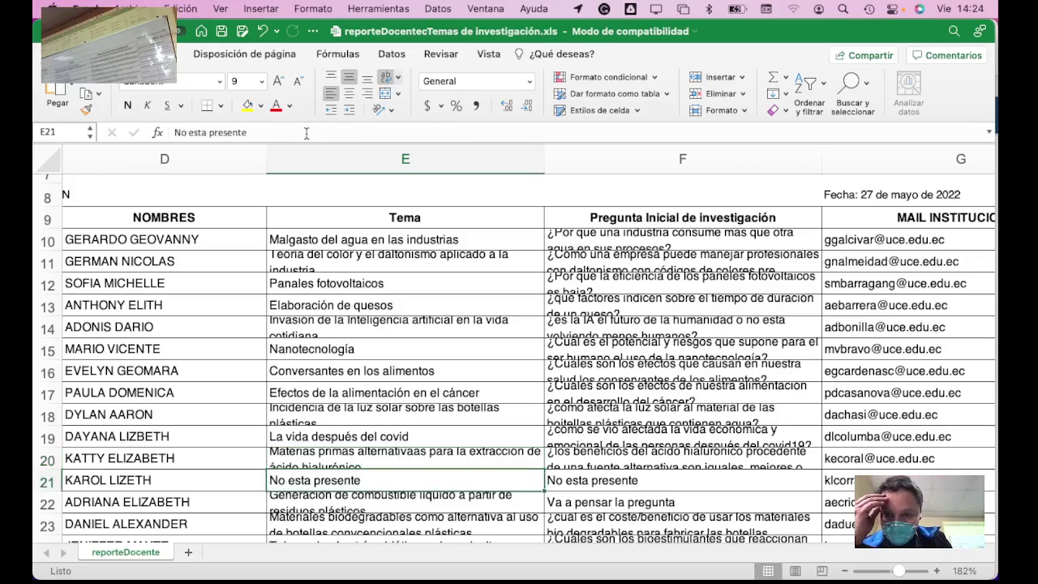
key(Left)
key(Left)
key(Left)
key(Right)
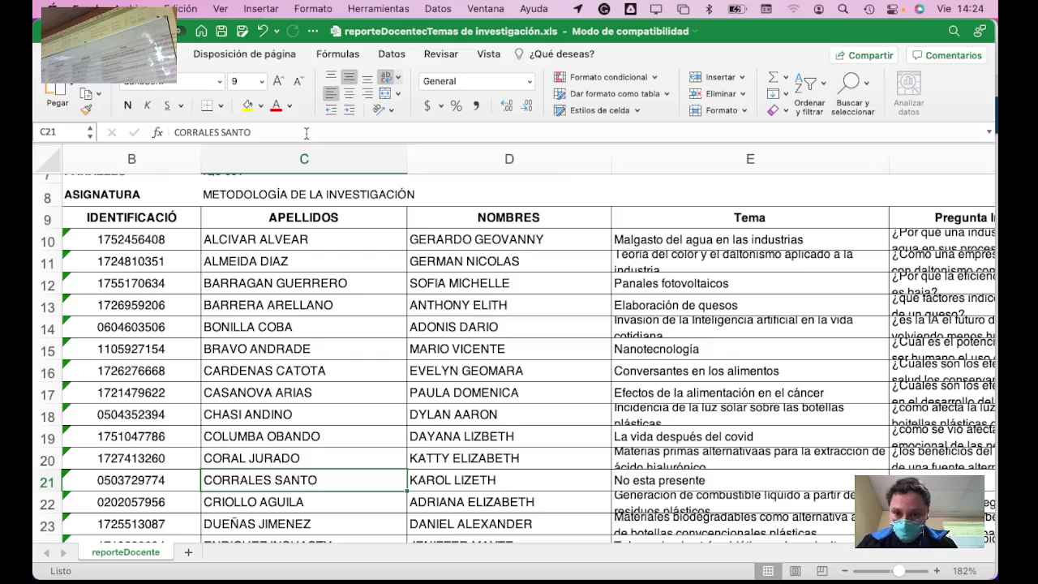
key(Right)
key(Right)
click(305, 132)
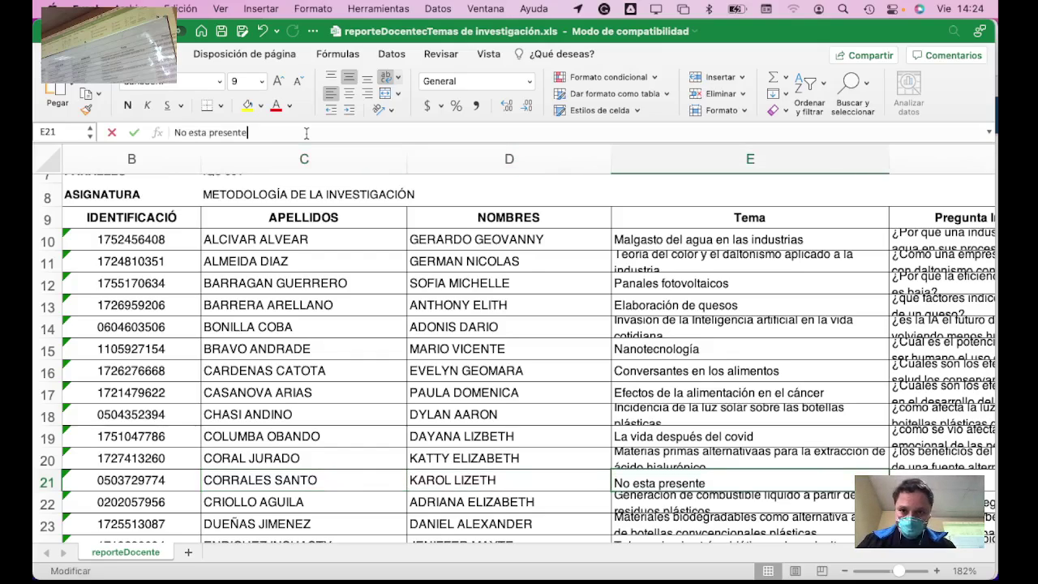
key(BackSpace)
key(BackSpace)
key(BackSpace)
key(BackSpace)
key(BackSpace)
key(BackSpace)
key(BackSpace)
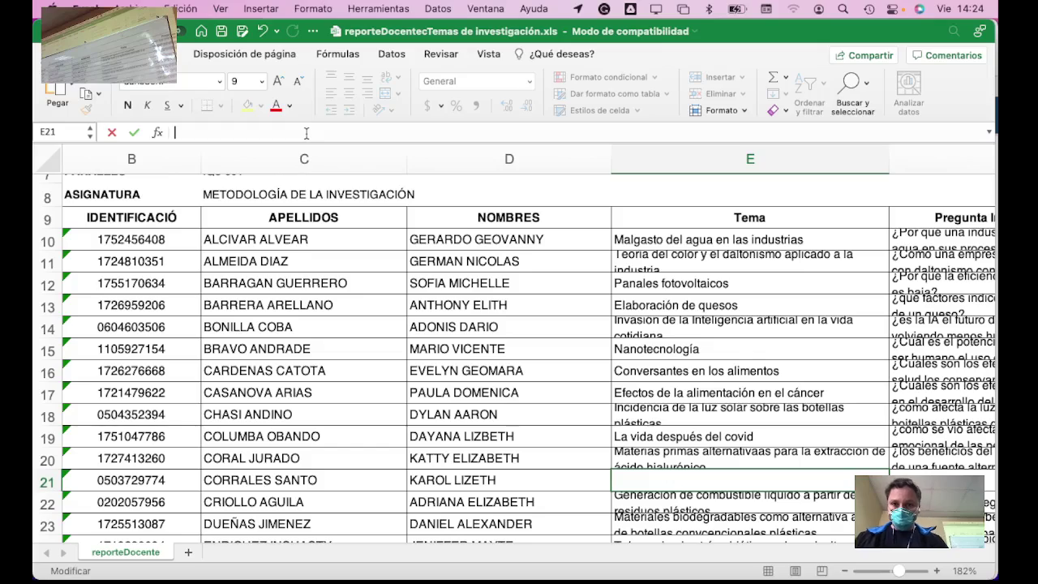
text(Residuos )
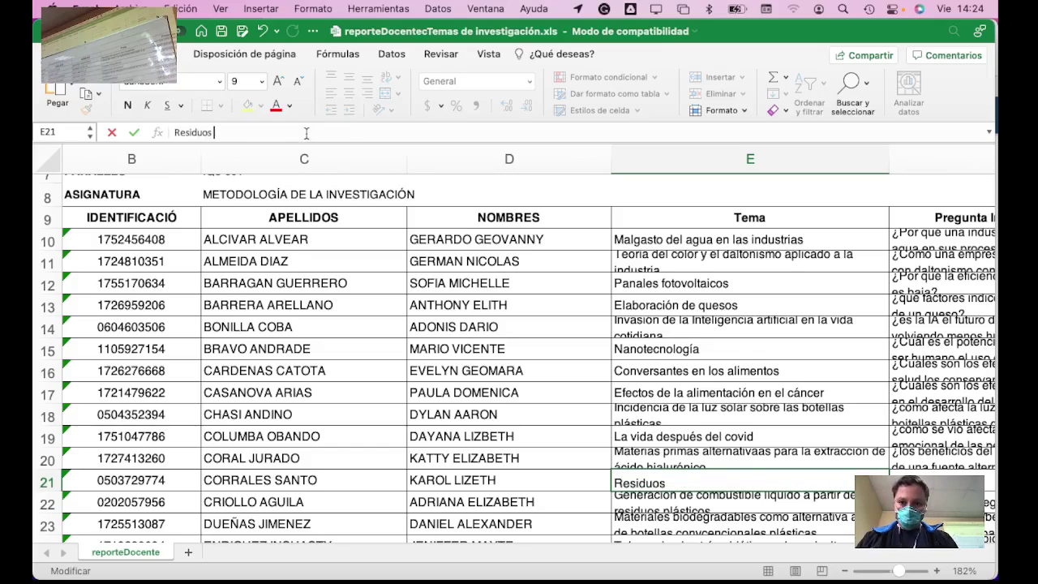
text(en la indust)
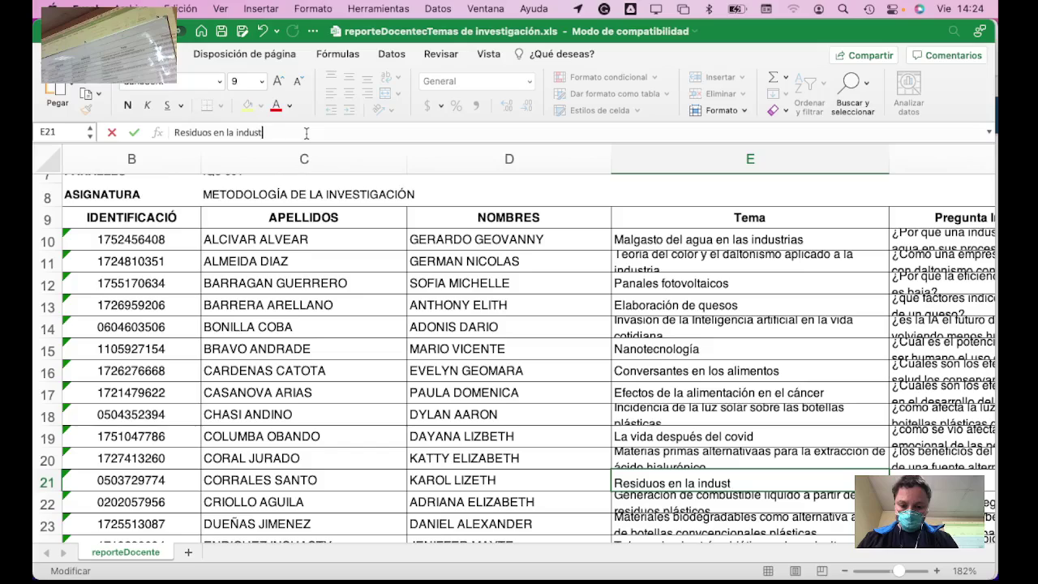
text(ria cervecera)
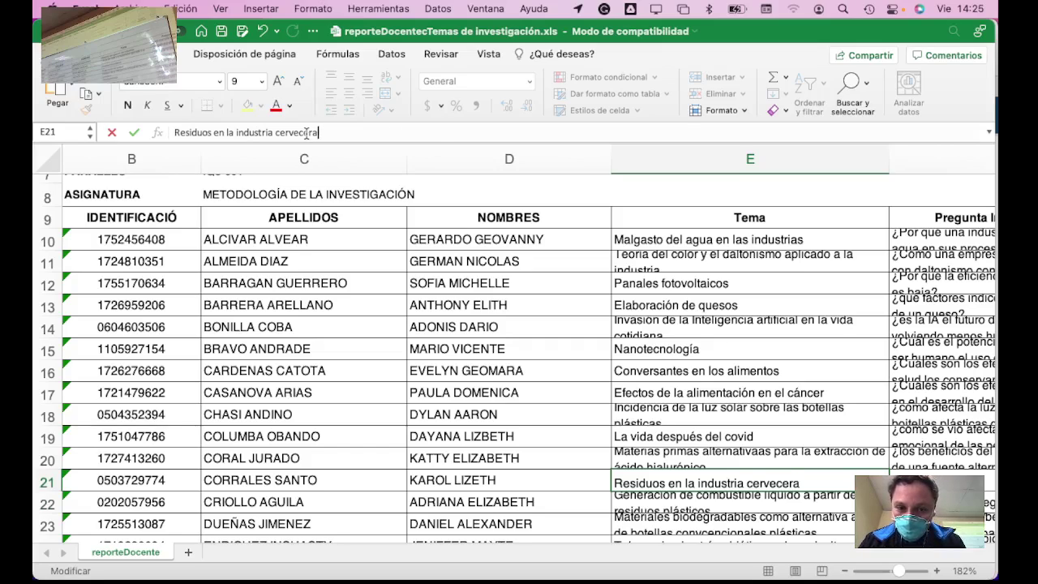
key(Return)
Step: Replace the initial research question in cell F21 with "¿cómo darle una segunda vida a los residuos de la industria cervecera?"
key(Up)
key(Right)
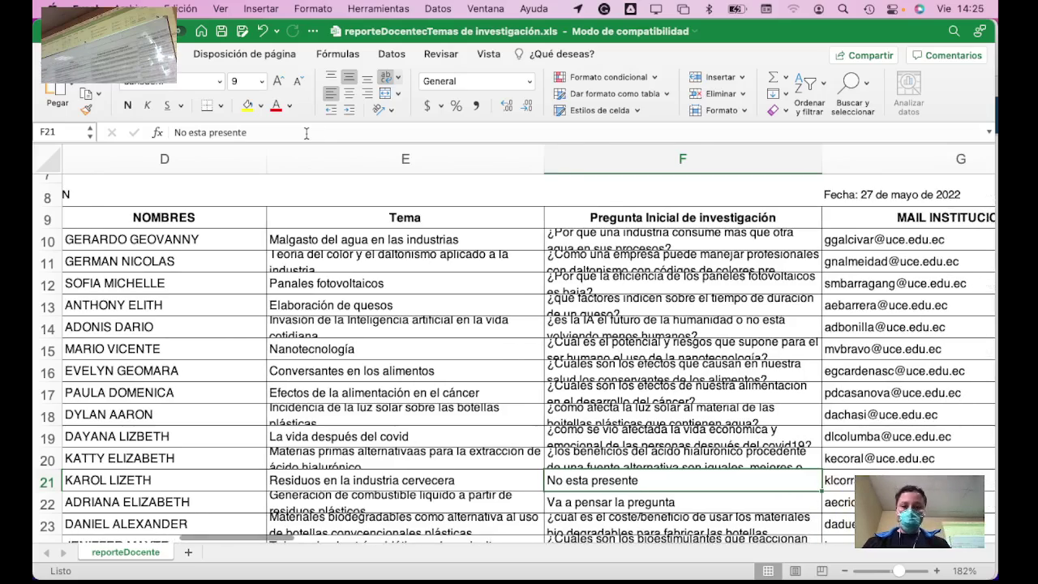
click(306, 132)
key(BackSpace)
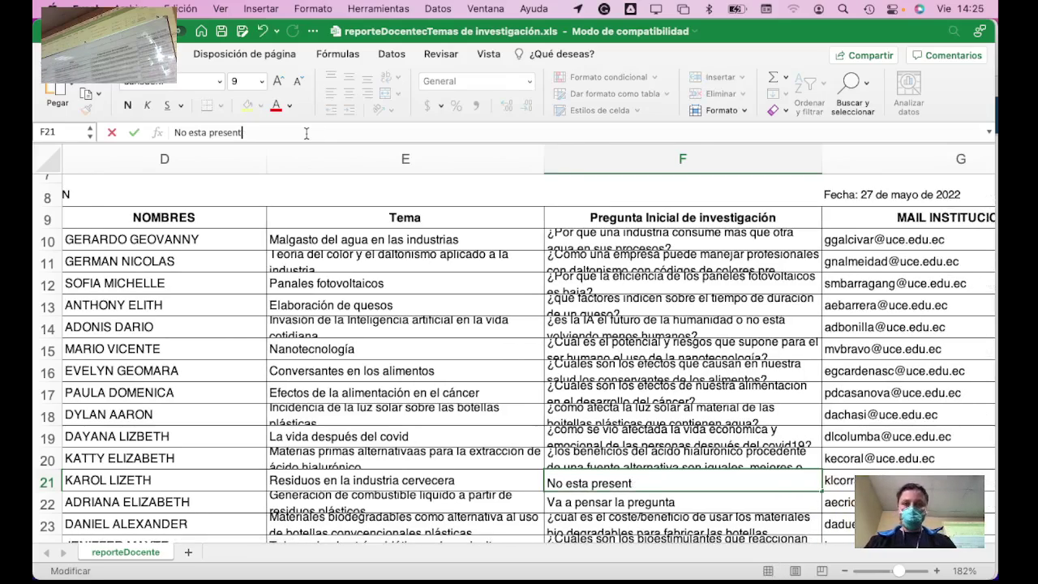
key(BackSpace)
key(BackSpace)
key(BackSpace)
key(BackSpace)
key(BackSpace)
key(BackSpace)
key(BackSpace)
key(BackSpace)
key(BackSpace)
key(BackSpace)
key(BackSpace)
key(BackSpace)
key(BackSpace)
key(BackSpace)
key(BackSpace)
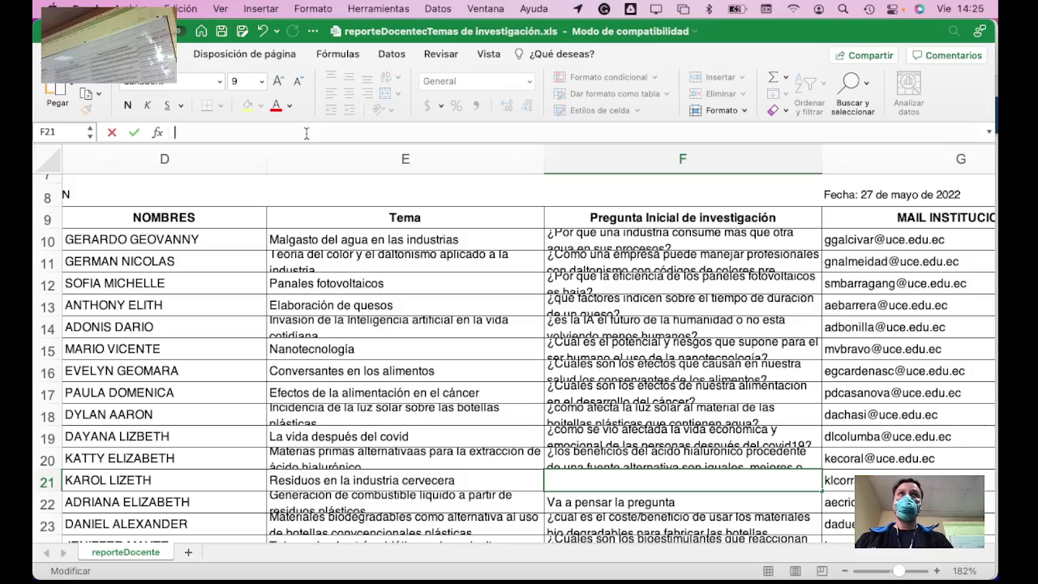
text(¿c´ç)
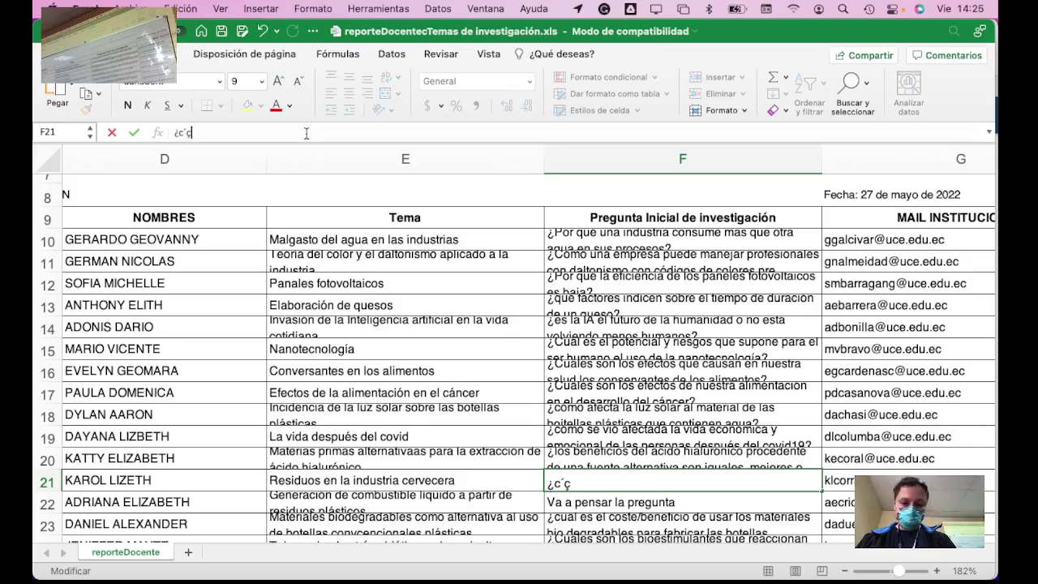
key(BackSpace)
key(BackSpace)
text(óm)
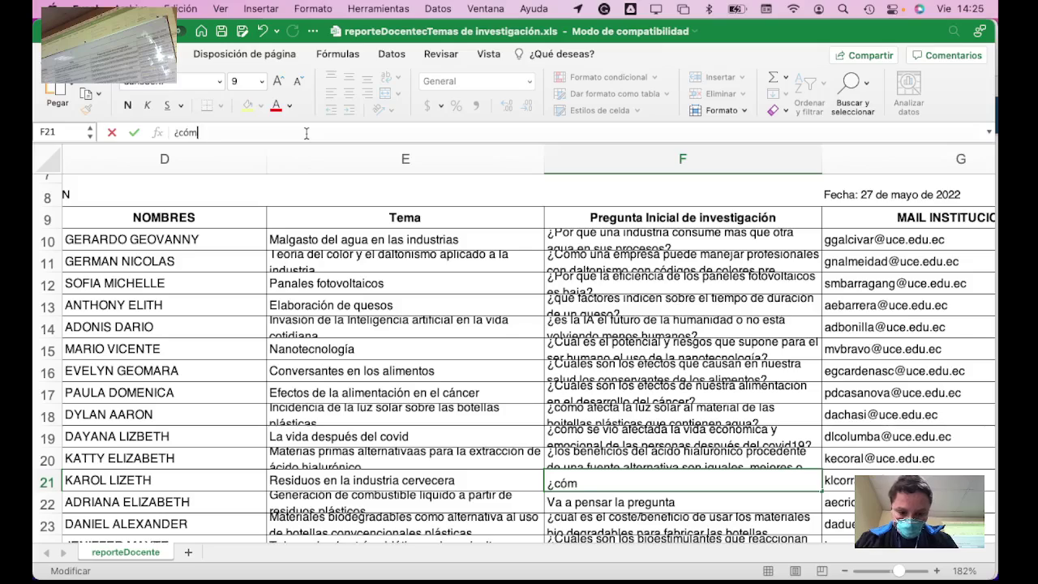
text(o darle una segunda )
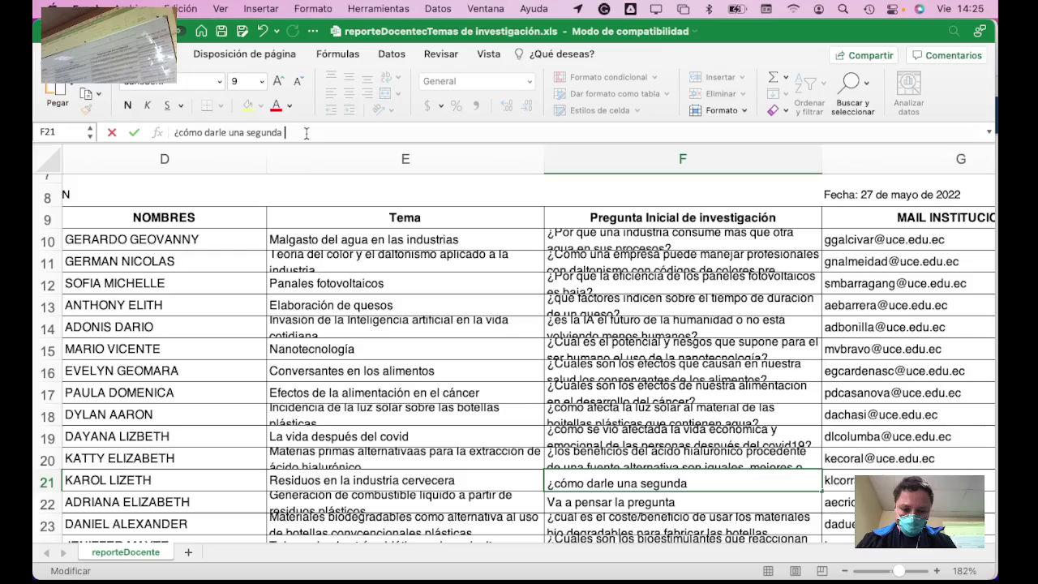
text(vida a loas)
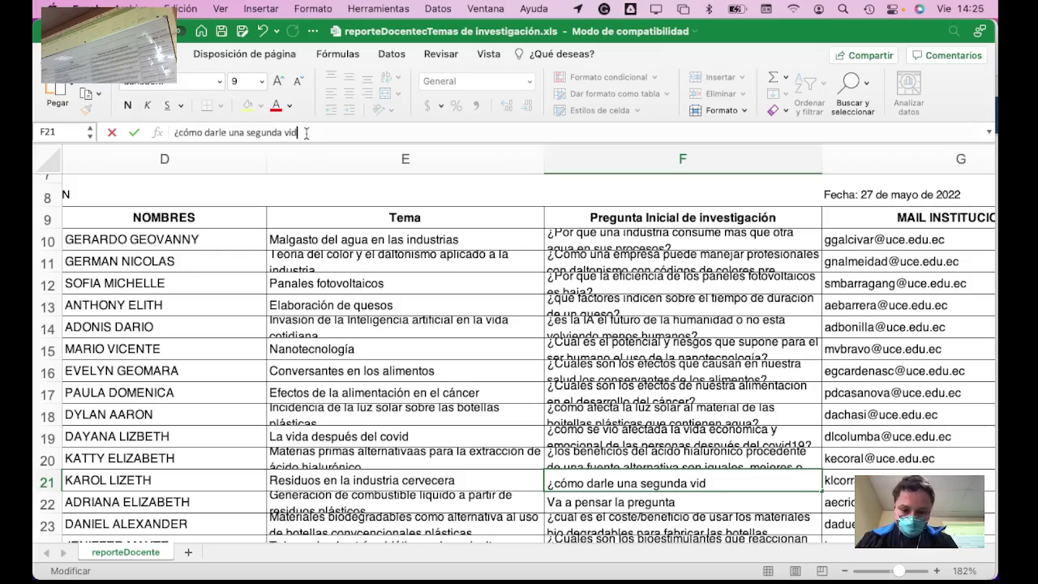
key(BackSpace)
key(BackSpace)
key(BackSpace)
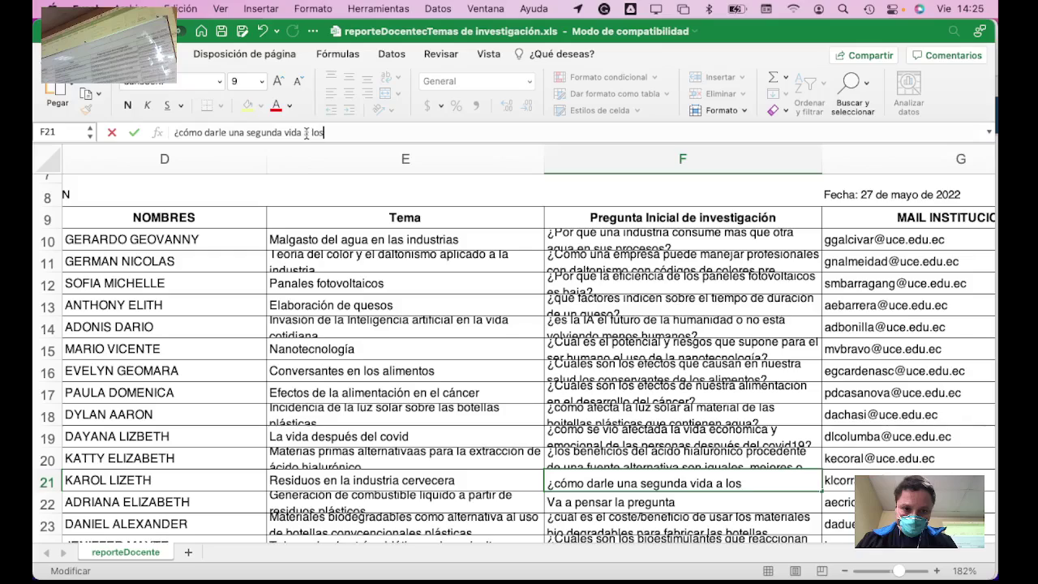
text(s residuos de la )
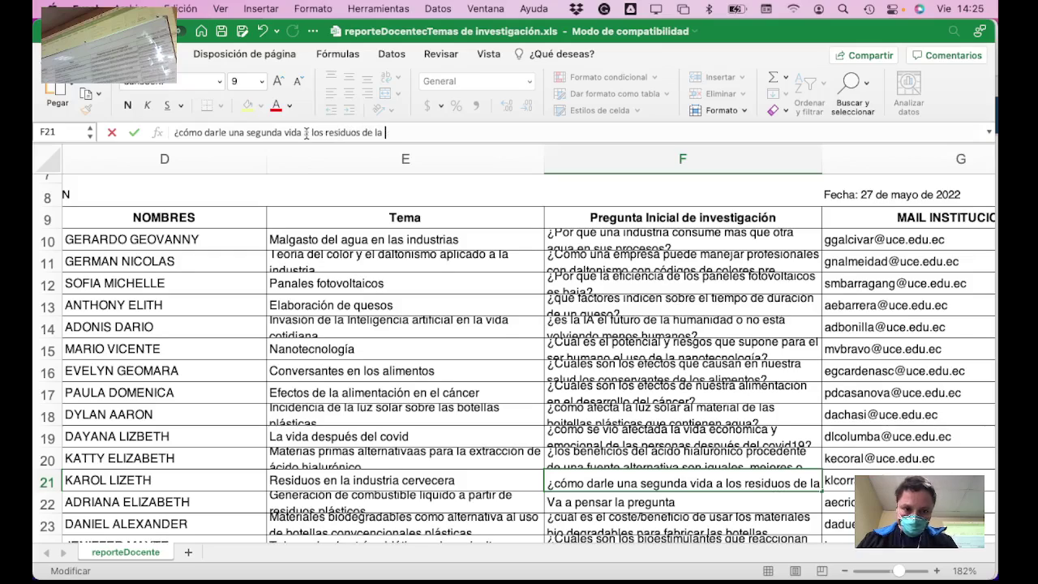
text(industria ce)
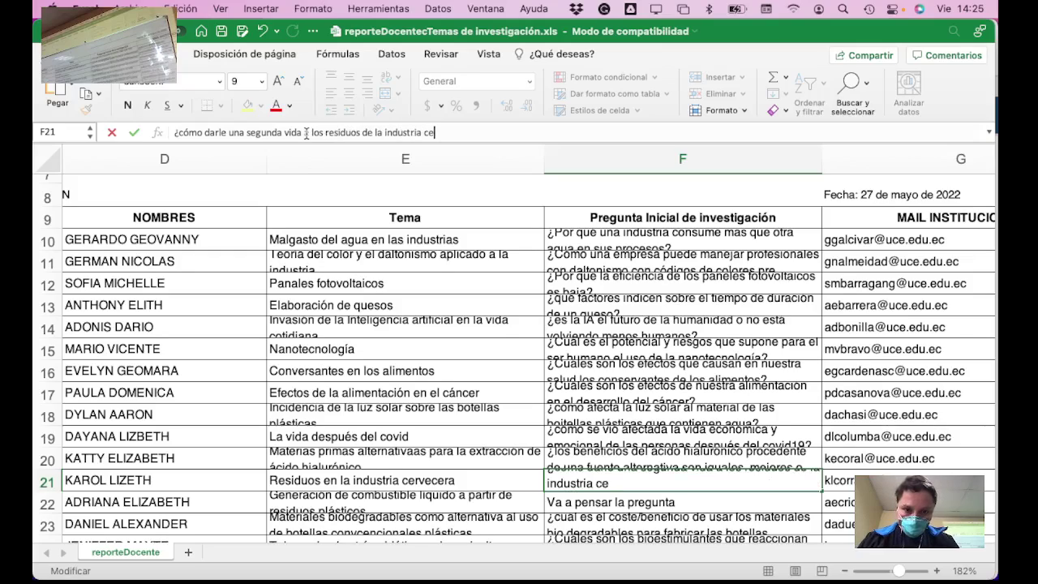
text(rvecera?)
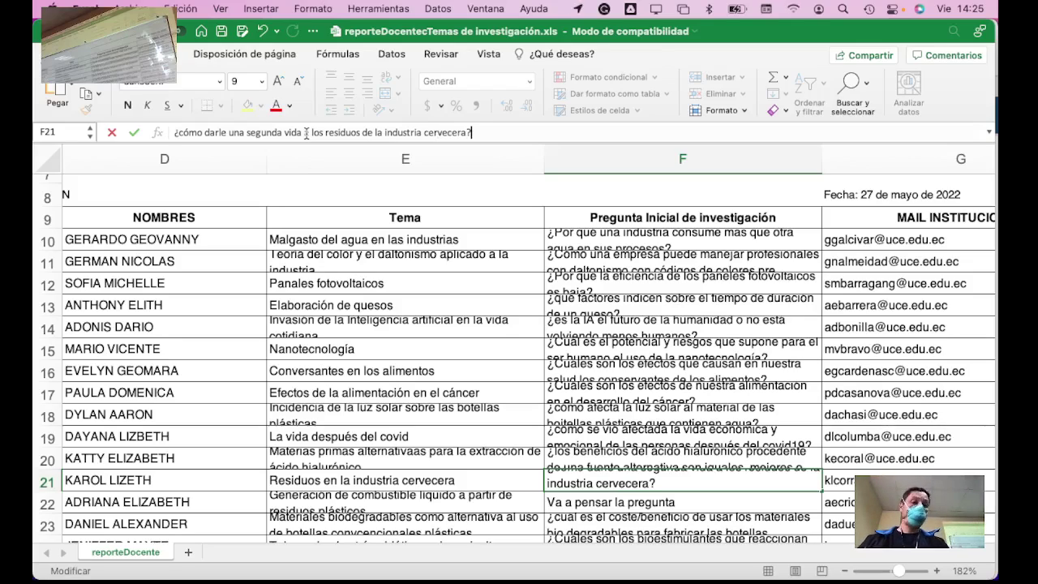
key(Return)
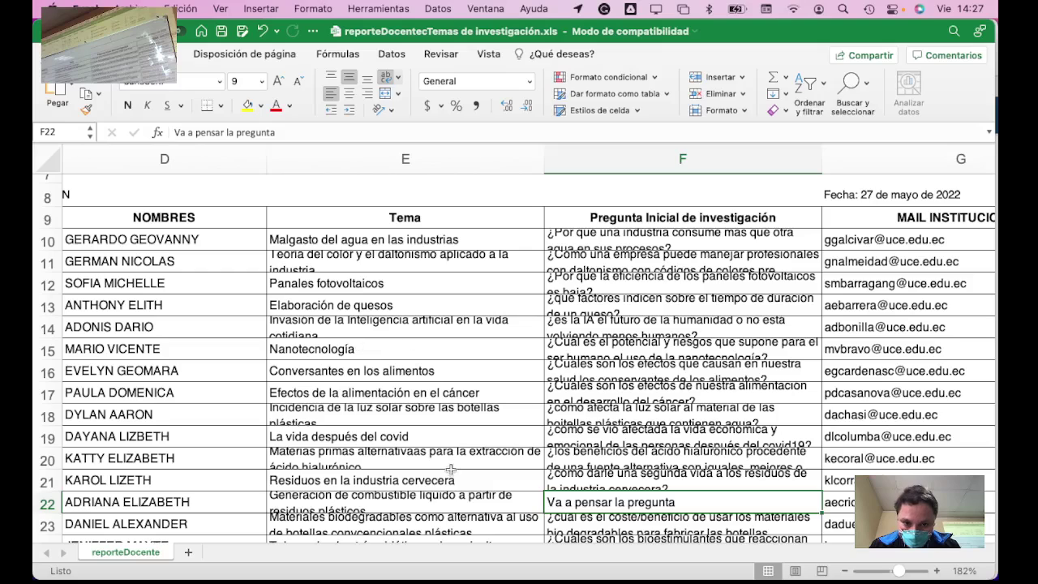
Step: Check the student's name, research topic and initial question in row 22 and look over the entries in the rows below
key(Left)
key(Left)
key(Left)
key(Left)
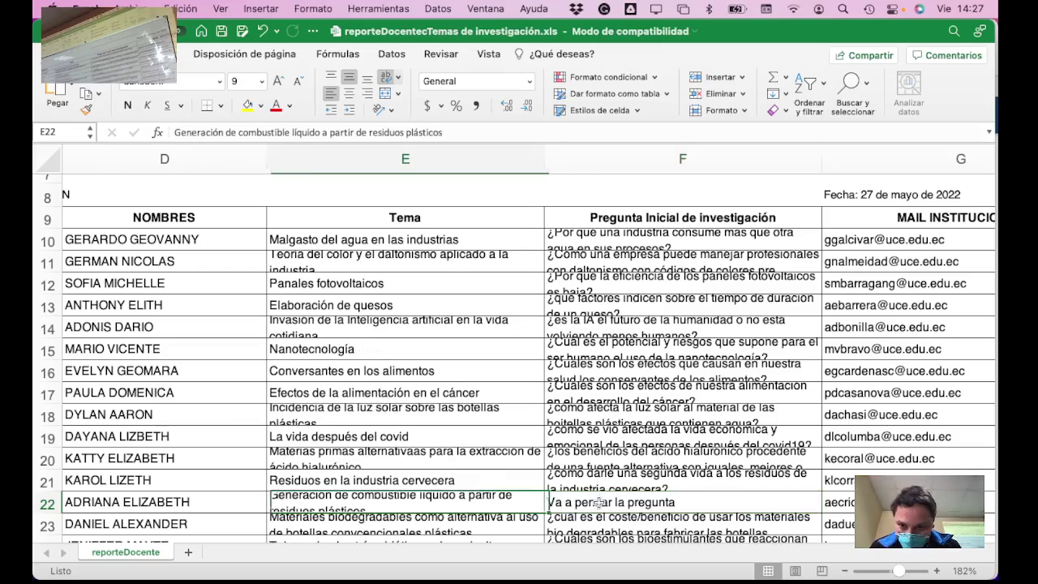
key(Right)
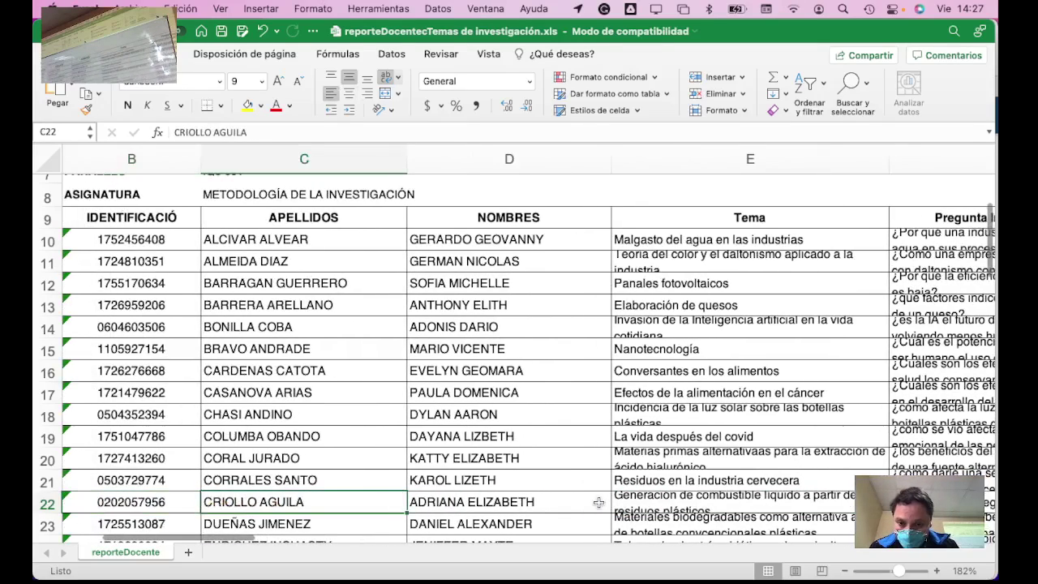
key(Right)
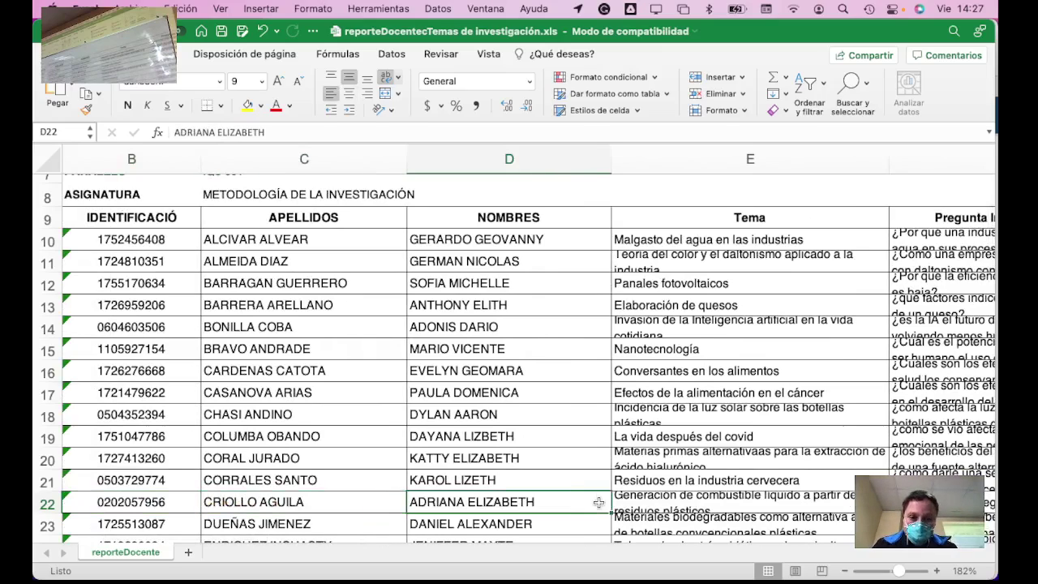
key(Right)
key(Right)
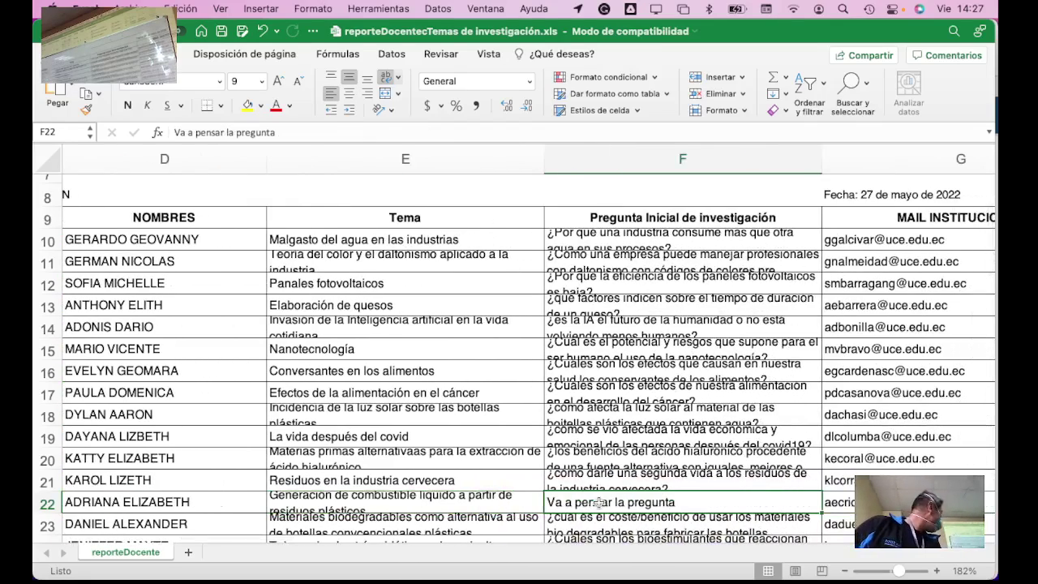
scroll(703, 482, down, 5)
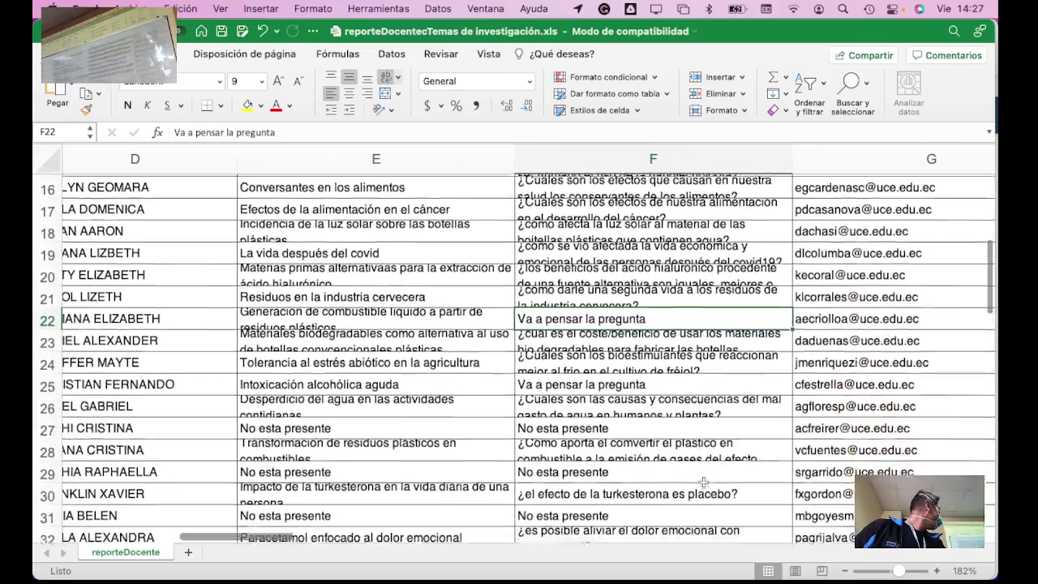
scroll(703, 481, down, 3)
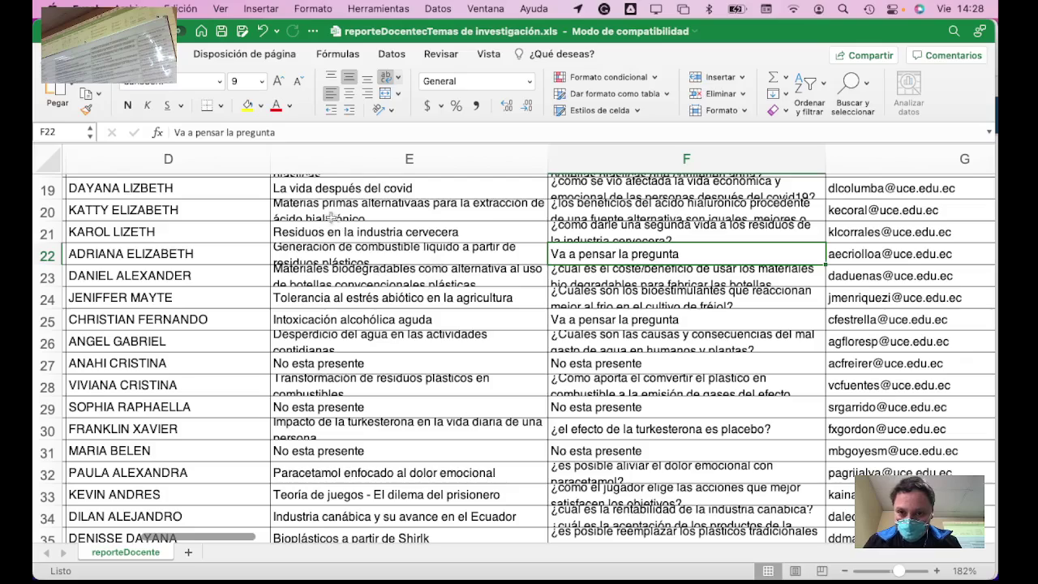
Step: Replace the initial research question in cell F22 with "¿Por qué usar combustibles a partir de resiudos plásticos en lugar de combustiblesfósiles?"
click(295, 132)
key(BackSpace)
key(BackSpace)
key(BackSpace)
key(BackSpace)
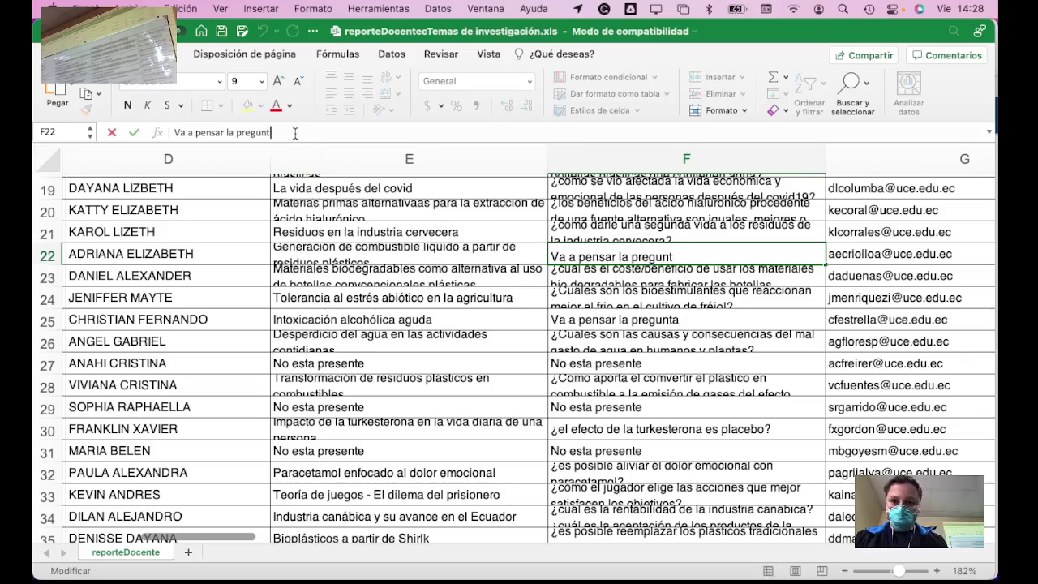
key(BackSpace)
key(BackSpace)
key(BackSpace)
key(BackSpace)
key(BackSpace)
key(BackSpace)
key(BackSpace)
key(BackSpace)
key(BackSpace)
key(BackSpace)
key(BackSpace)
key(BackSpace)
key(BackSpace)
key(BackSpace)
key(BackSpace)
key(BackSpace)
key(BackSpace)
key(BackSpace)
key(BackSpace)
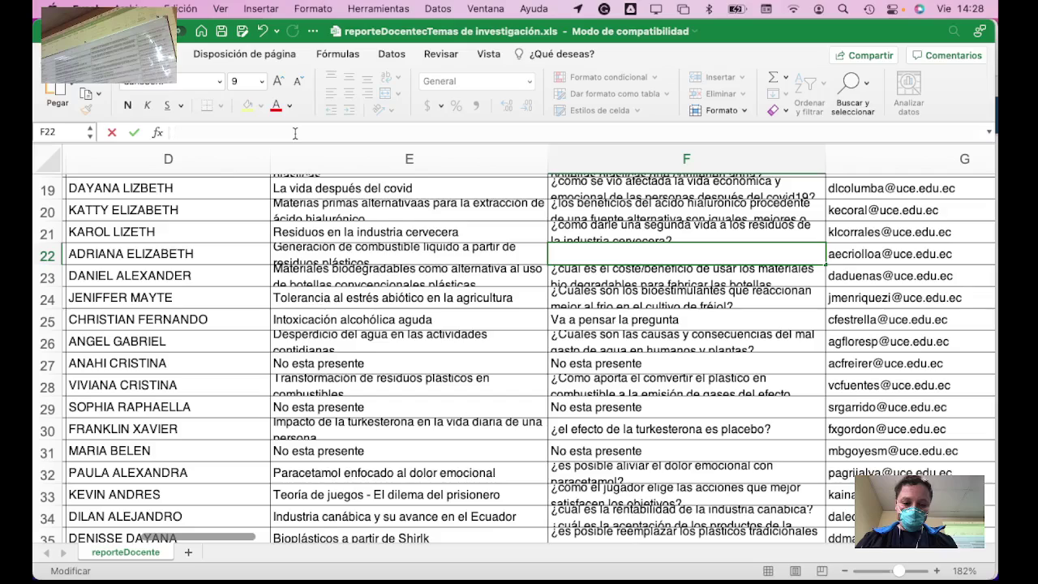
text(¿Por qué )
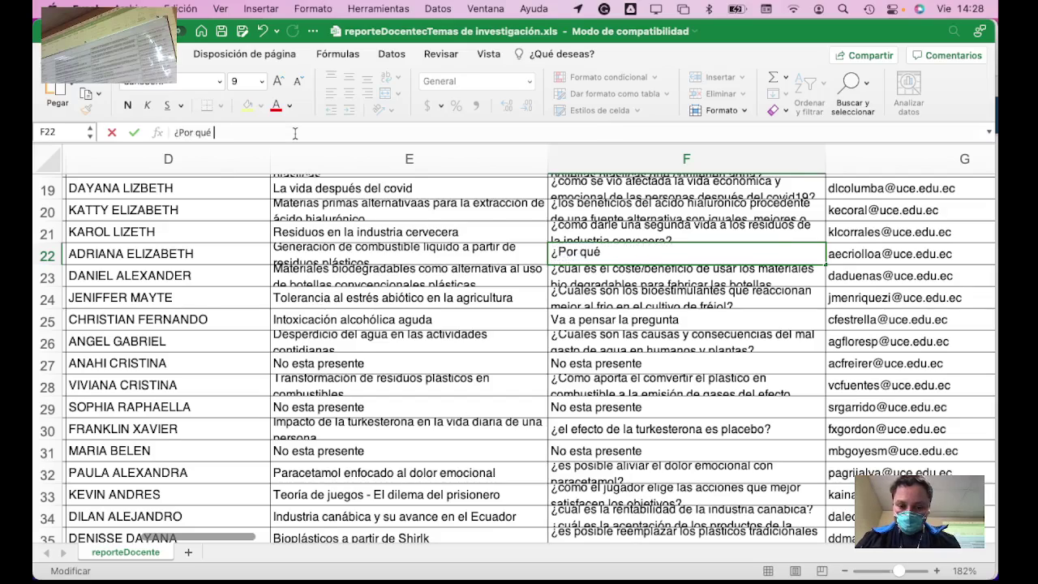
text(usar combusti)
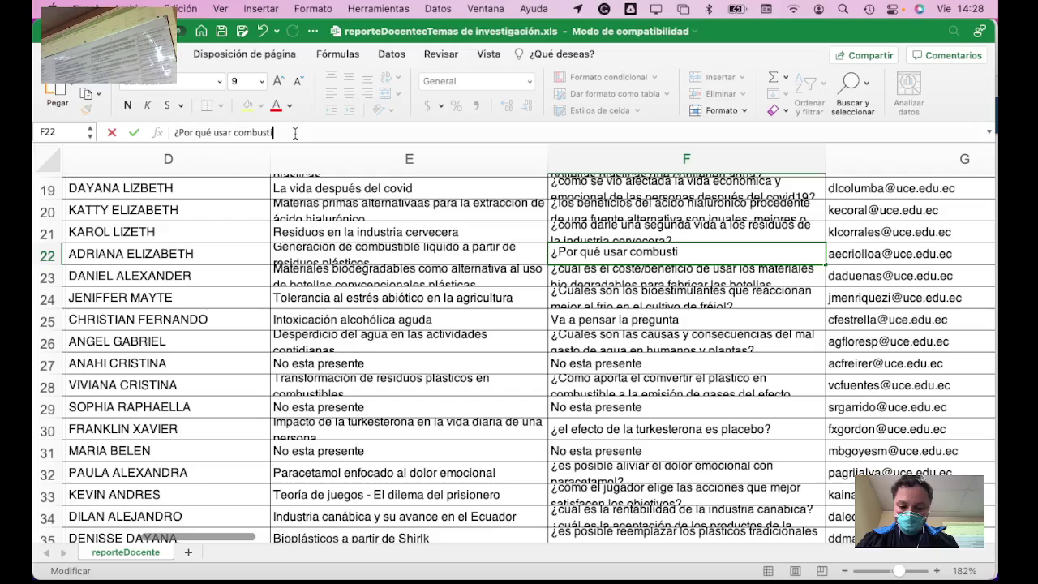
text(bles a par)
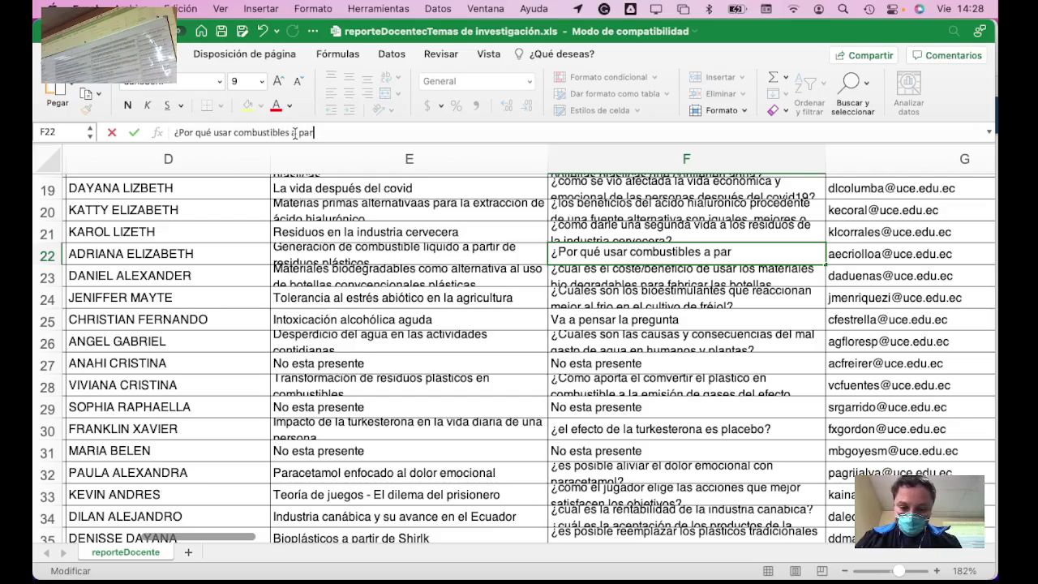
text(tir de resiudos )
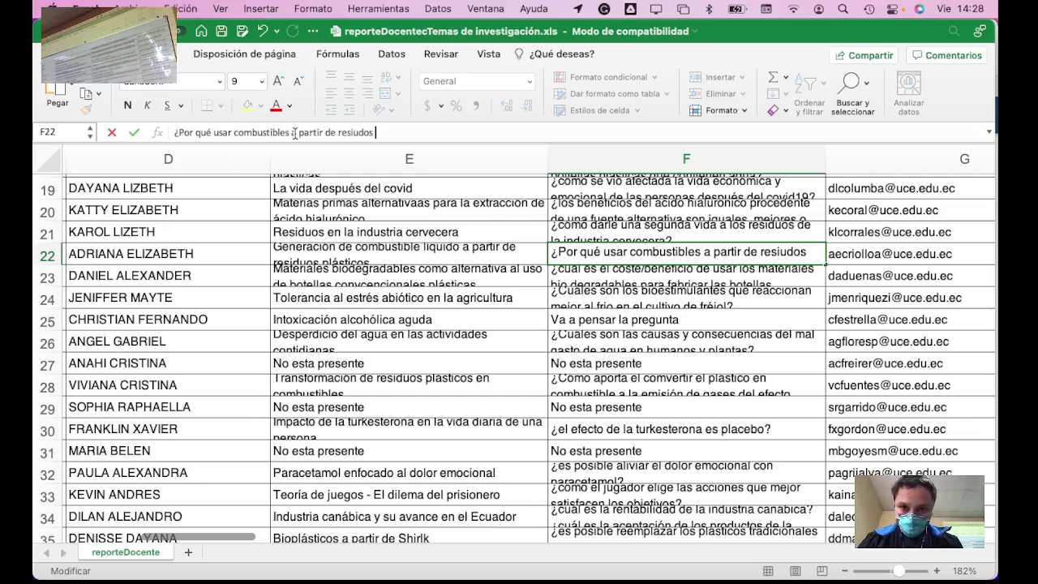
text(plásticos )
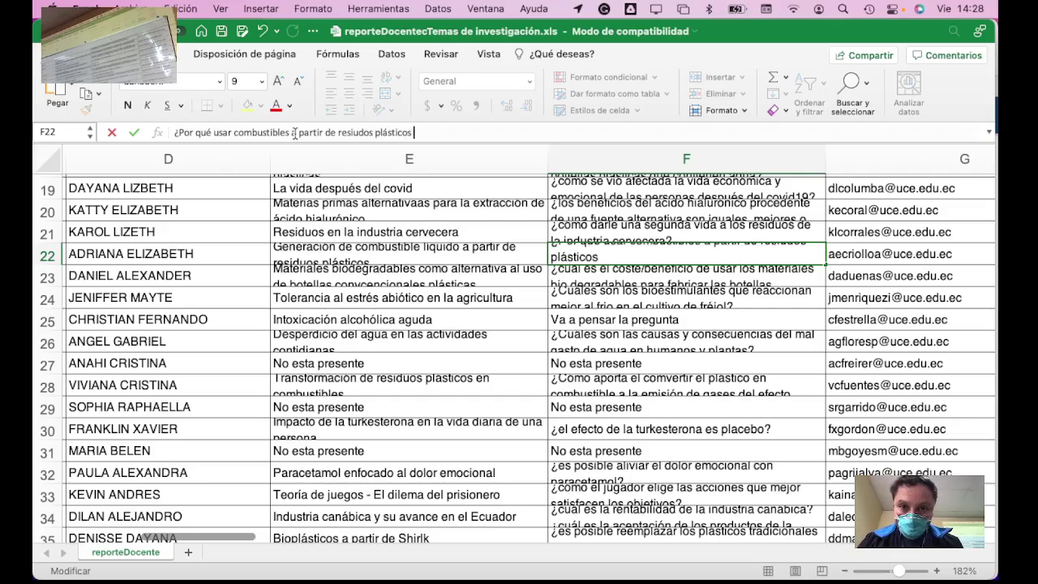
text(en lu)
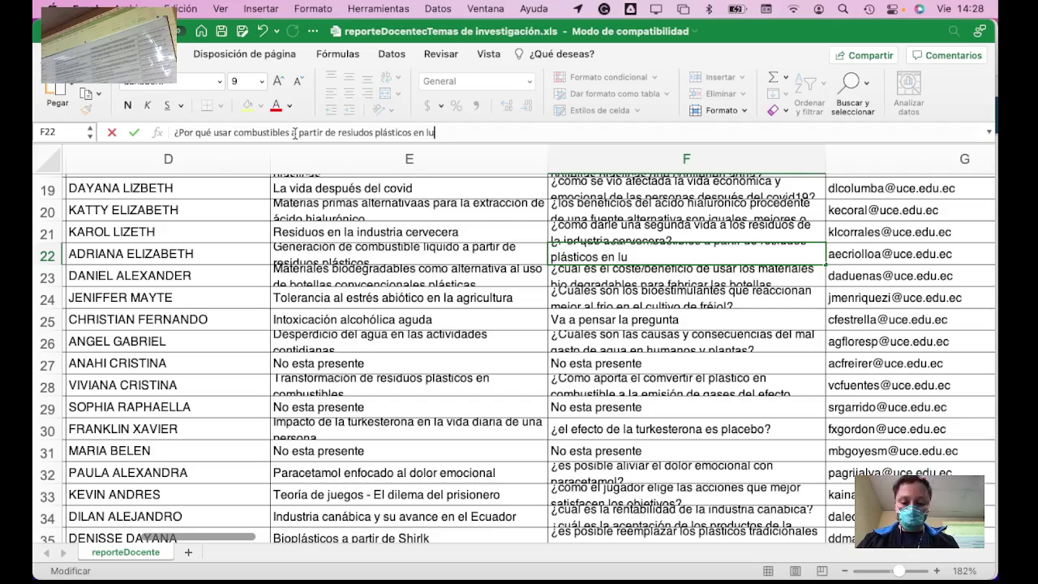
text(gar de combustibles )
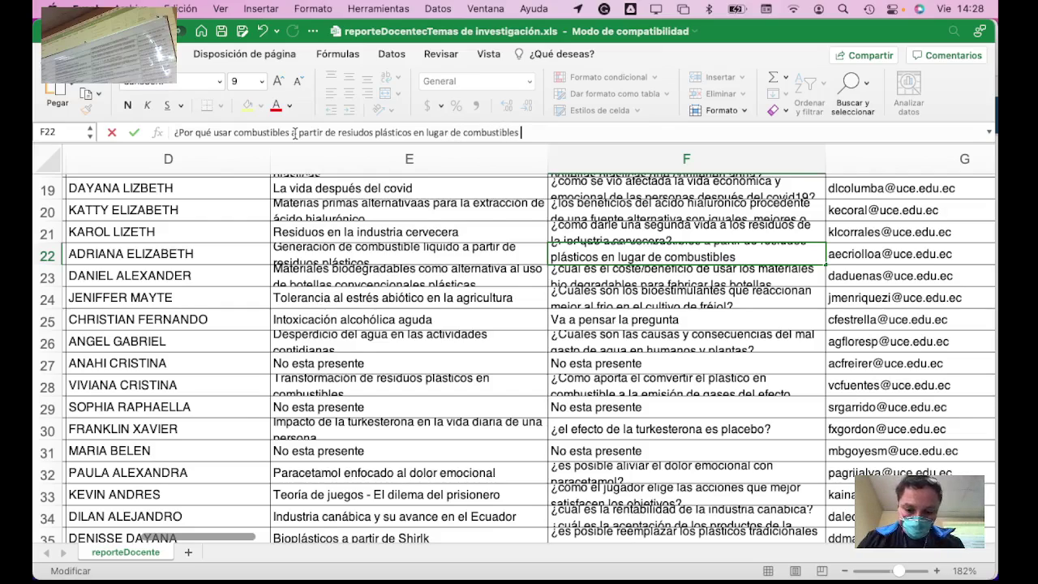
text(fósiles)
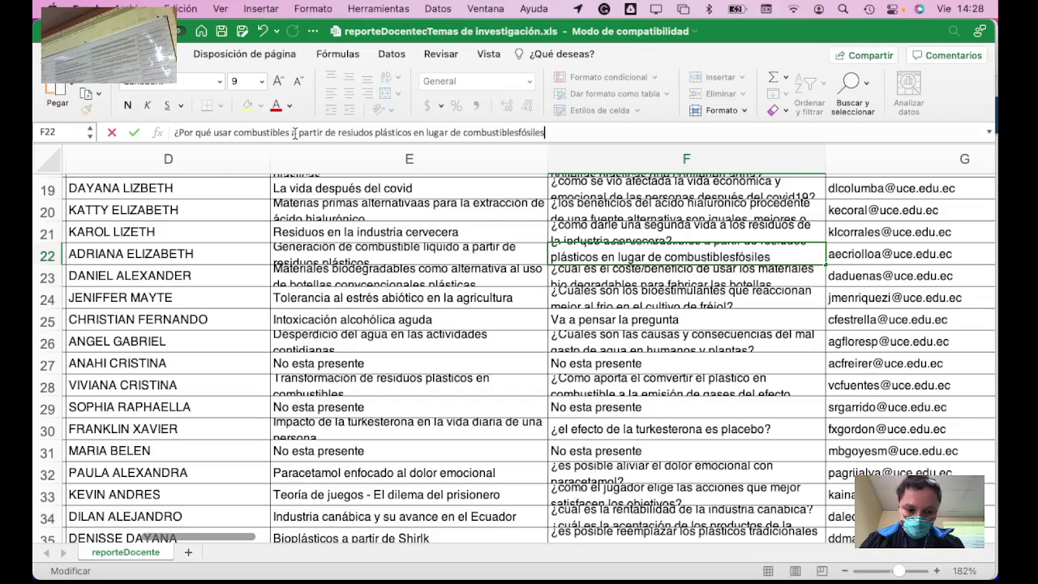
text(?)
key(Return)
Step: Check the student's identification, name, research topic and initial question in row 25
key(Return)
key(Return)
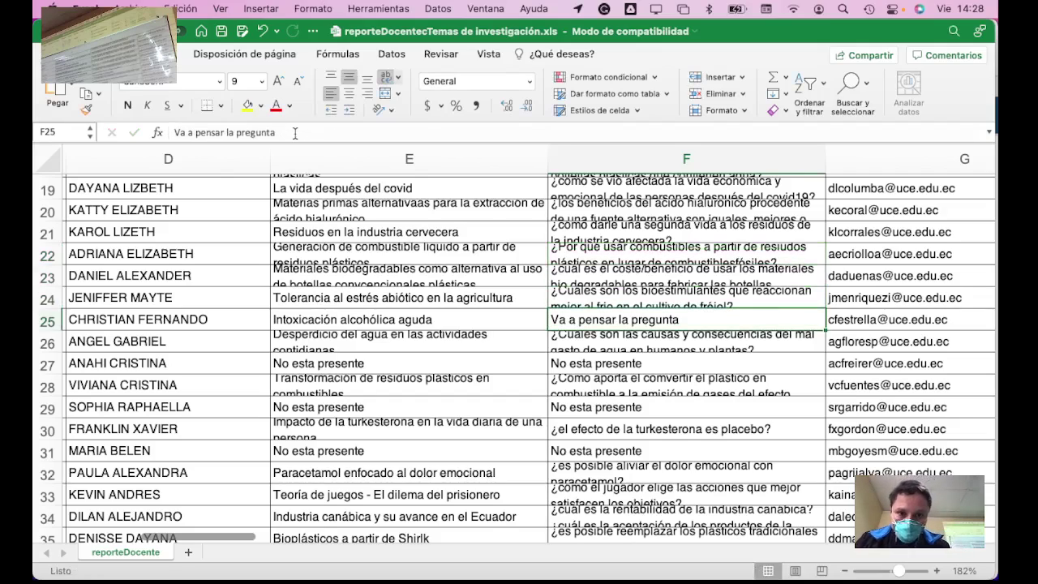
key(Left)
key(Left)
key(Left)
key(Left)
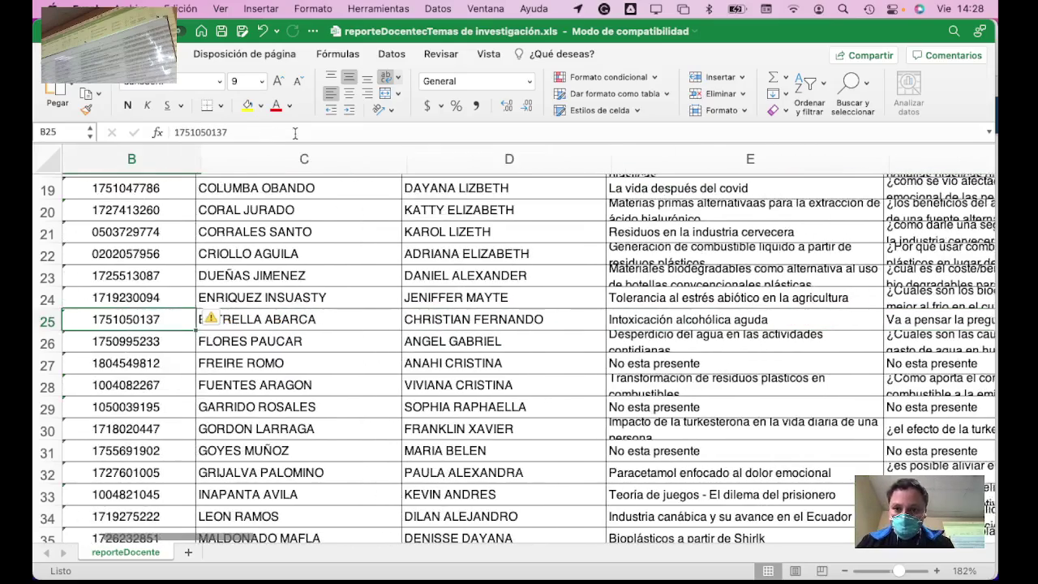
key(Right)
key(Right)
key(Right)
key(Right)
key(Right)
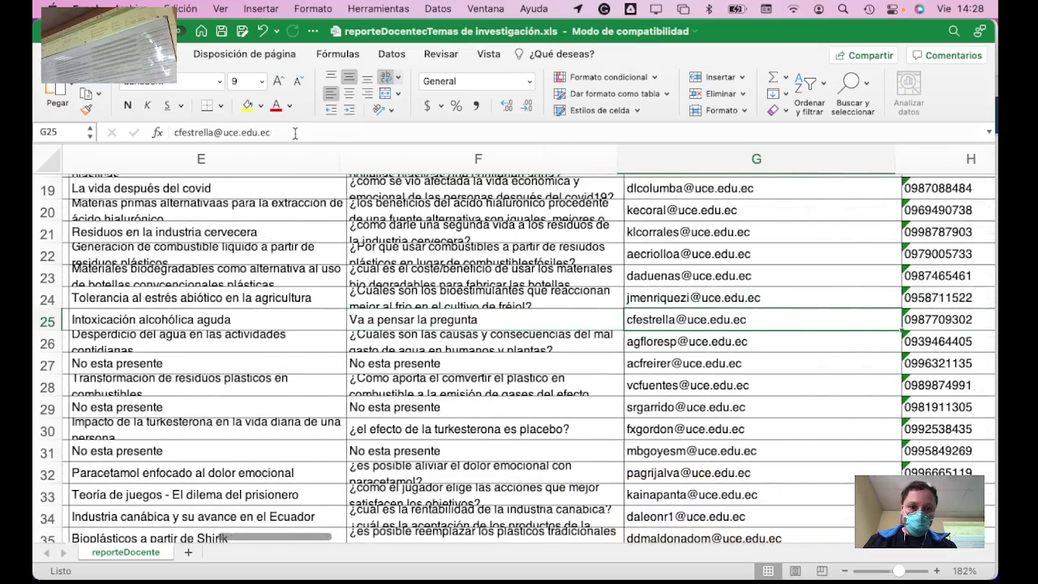
key(Left)
key(Left)
key(Right)
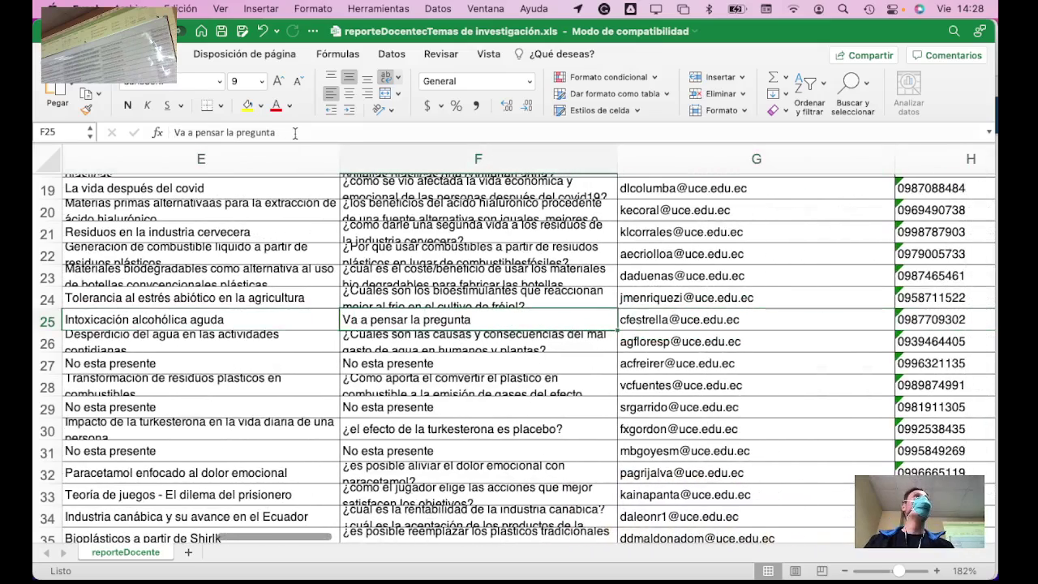
Step: Clear the initial research question in cell F25 and leave the cell empty
click(279, 132)
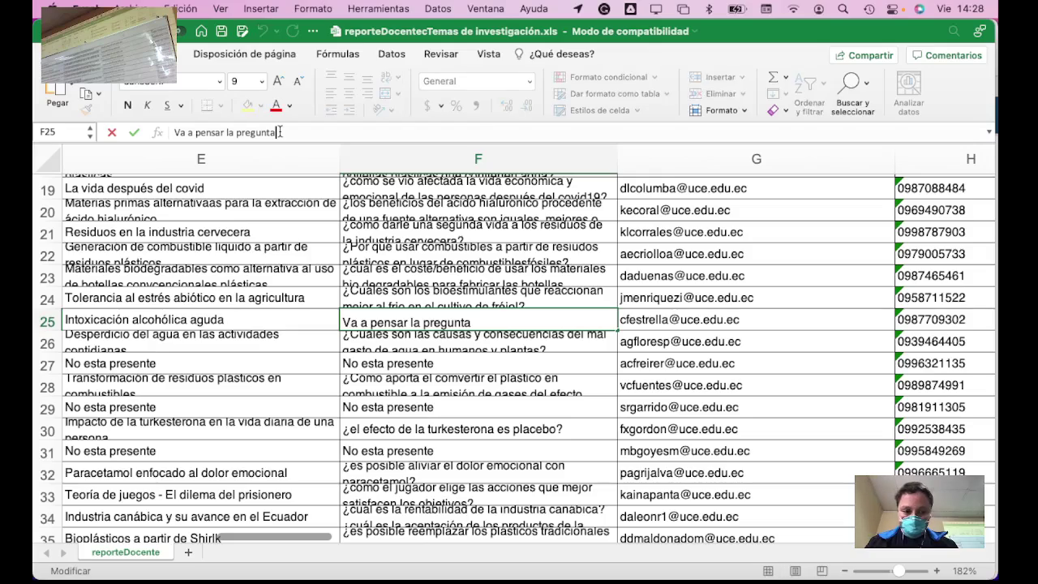
key(BackSpace)
key(BackSpace)
key(BackSpace)
key(BackSpace)
key(BackSpace)
key(BackSpace)
key(BackSpace)
key(BackSpace)
key(BackSpace)
key(BackSpace)
key(BackSpace)
key(BackSpace)
key(BackSpace)
key(BackSpace)
key(BackSpace)
key(BackSpace)
key(BackSpace)
key(BackSpace)
key(BackSpace)
key(BackSpace)
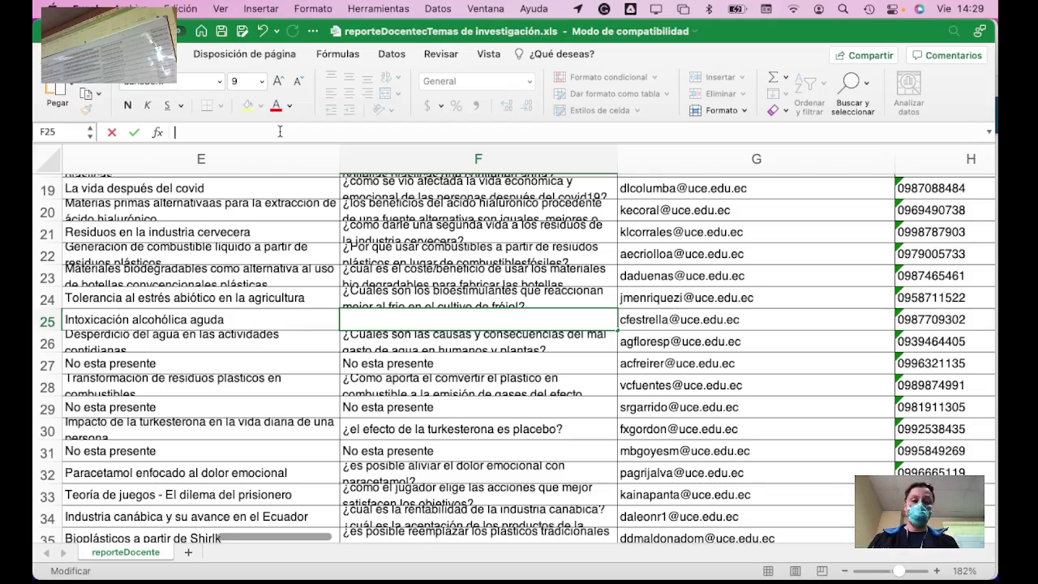
key(Return)
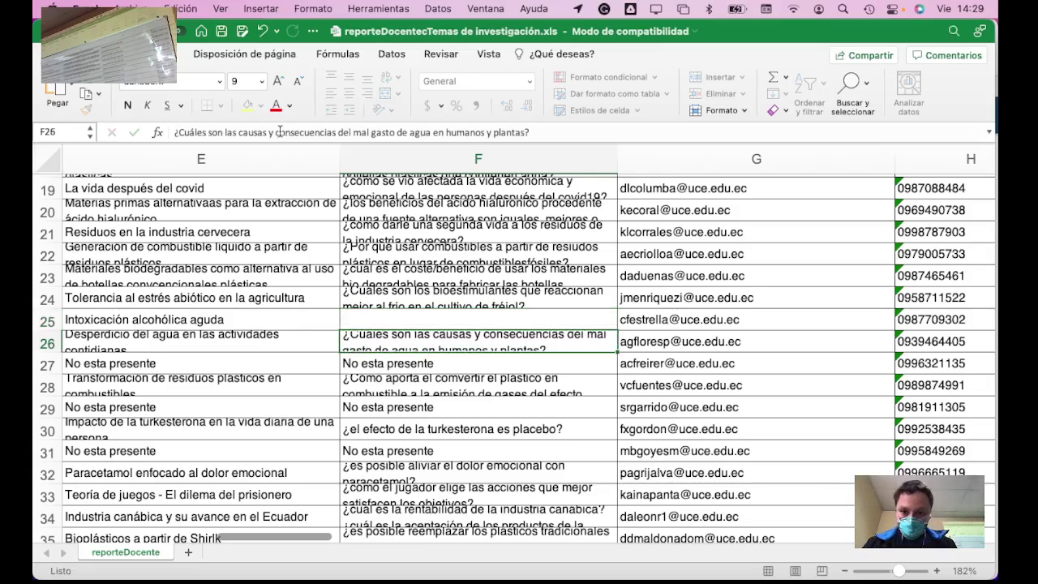
Step: Clear the research topic in cell E25 and leave the cell empty
key(Up)
key(Left)
key(Left)
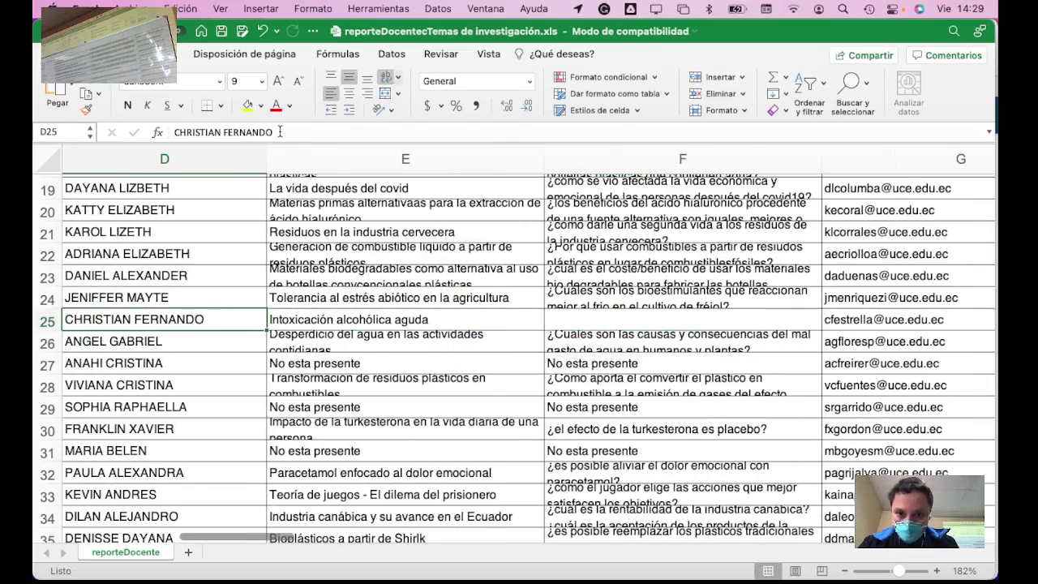
key(Right)
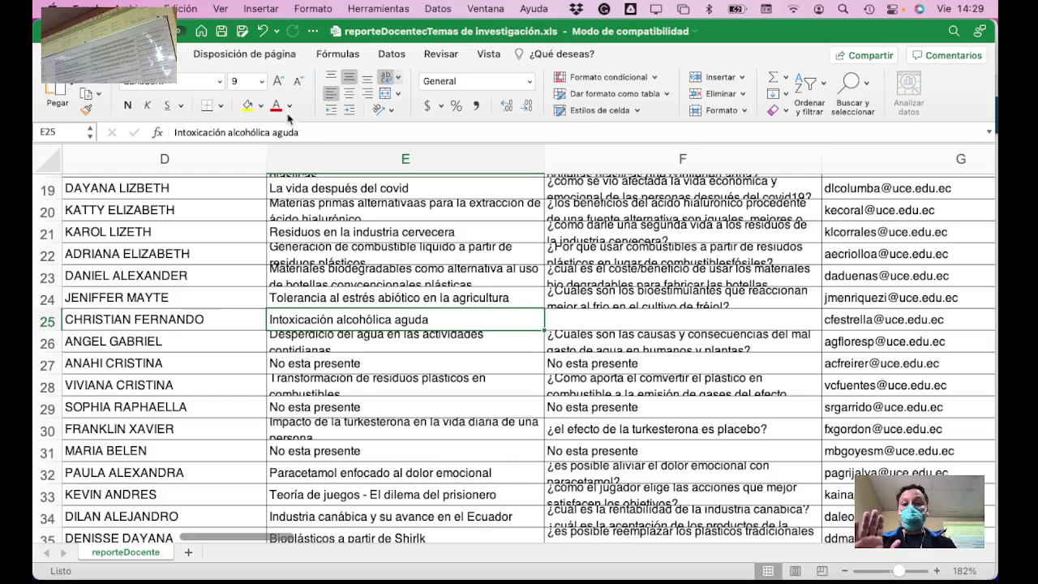
click(314, 131)
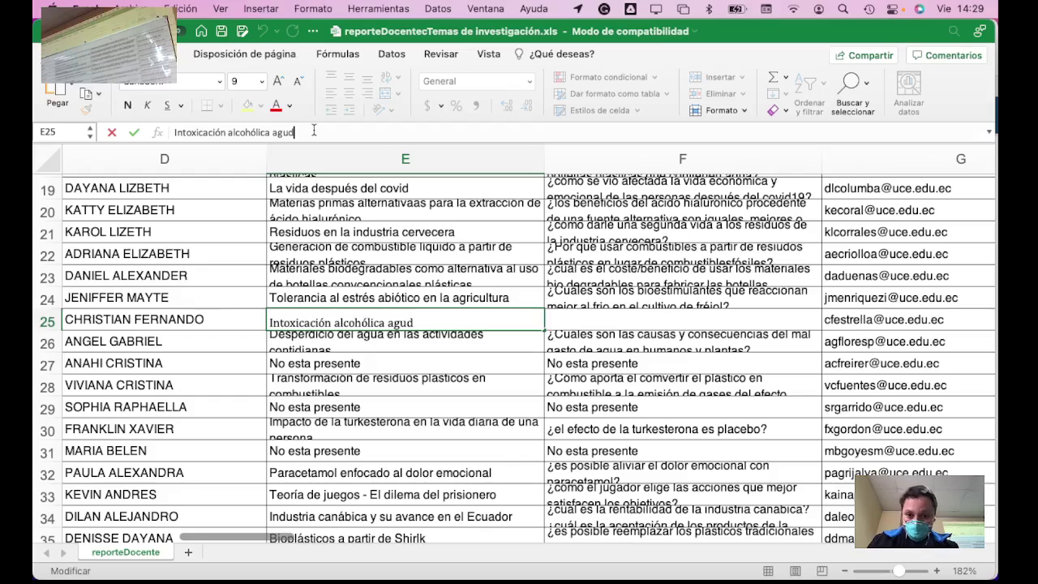
key(BackSpace)
key(BackSpace)
key(BackSpace)
key(BackSpace)
key(BackSpace)
key(BackSpace)
key(BackSpace)
key(BackSpace)
key(BackSpace)
key(BackSpace)
key(BackSpace)
key(BackSpace)
key(BackSpace)
key(BackSpace)
key(BackSpace)
key(BackSpace)
key(BackSpace)
key(BackSpace)
key(BackSpace)
key(BackSpace)
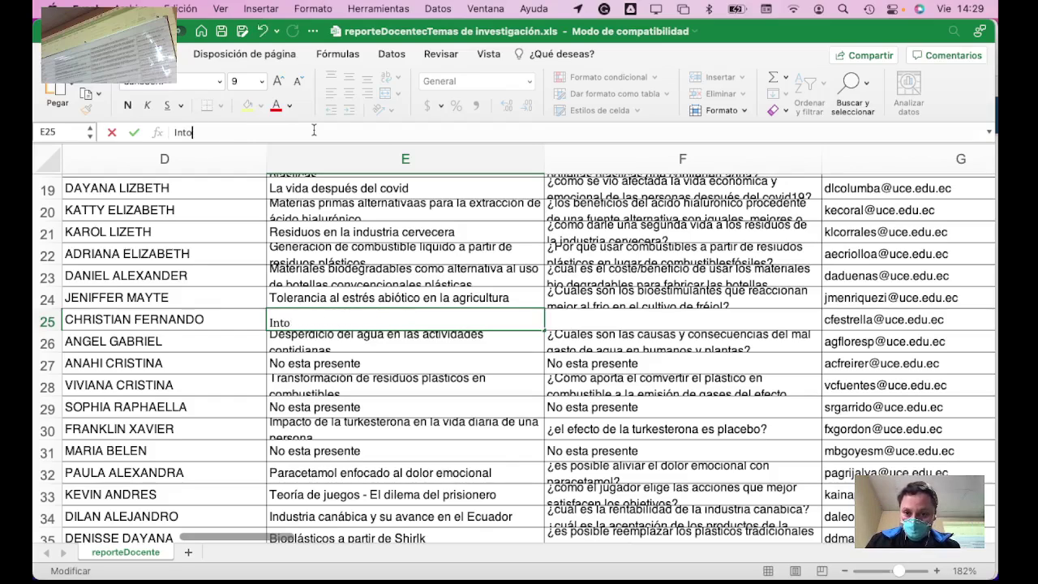
key(BackSpace)
key(BackSpace)
key(BackSpace)
key(BackSpace)
key(Return)
Step: Enter 'Construccion de edificios "verdes"' as the research topic in cell E25
key(Up)
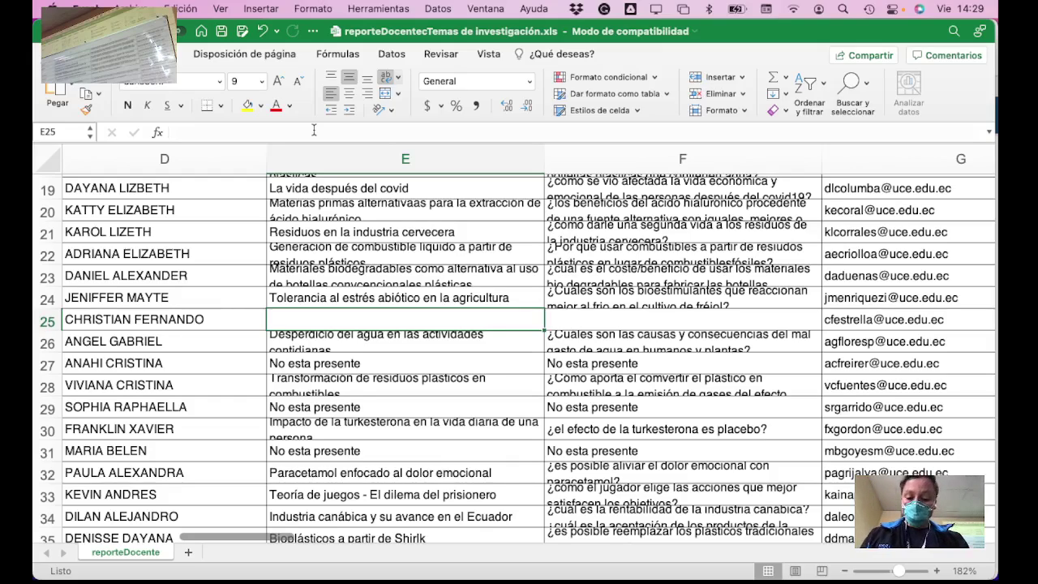
text(Conatr)
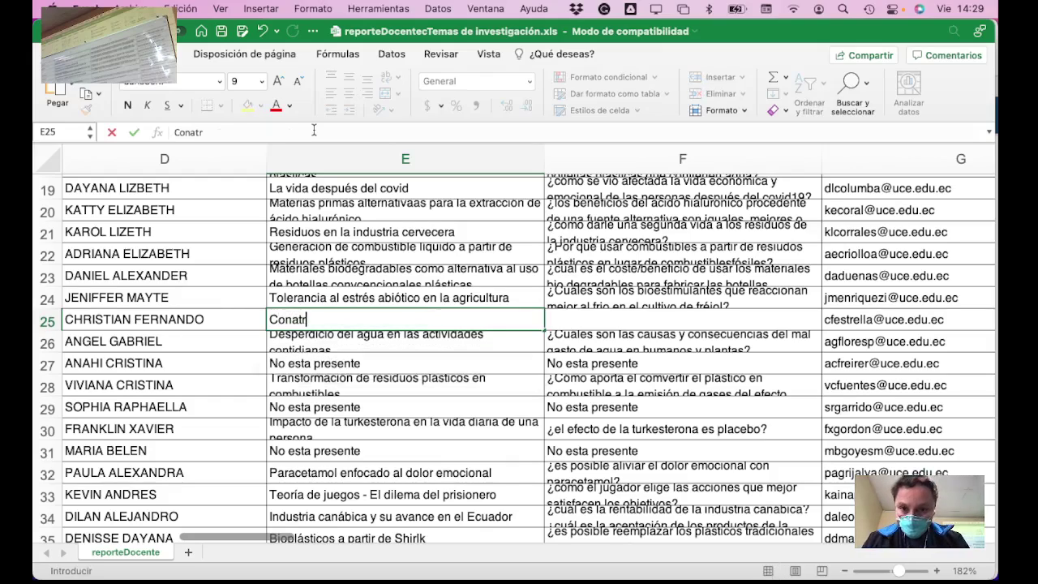
key(BackSpace)
key(BackSpace)
key(BackSpace)
text(struccio)
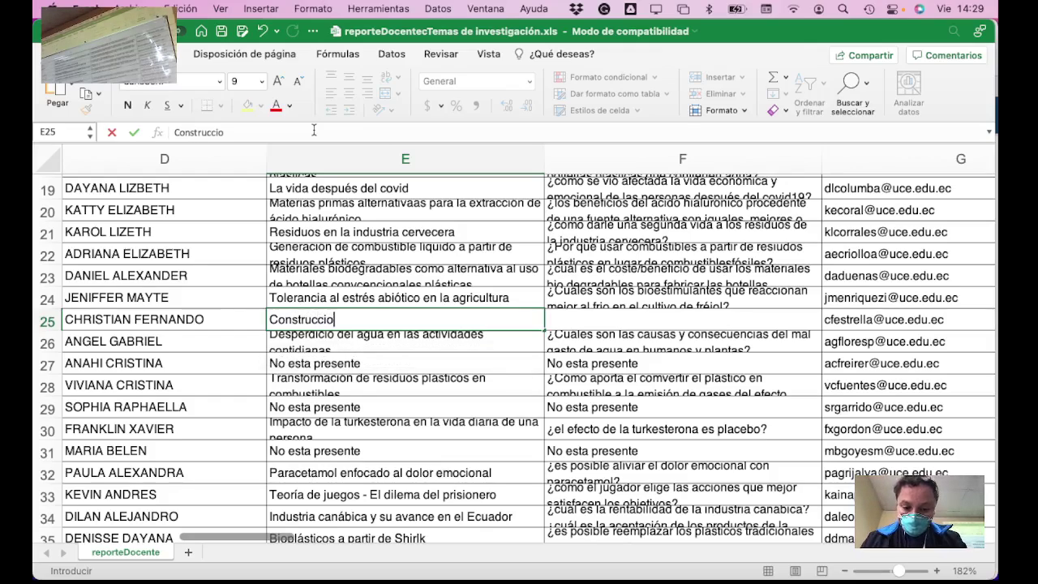
text(n de edificios)
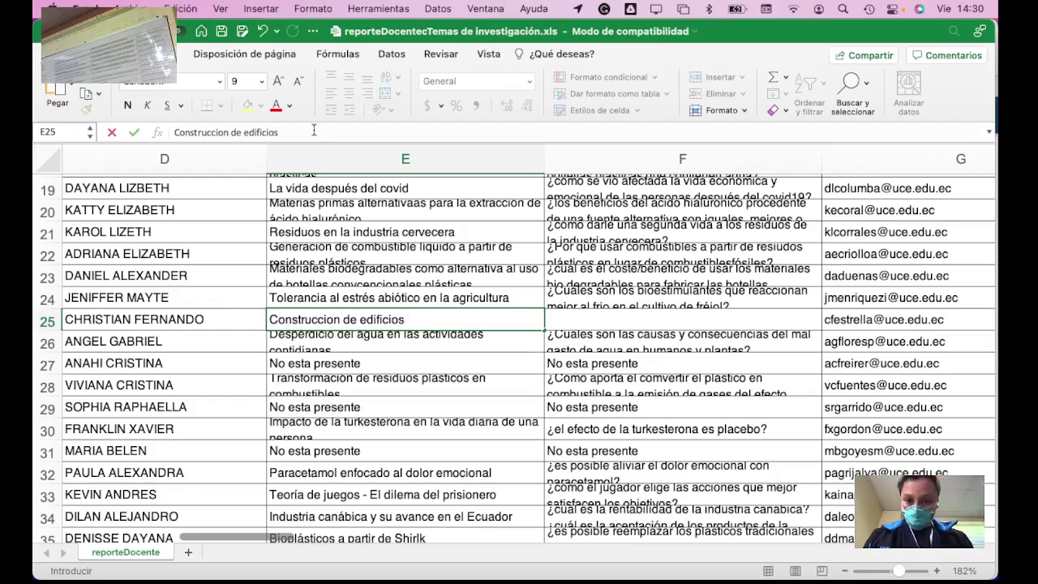
text("verde)
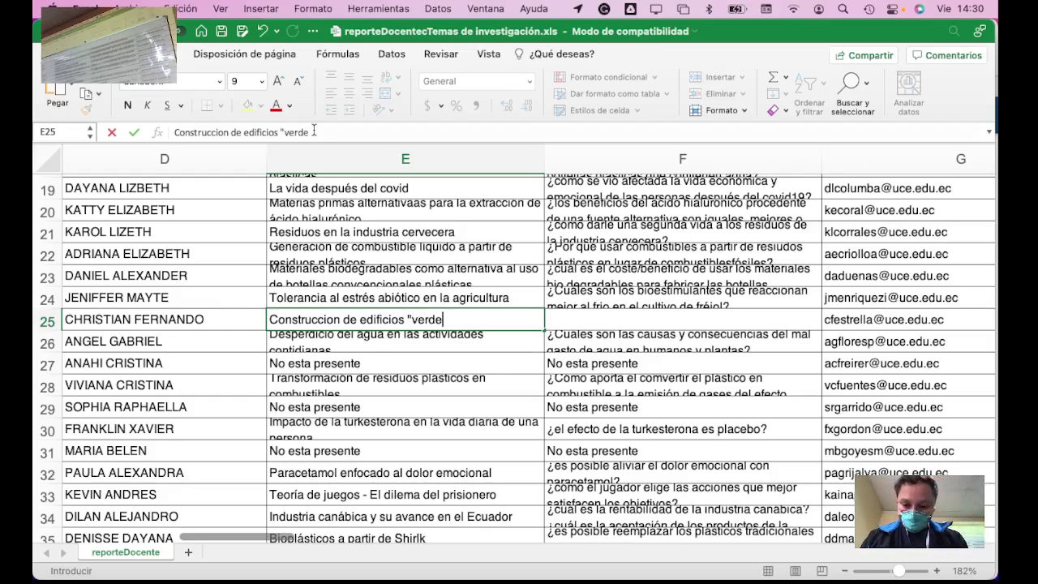
text(s")
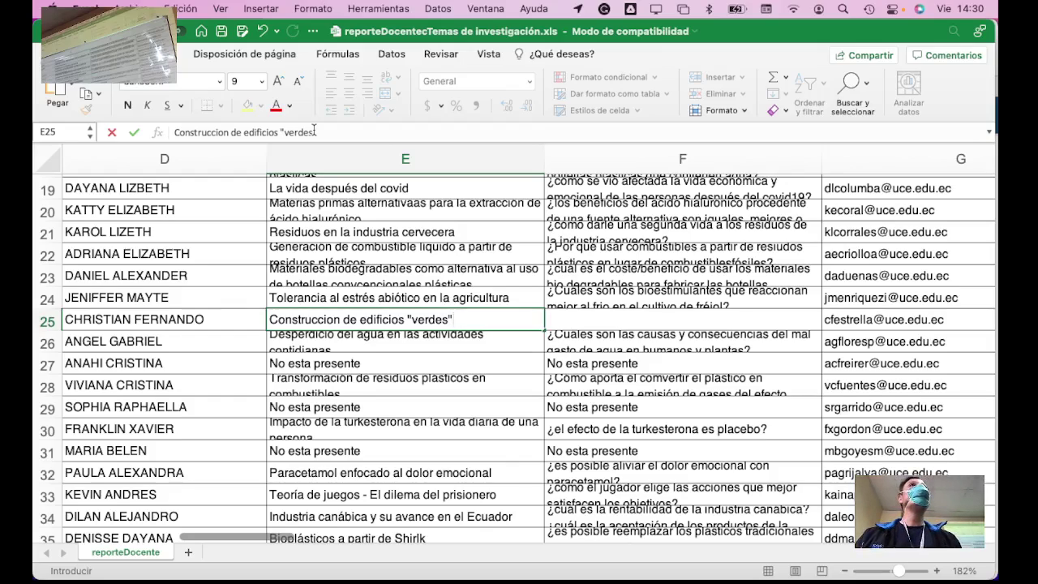
key(Return)
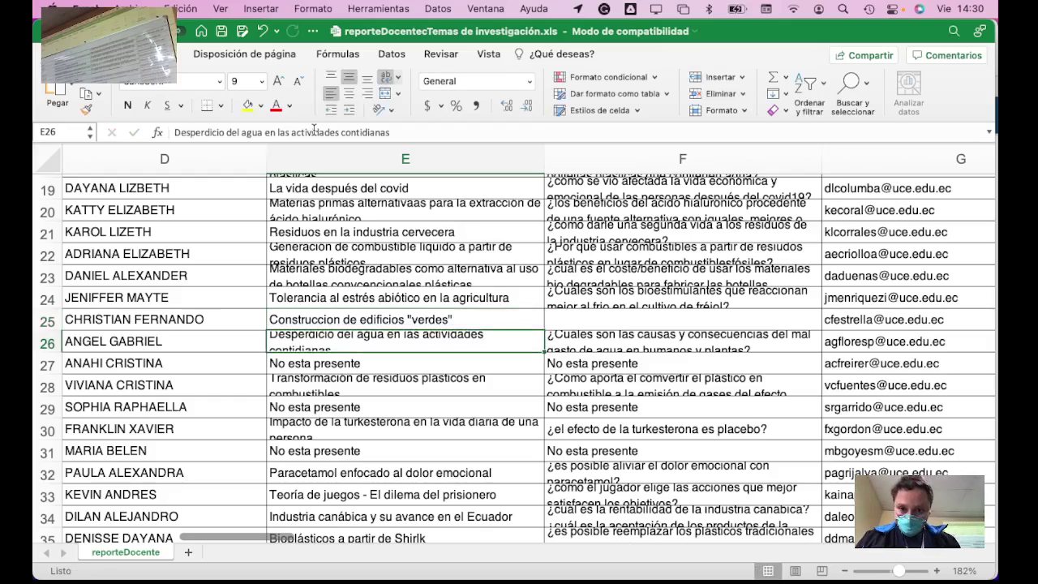
Step: Enter '¿Cuáles son los beneficios de los edificios "verdes" en comparación con los edificios convencionales?' as the initial question in cell F25
key(Up)
key(Right)
text(¿?)
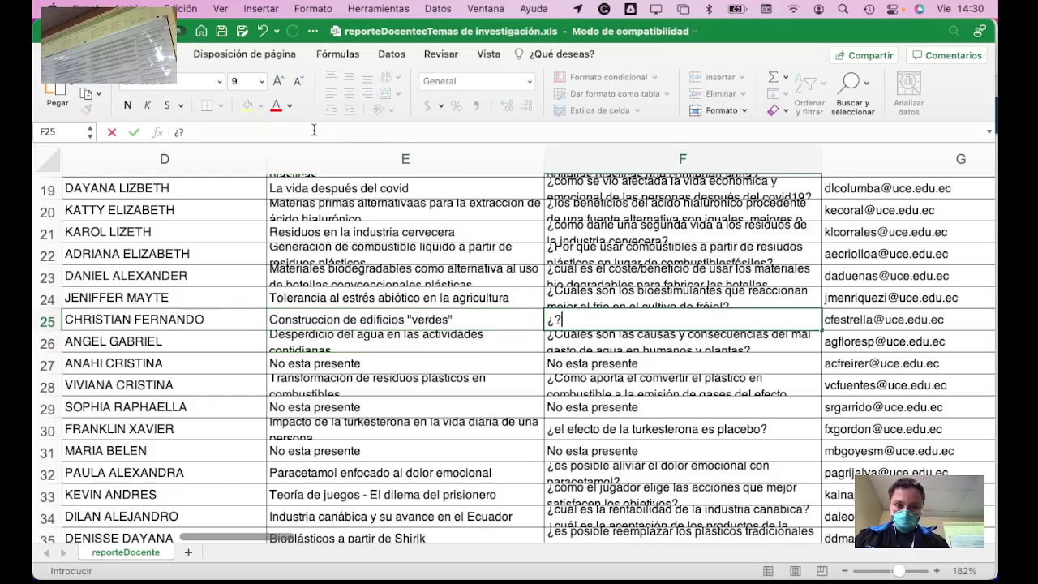
key(BackSpace)
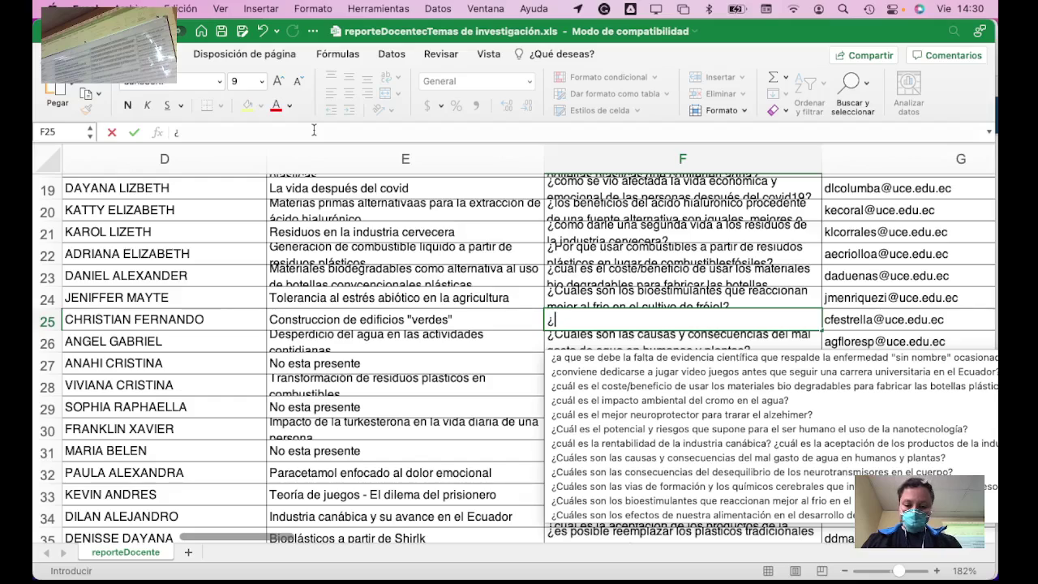
text(Cuáles son l)
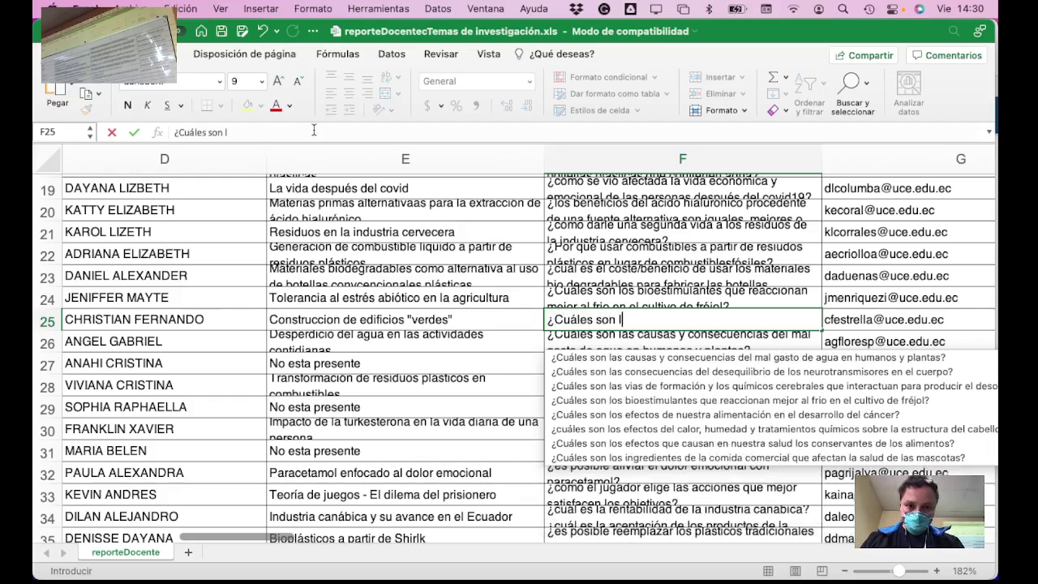
text(os bene)
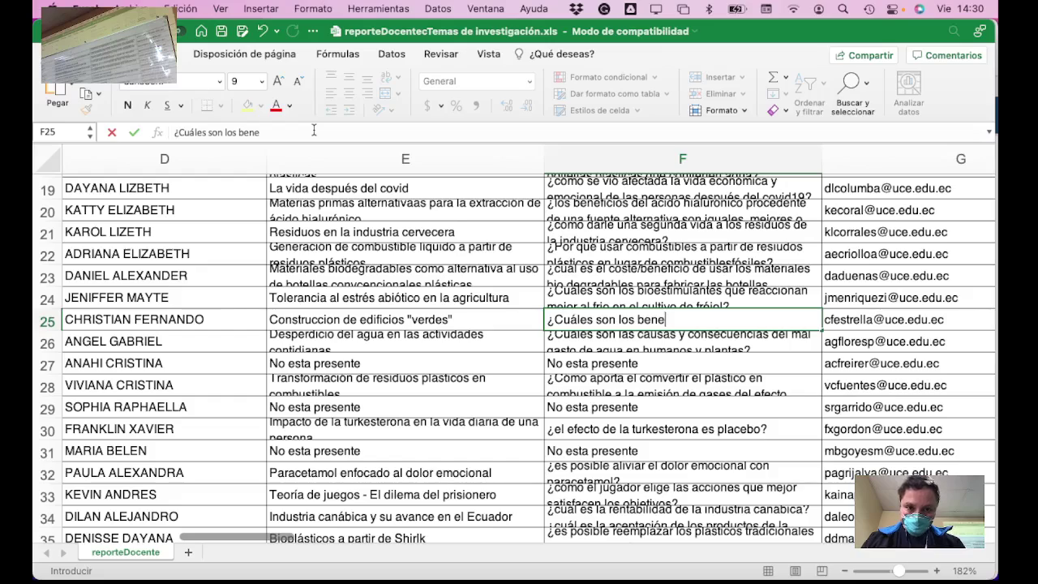
text(ficios)
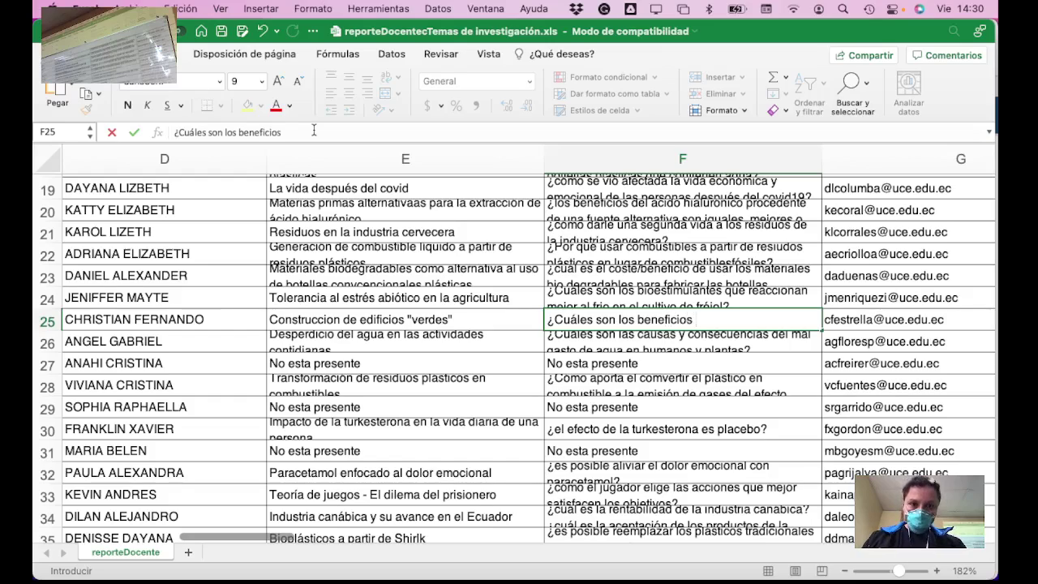
text( de los e)
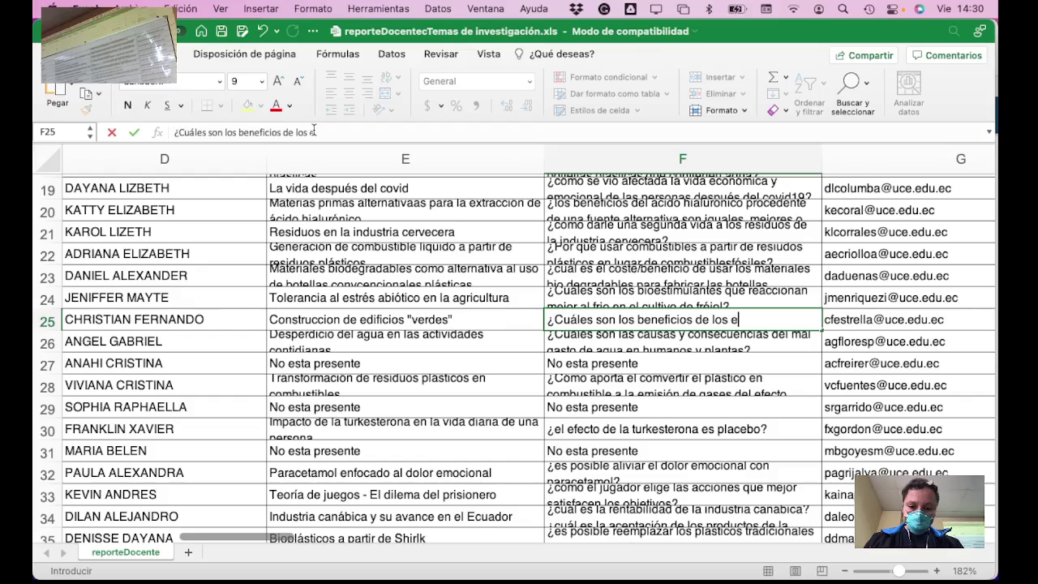
text(dificoo)
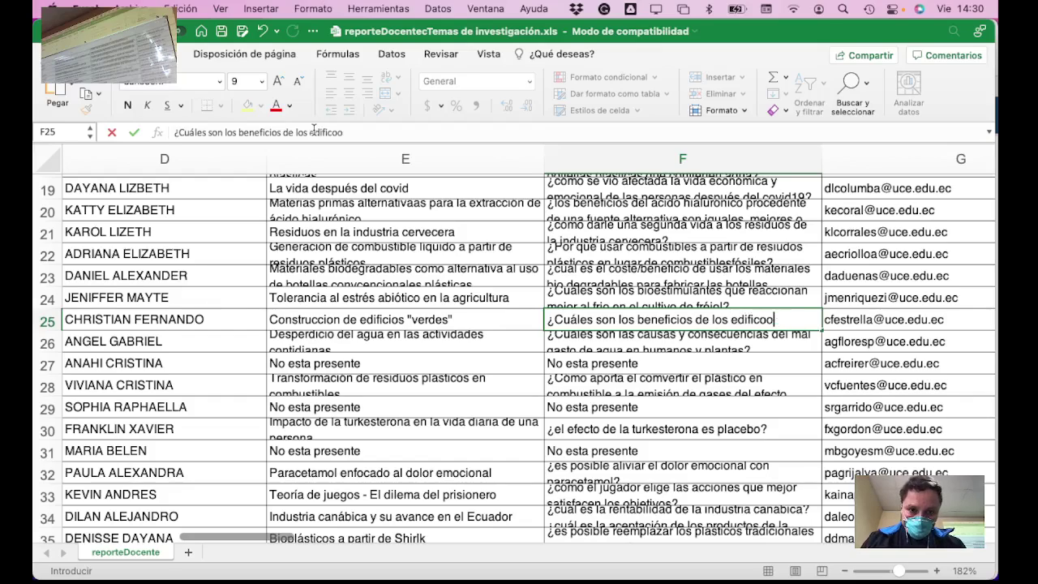
key(BackSpace)
key(BackSpace)
text(ios "ver)
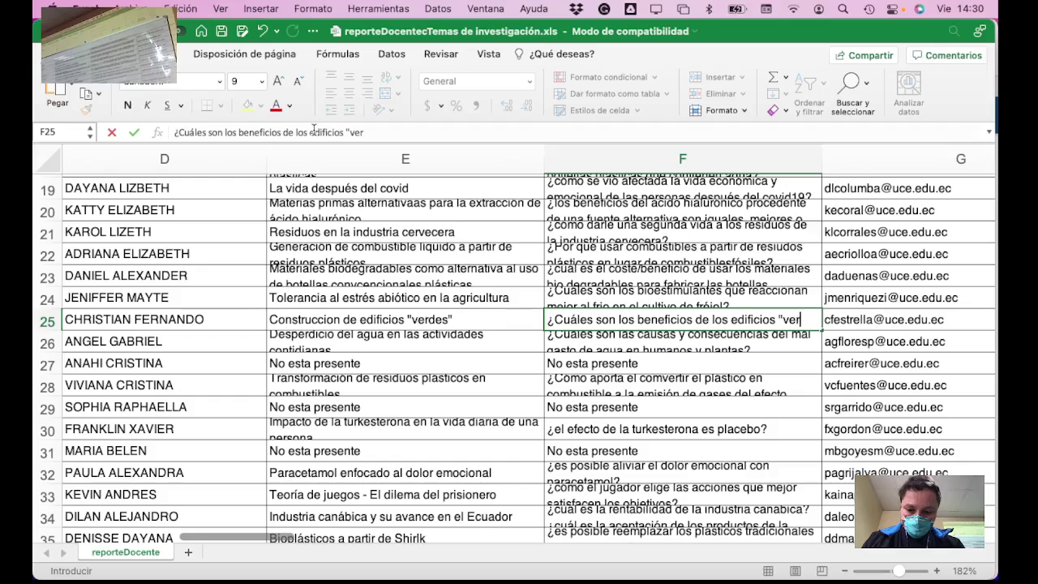
text(des" )
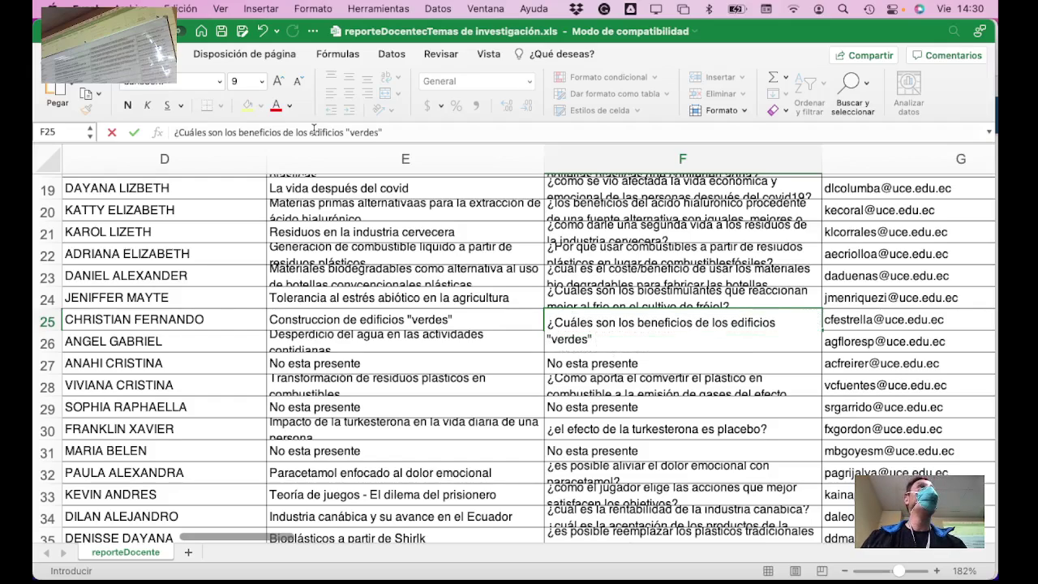
text(en compa)
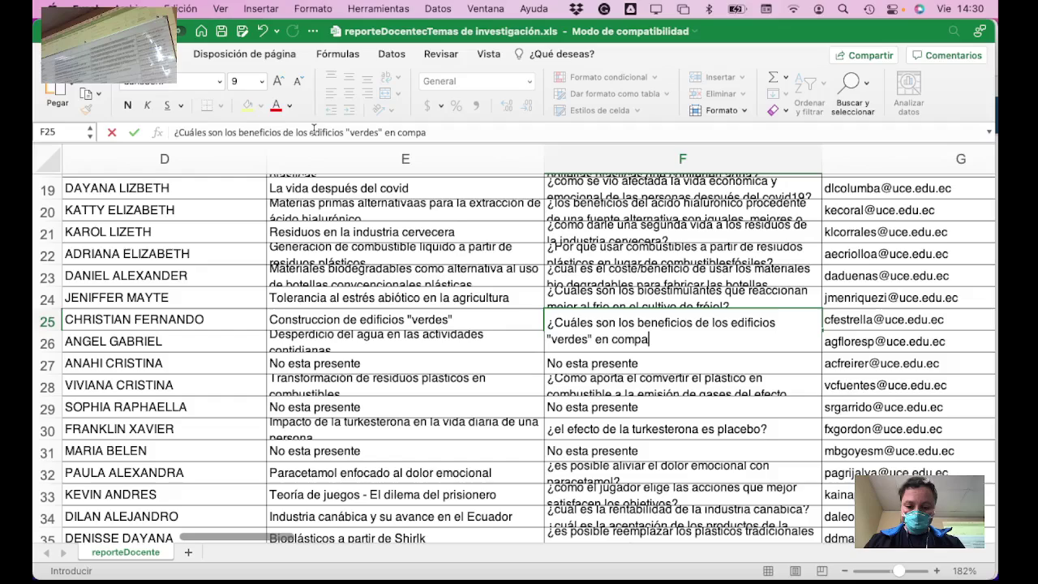
text(ración )
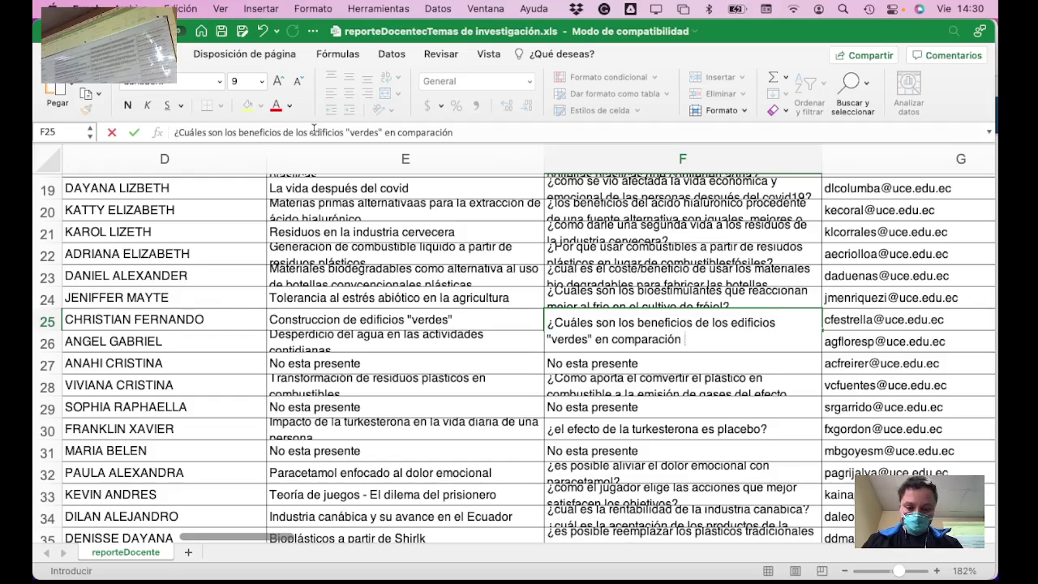
text(con los edifico)
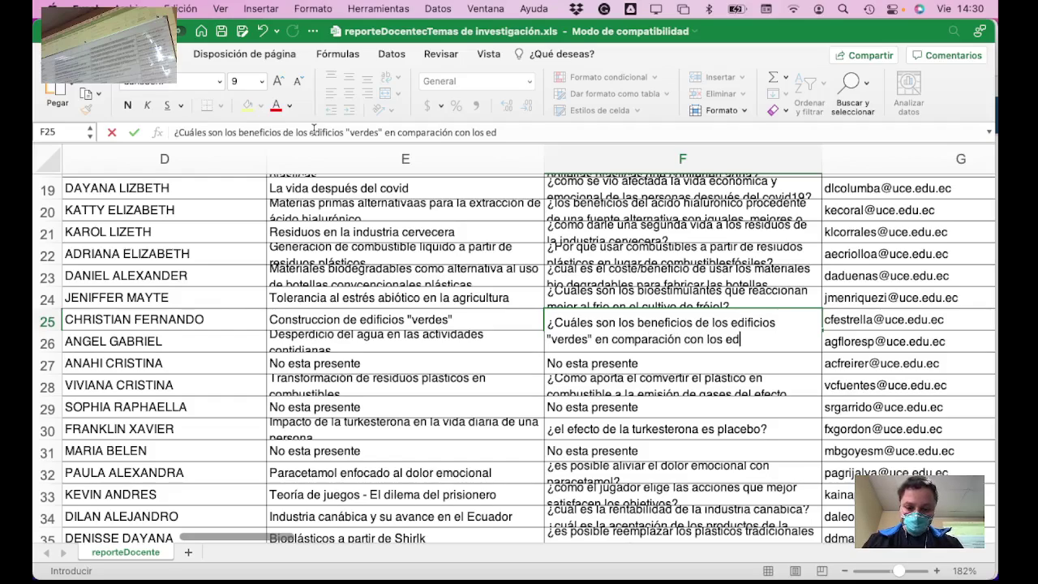
key(BackSpace)
key(BackSpace)
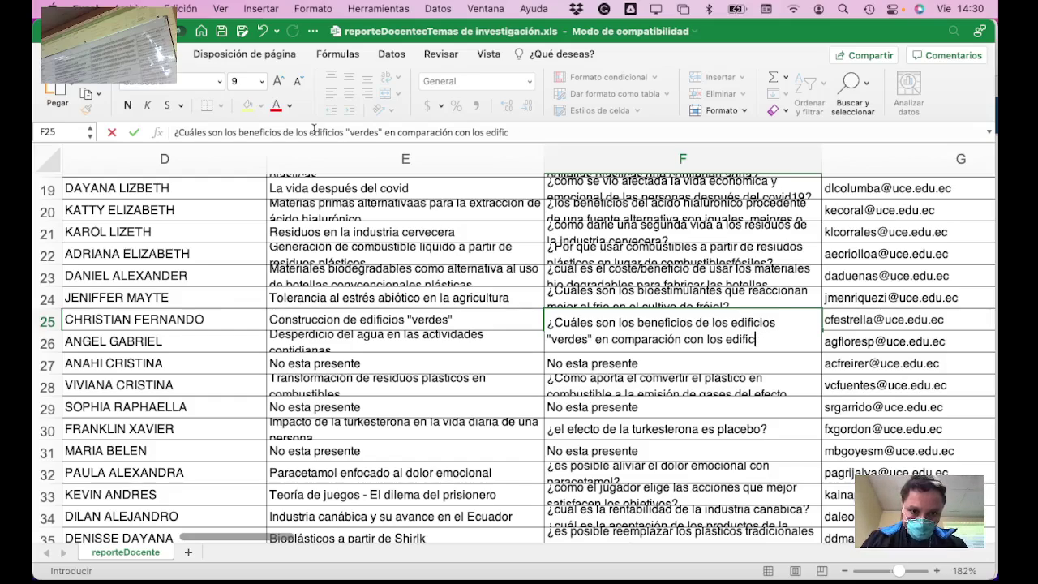
text(cios convencio)
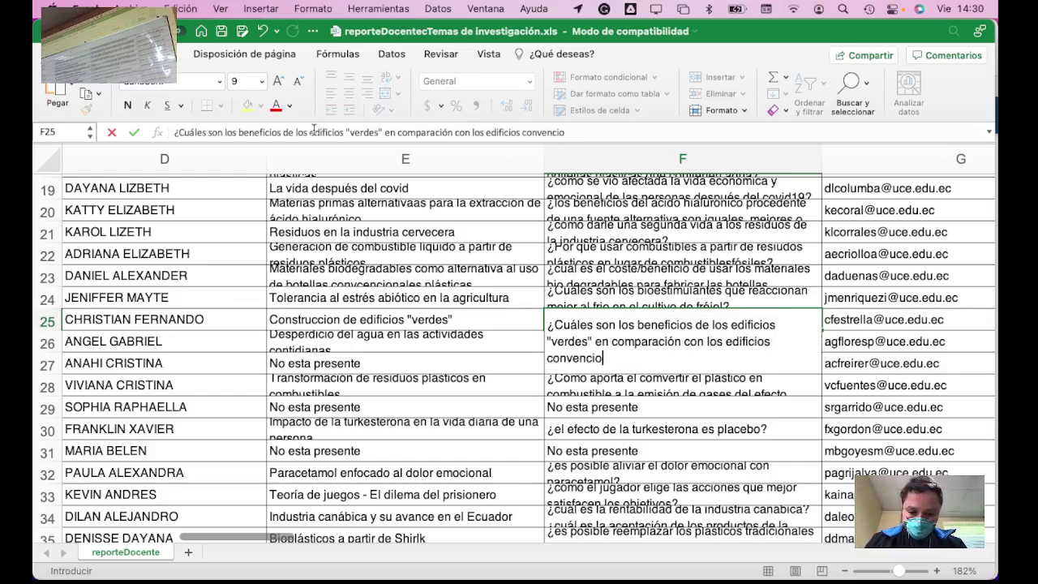
text(nales?)
key(Return)
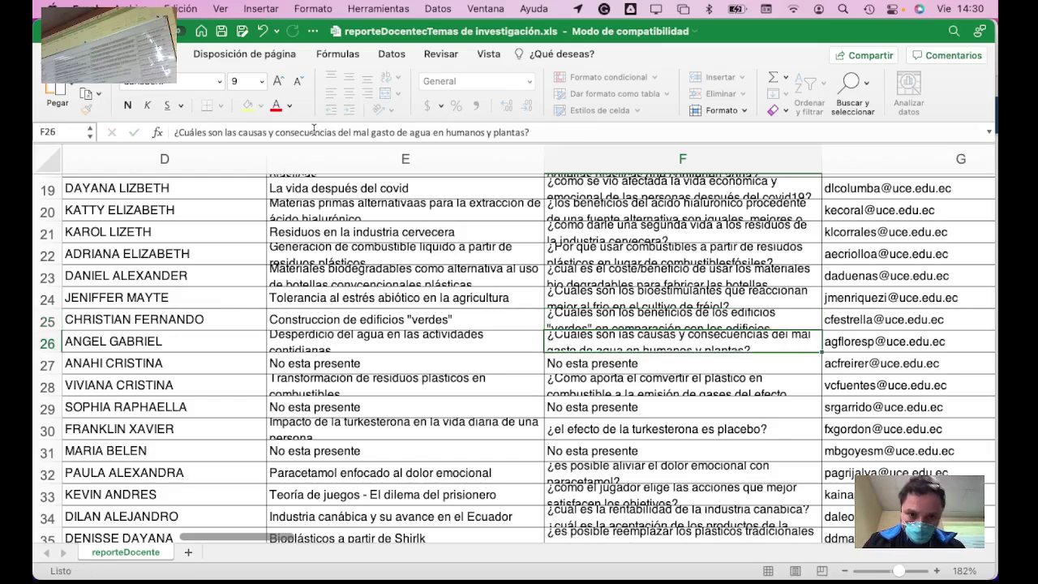
Step: Check the student's name in row 27 and replace the research topic in cell E27 with "Aditivos alimentarios"
key(Down)
key(Left)
key(Left)
key(Left)
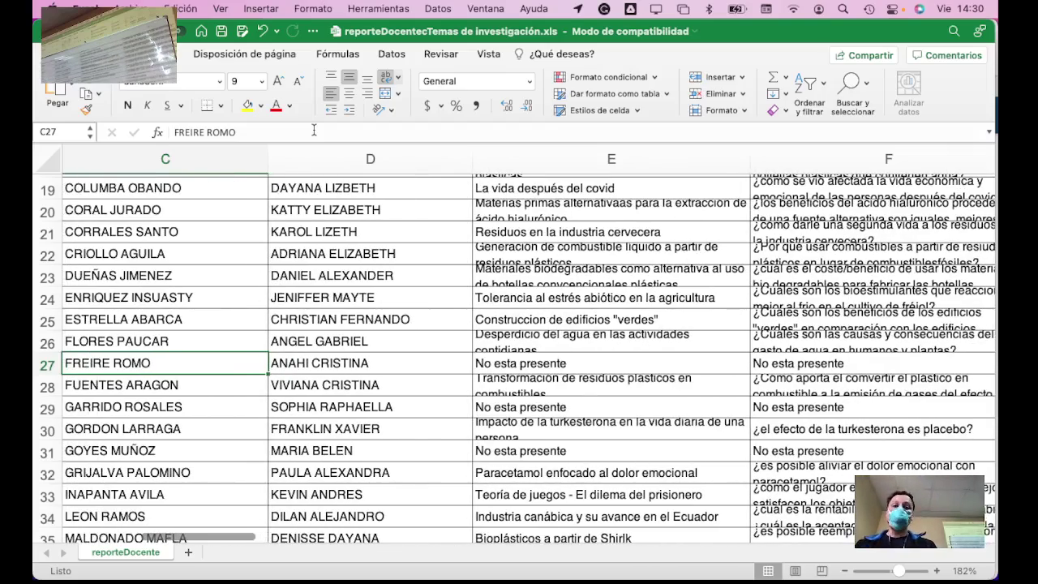
key(Right)
key(Right)
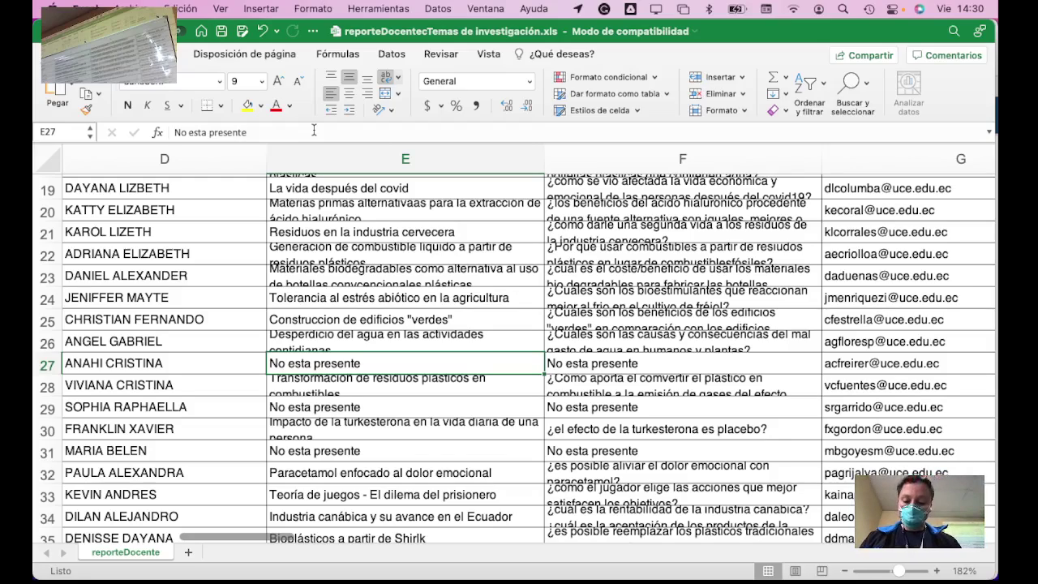
text(Aditivos a)
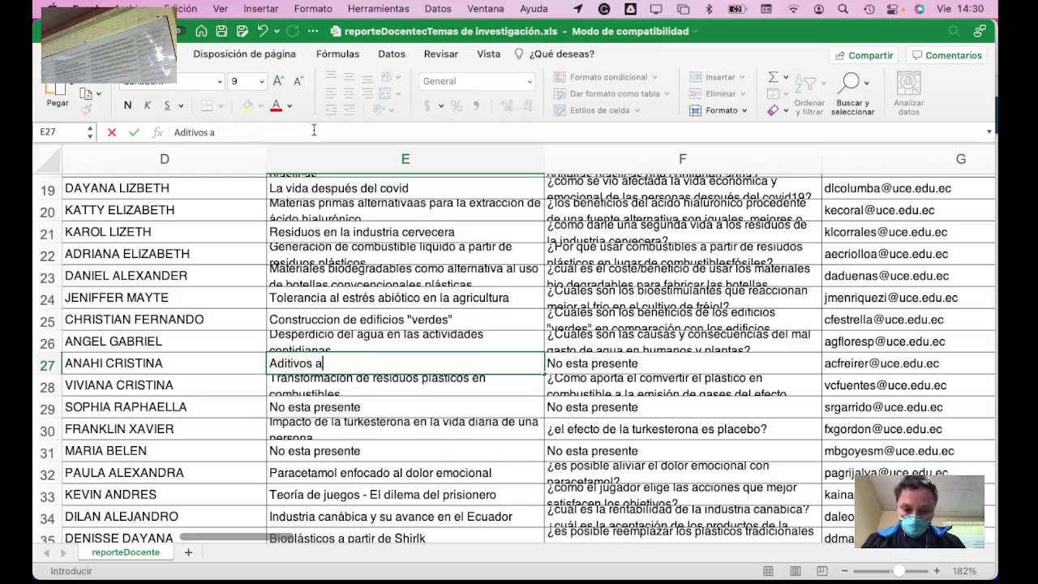
text(limentarios)
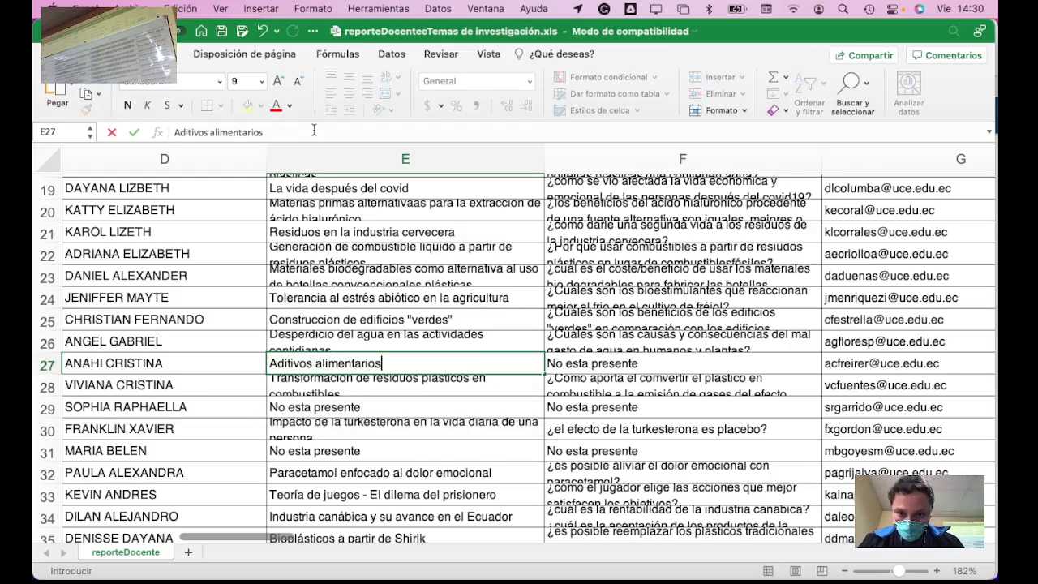
key(Return)
Step: Replace the initial question in cell F27 with "¿Cuáles pueden ser inofensivos, nocivos o cancerígenos?"
key(Up)
key(Right)
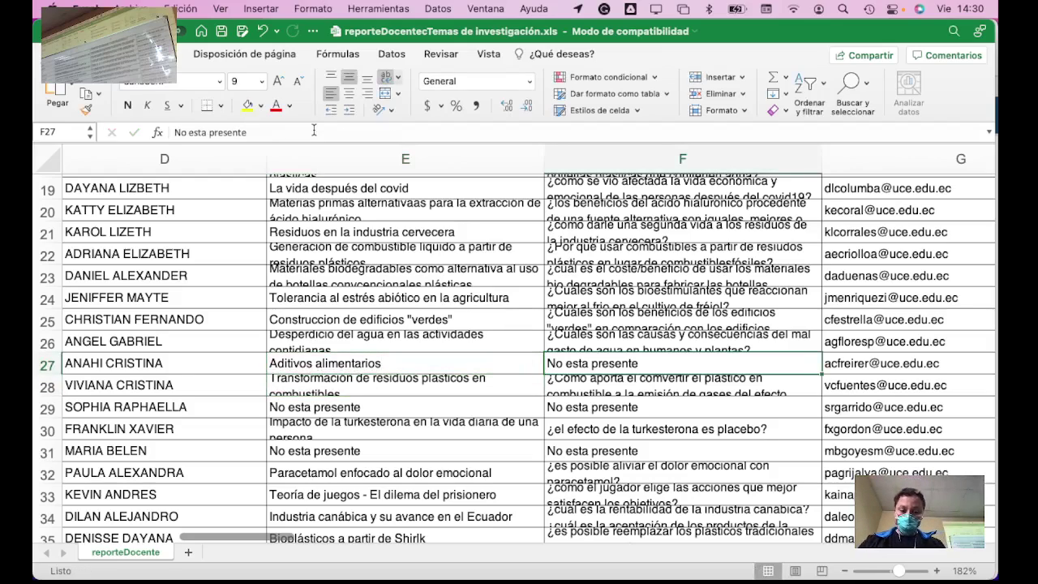
text(¿C)
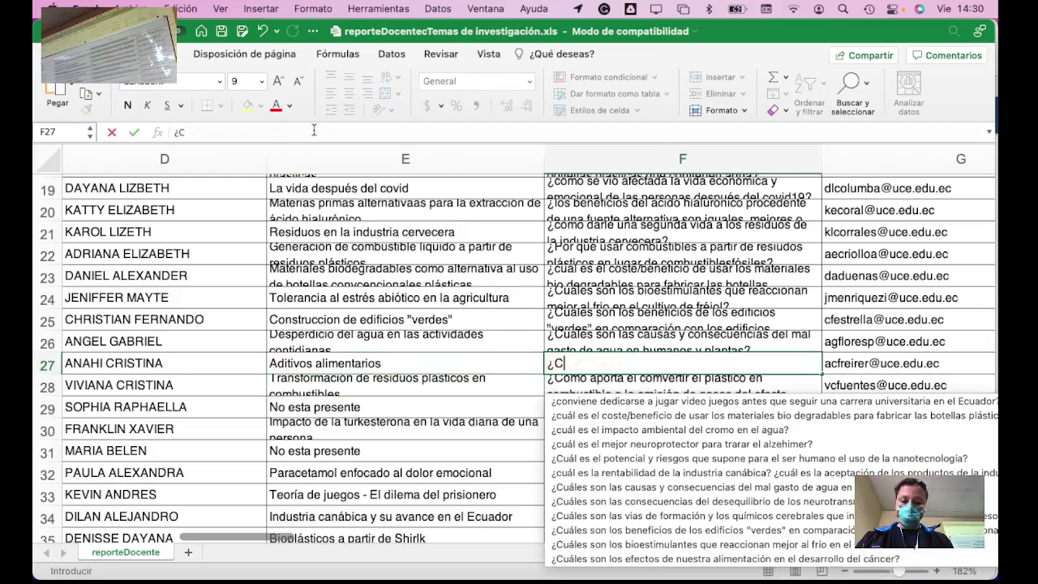
text(uales pueden ser )
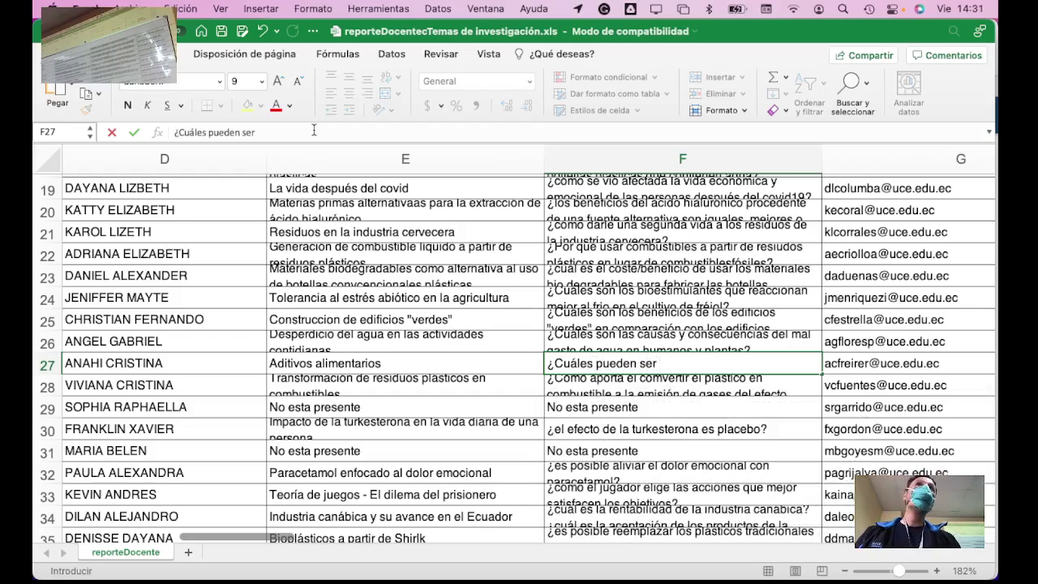
text(ino)
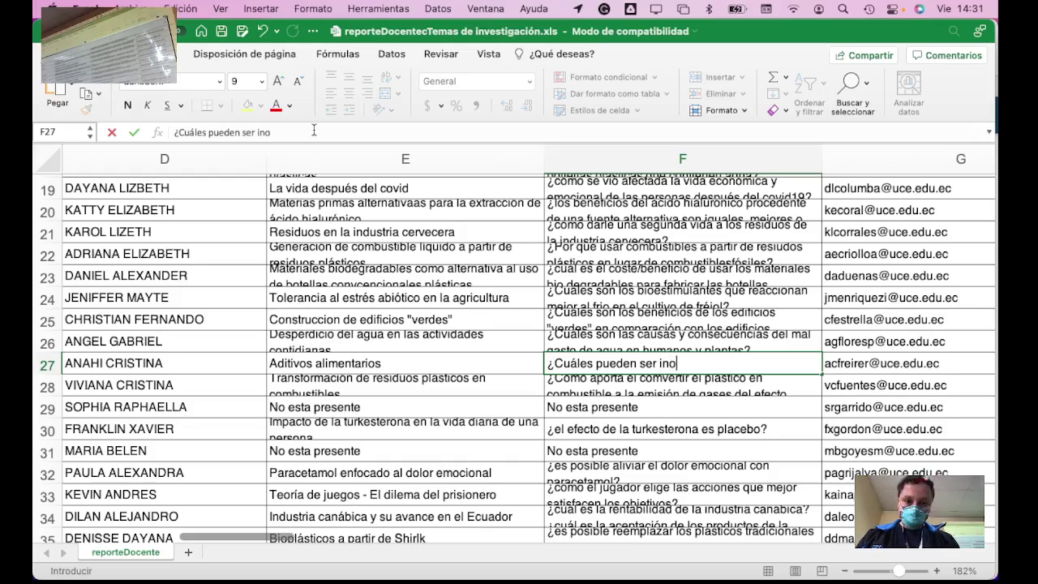
text(fensivos)
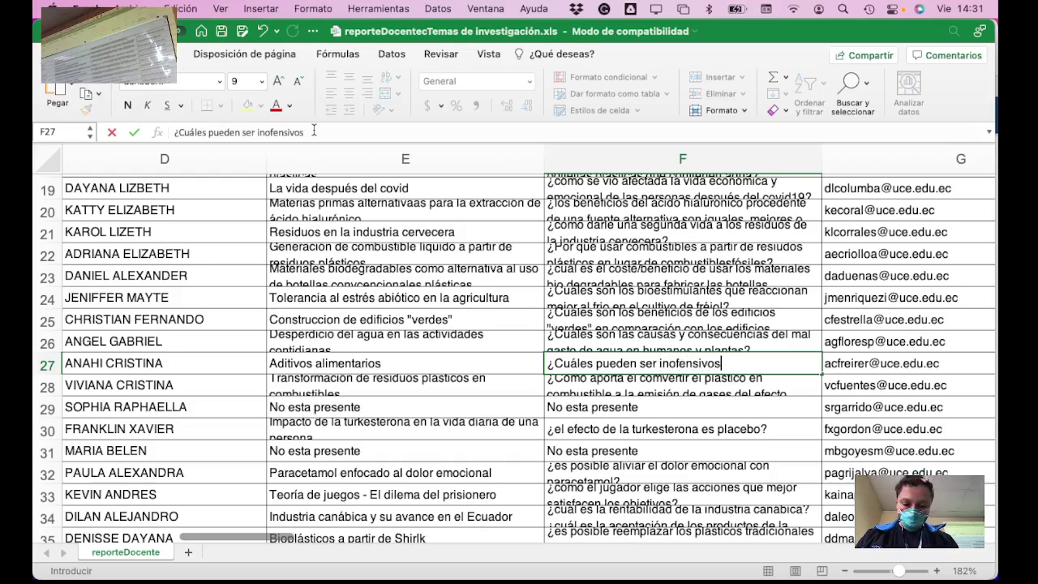
text(, nocivos o)
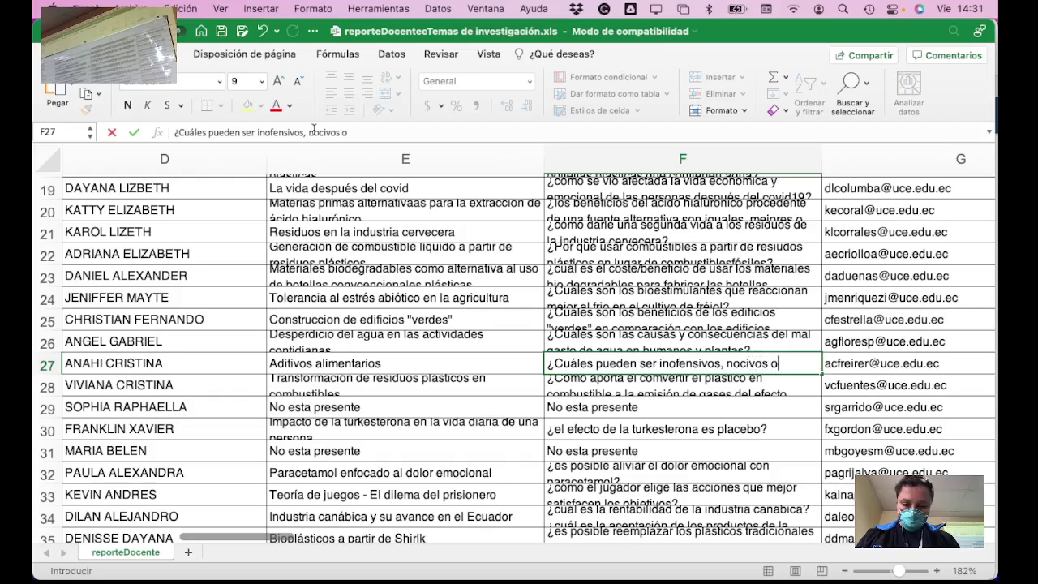
text( cancerí)
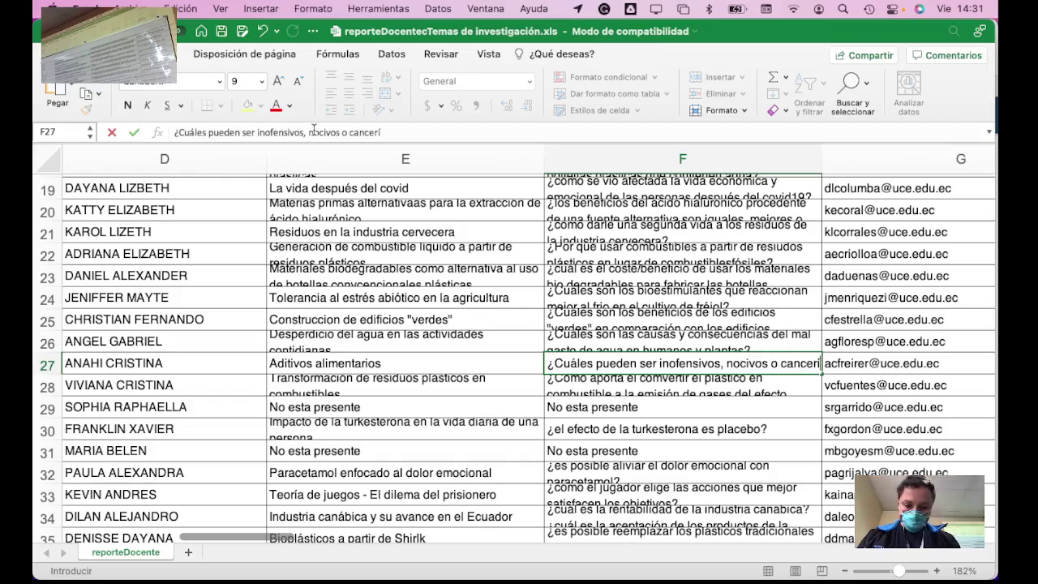
text(genos?)
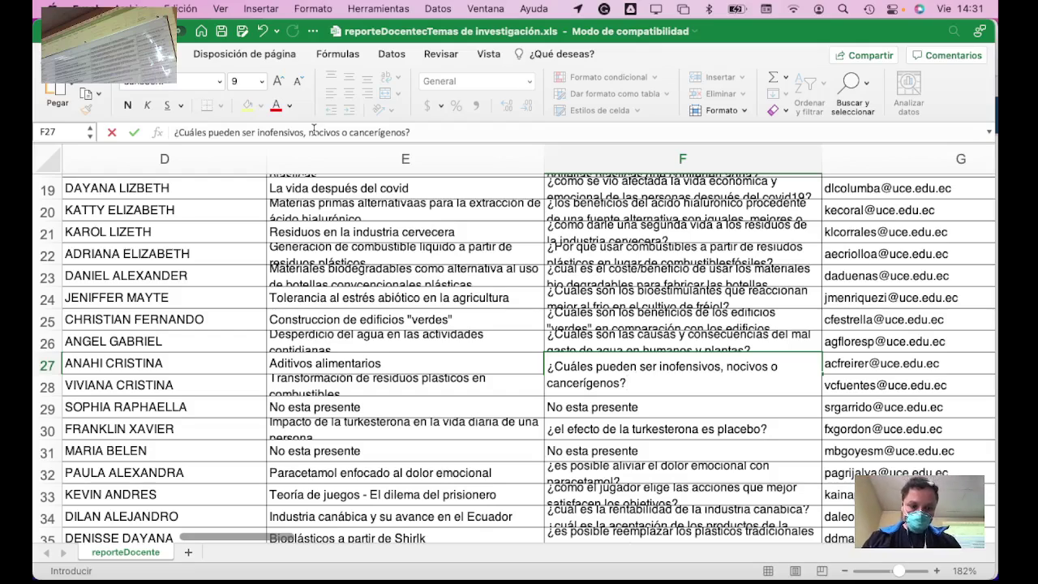
key(Return)
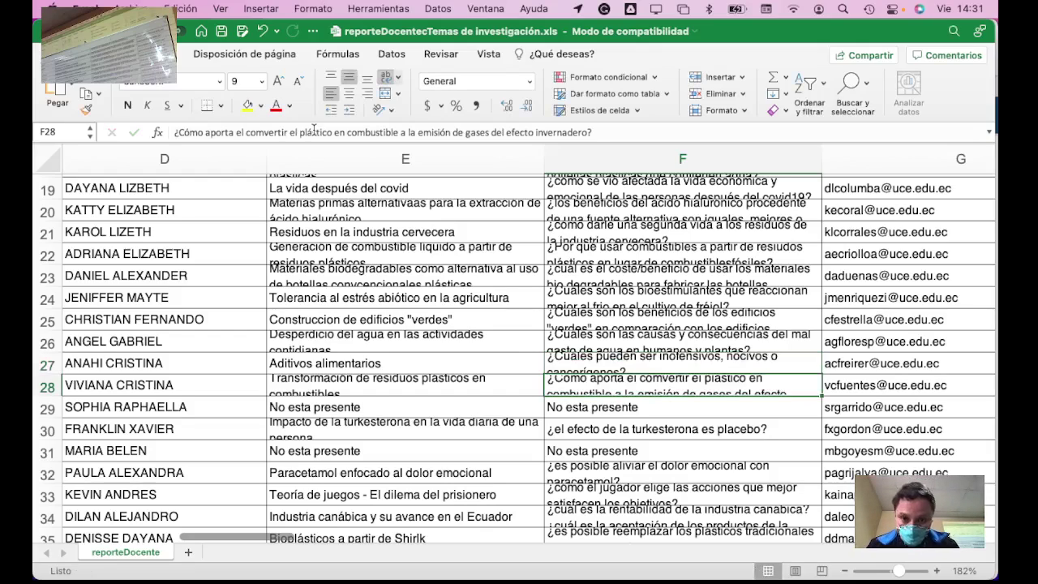
Step: Check the student's name in row 29 together with the research topic and initial question recorded there
key(Down)
key(Left)
key(Left)
key(Left)
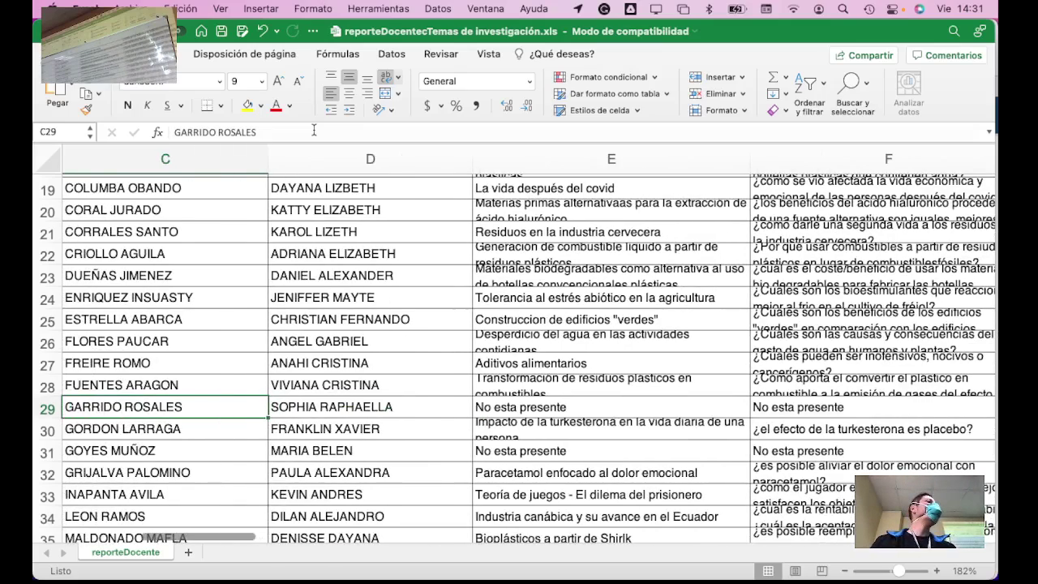
key(Right)
key(Right)
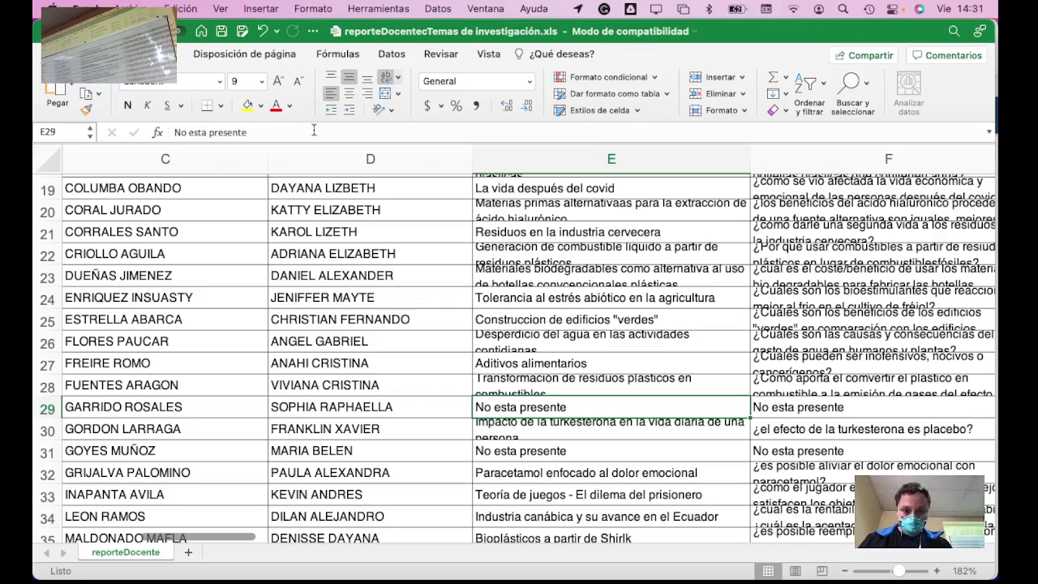
key(Right)
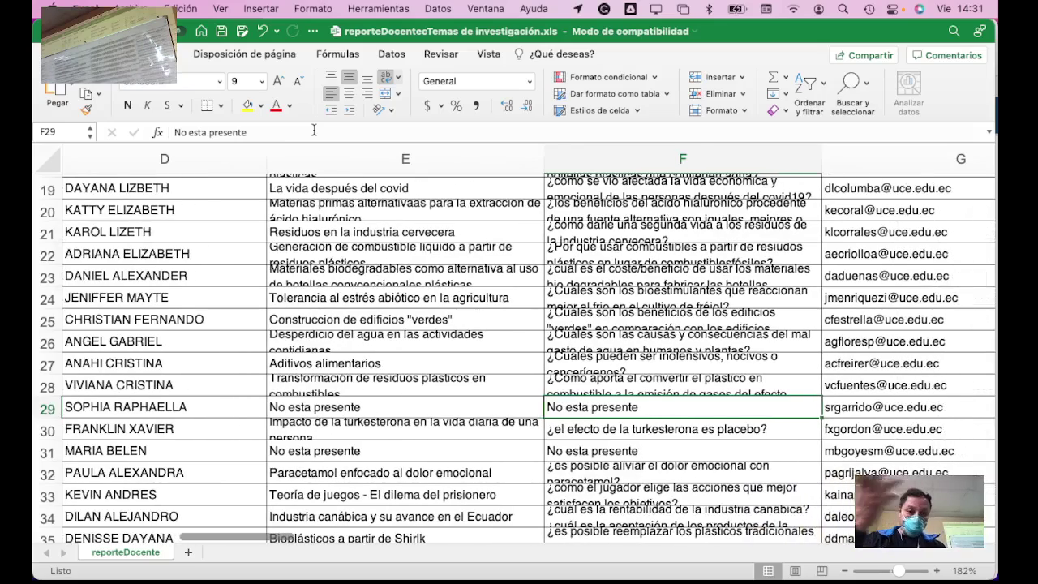
key(Left)
key(Left)
key(Left)
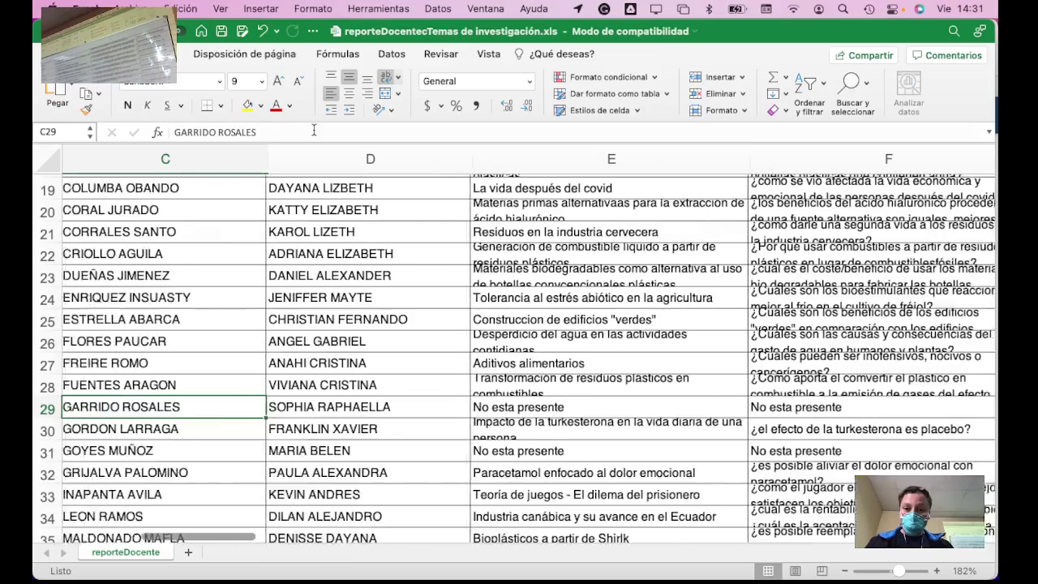
Step: Check the student's name in row 31 and replace the research topic in cell E31 with "Reutilzación del PET para fabricación de fibra textil"
key(Down)
key(Down)
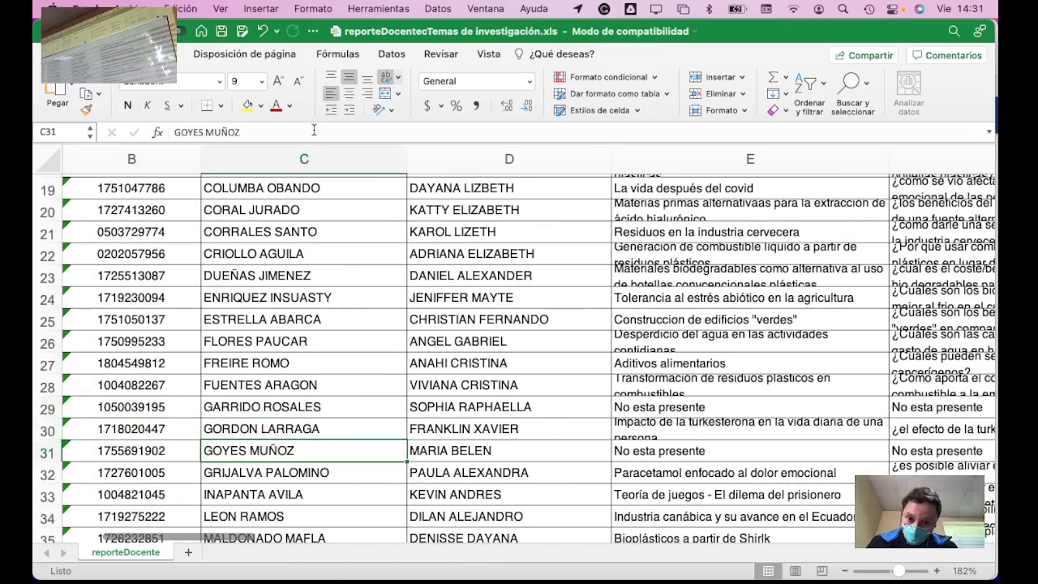
key(Right)
key(Right)
key(Right)
key(Left)
key(Left)
key(Left)
key(Left)
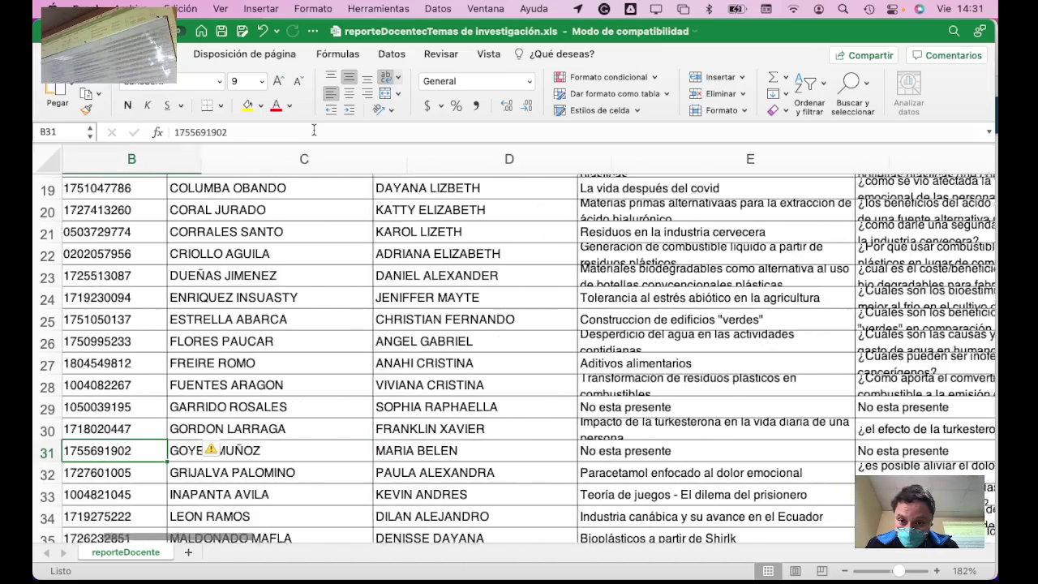
key(Right)
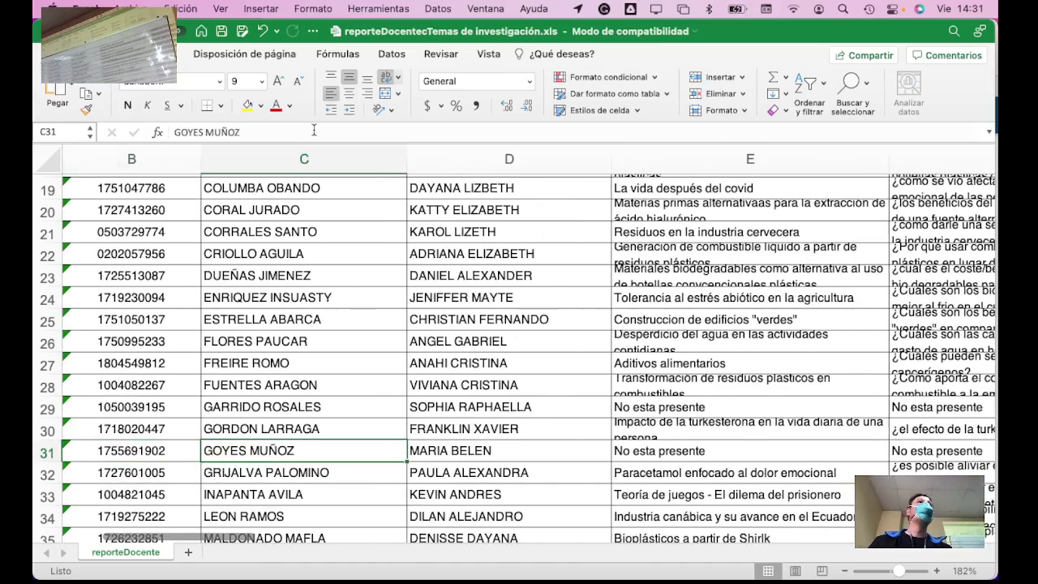
key(Right)
key(Right)
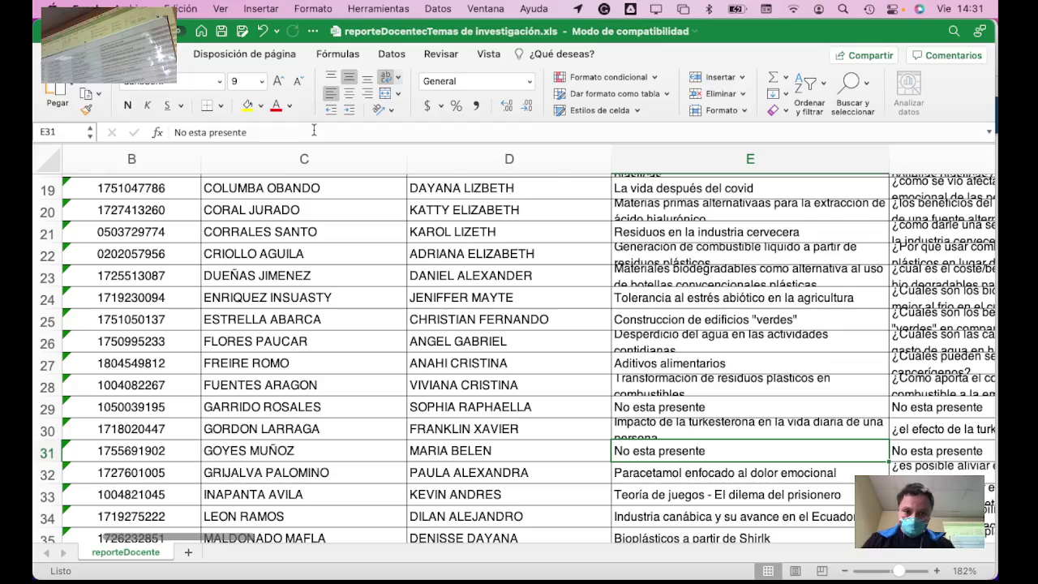
text(Reuti)
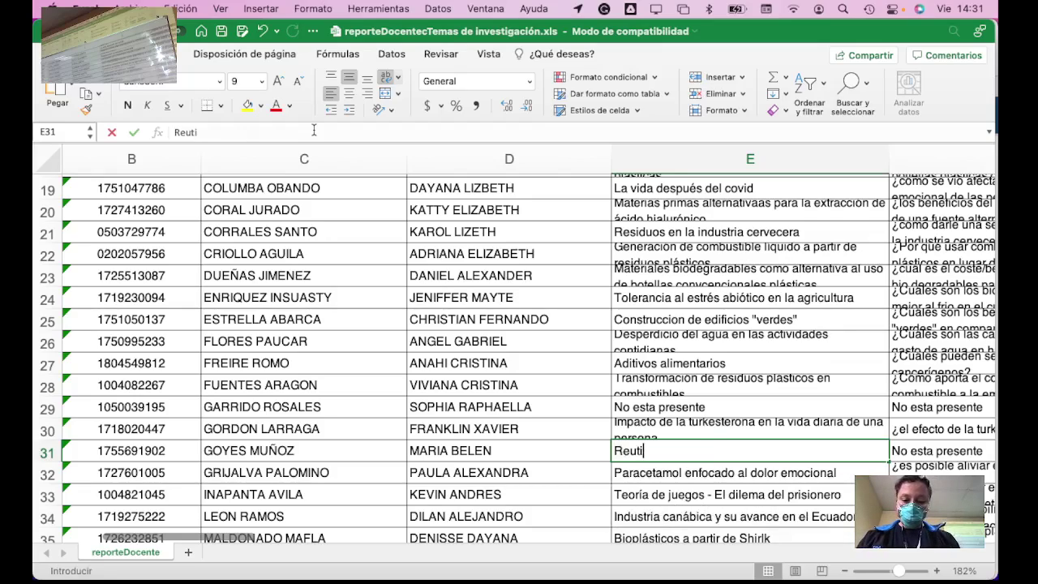
text(lzación del )
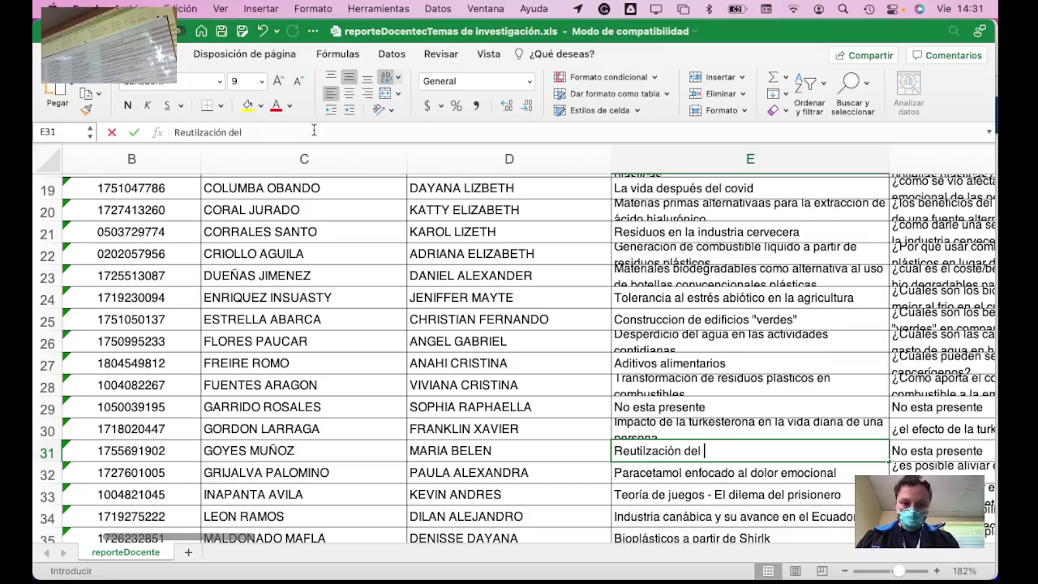
text(PET para )
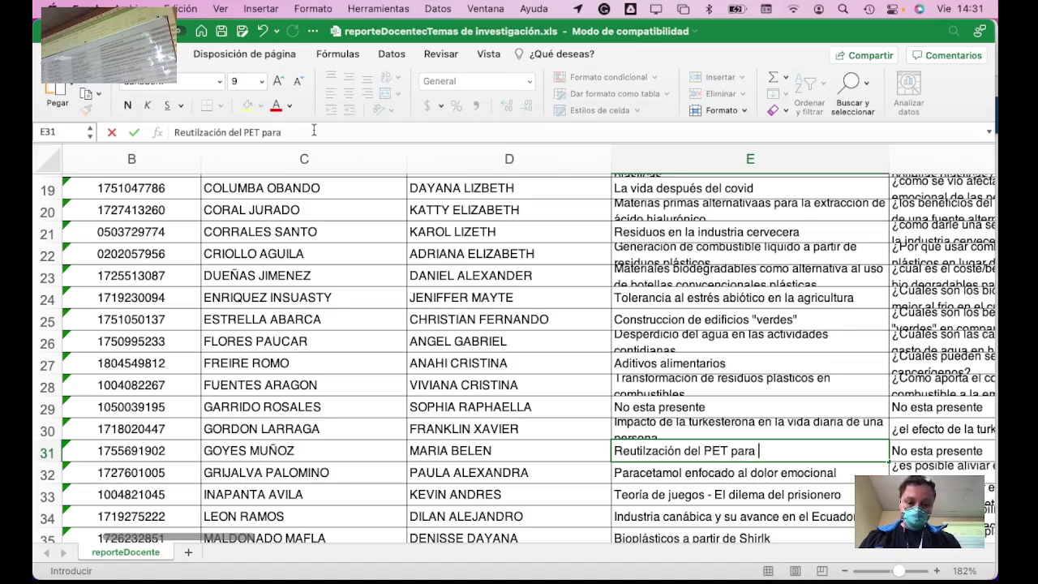
text(fabric)
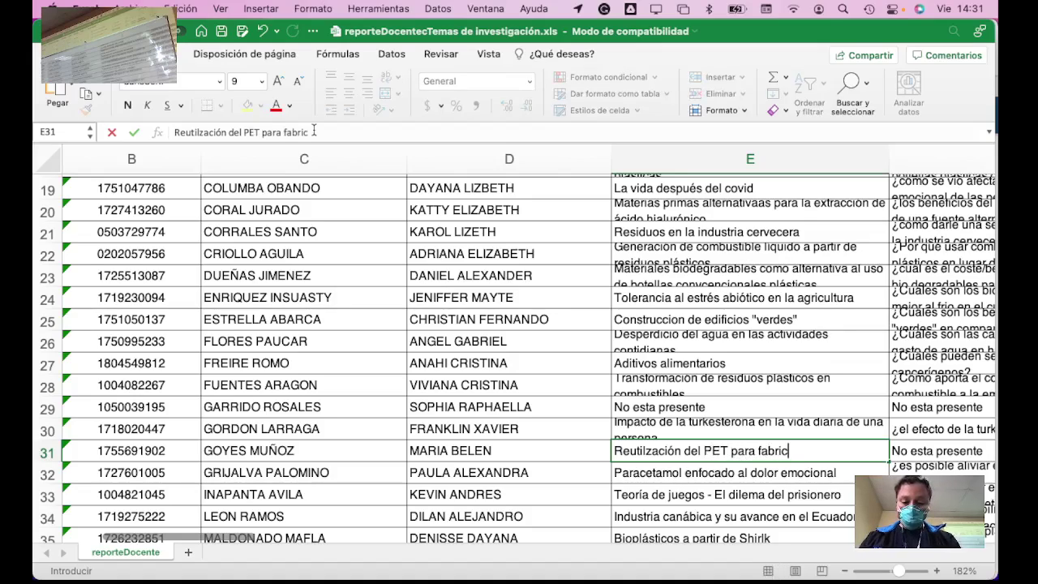
text(ación de fibra tx)
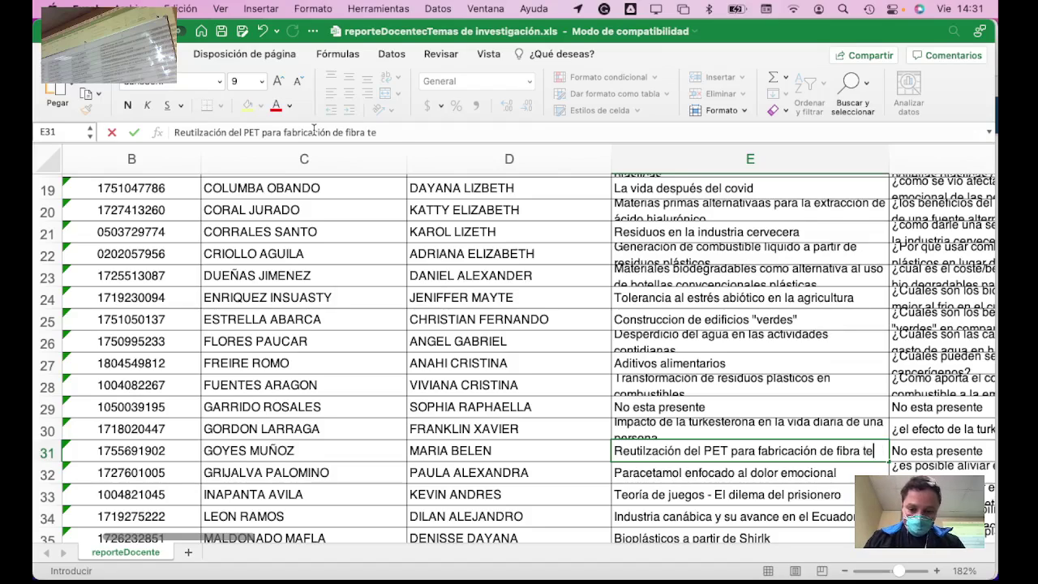
key(Return)
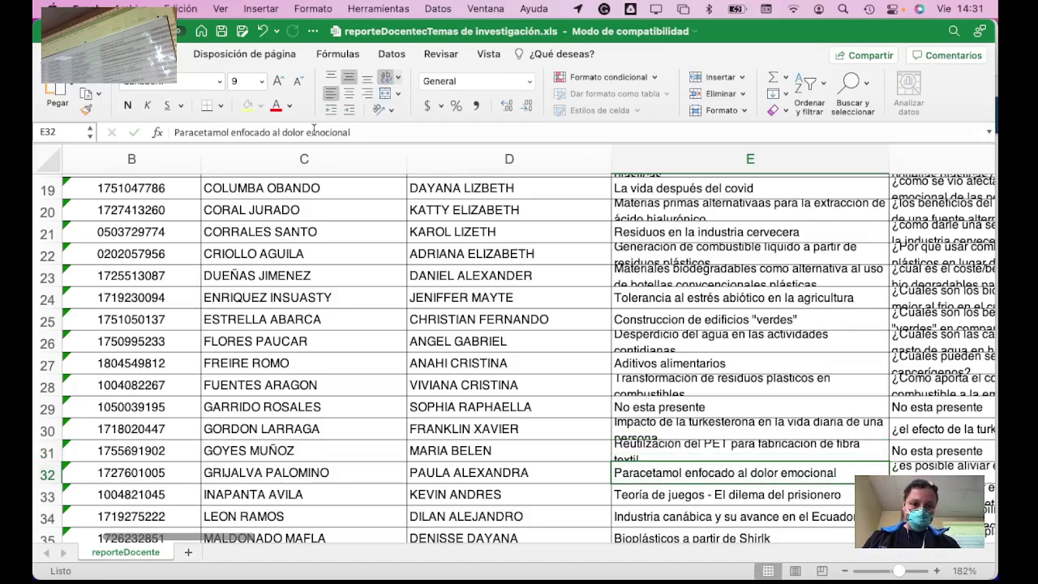
Step: Replace the initial question in cell F31 with "¿cuál es la efeciencia del proceso? ¿Qué debe suceder con las fibras de PET para no poder reciclarse?"
key(Up)
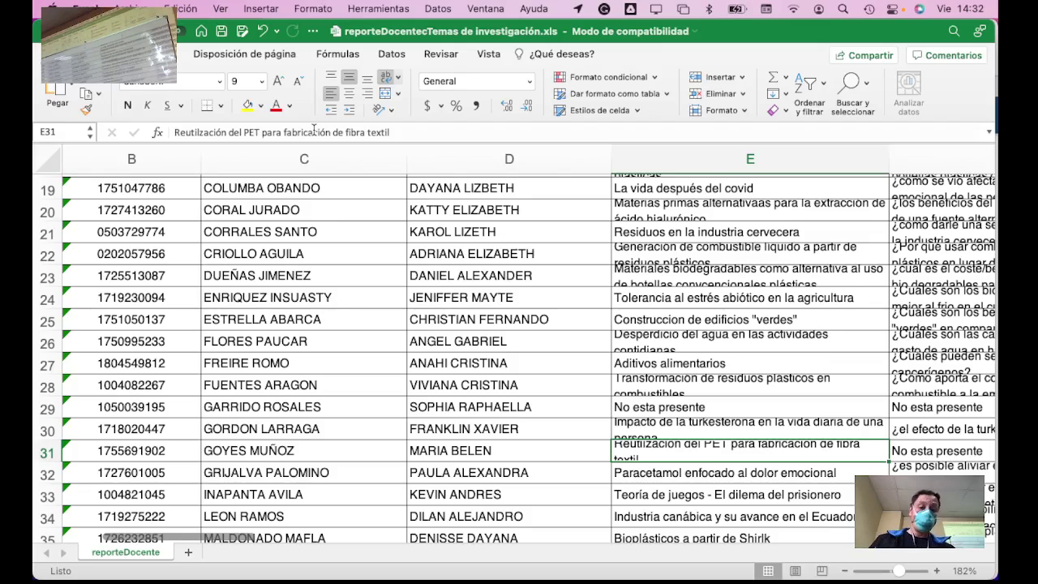
key(Right)
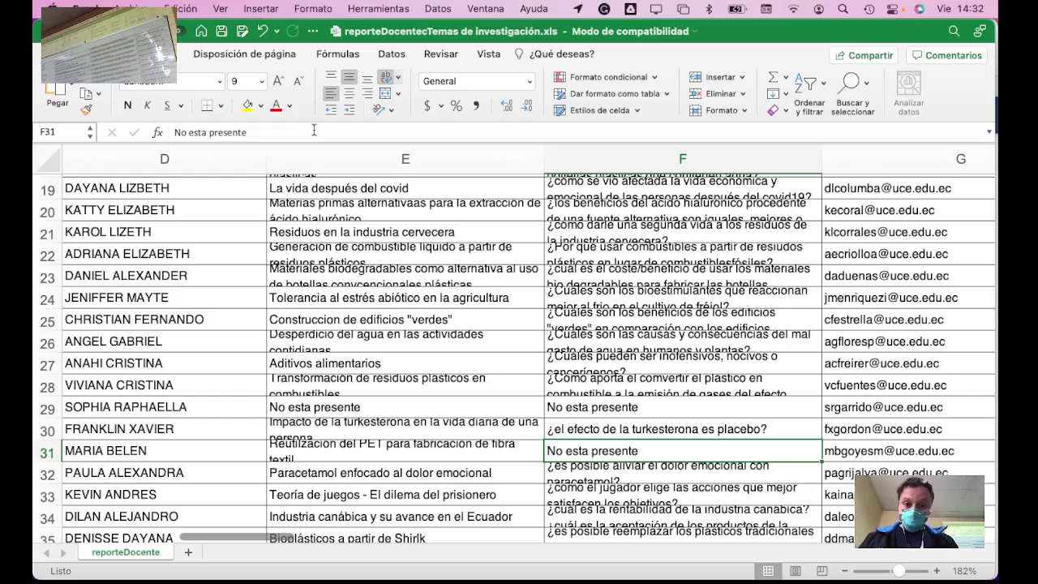
text(¿)
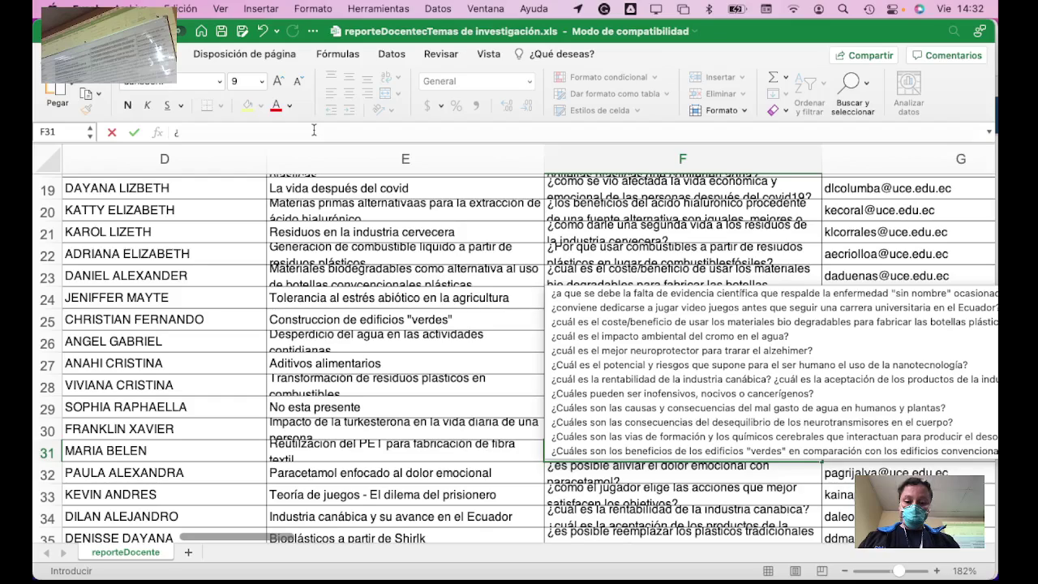
text(es)
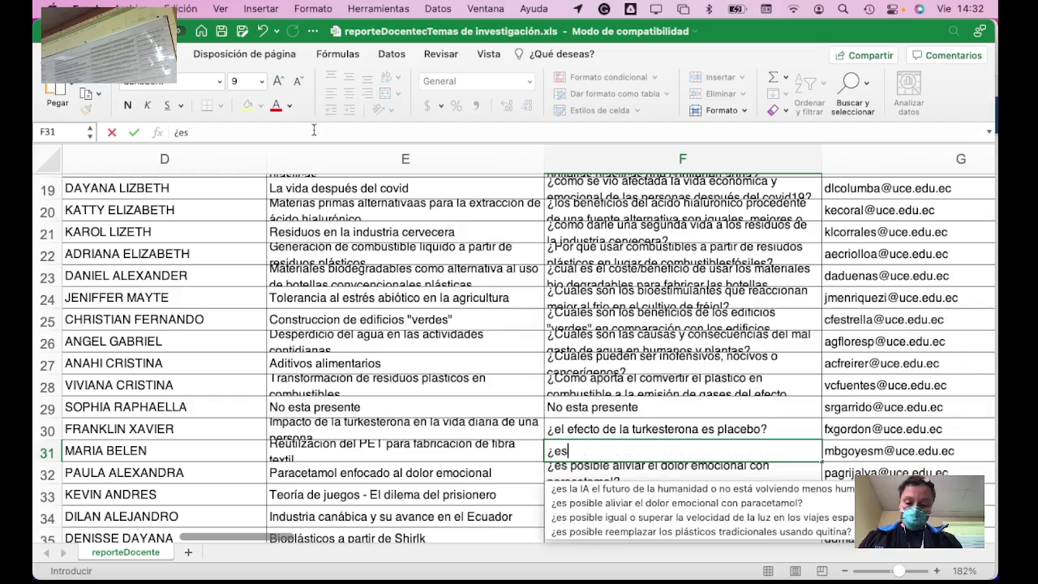
key(BackSpace)
key(BackSpace)
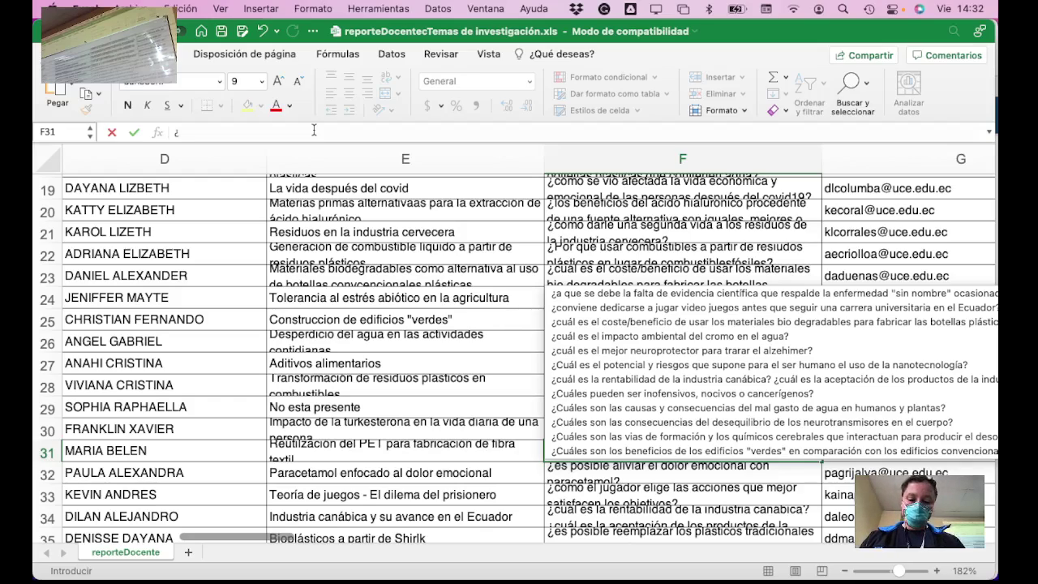
text(cuál )
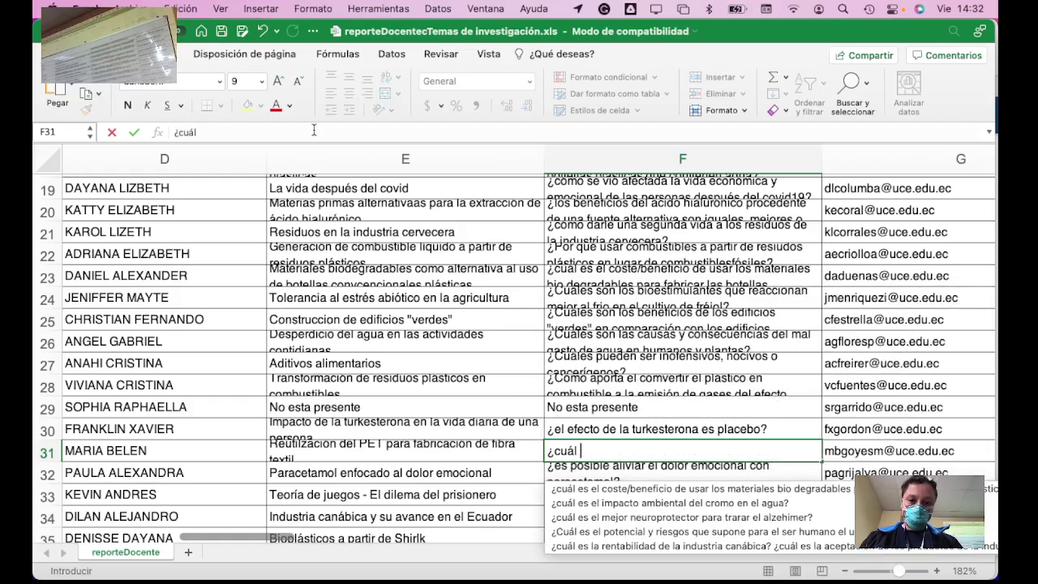
text(es la efeciencia )
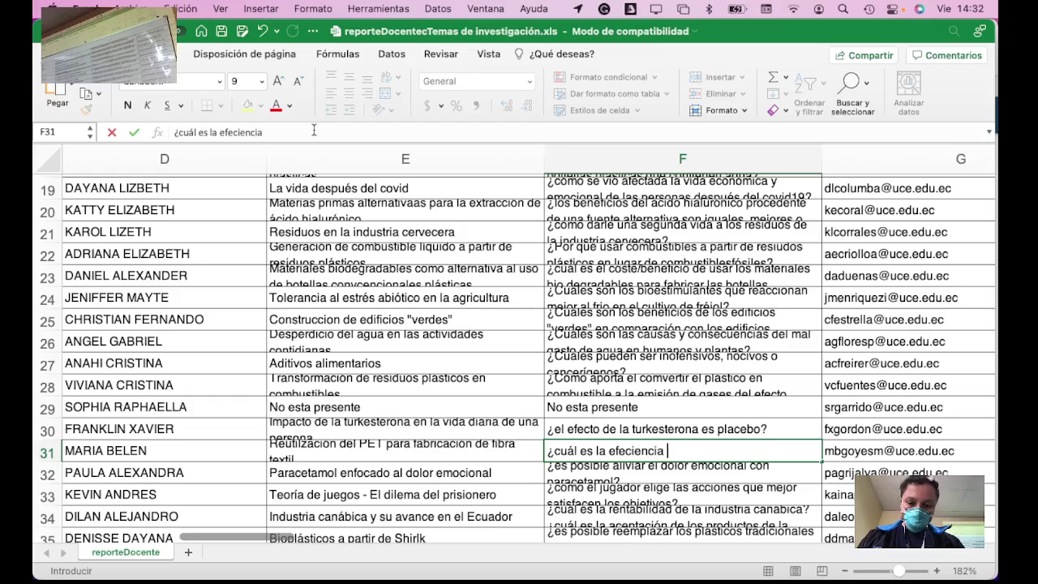
text(del proceso)
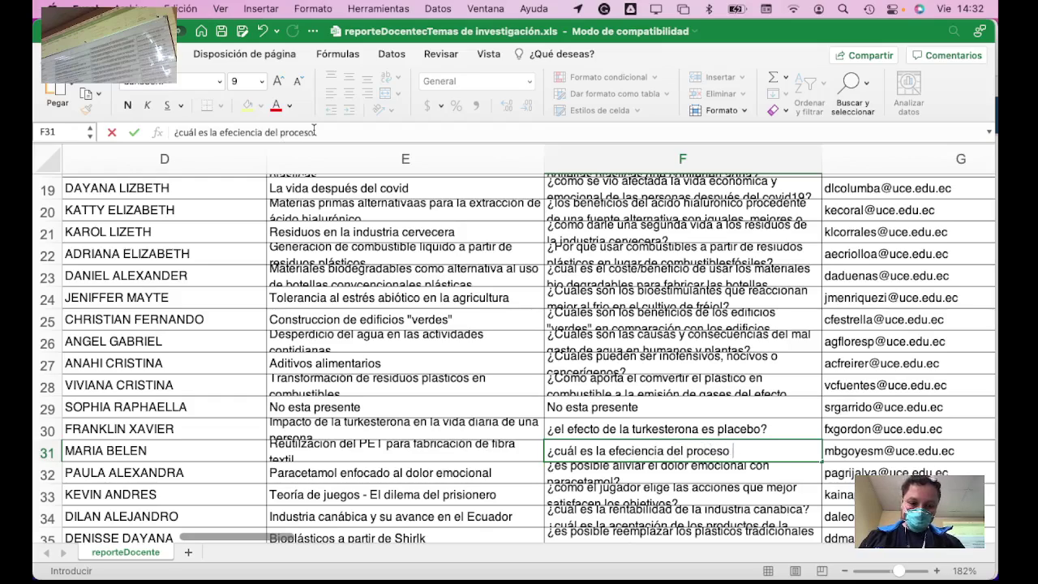
key(BackSpace)
text(? ¿)
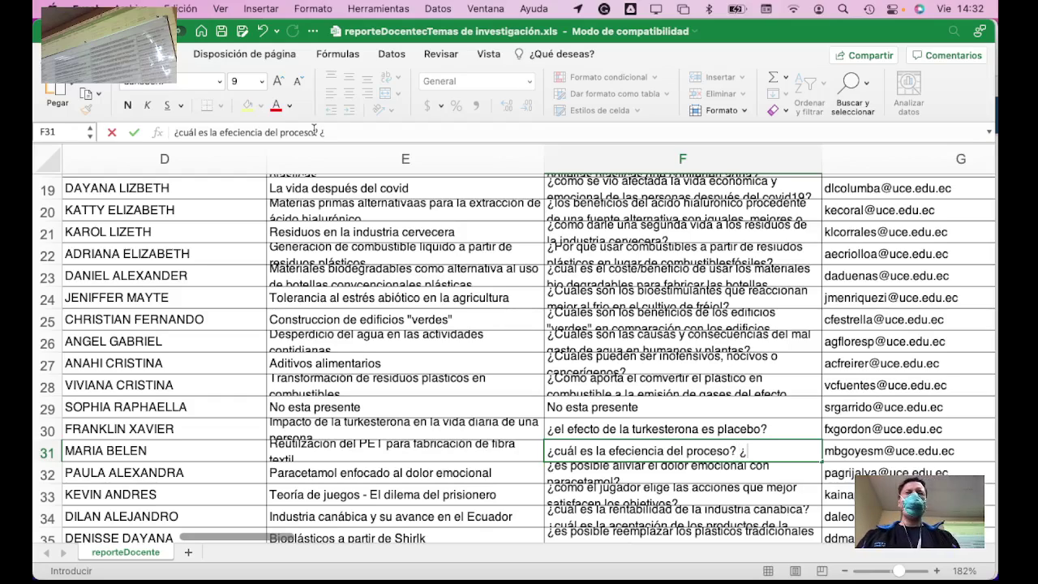
text(Qué d)
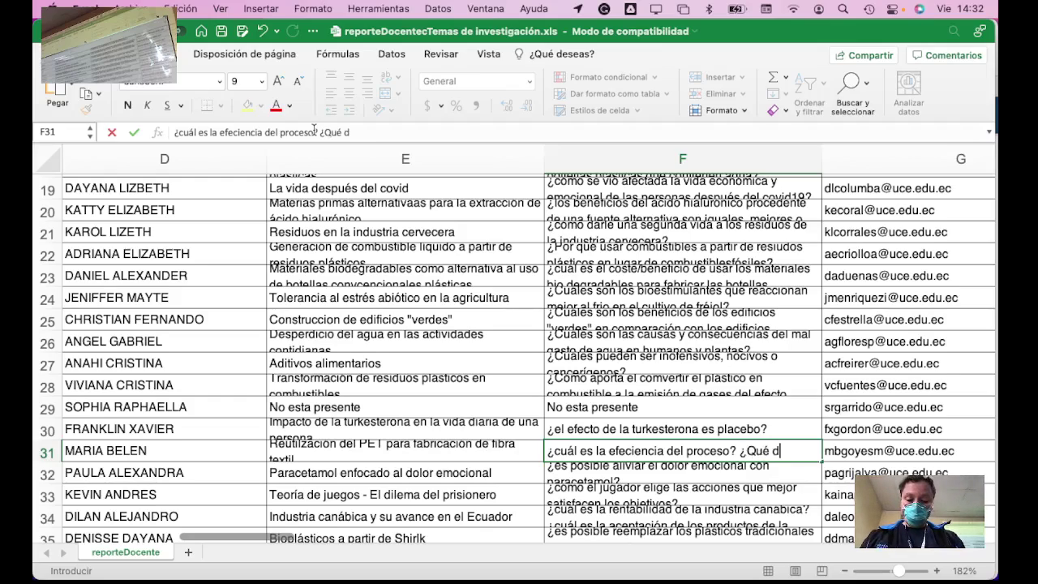
text(ebe suceder con las )
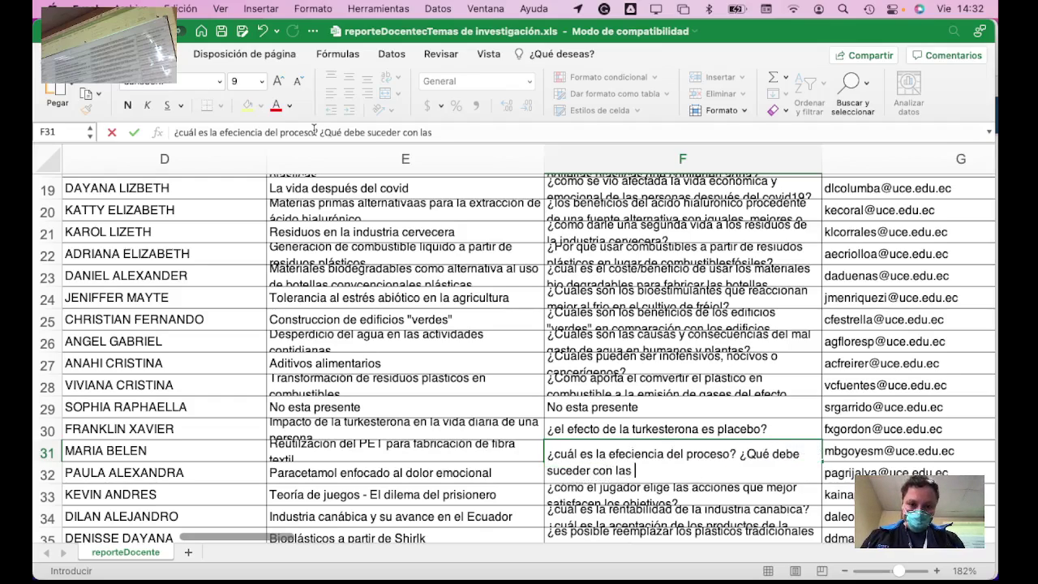
text(fibras de )
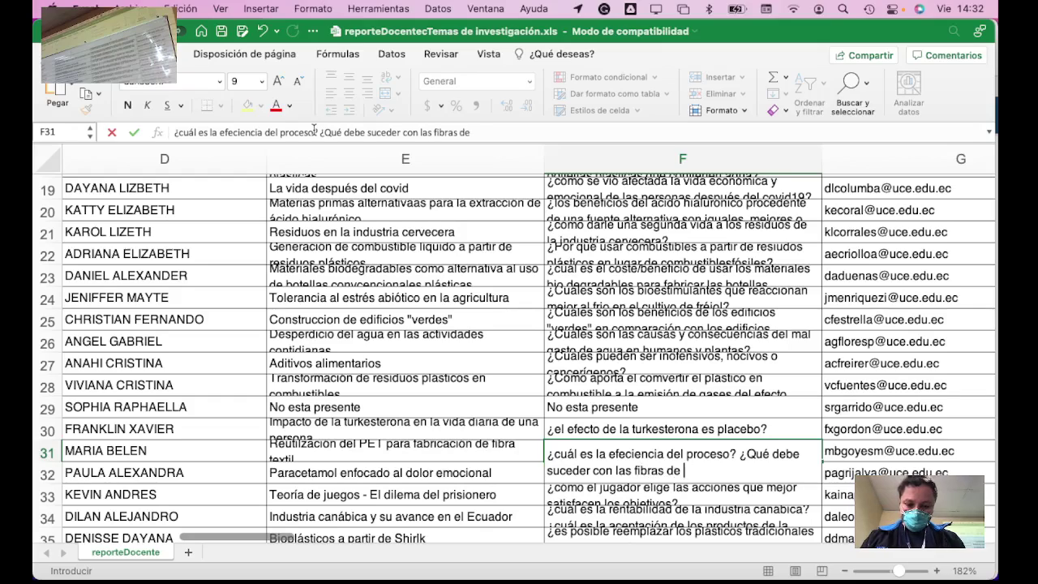
text(PET para no p)
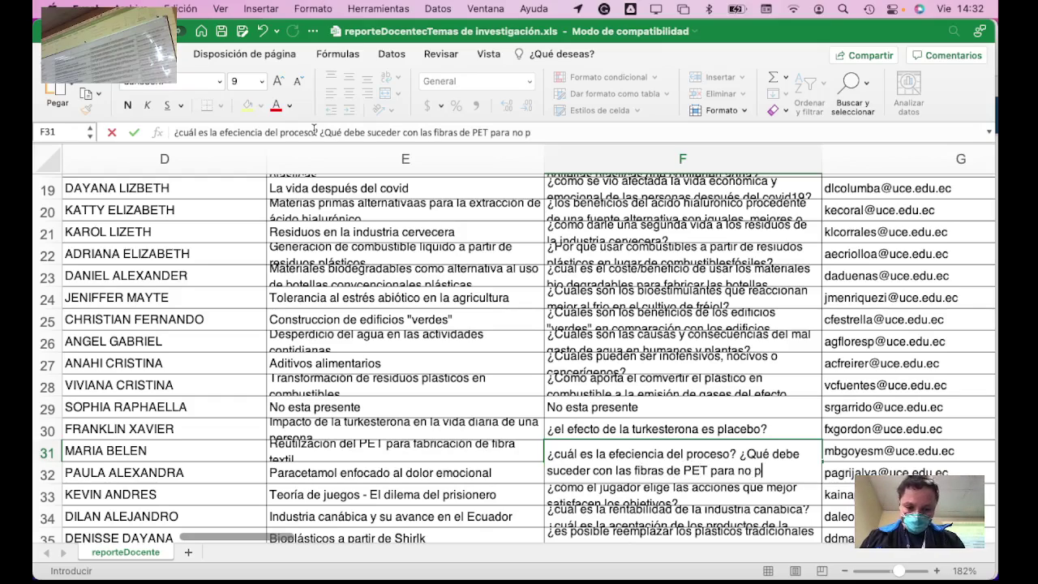
text(oder recicla)
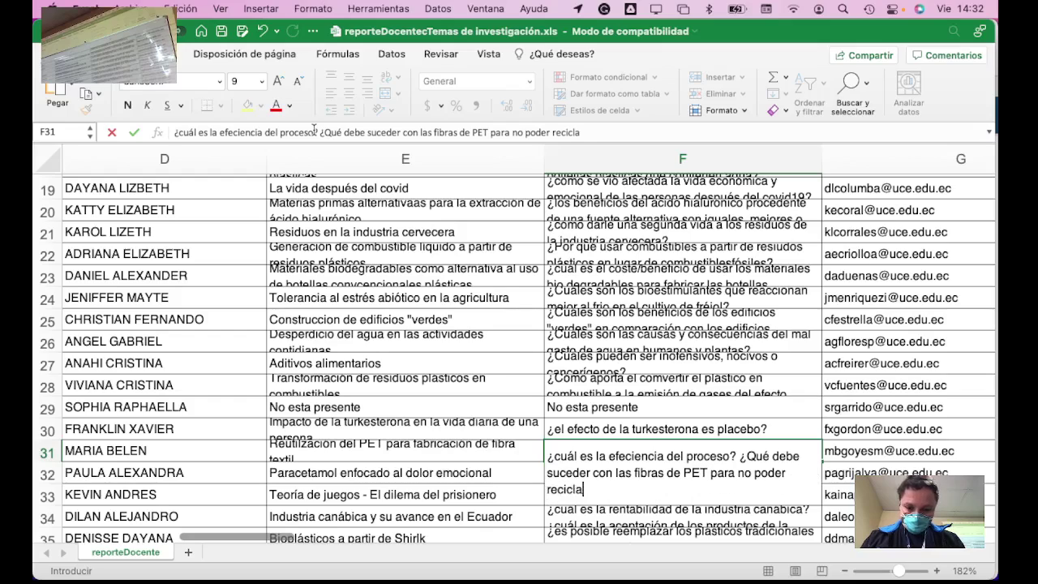
text(rse?=)
key(BackSpace)
key(Return)
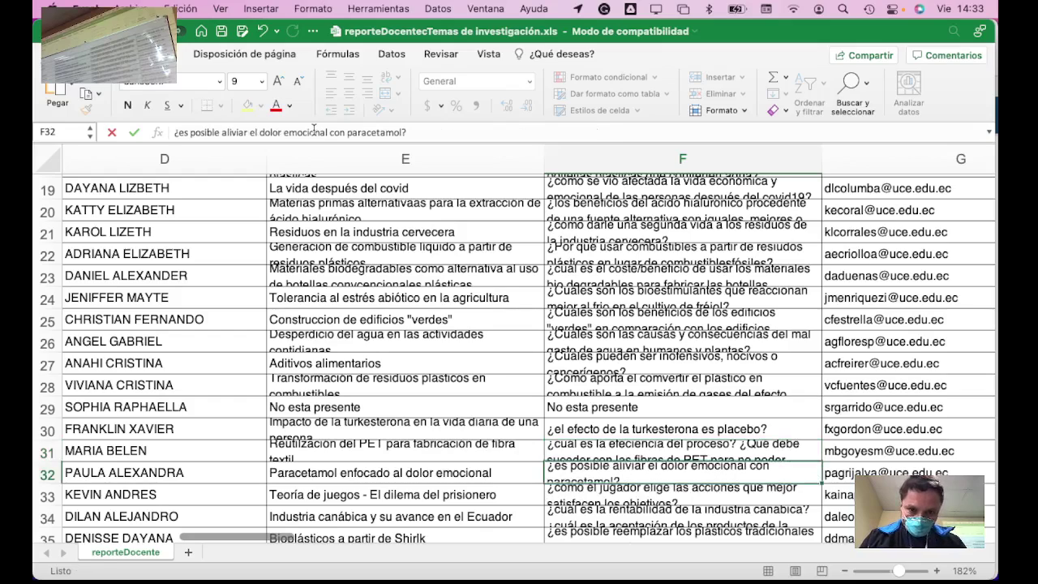
Step: Check the student's name in row 38 together with the research topic and initial question recorded there
key(Down)
key(Down)
key(Down)
key(Down)
key(Down)
key(Down)
key(Down)
key(Down)
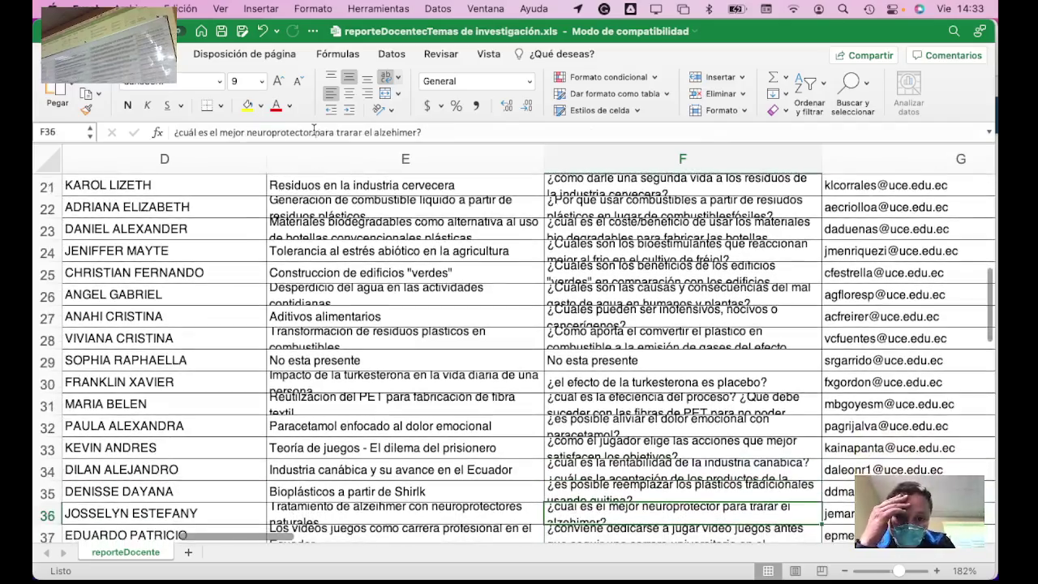
key(Up)
key(Left)
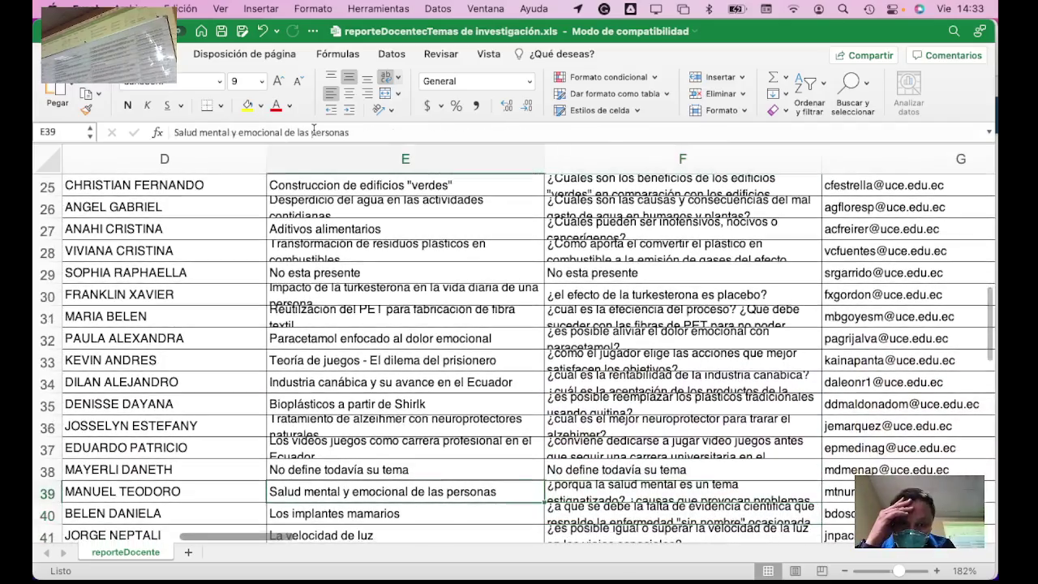
key(Up)
key(Left)
key(Left)
key(Left)
key(Left)
key(Right)
key(Right)
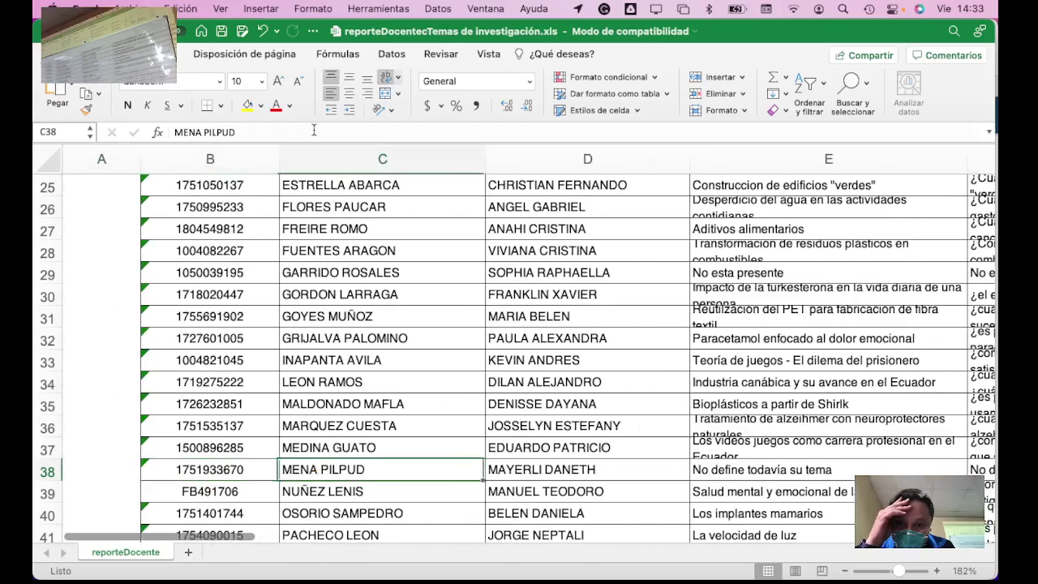
key(Right)
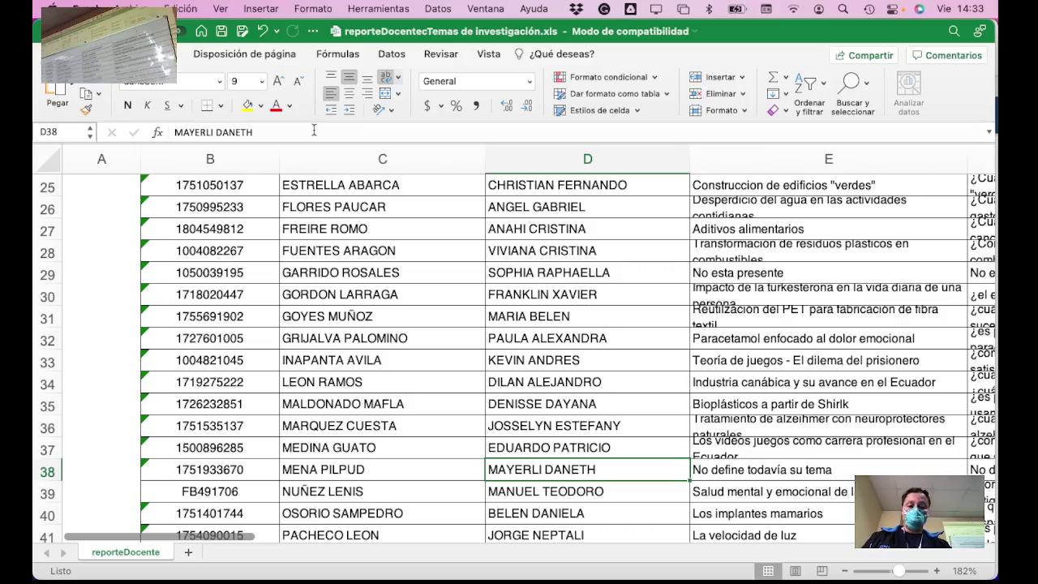
key(Right)
key(Right)
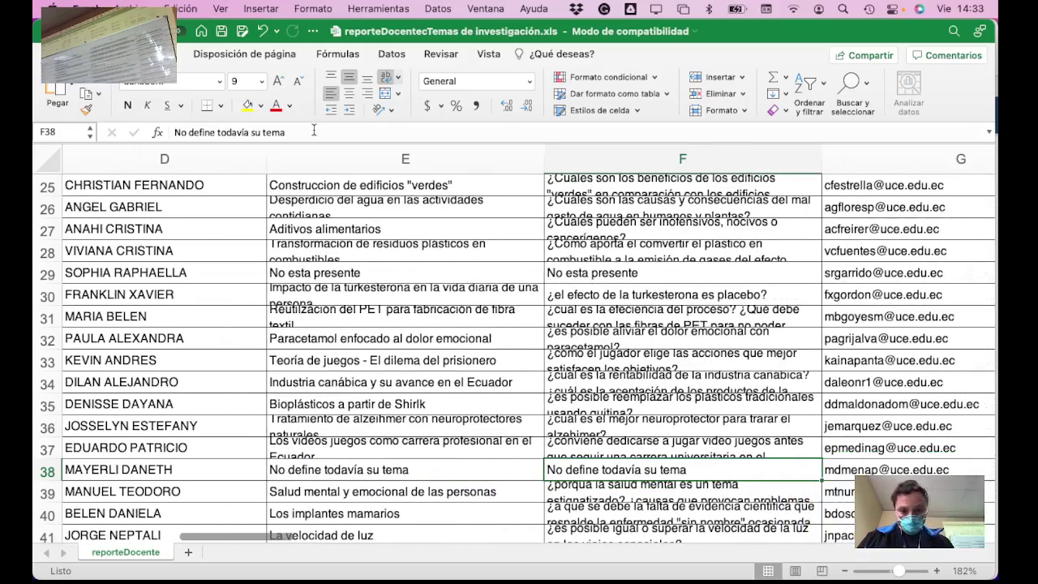
Step: Check the research topic, initial question and student's name recorded in row 44
key(Down)
key(Down)
key(Down)
key(Down)
key(Down)
key(Down)
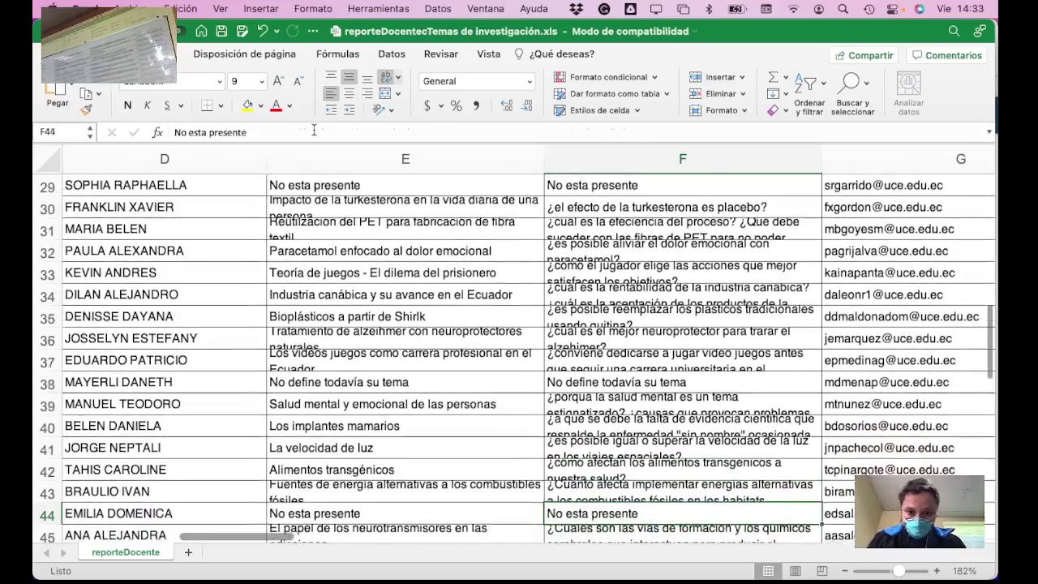
key(Down)
key(Up)
key(Left)
key(Left)
key(Left)
key(Left)
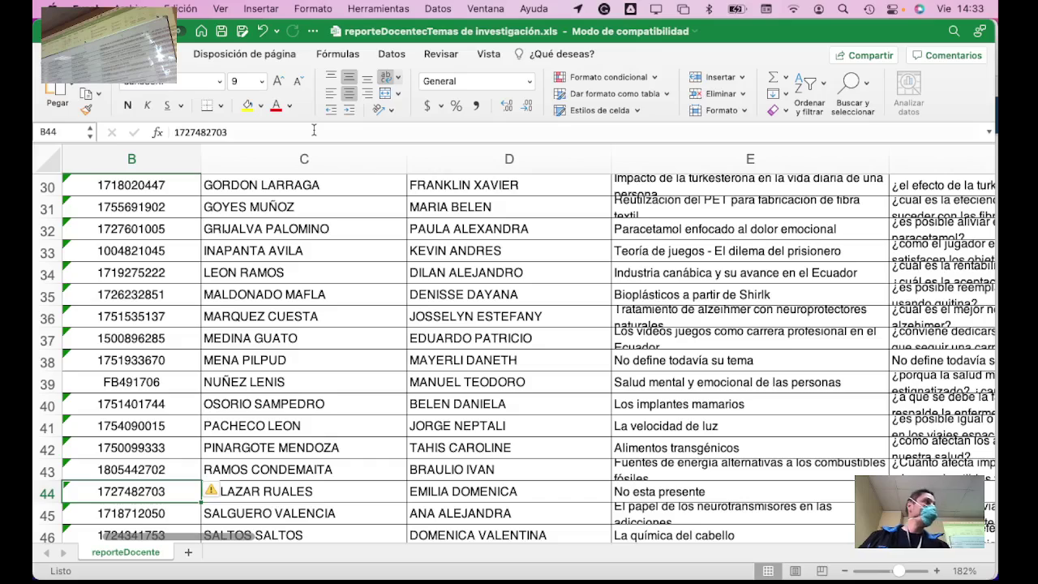
Step: Look back through the students' surnames in column C from row 43 up to about row 20 and locate the student in row 29
key(Up)
key(Right)
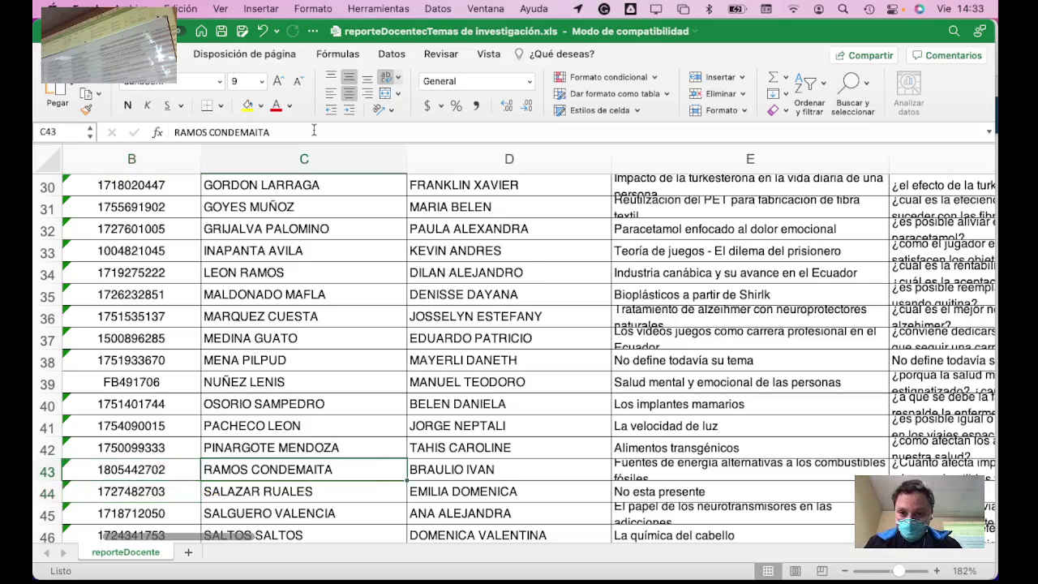
key(Up)
key(Up)
key(Up)
key(Up)
key(Up)
key(Up)
key(Up)
key(Up)
key(Up)
key(Up)
key(Up)
key(Up)
key(Up)
key(Up)
key(Up)
key(Up)
key(Up)
key(Up)
key(Up)
key(Up)
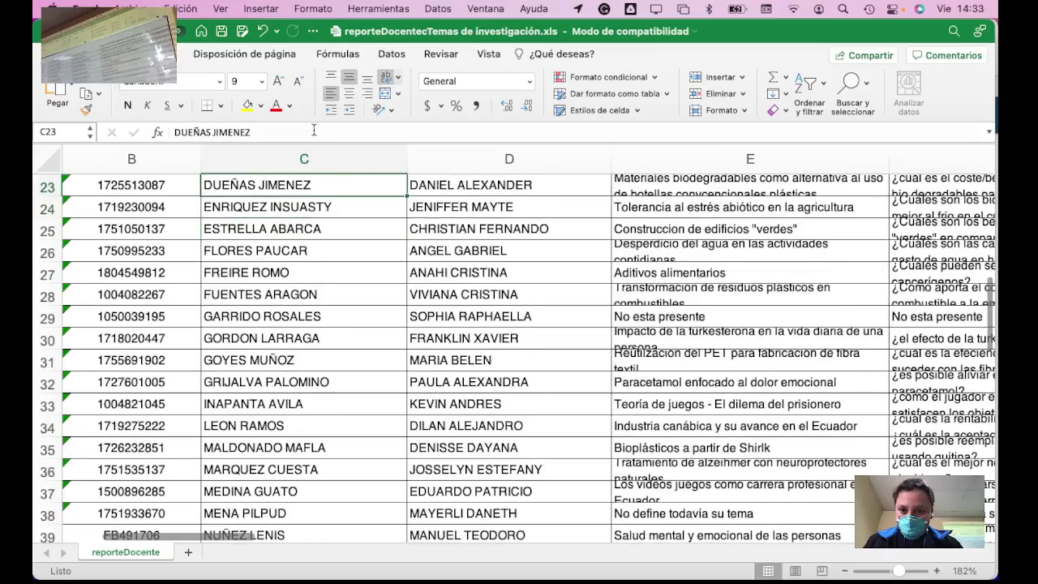
key(Up)
key(Up)
key(Up)
key(Down)
key(Down)
key(Down)
key(Down)
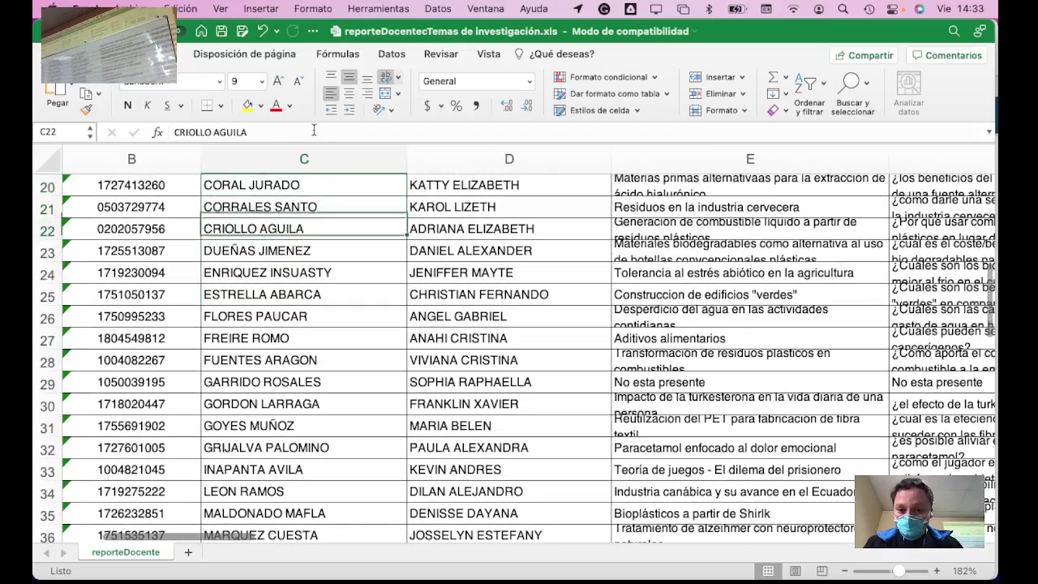
key(Down)
key(Down)
key(Down)
key(Down)
key(Down)
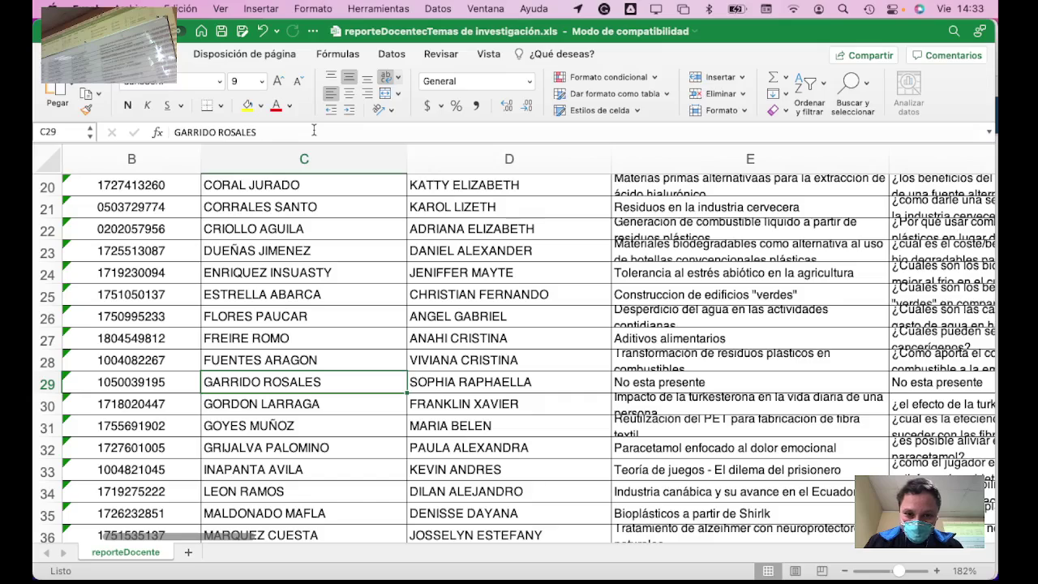
Step: Replace the research topic in cell E29 with "El uso diario de Serum y productos para el cuidado de la peil"
key(Right)
key(Right)
text(E)
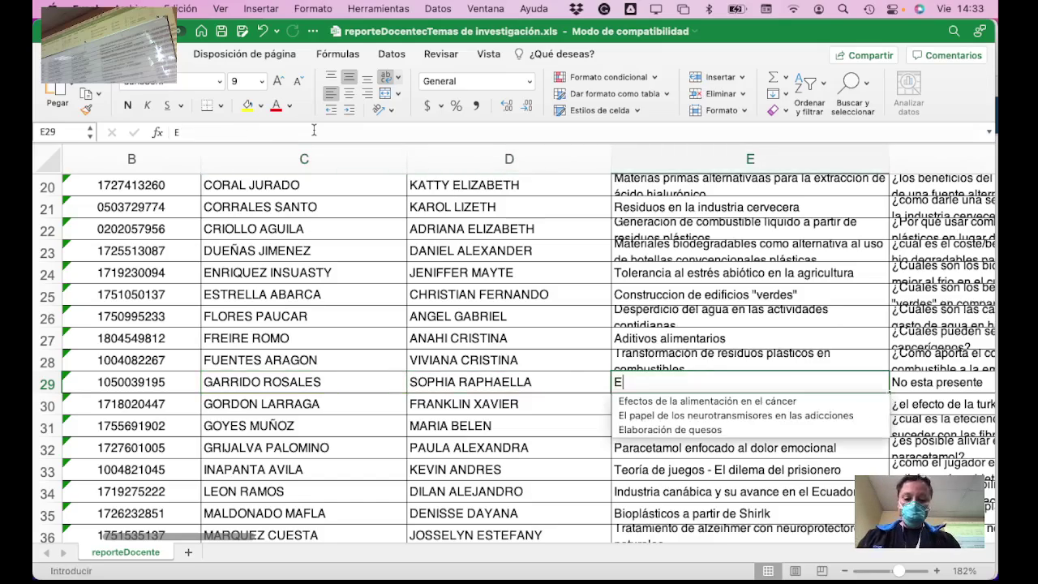
text(l uso diar)
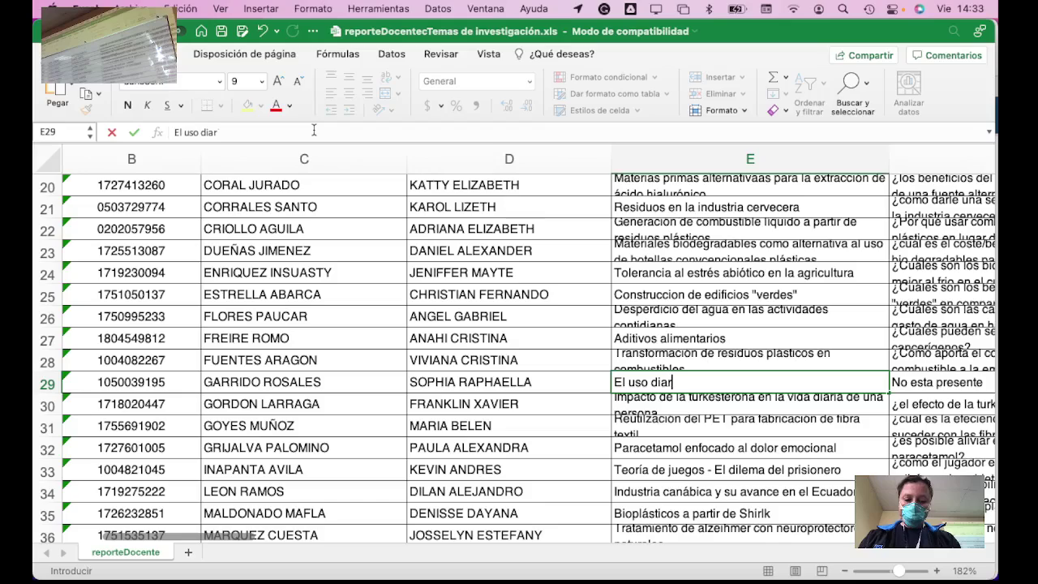
text(io de Serum )
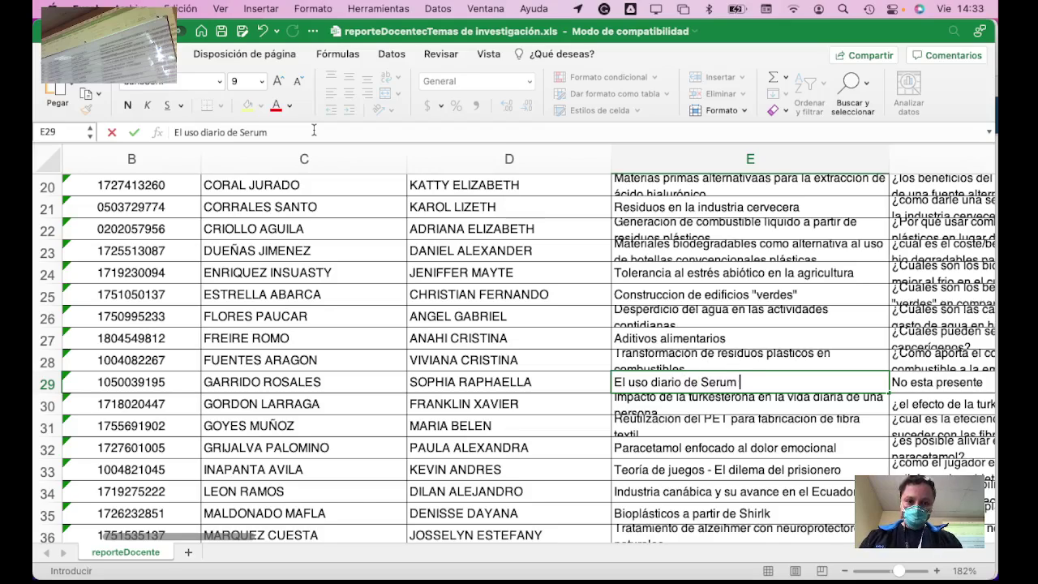
text(y product)
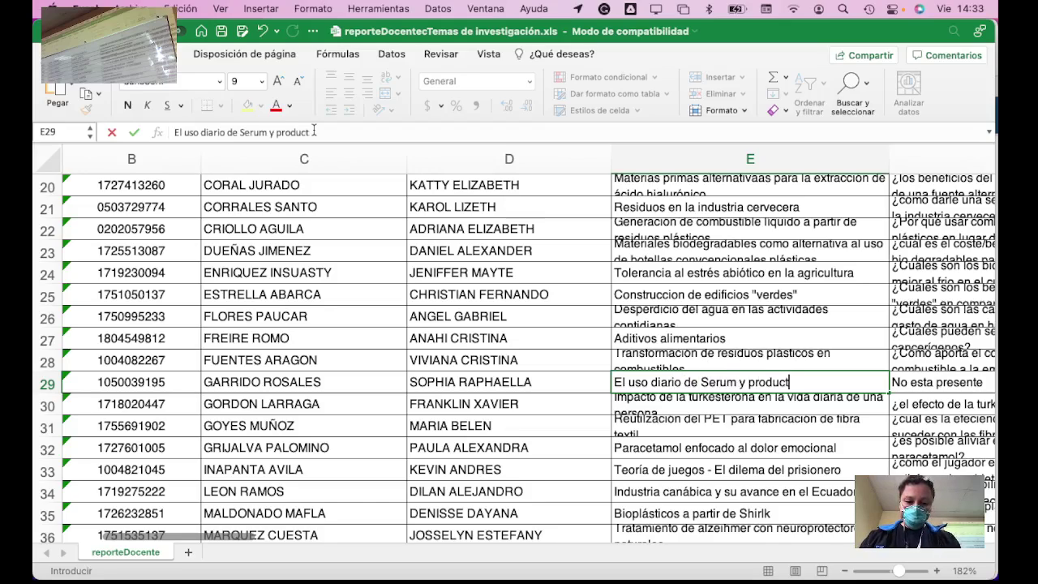
text(os para el c)
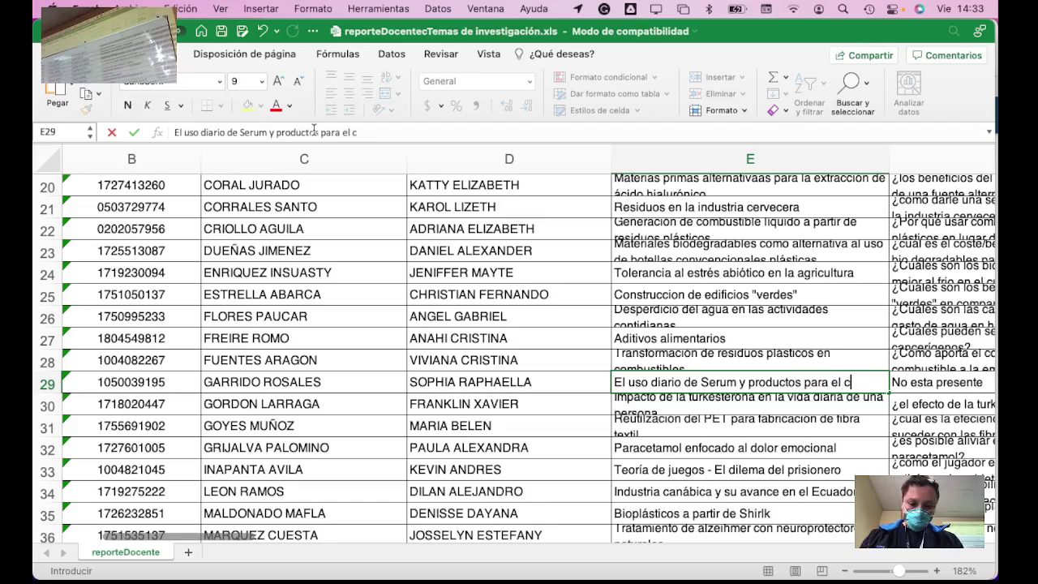
text(uidado de la )
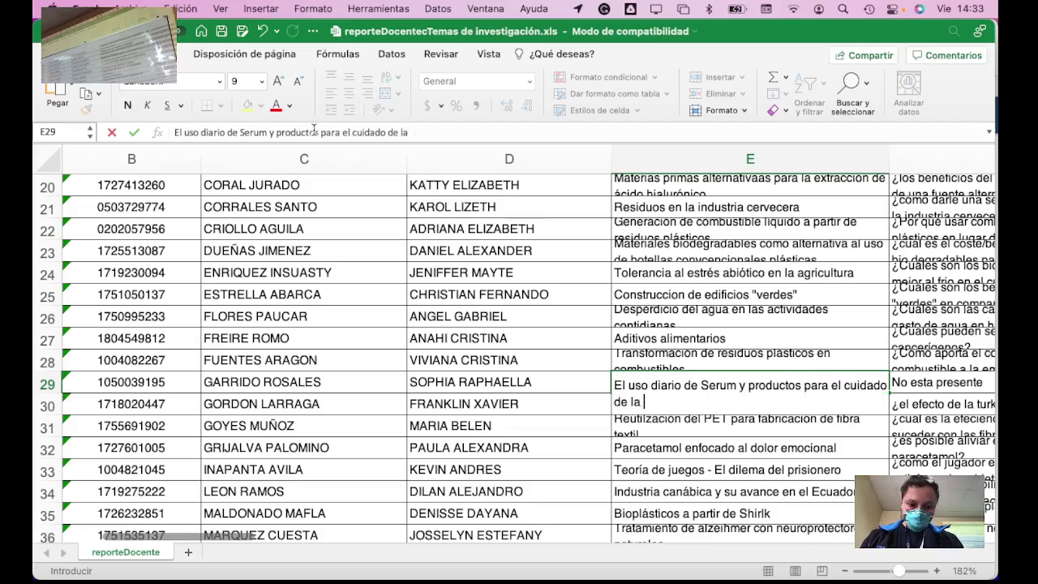
text(peil)
key(Return)
Step: Correct the last word of the research topic in cell E29 to "piel"
key(Up)
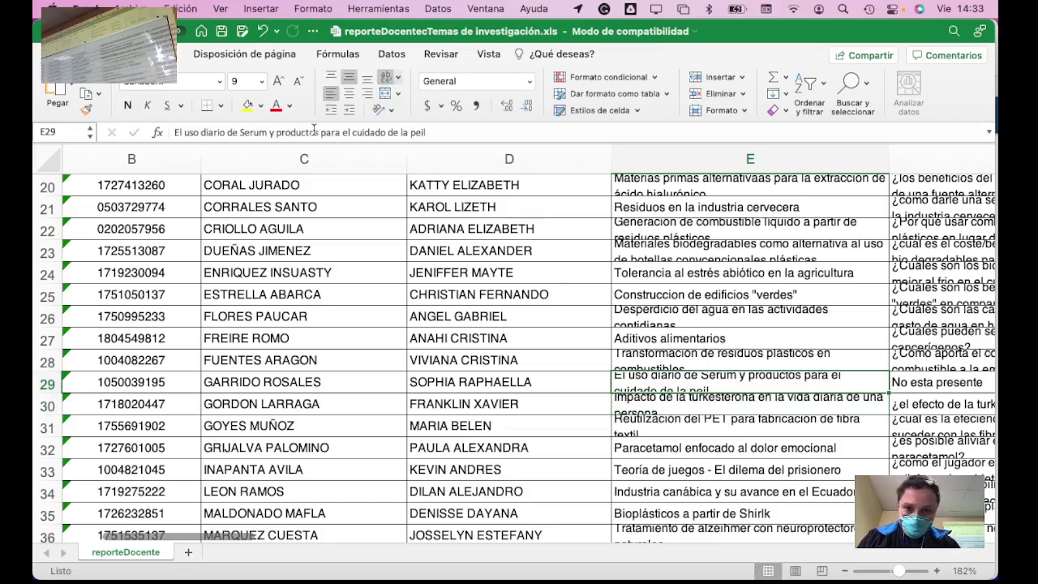
click(440, 133)
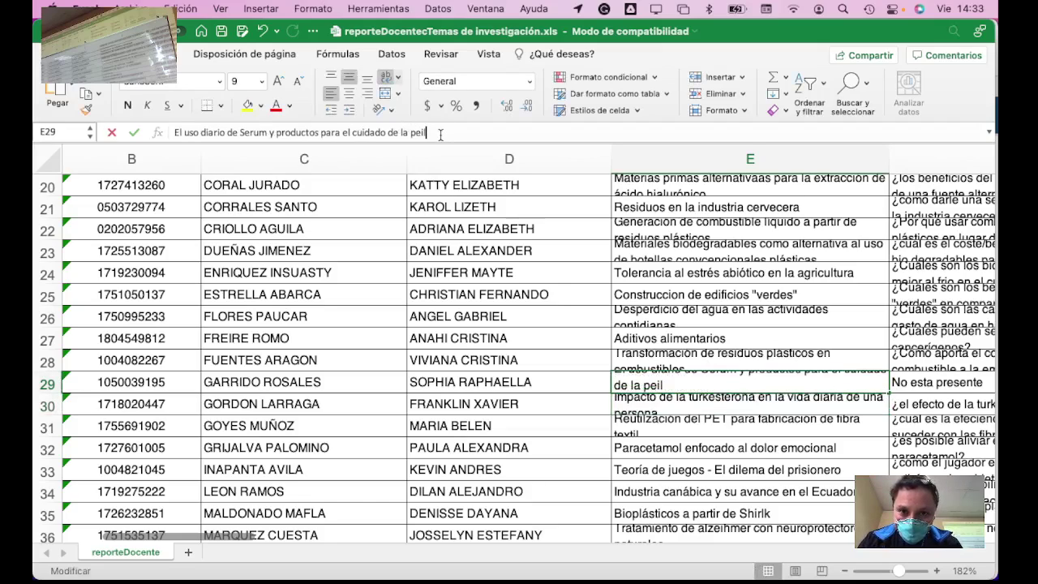
key(BackSpace)
key(BackSpace)
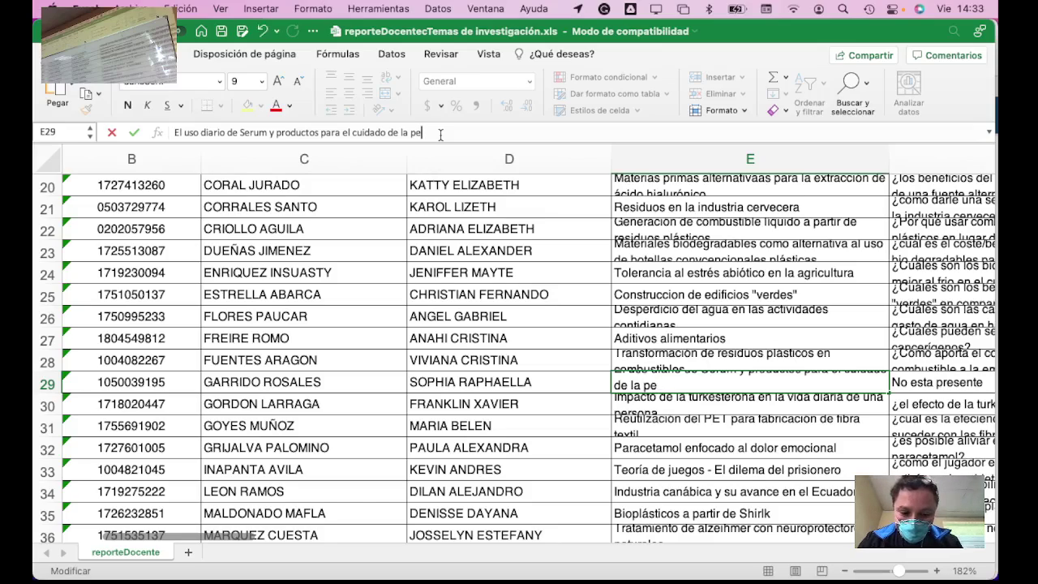
text(iel)
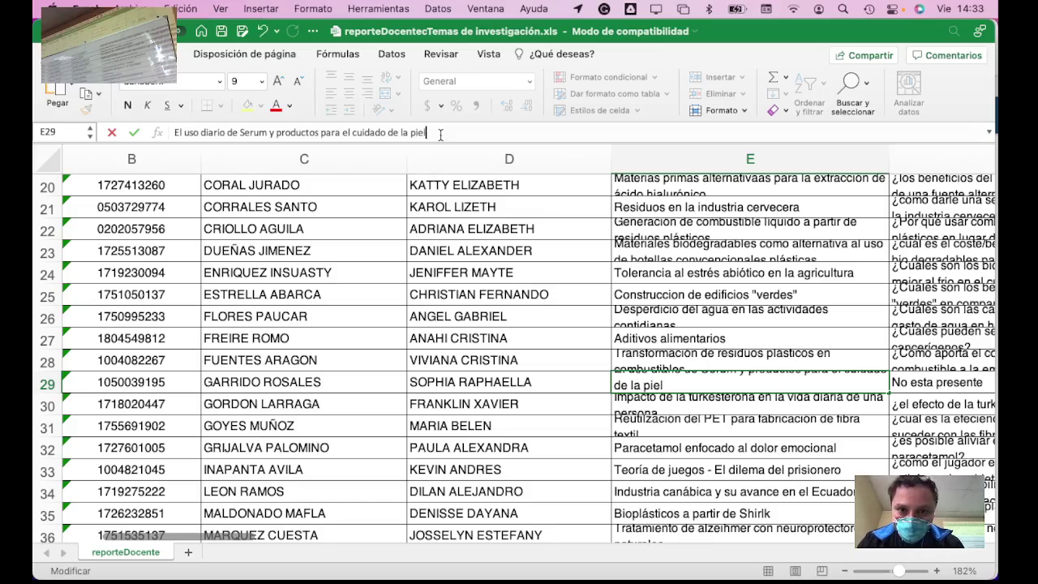
key(Return)
Step: Replace the initial question in cell F29 with "¿cómo afecta a la persona el uso a largo plazo de estos productos?"
key(Up)
key(Right)
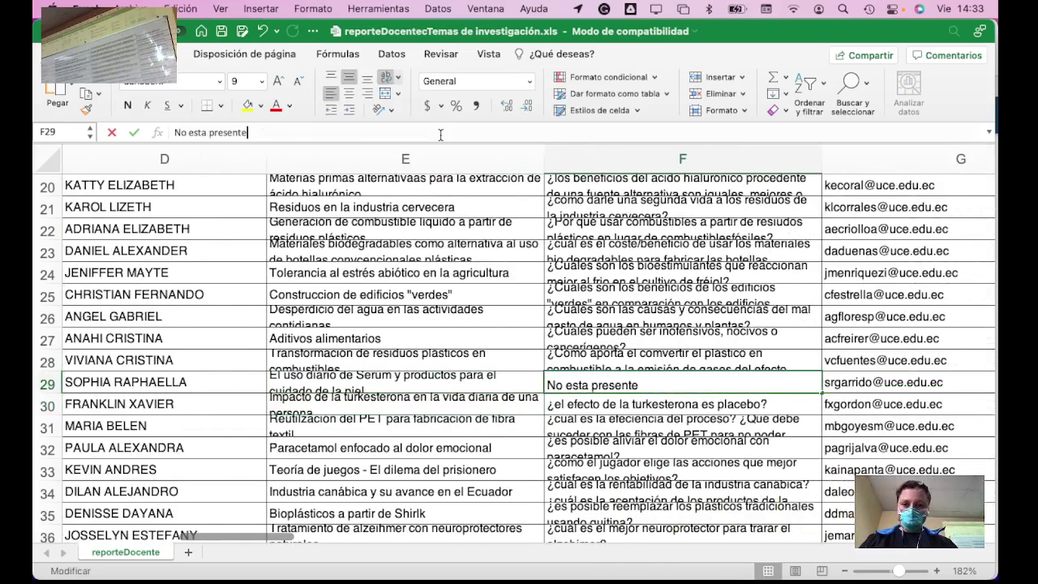
text(N)
key(BackSpace)
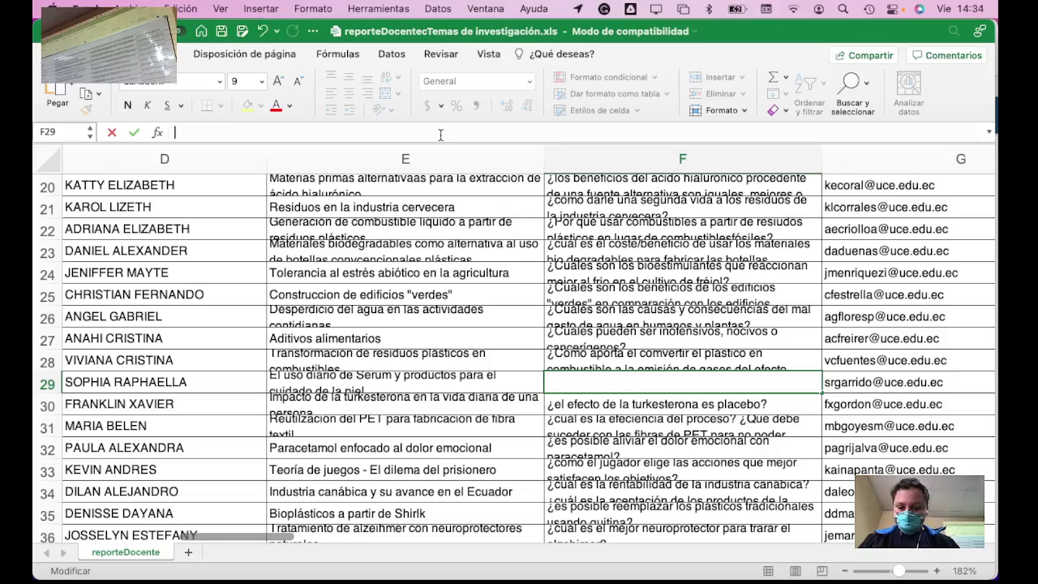
text(Afecta)
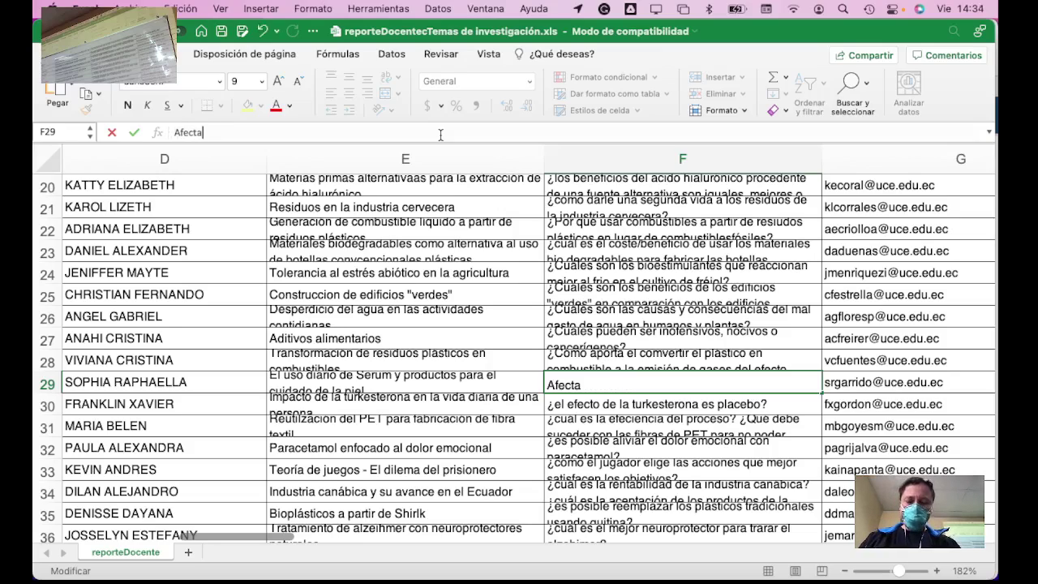
key(BackSpace)
key(BackSpace)
key(BackSpace)
key(BackSpace)
key(BackSpace)
key(BackSpace)
text(¿)
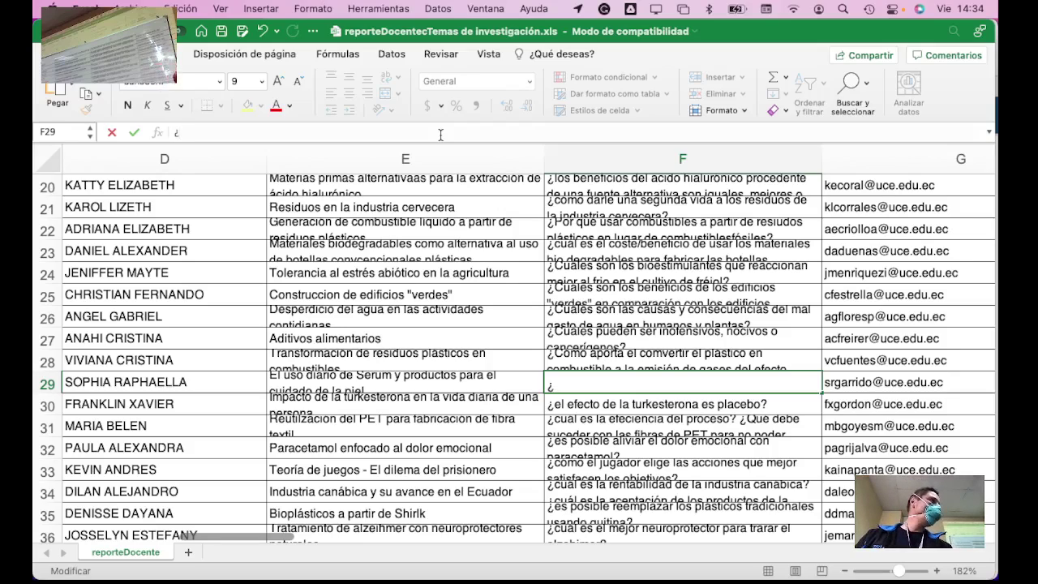
text(c)
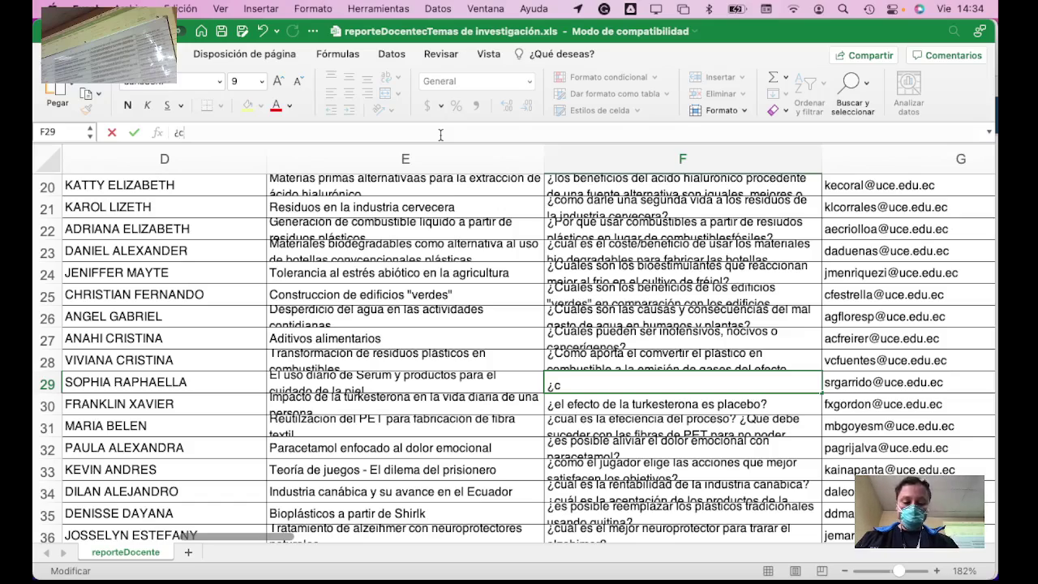
text(ómo afect)
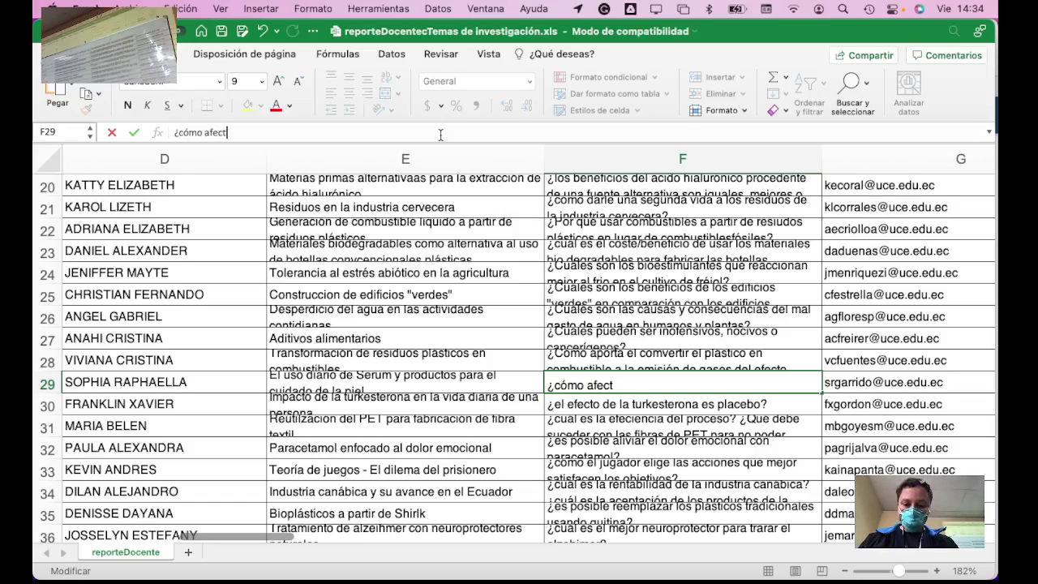
text(a a largo)
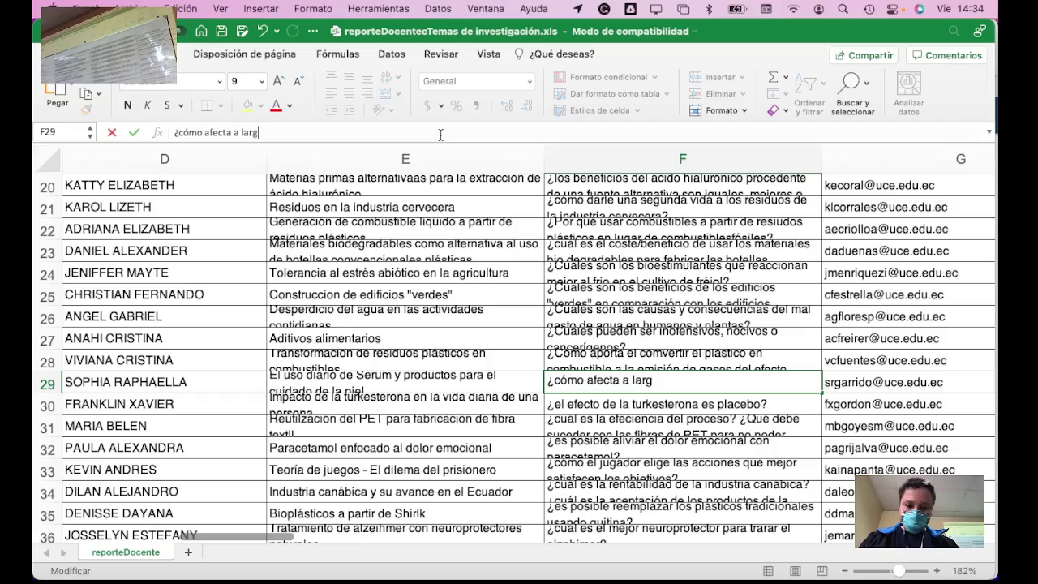
key(BackSpace)
key(BackSpace)
key(BackSpace)
key(BackSpace)
key(BackSpace)
key(BackSpace)
key(BackSpace)
key(BackSpace)
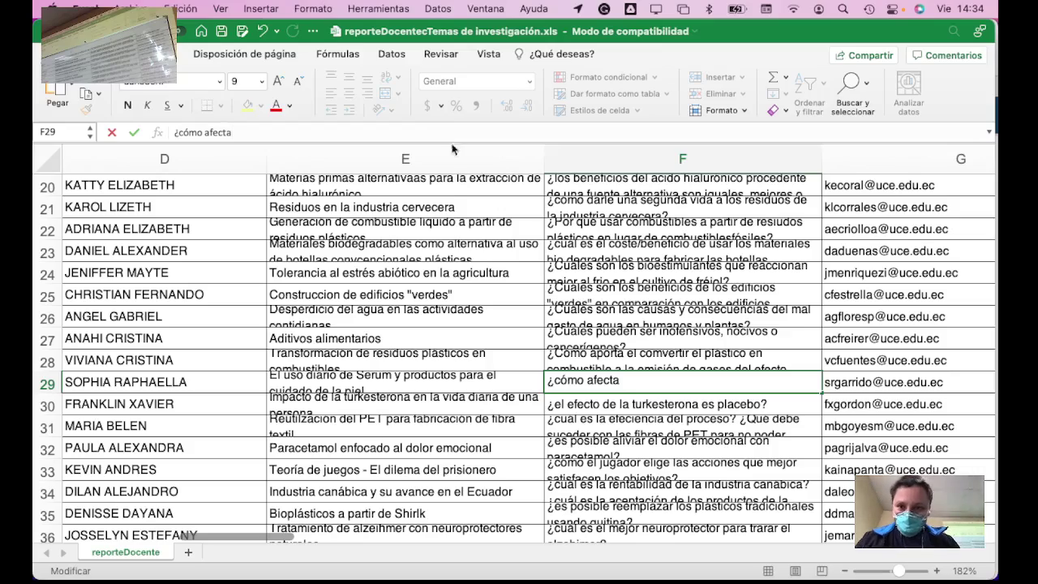
text(a la persona )
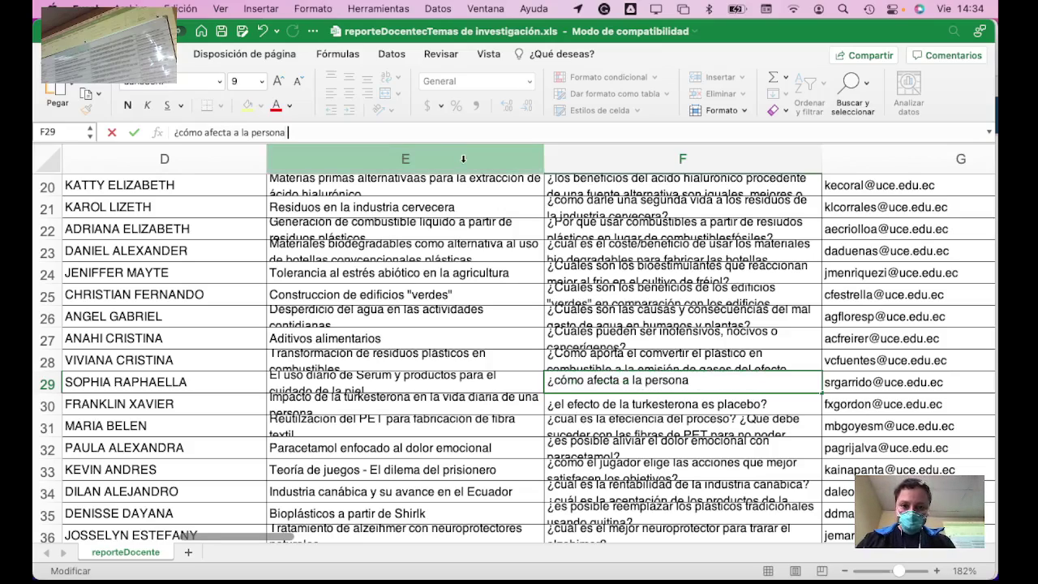
text(el uso )
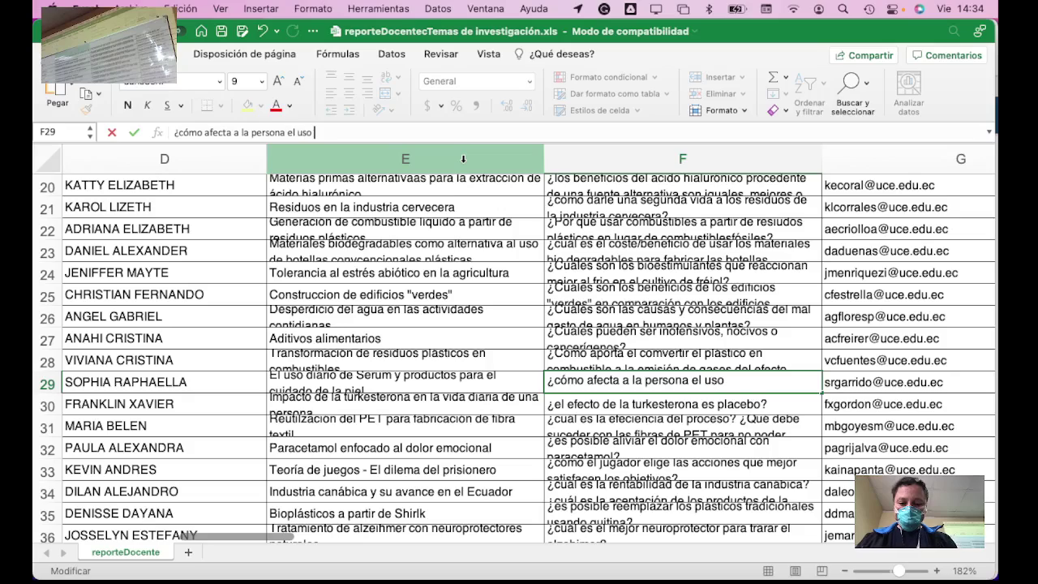
text(a largo pla)
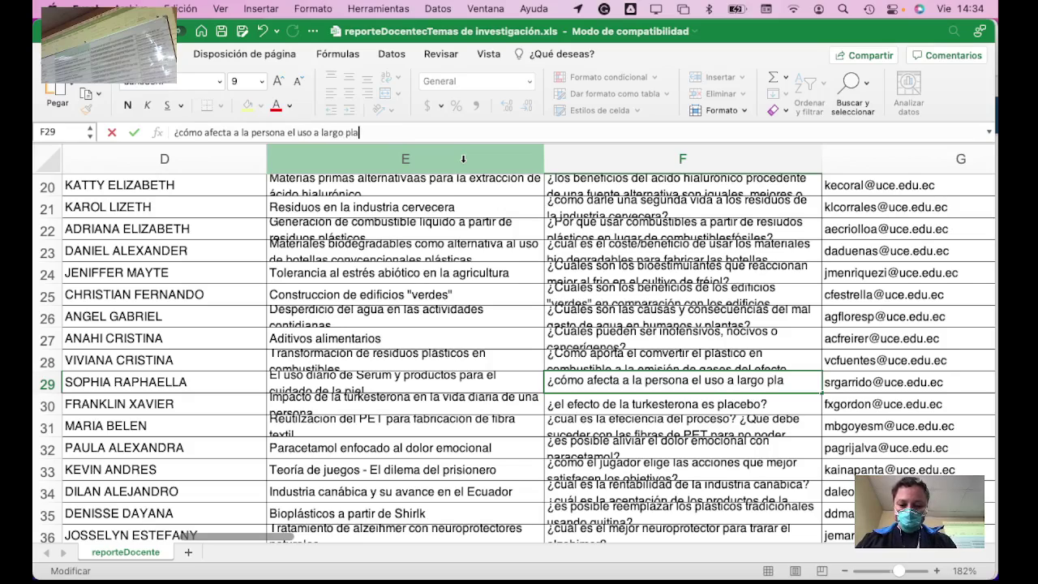
text(zo de estos p)
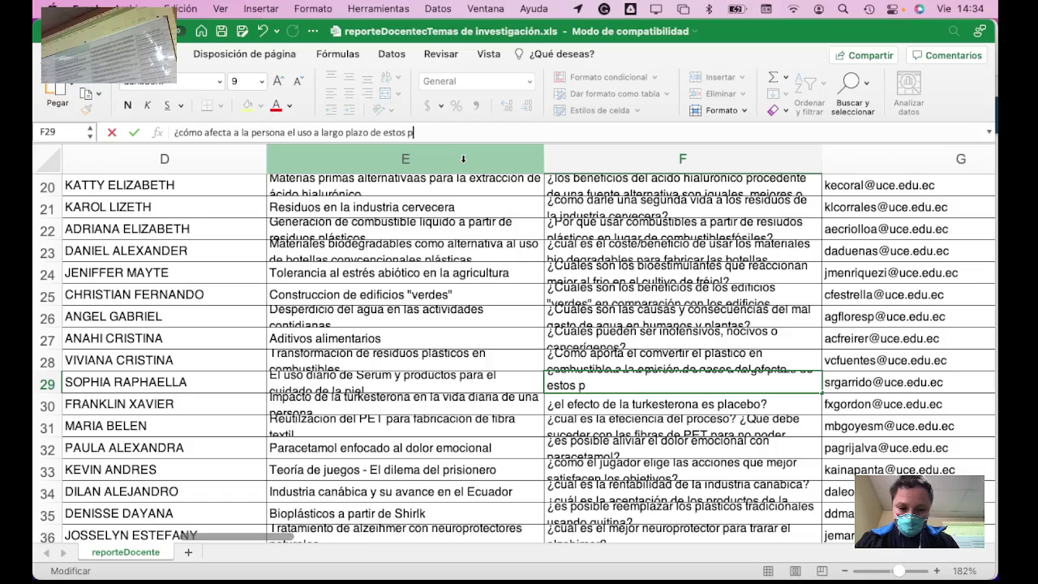
text(roductos?)
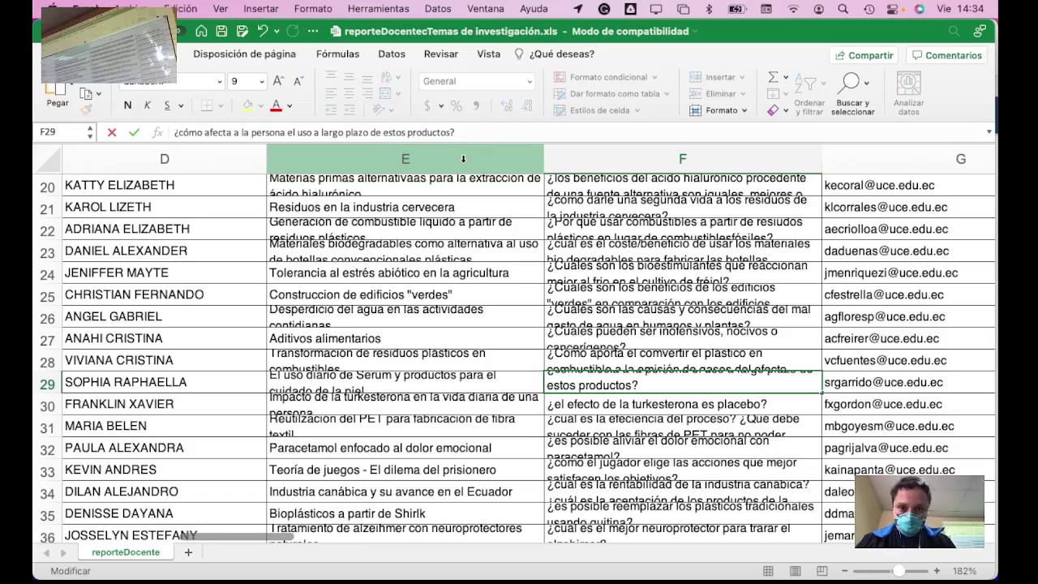
key(Return)
Step: Look down the list from row 30 to the absent student's entry in row 44 and check the surname in column C
key(Down)
key(Down)
key(Down)
key(Down)
key(Down)
key(Down)
key(Down)
key(Down)
key(Down)
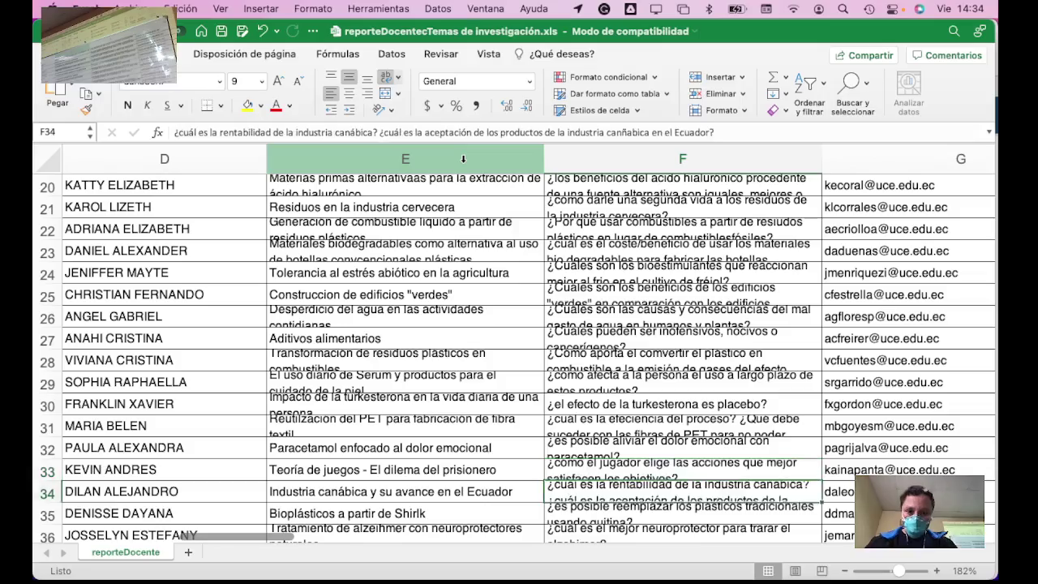
key(Down)
key(Down)
key(Down)
key(Down)
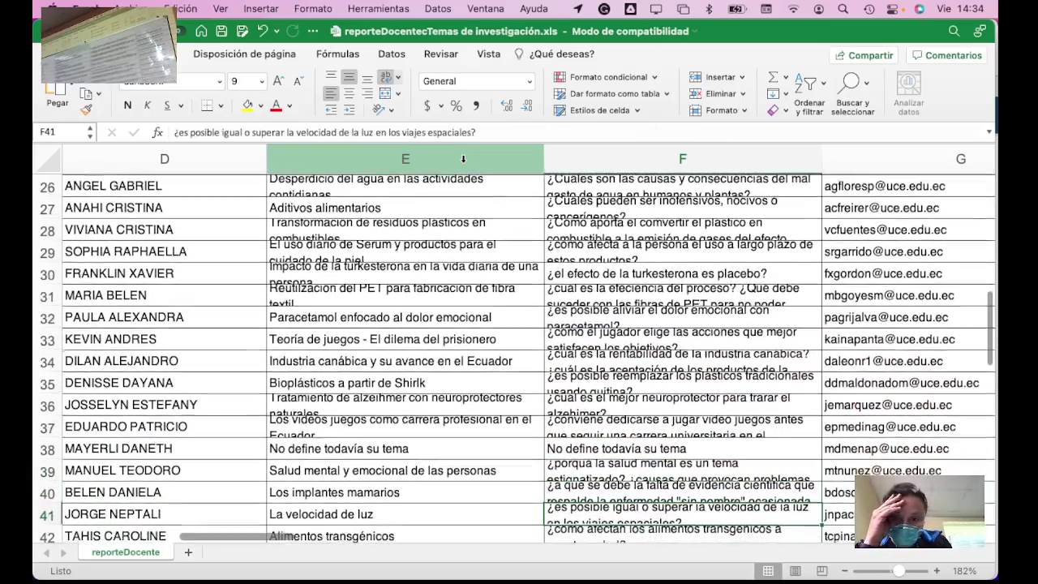
key(Down)
key(Down)
key(Down)
key(Up)
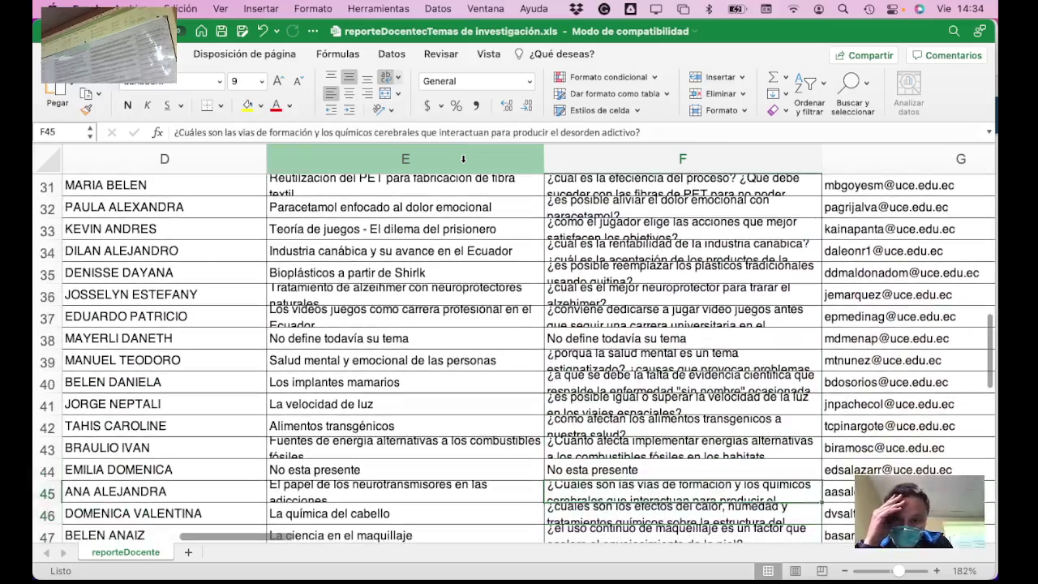
key(Up)
key(Left)
key(Left)
key(Left)
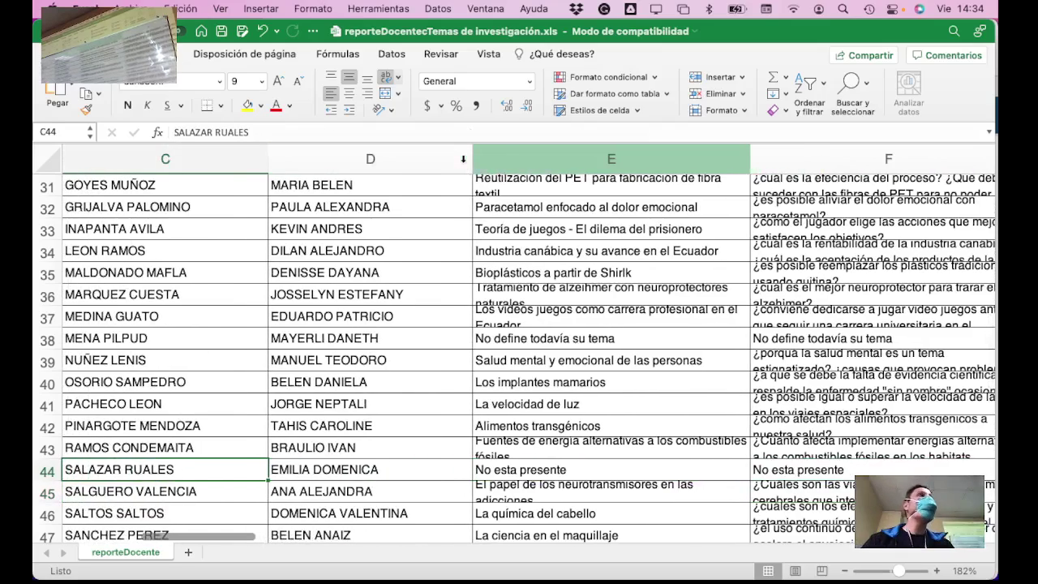
Step: Replace the research topic in cell E44 with "Transtornos de conducta alimentaria"
click(611, 470)
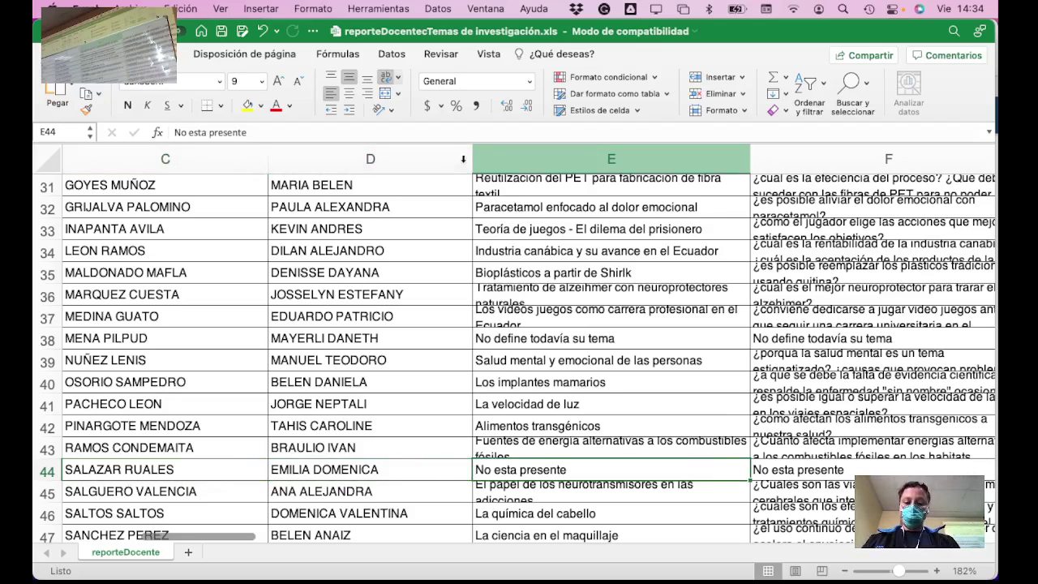
text(Tra)
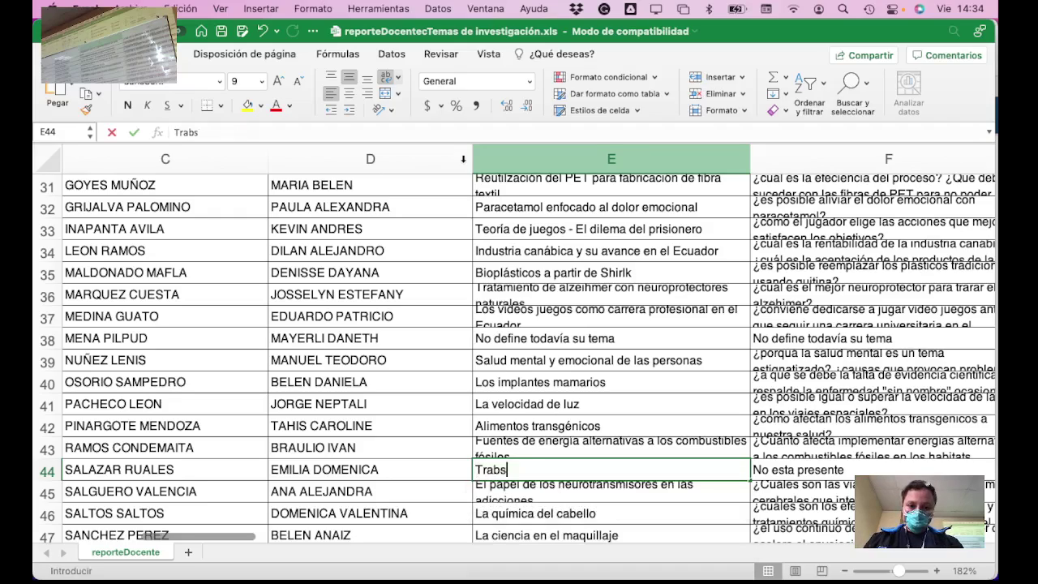
text(nstorn)
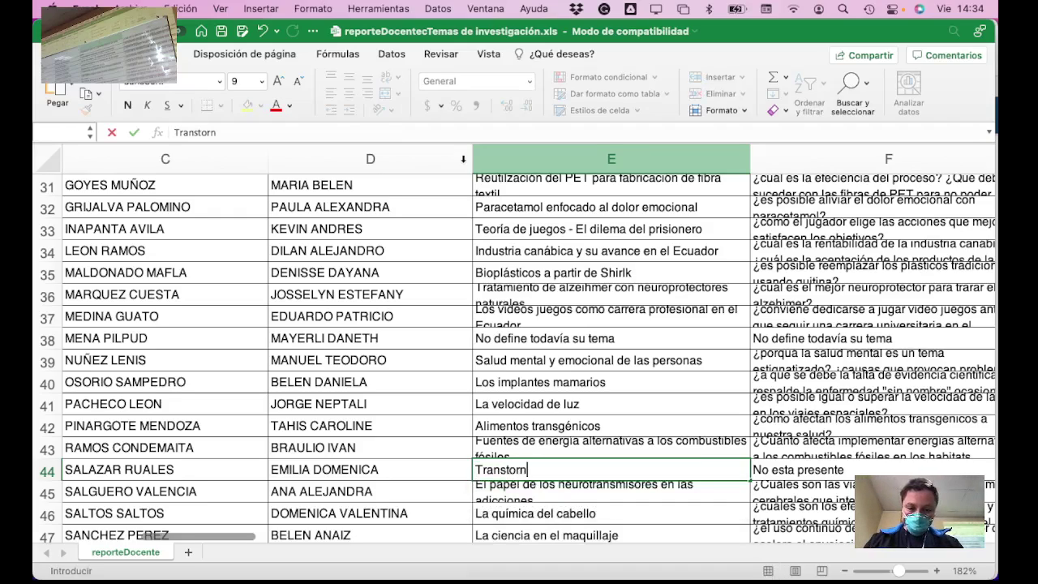
text(os de conduct)
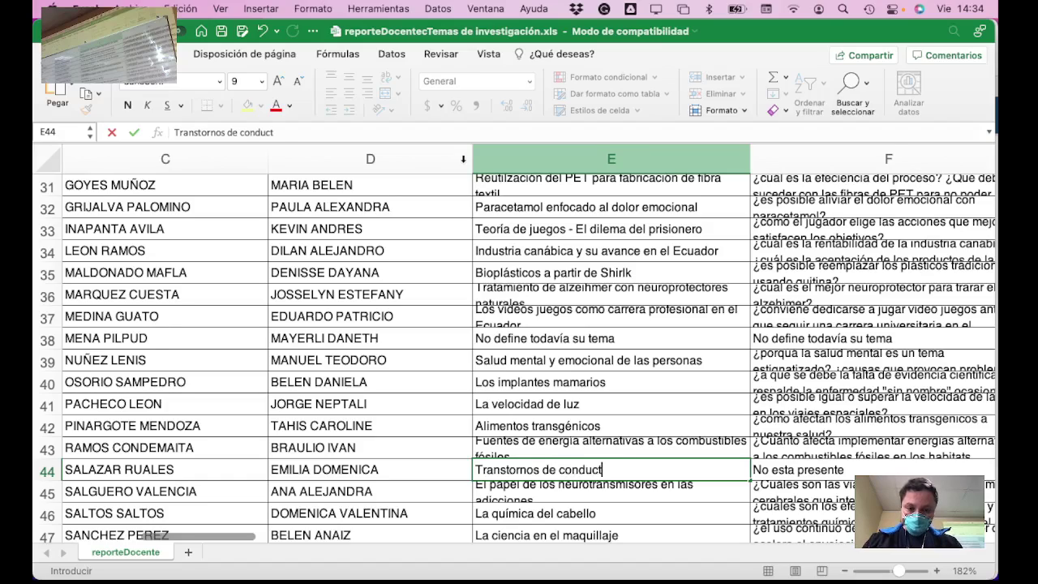
text(a alimentaria)
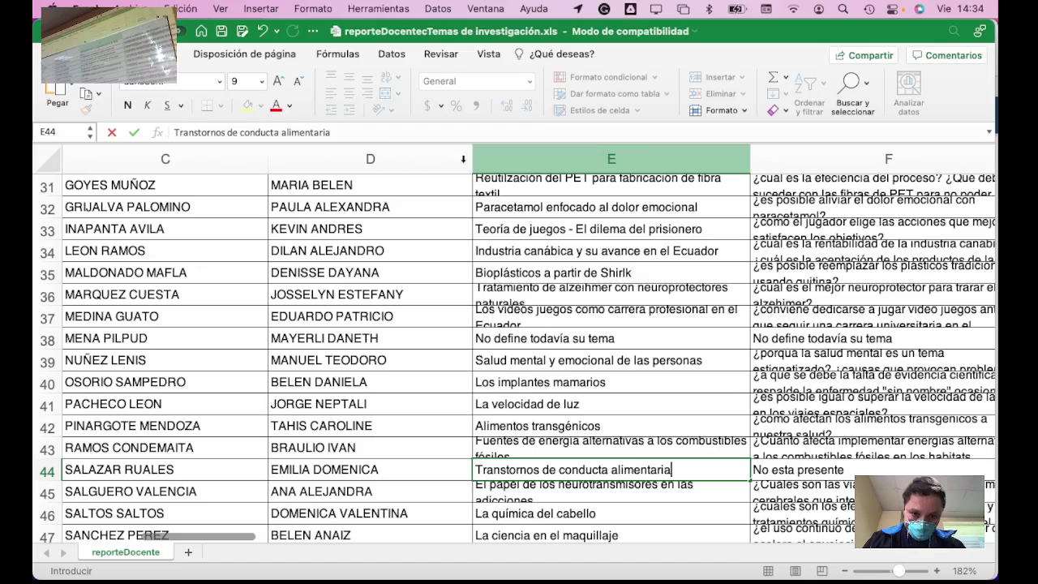
key(Return)
Step: Replace the initial question in cell F44 with "¿Cuáles son los factores sociales que ayudan a generar un TCA?"
key(Up)
key(Right)
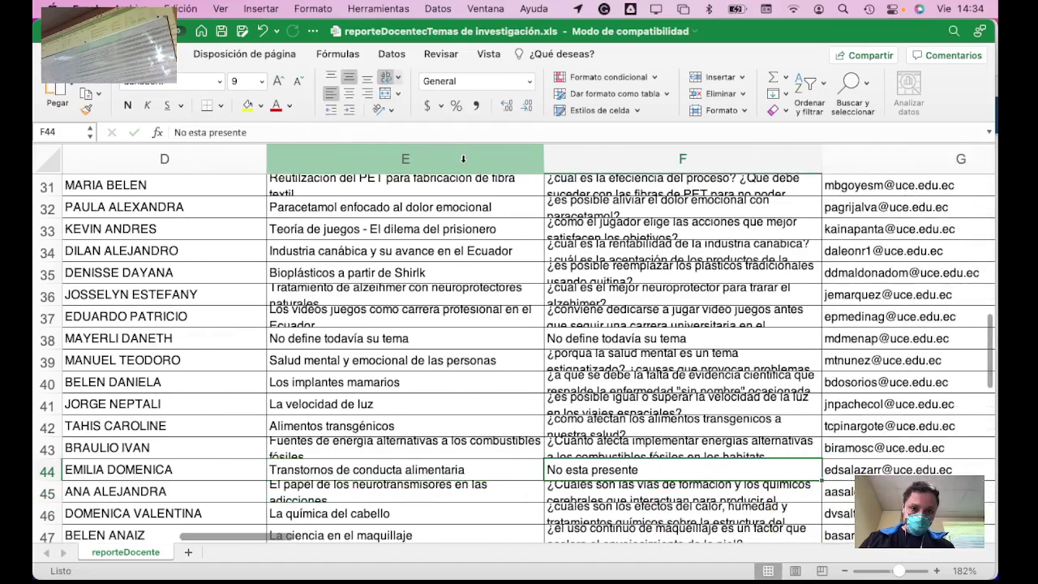
text(¿)
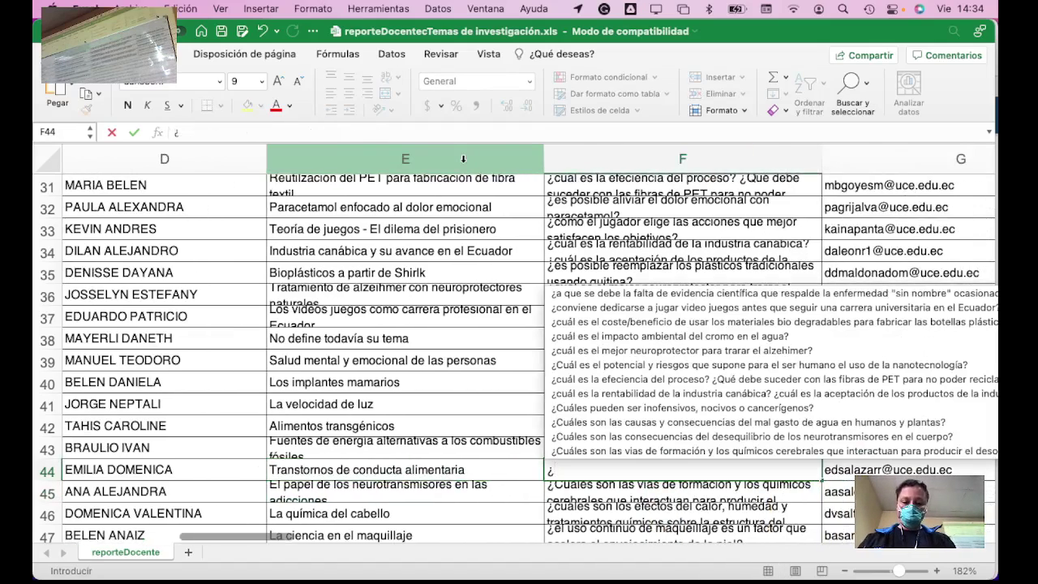
text(Cuáles son los)
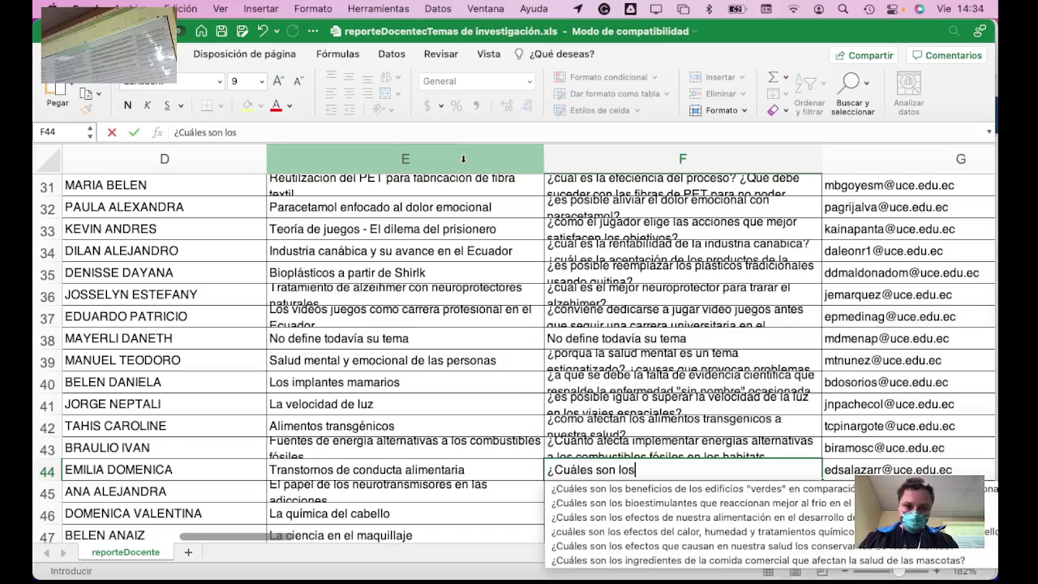
text( factores )
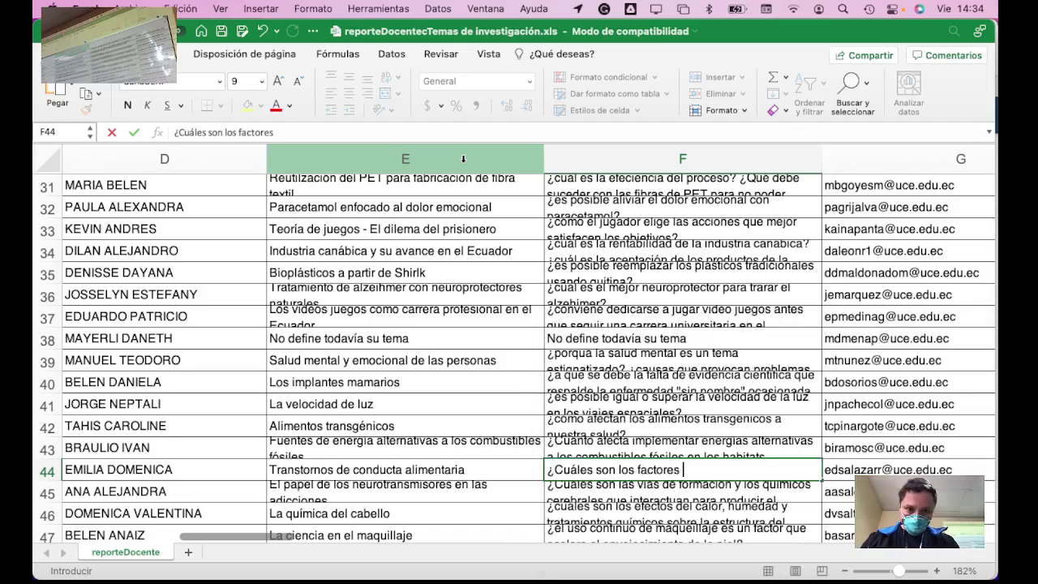
text(sociales que )
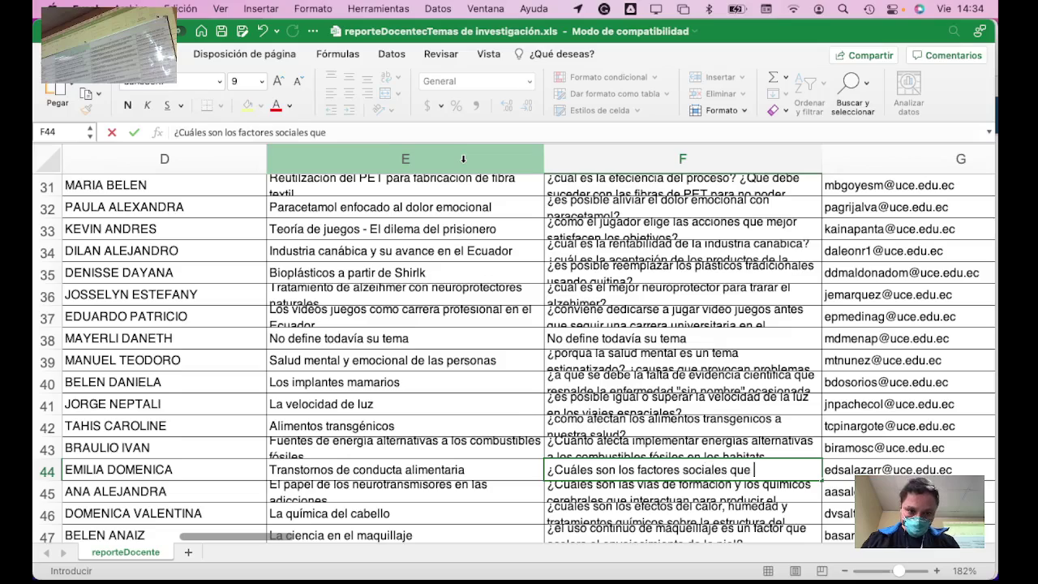
text(ayudan )
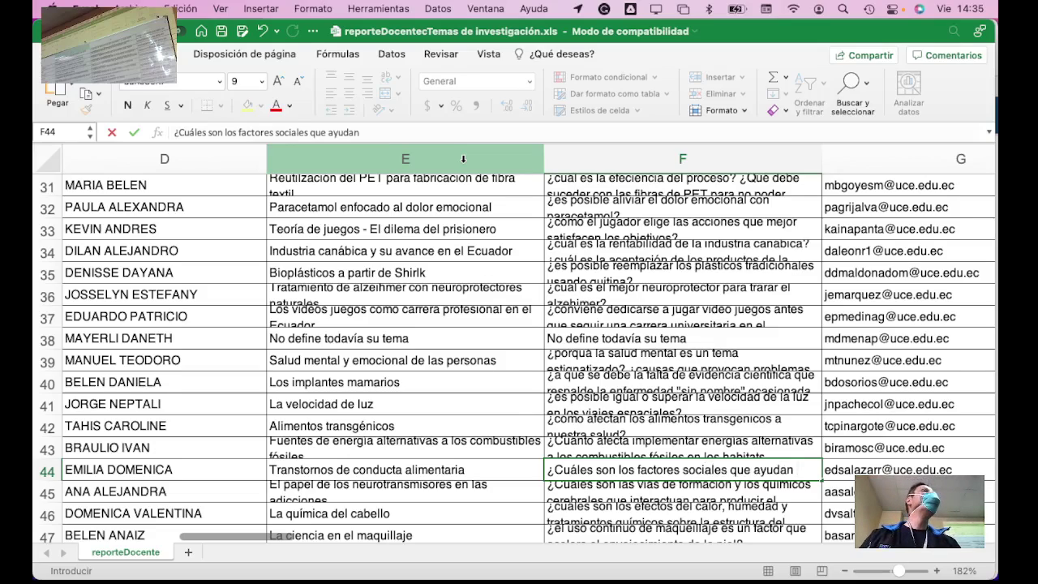
text(a generar)
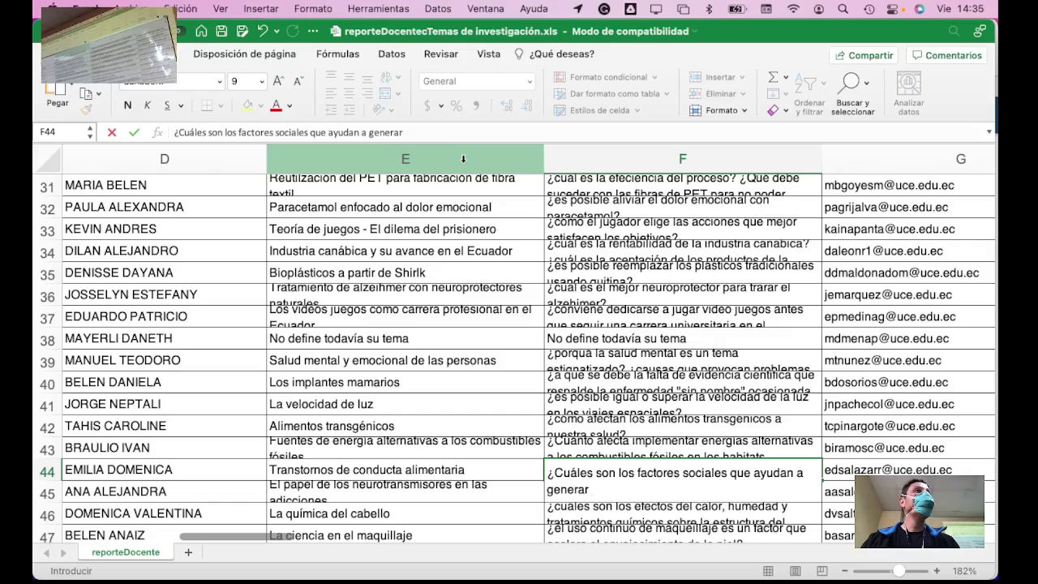
text(un )
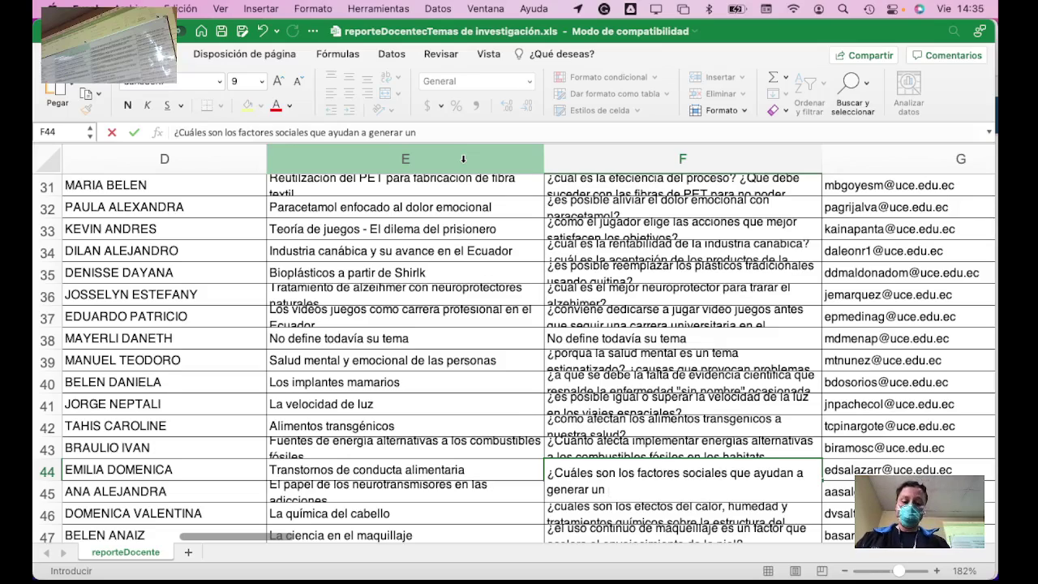
text(TCA?)
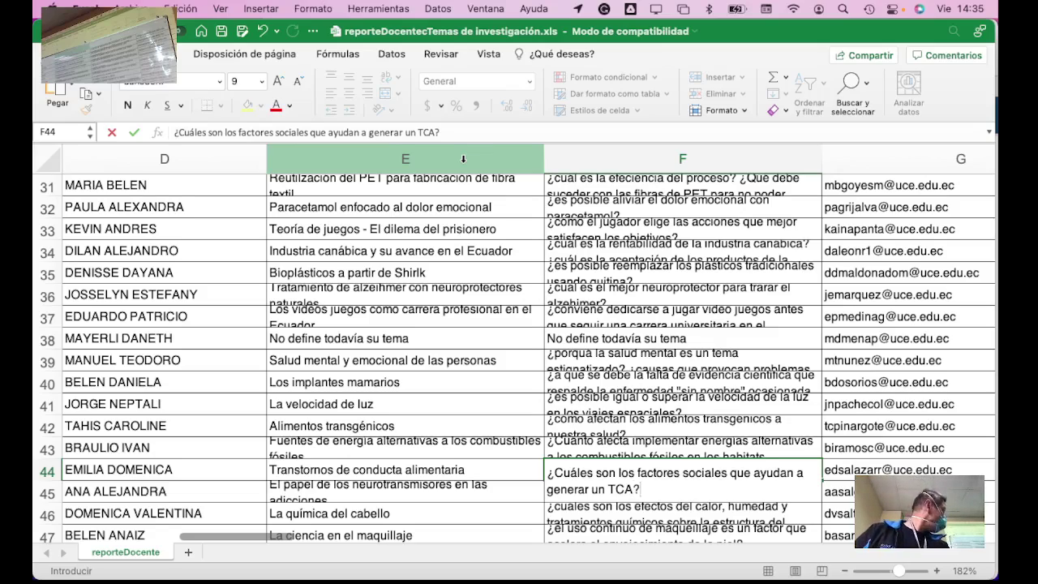
Step: Check the surname of the absent student in row 50 and replace the research topic in cell E50 with "Tipo de papel"
key(Return)
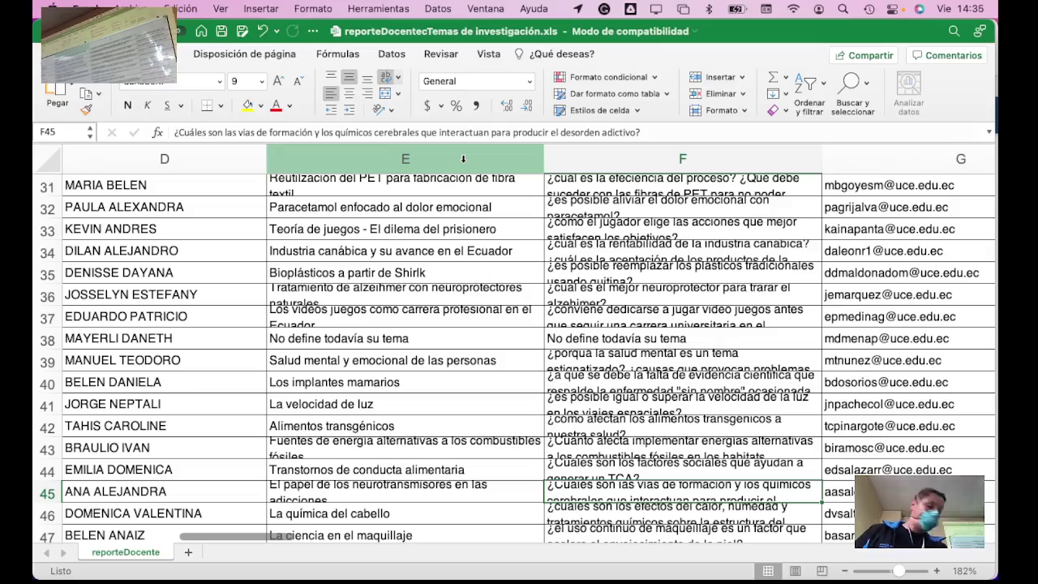
scroll(624, 406, down, 5)
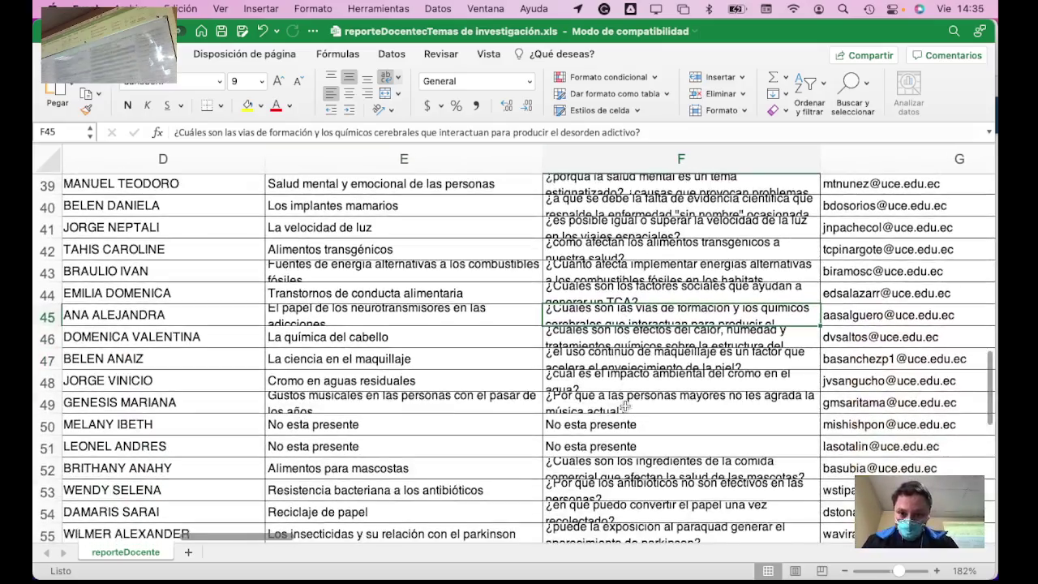
scroll(624, 405, down, 3)
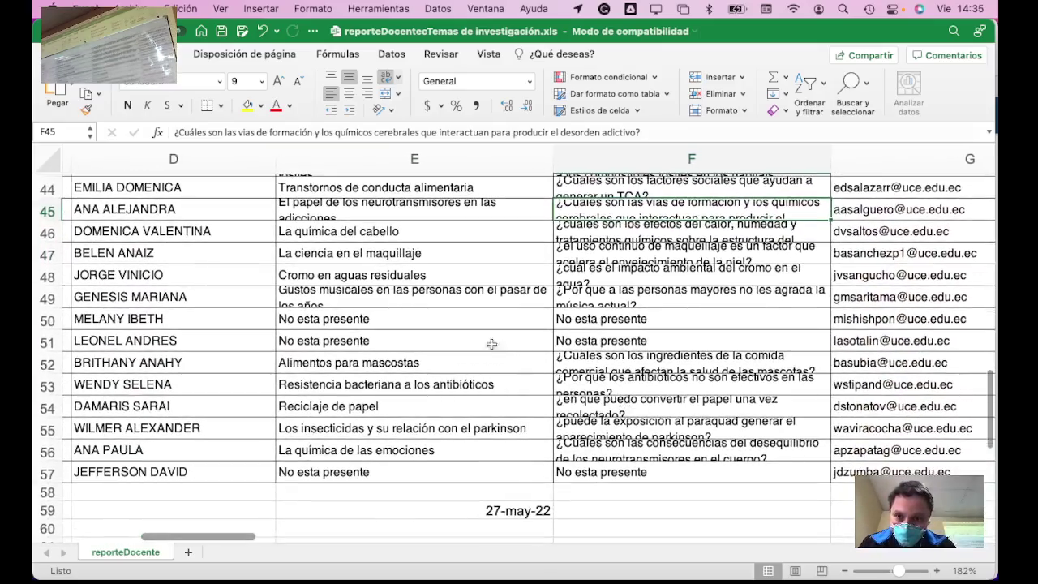
click(475, 322)
key(Left)
key(Left)
key(Left)
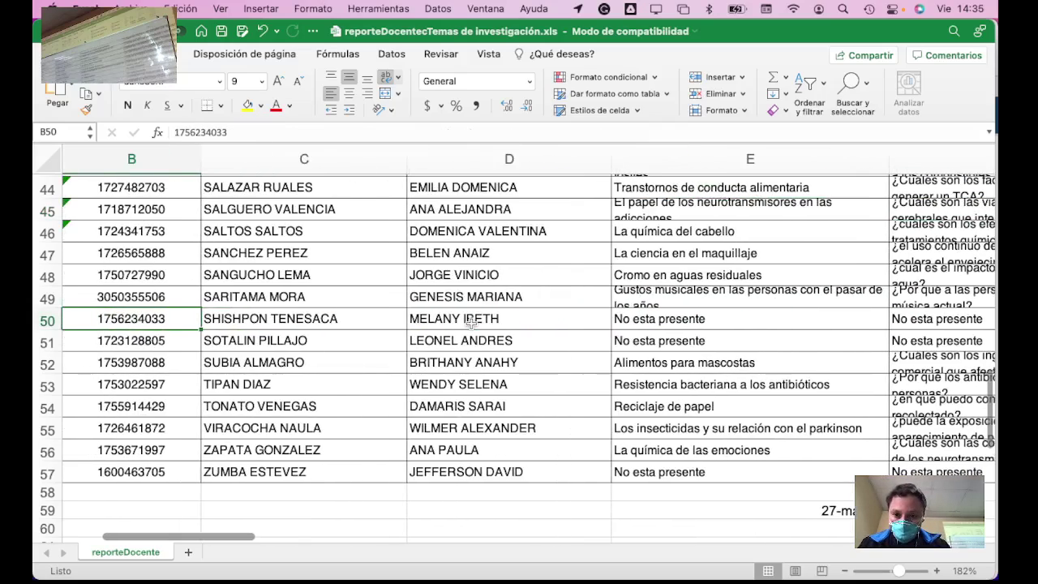
key(Right)
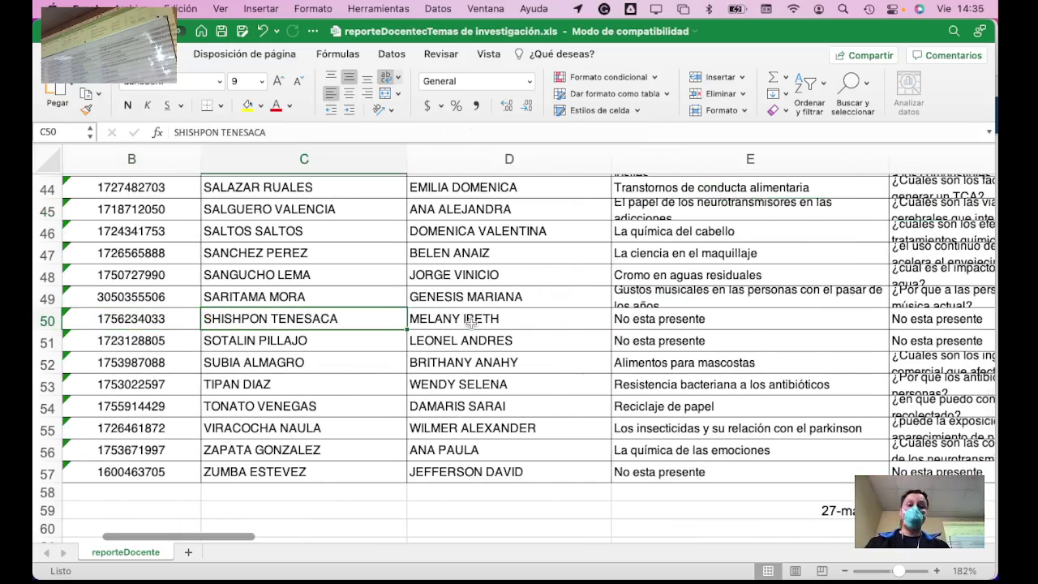
key(Right)
key(Right)
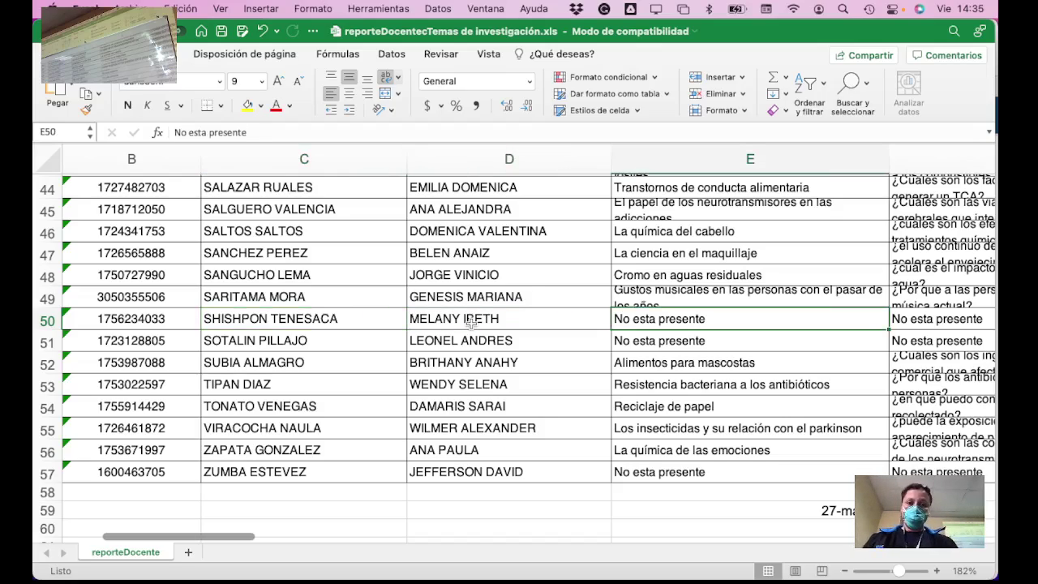
text(Tipo de )
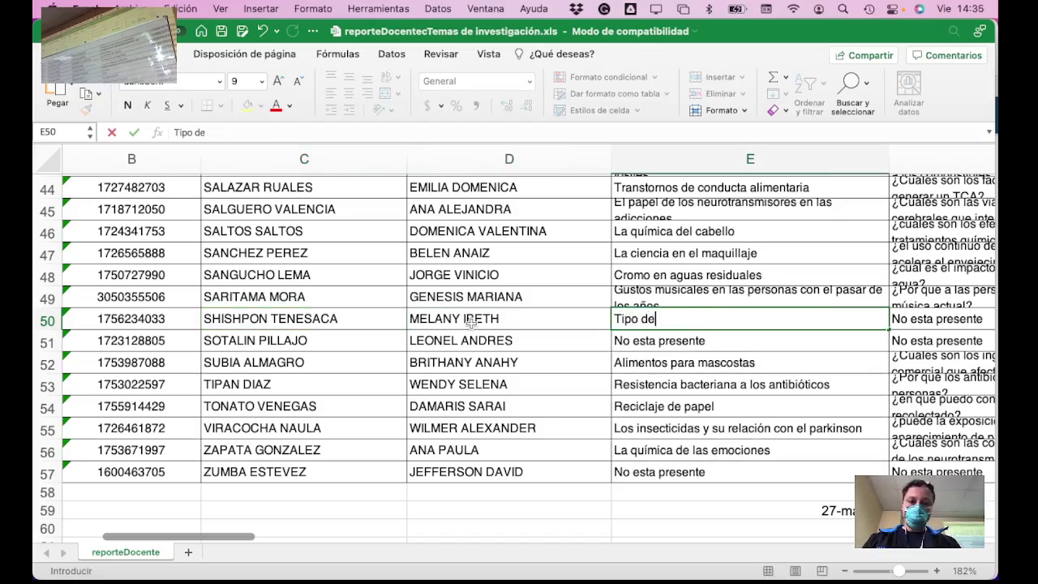
text(papel)
key(Return)
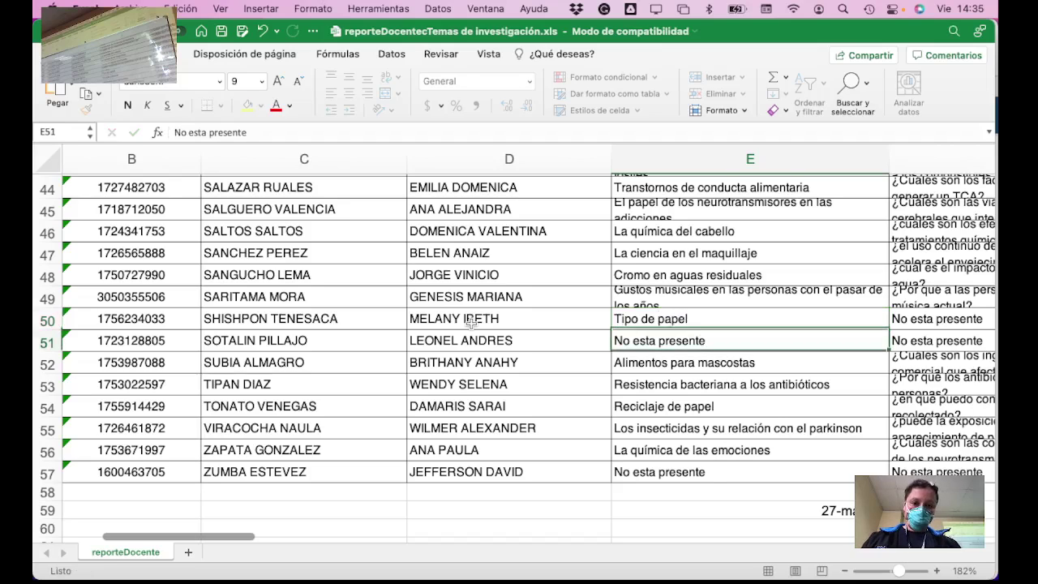
Step: Replace the initial question in cell F50 with "¿Cuáles son las aternativas sustentables para el reemplazo del papel?"
key(Up)
key(Right)
text(¿Cuáles osn)
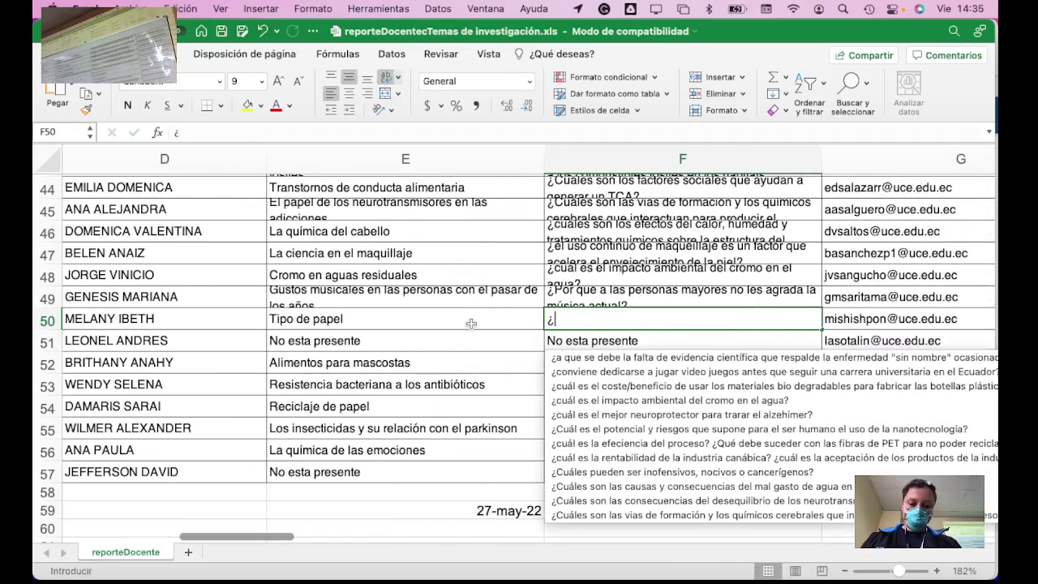
key(BackSpace)
key(BackSpace)
key(BackSpace)
key(BackSpace)
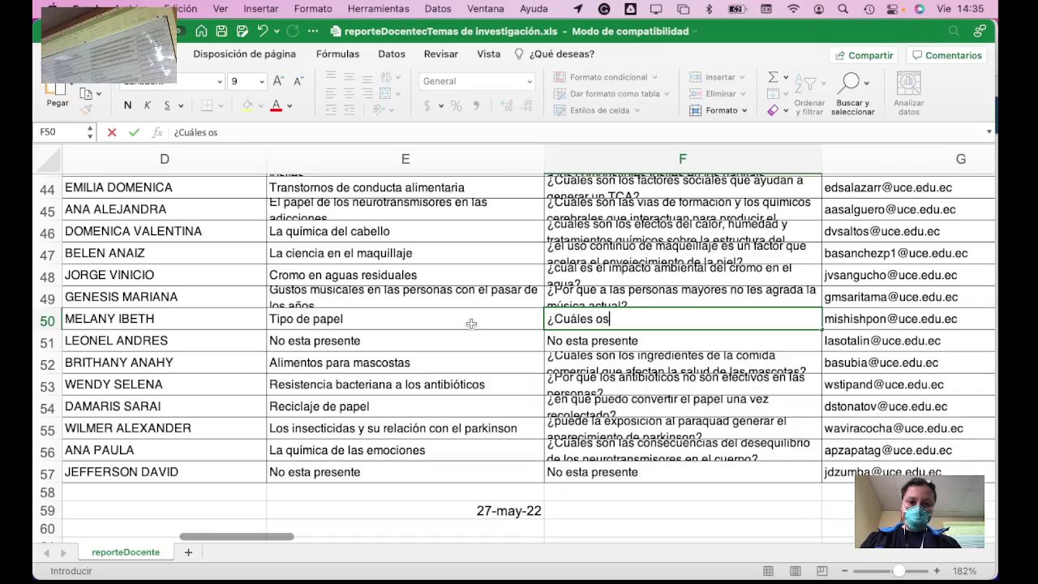
text(son la)
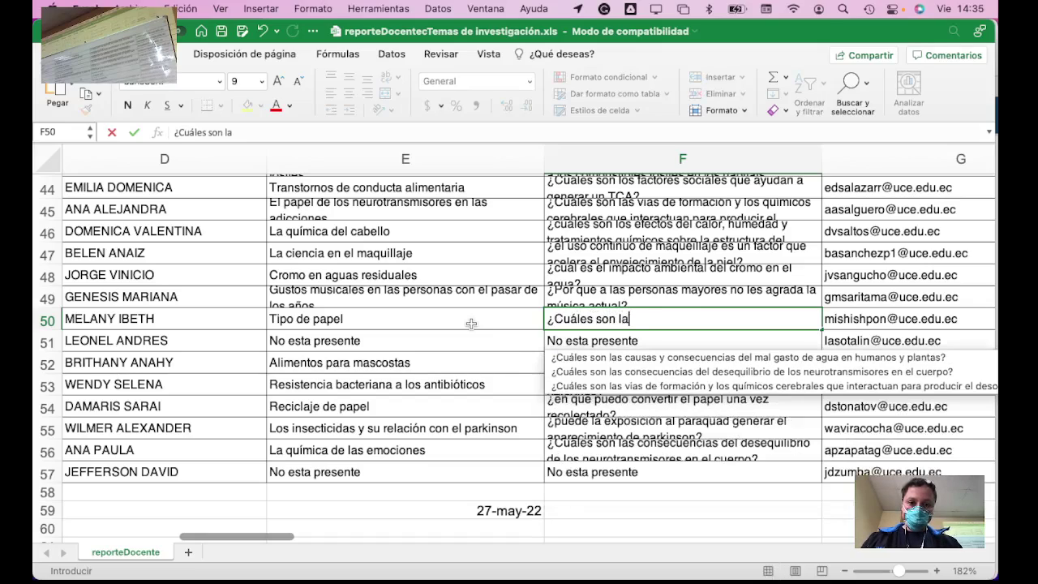
text(s aternativas)
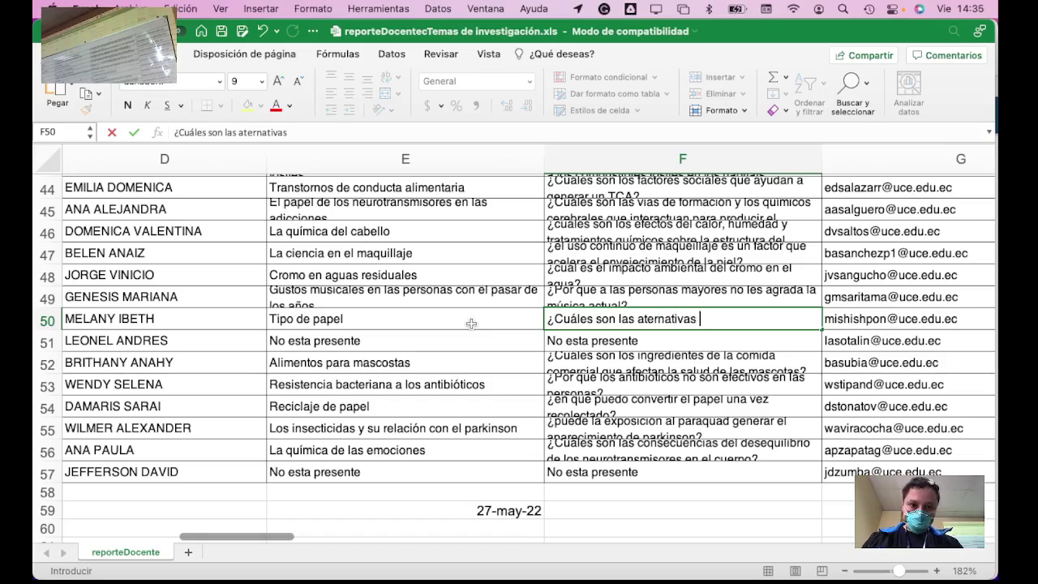
text( sustentables para)
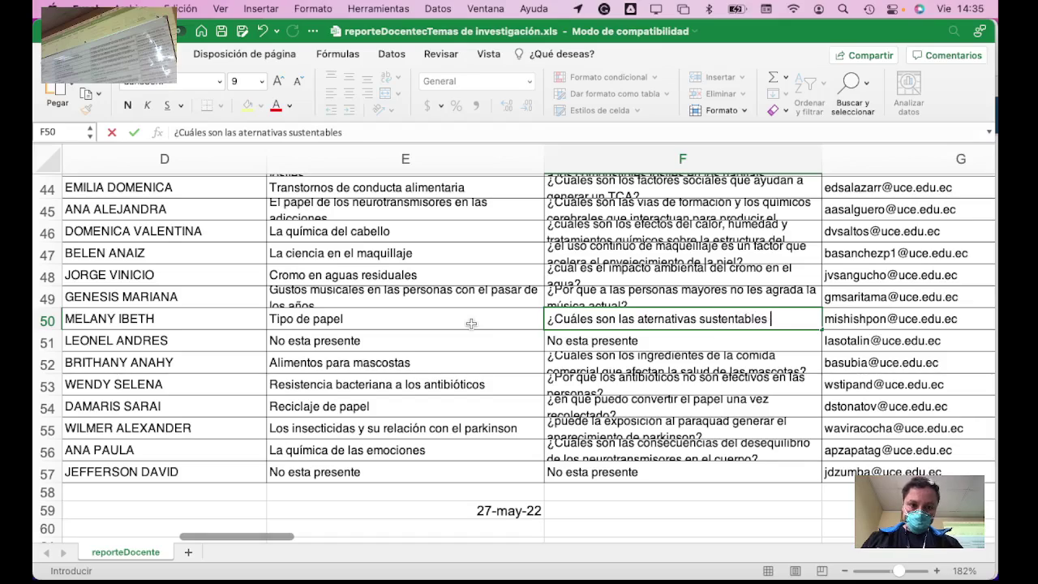
key(BackSpace)
text(a el )
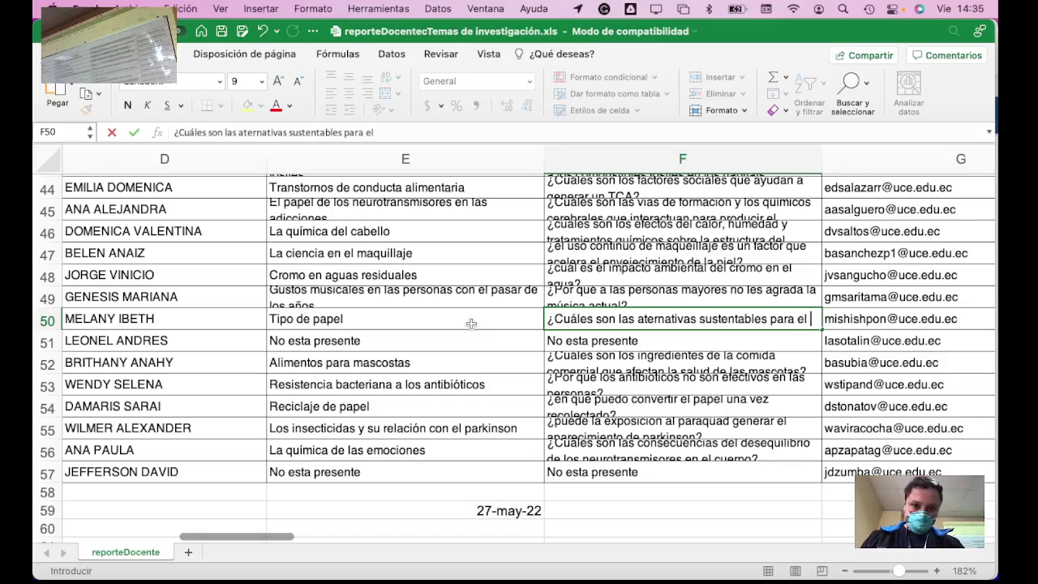
text(reemplazo del papel?)
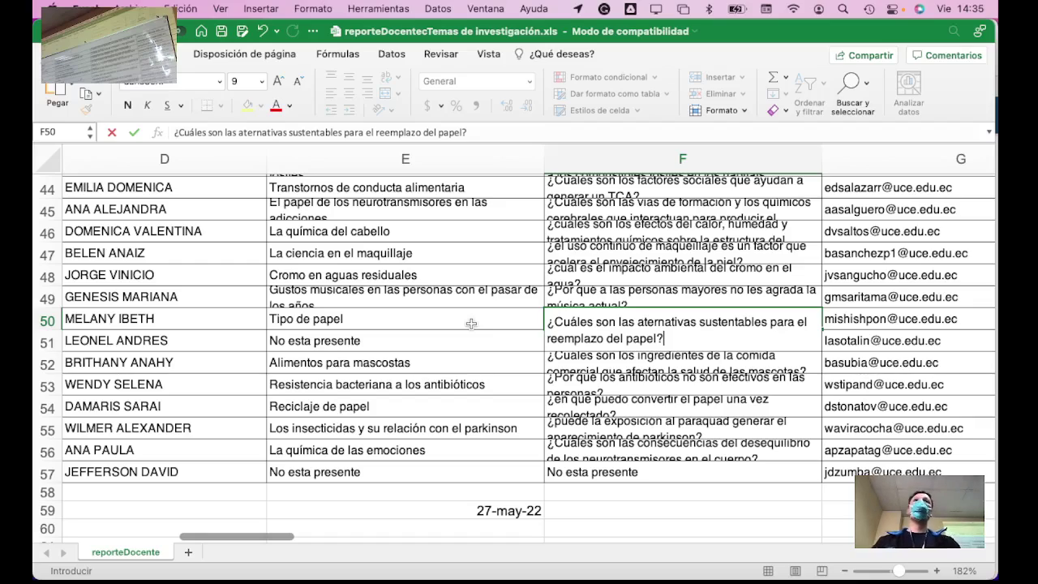
key(Return)
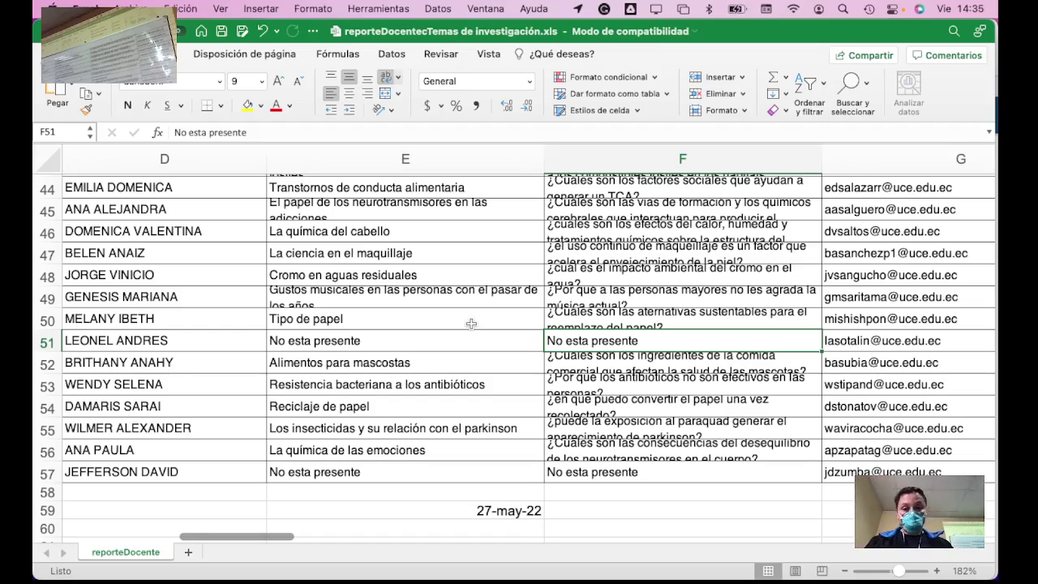
Step: Check the surname of the absent student in row 51 and save the workbook
key(Left)
key(Left)
key(Left)
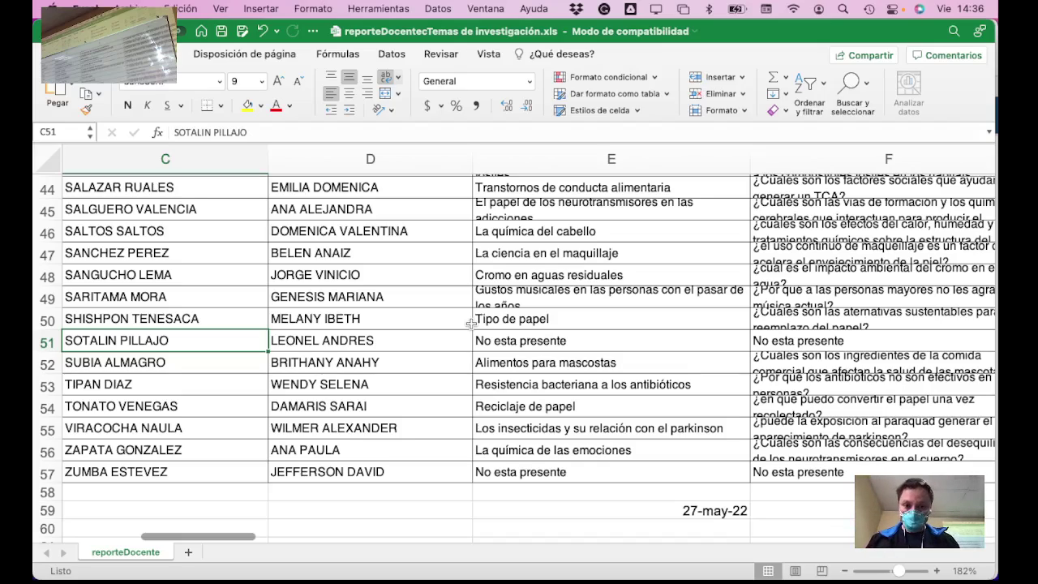
key(Right)
key(Right)
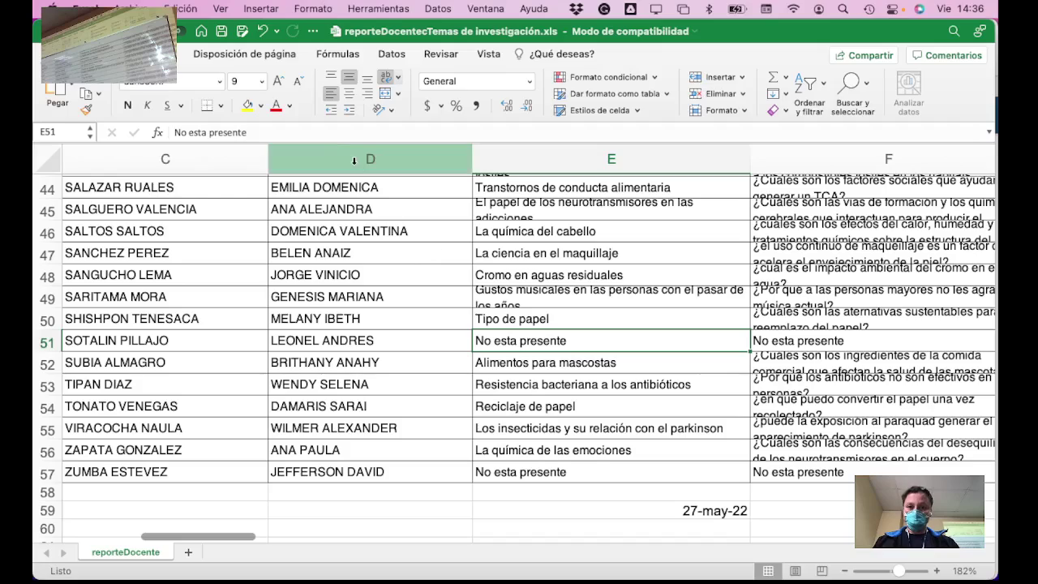
click(220, 34)
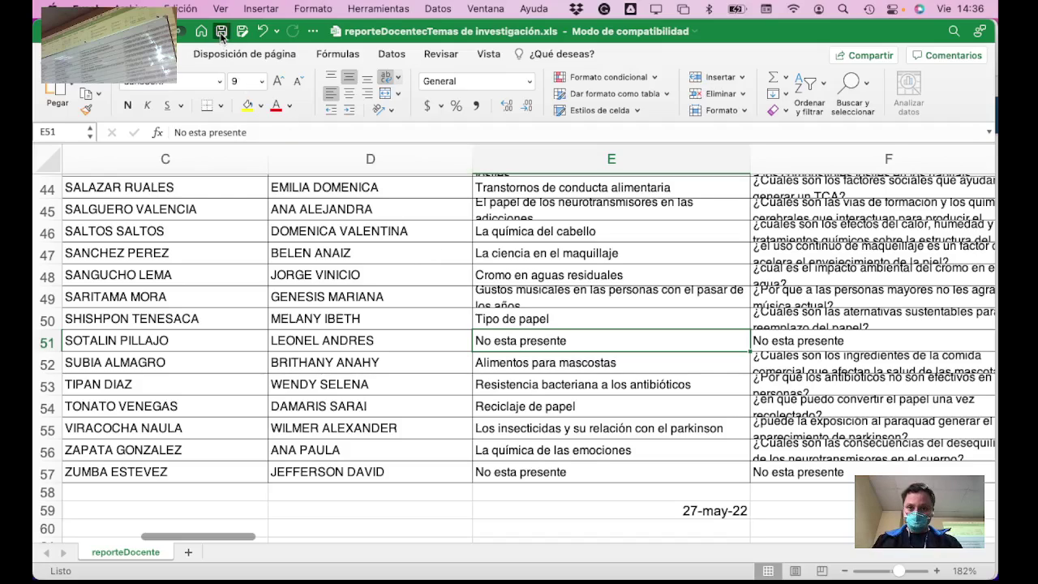
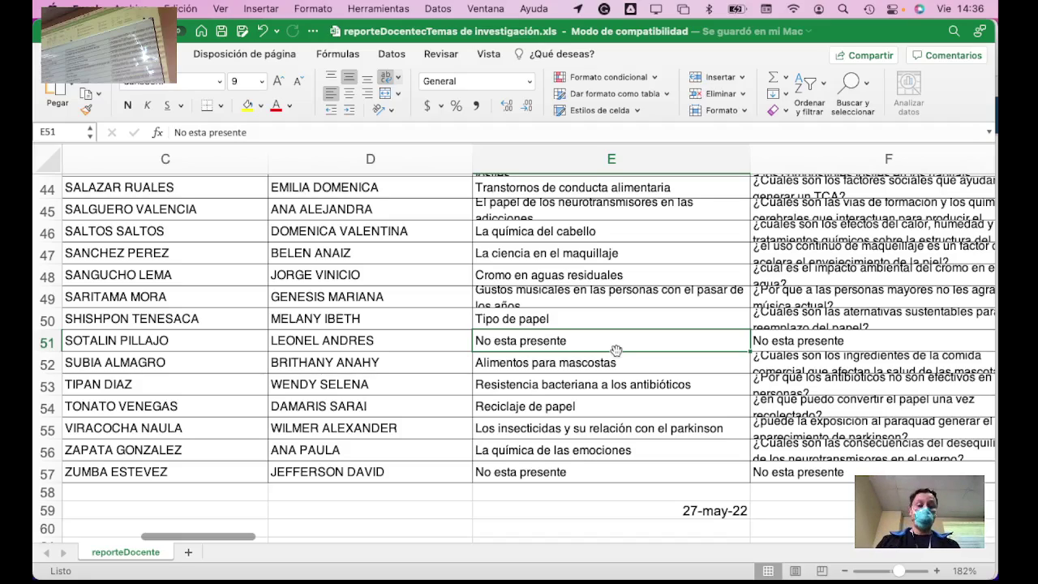
Step: Replace the research topic in cell E51 with "El futbol es ocio o negocio"
scroll(616, 350, right, 3)
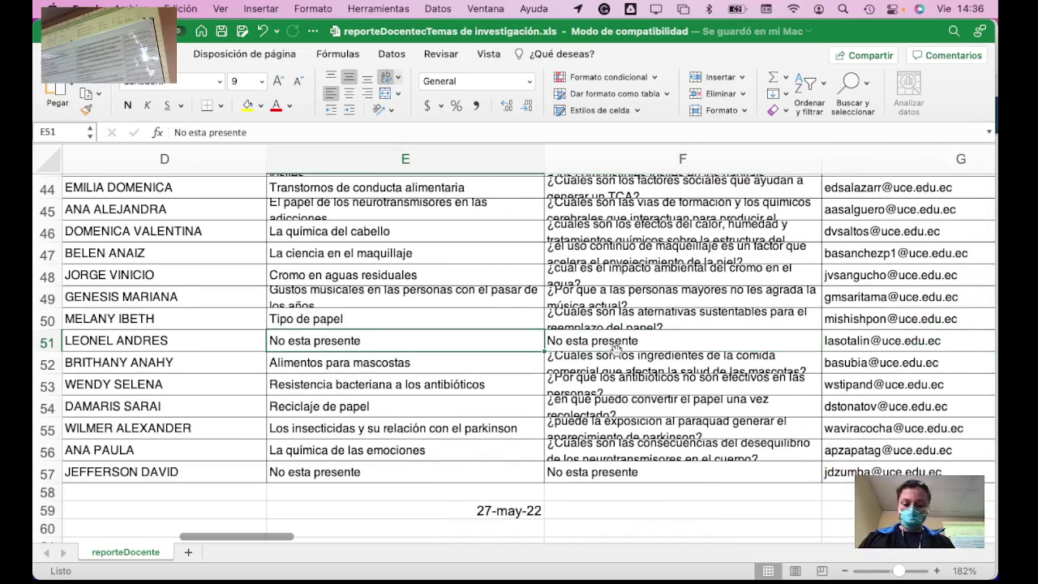
text(El fut)
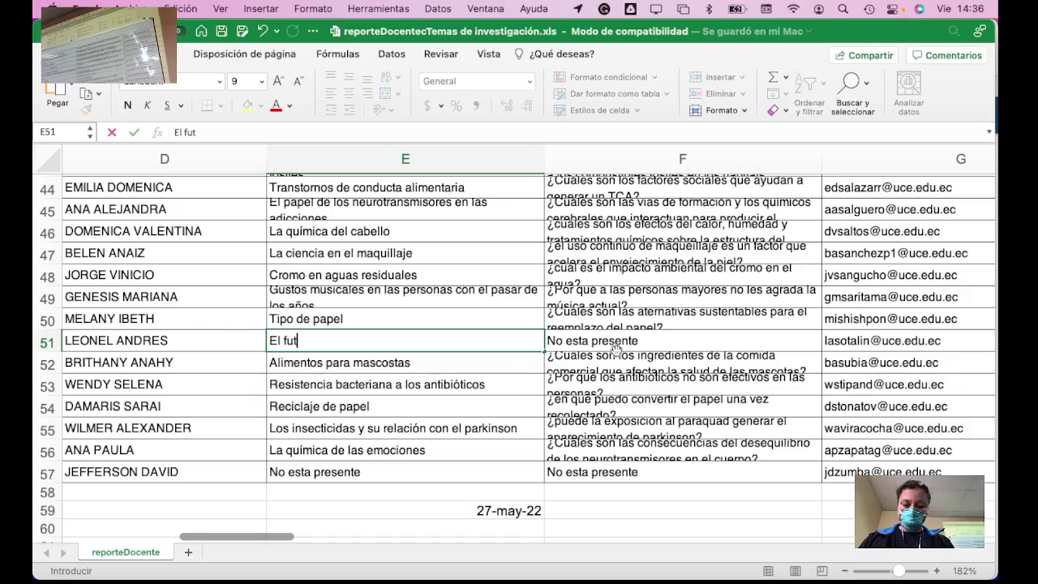
text(bol es ocio )
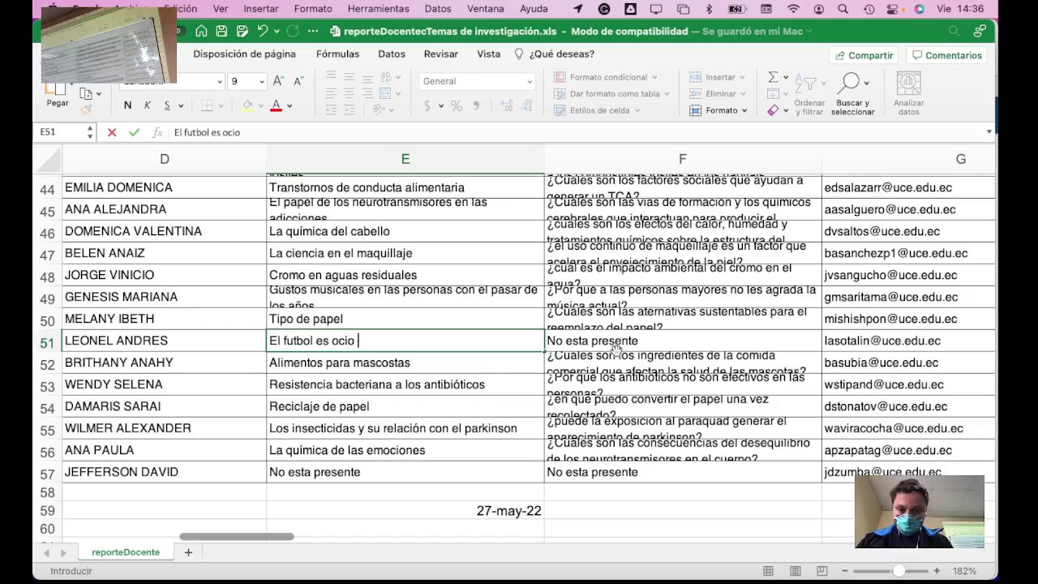
text(o negocio)
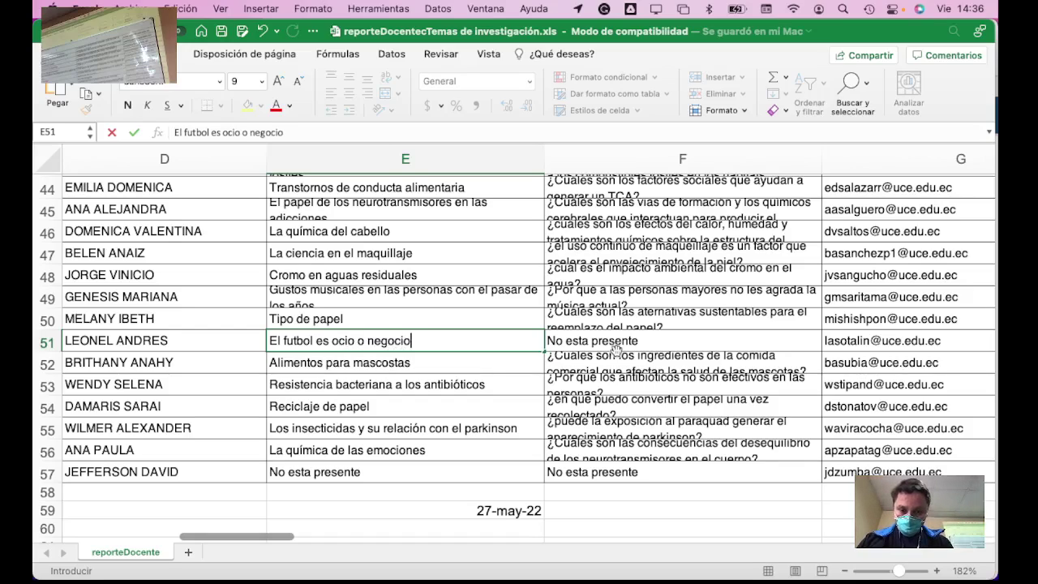
key(Return)
Step: Replace the initial question in cell F51 with "¿Por qué el futbol ha dejado de ser un deporte?"
key(Up)
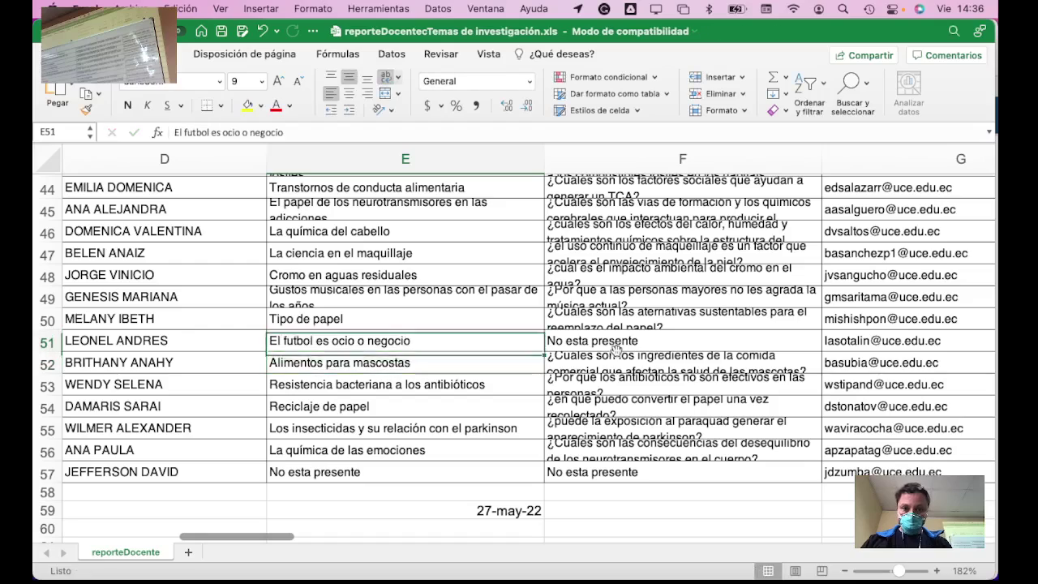
key(Right)
text(¿)
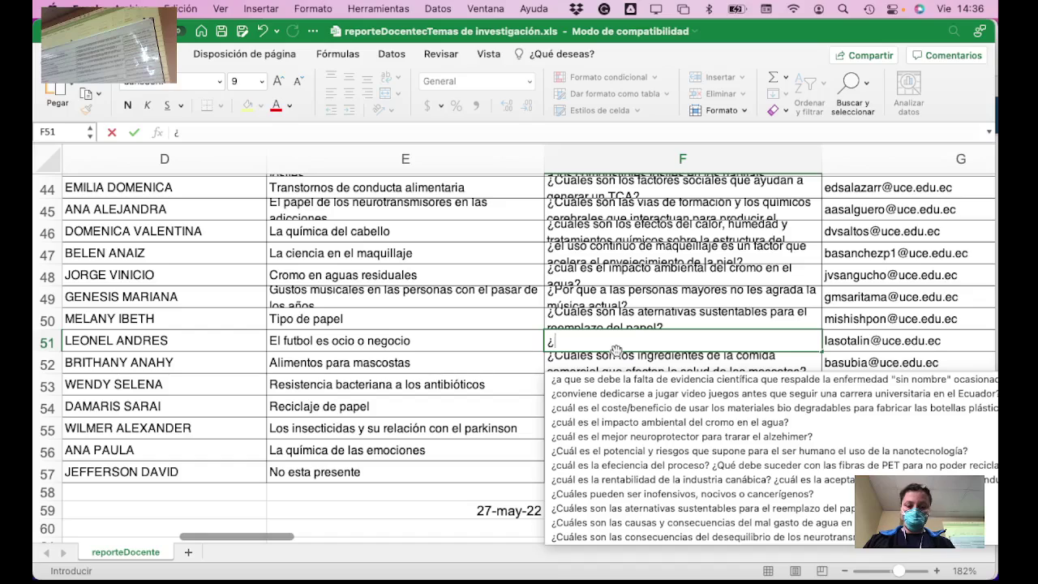
text(Por qué el )
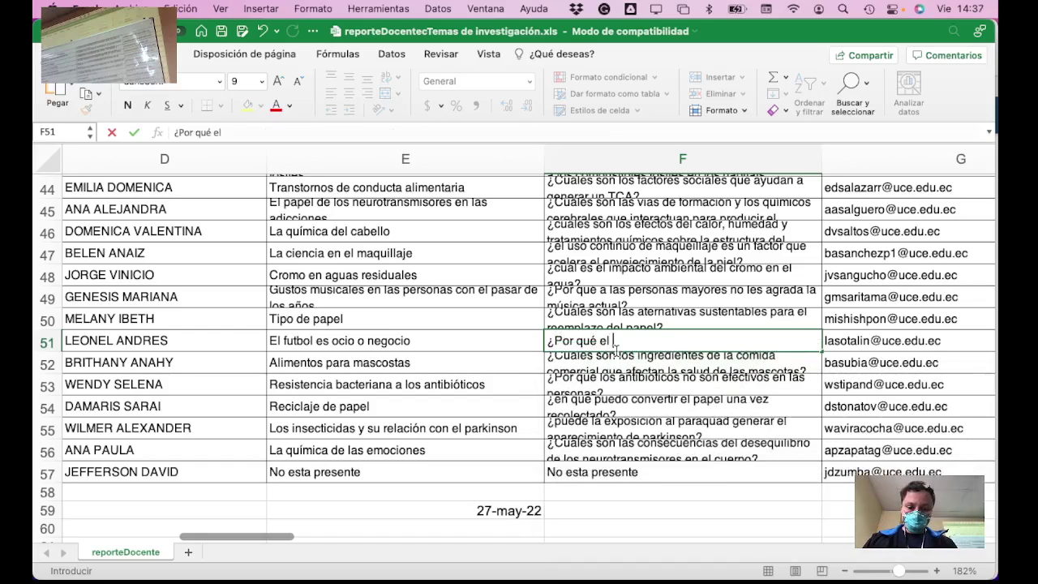
text(futbol )
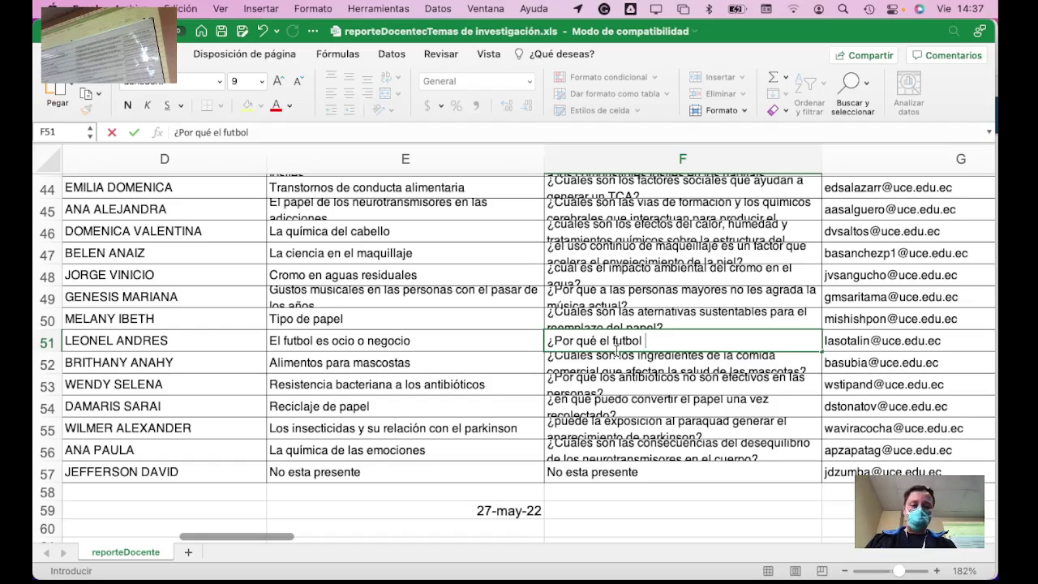
text(ha )
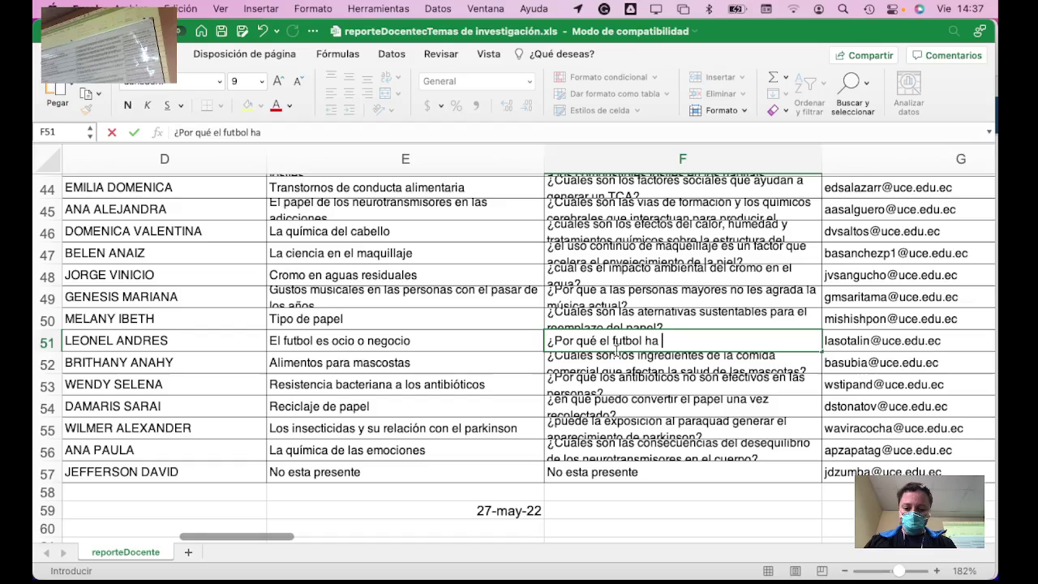
text(dejado de ser un deporte)
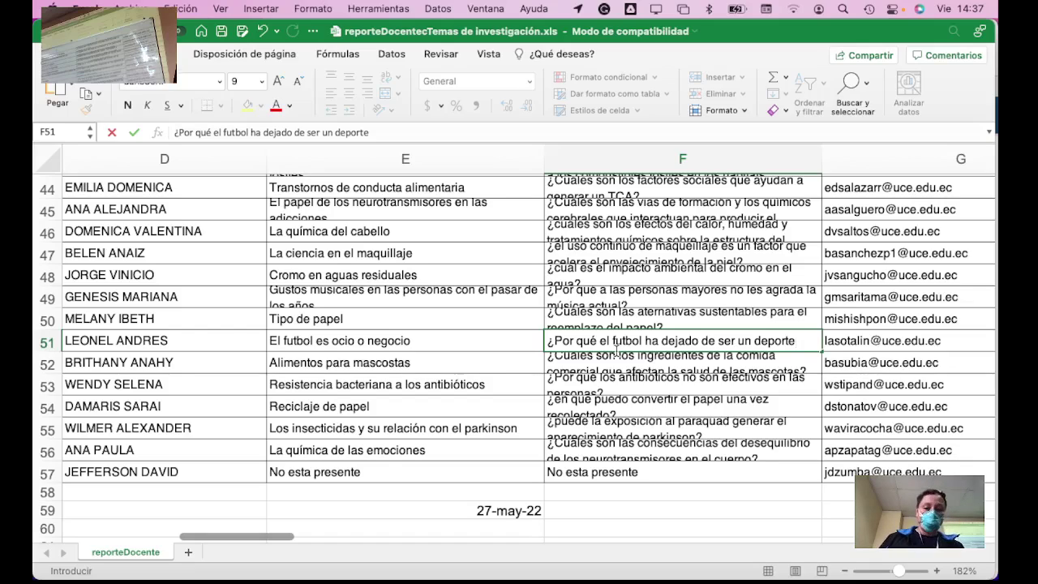
text(?)
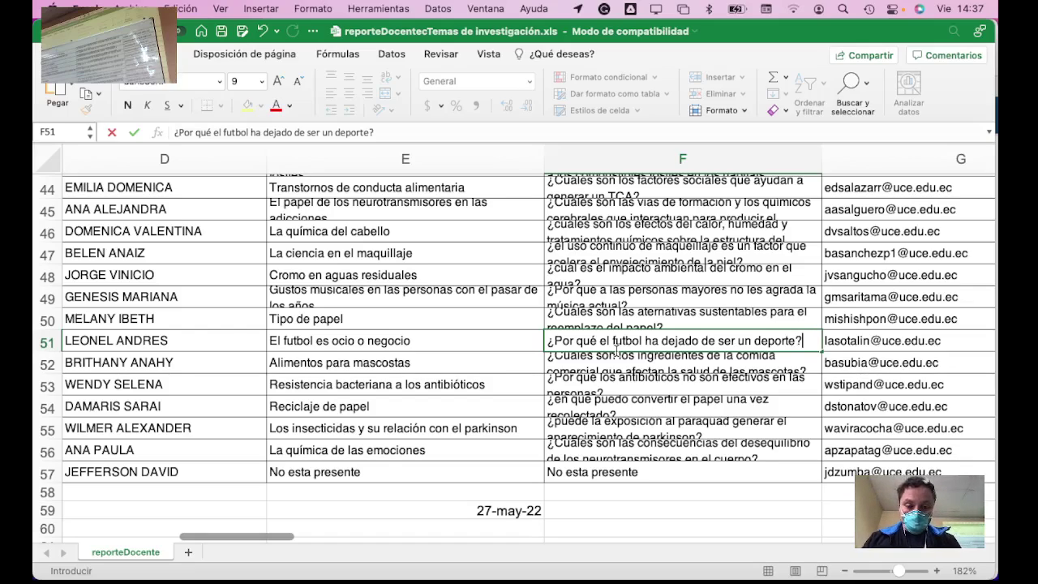
key(Return)
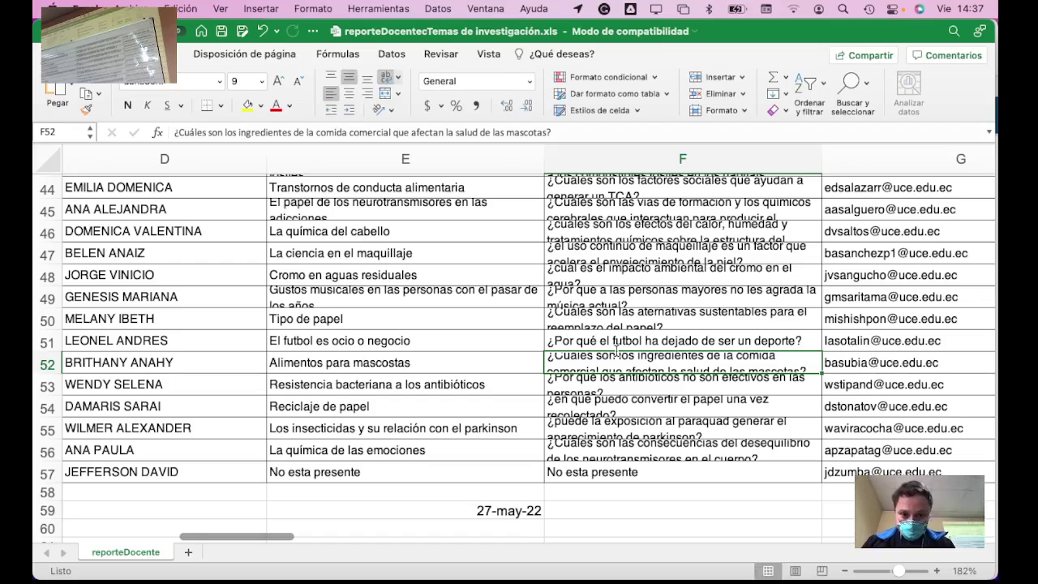
Step: Go down to the absent student's entry in row 57, check the surname in column C and return to the topic cell E57
key(Down)
key(Down)
key(Down)
key(Down)
key(Down)
key(Left)
key(Left)
key(Left)
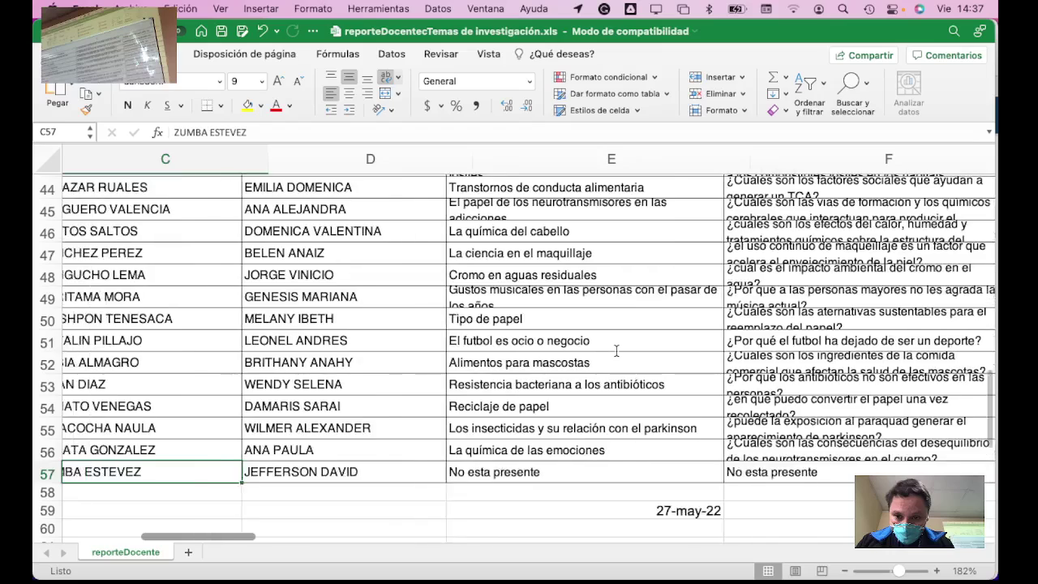
key(Right)
key(Right)
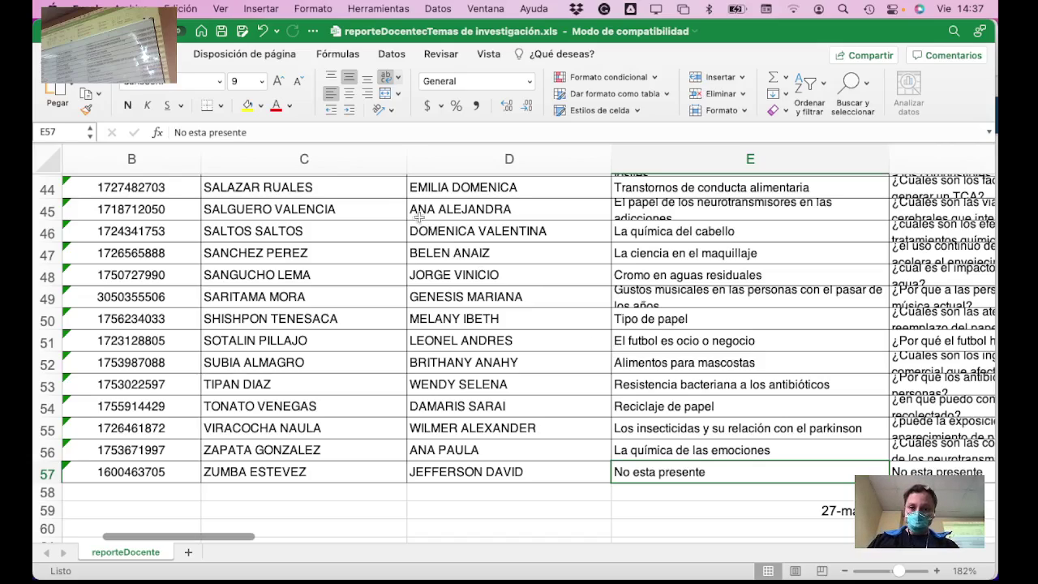
Step: Replace the research topic in cell E57 with "Obtenciónm de polímeros"
click(260, 132)
key(BackSpace)
key(BackSpace)
key(BackSpace)
key(BackSpace)
key(BackSpace)
key(BackSpace)
key(BackSpace)
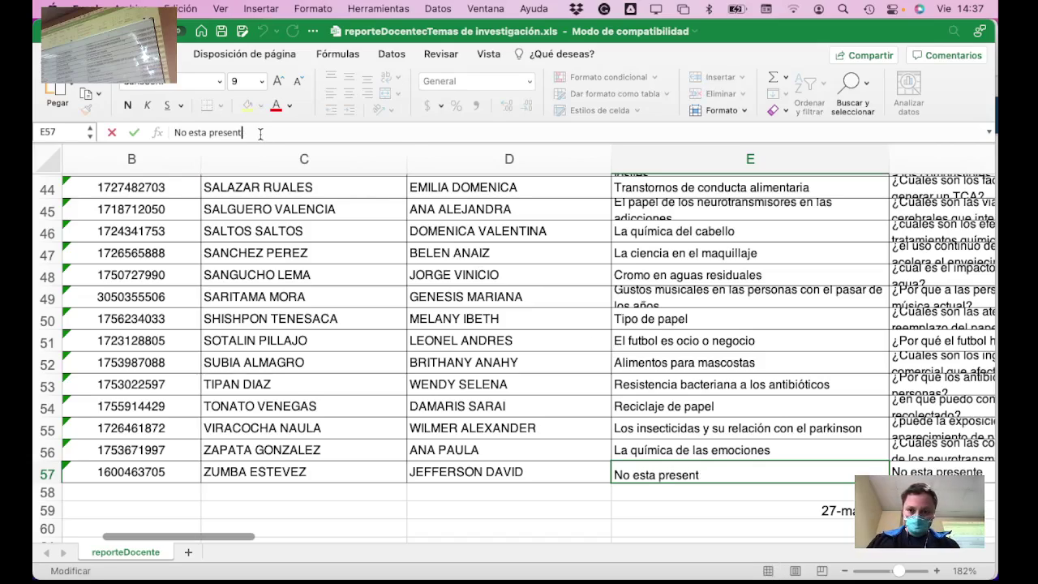
key(BackSpace)
key(BackSpace)
key(BackSpace)
key(BackSpace)
key(BackSpace)
key(BackSpace)
key(BackSpace)
key(BackSpace)
key(BackSpace)
text(Obt)
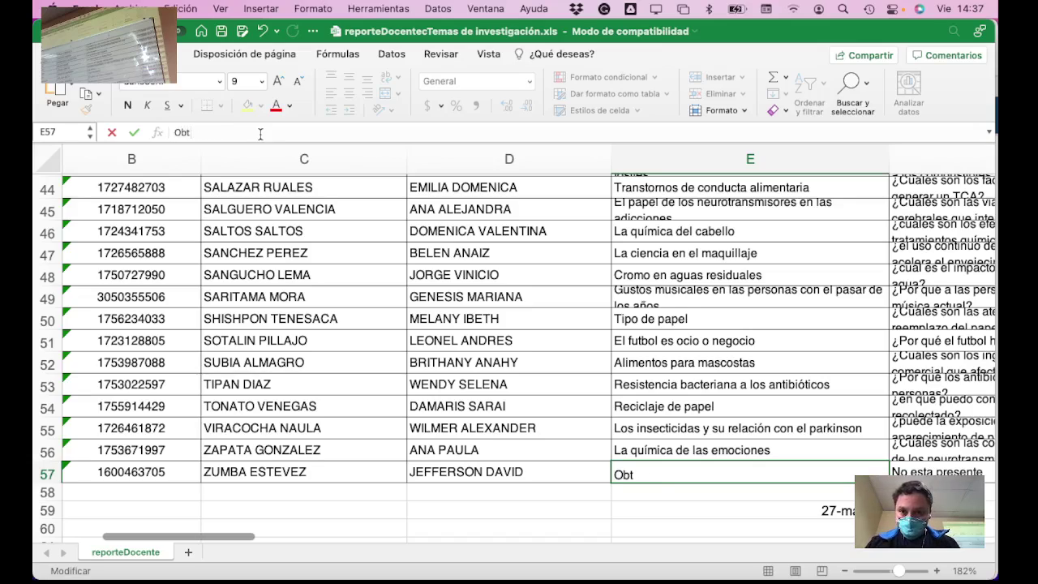
key(BackSpace)
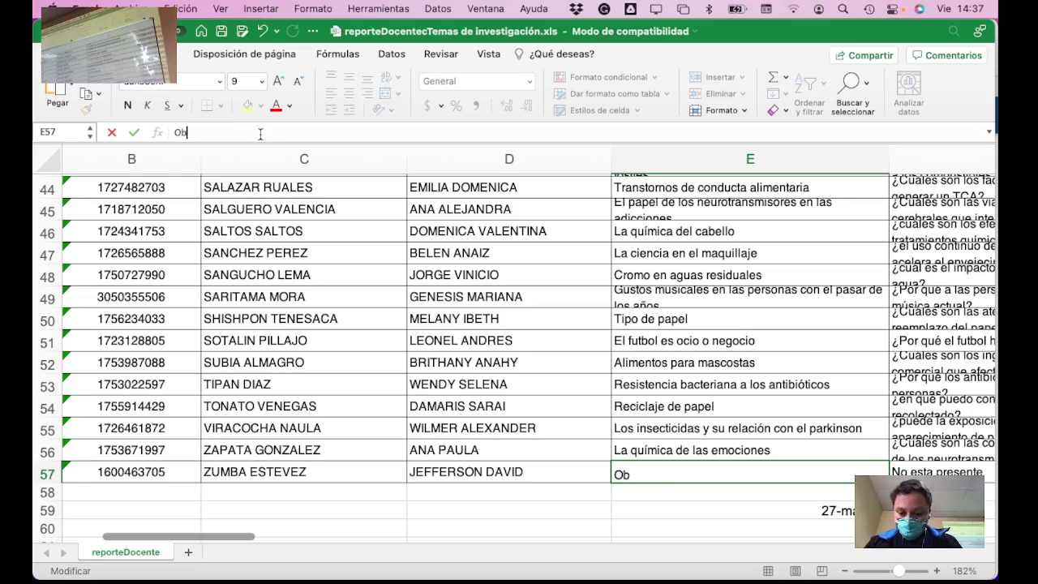
text(tenciónm d)
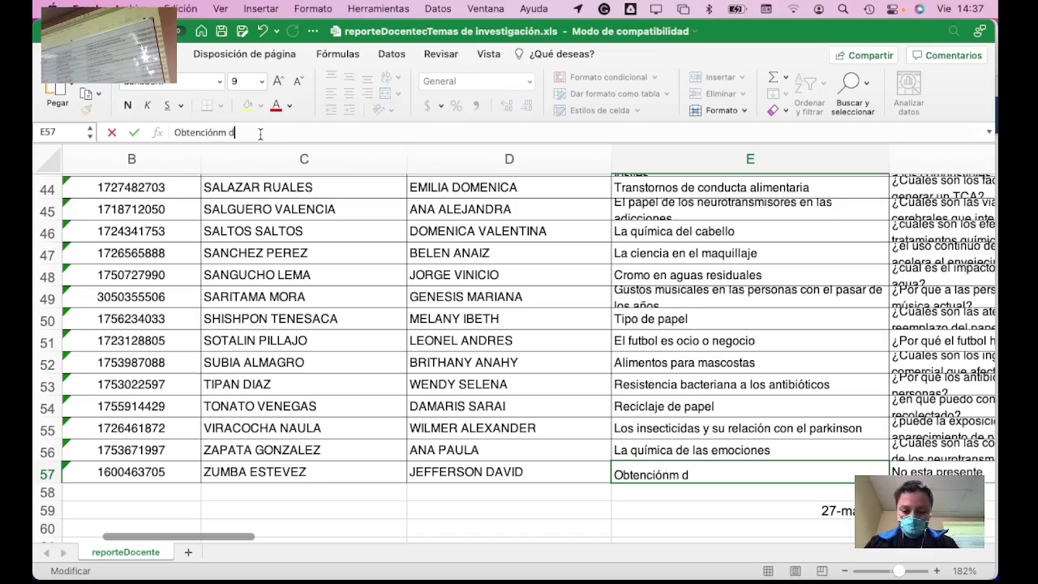
text(e políme)
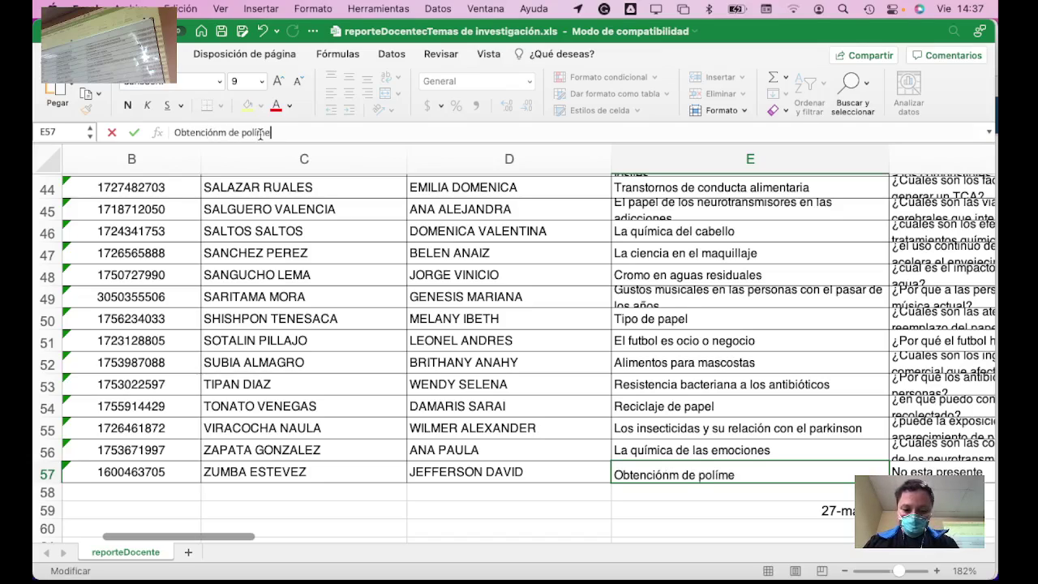
text(ros)
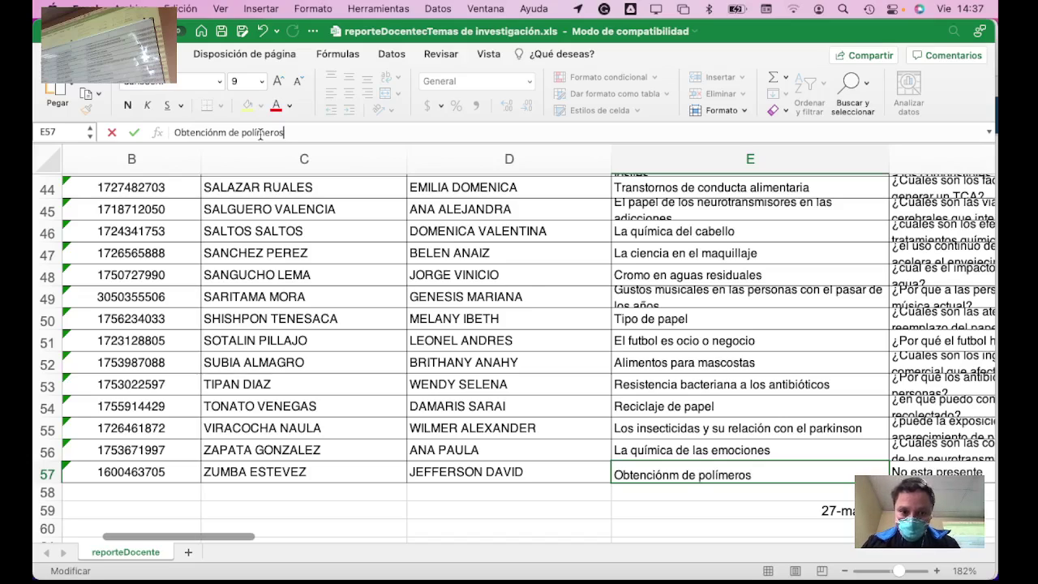
key(Tab)
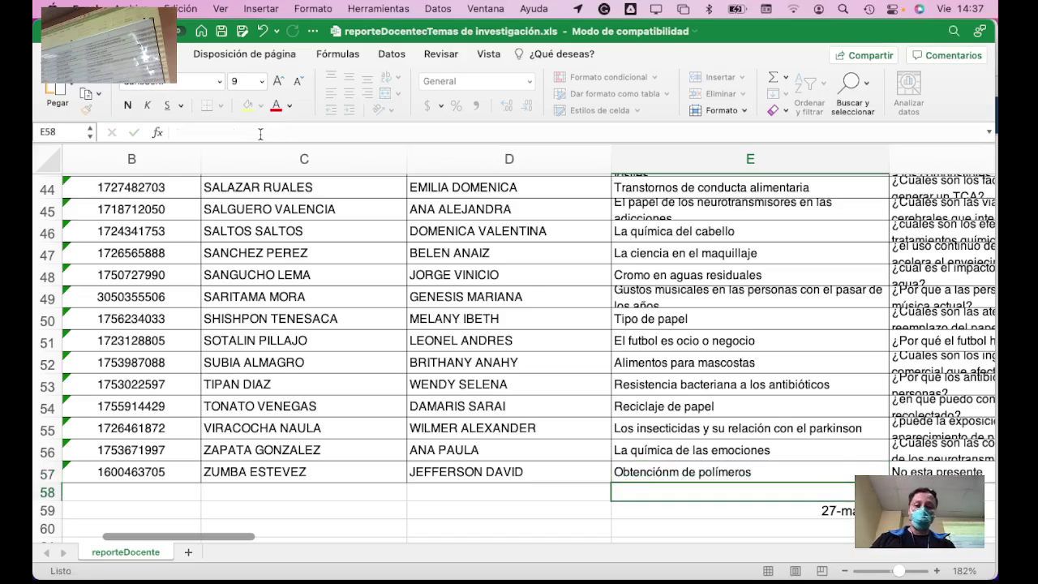
Step: Replace the initial question in cell F57 with "¿es posible obtener un bioplásticop a partir del arbol Lechero?"
text(¿es posible )
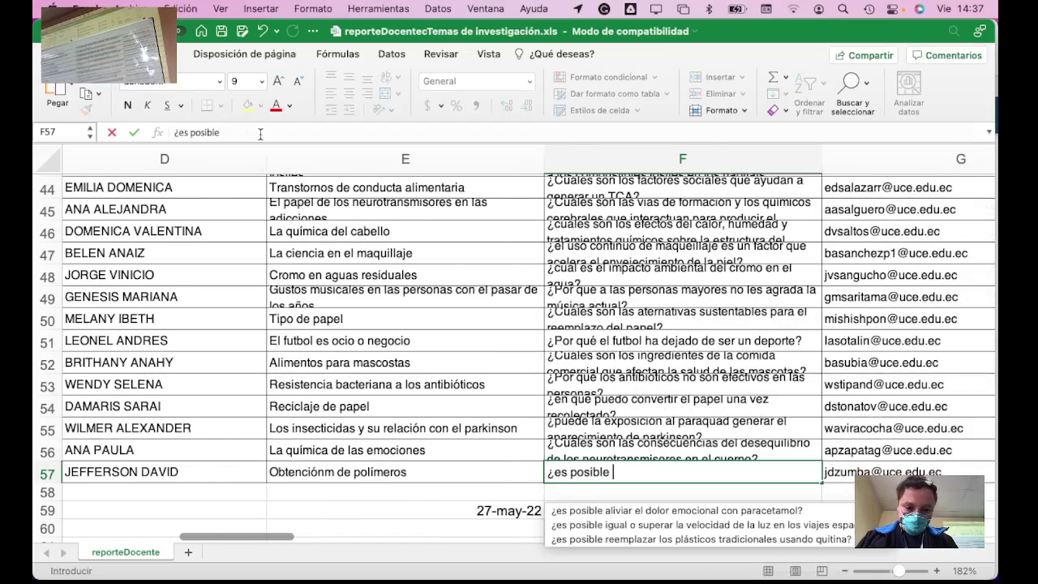
text(obtener un )
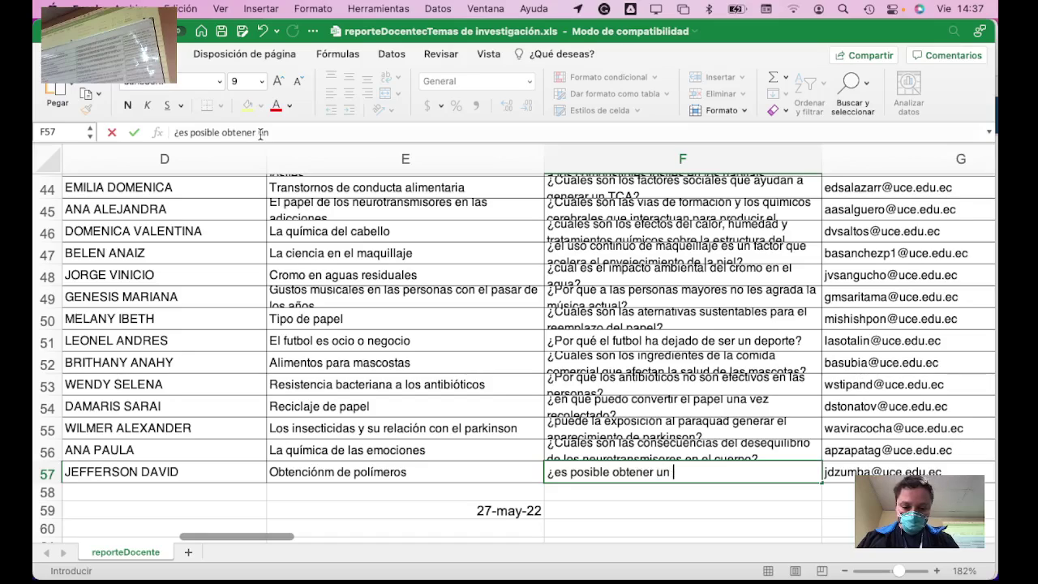
text(bioplásti)
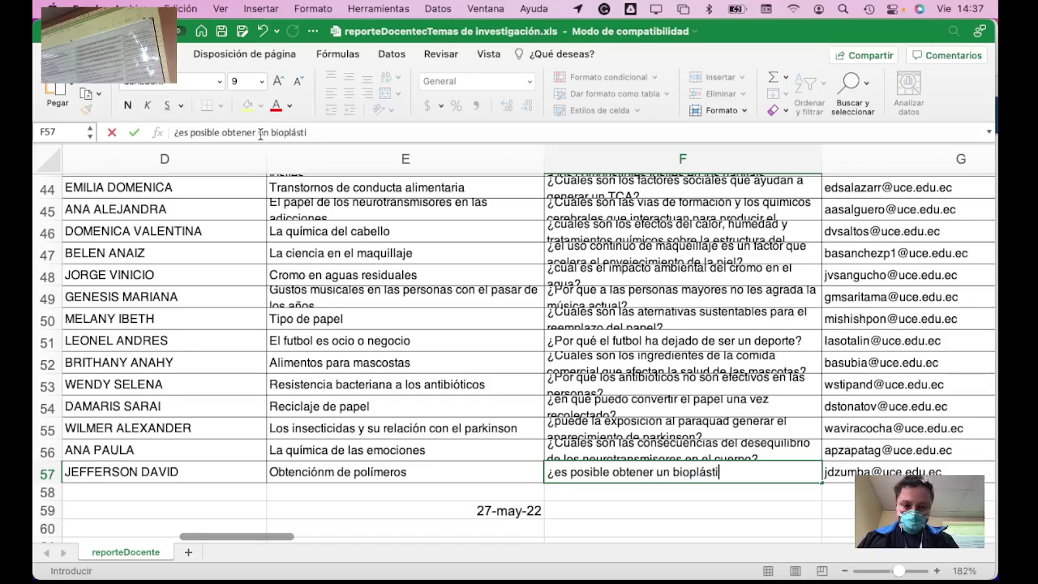
text(cop a partir del )
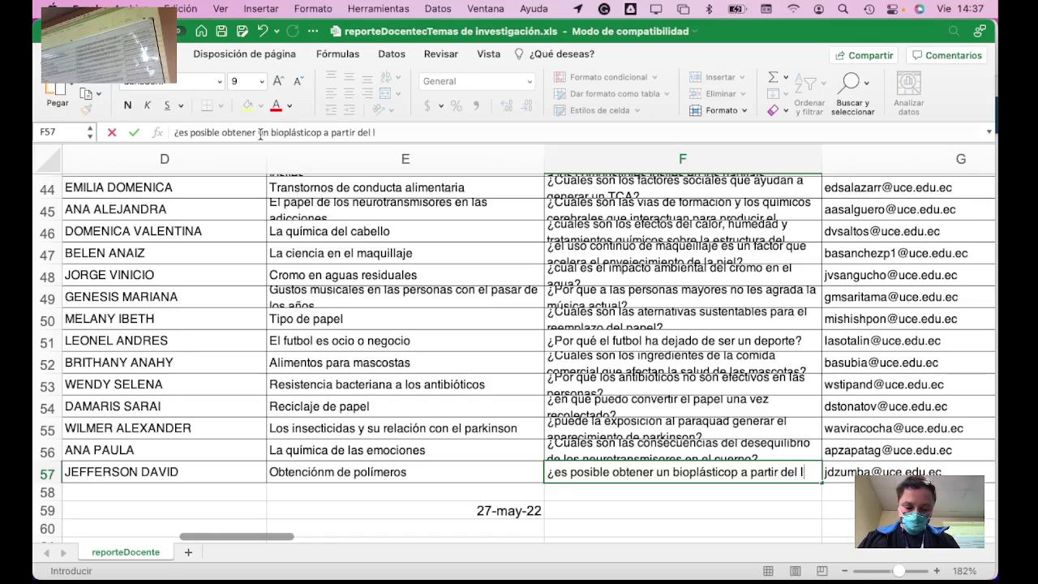
text(arb)
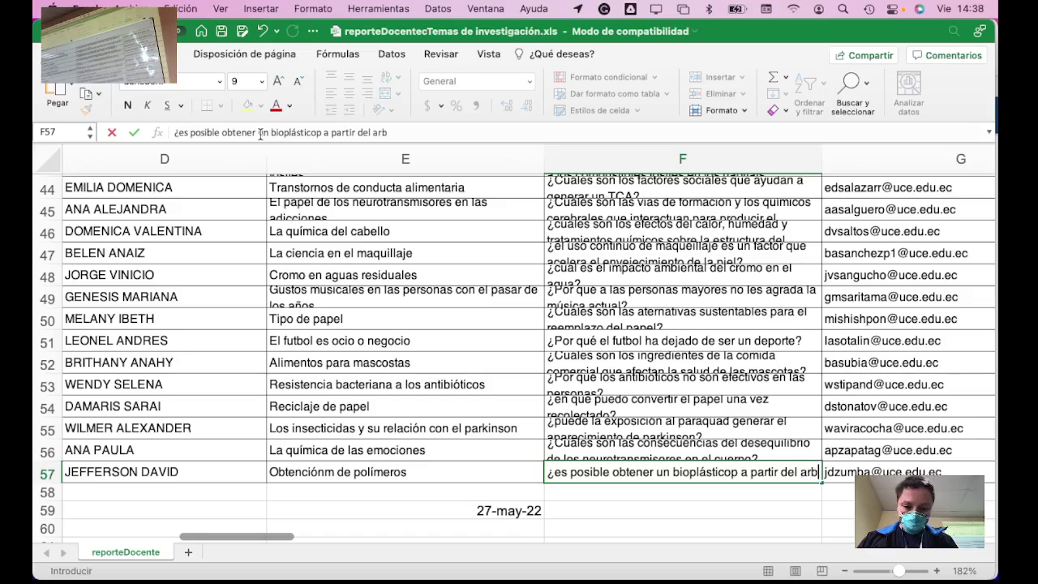
text(ol Lechero?)
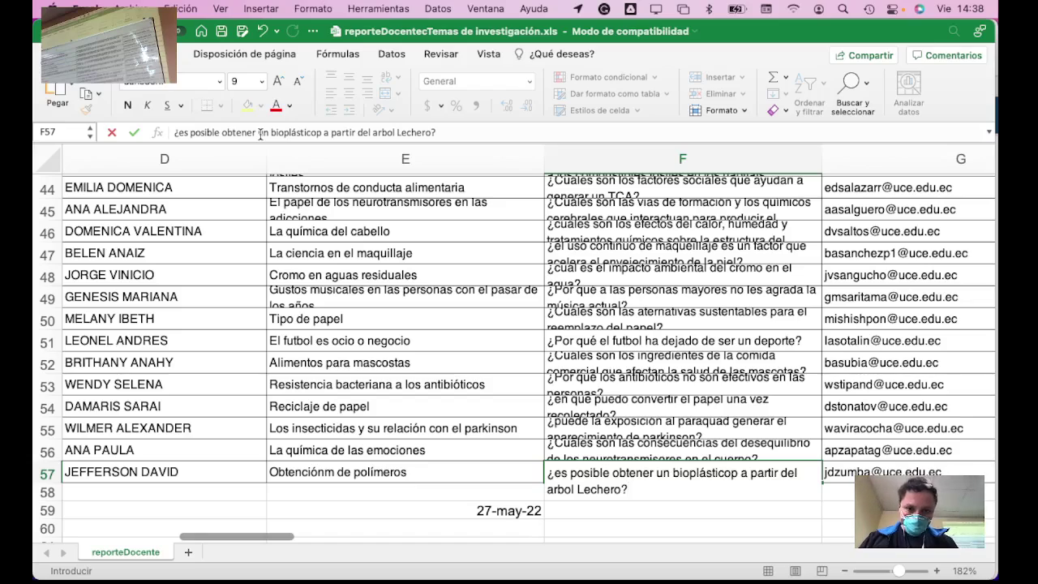
key(Return)
Step: Enter the date 03-junio-2022 in cell F59, beneath the initial questions column
key(Down)
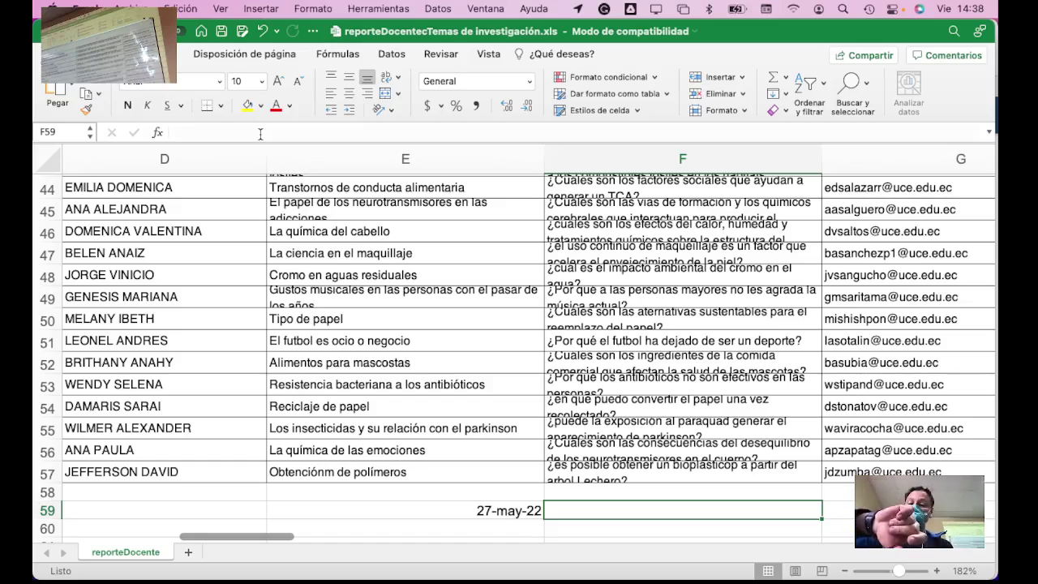
text(03-ju)
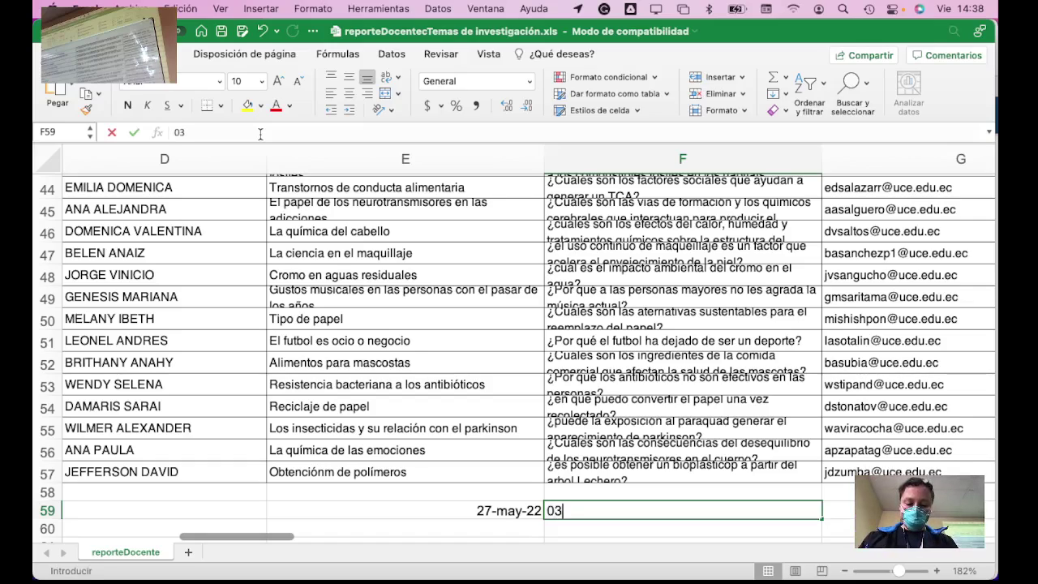
text(-2022)
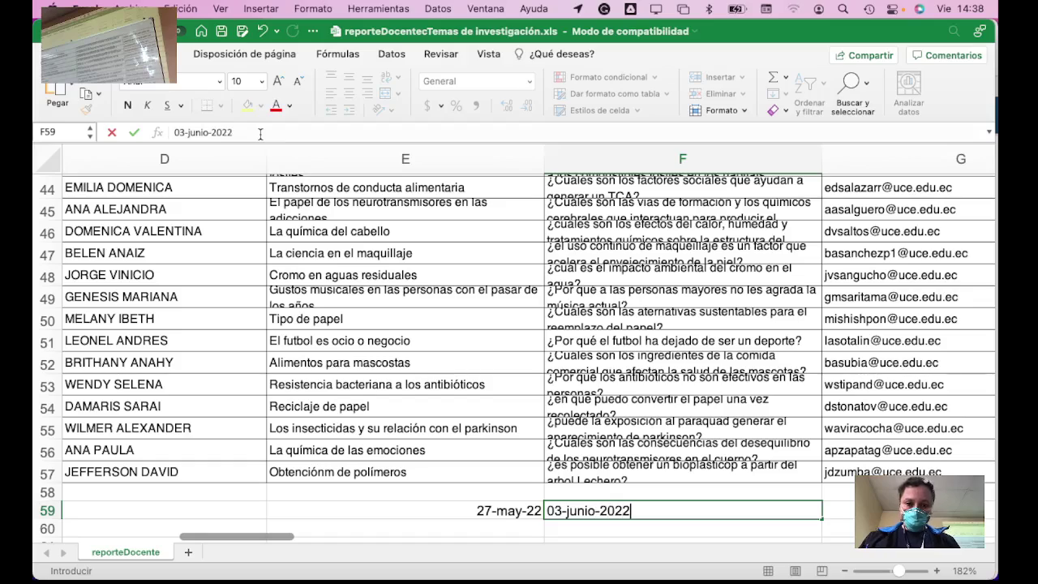
key(Return)
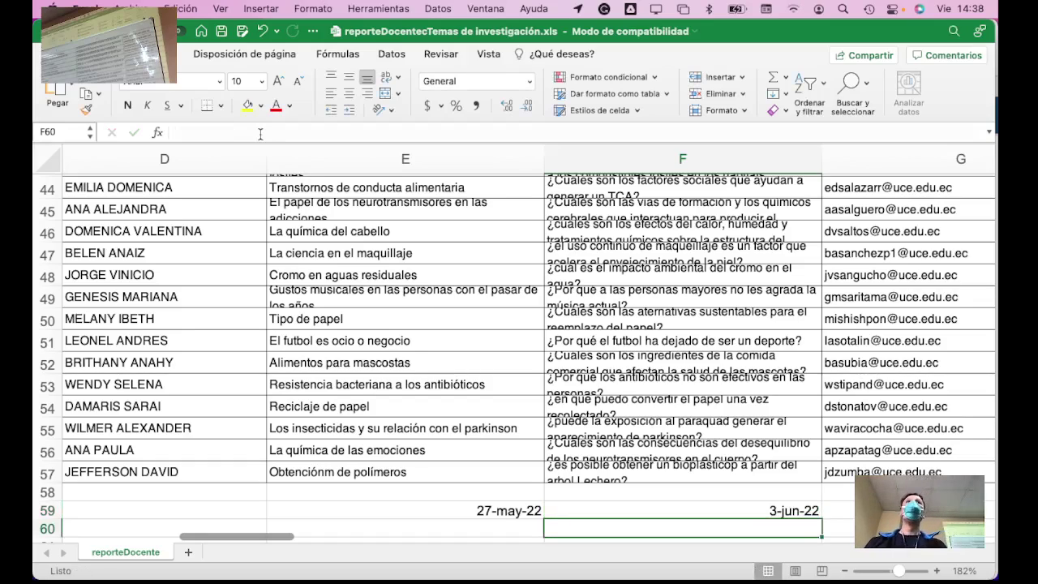
Step: Go up the surname column to row 48 and check that student's name, research topic and initial question, returning to cell E48
key(Up)
key(Up)
key(Up)
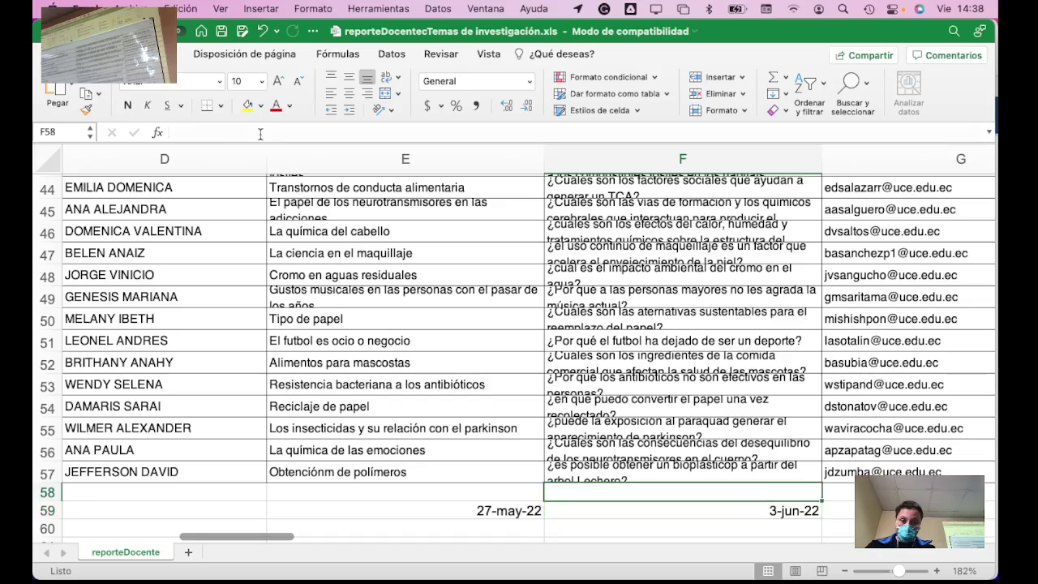
key(Left)
key(Left)
key(Left)
key(Left)
key(Left)
key(Right)
key(Right)
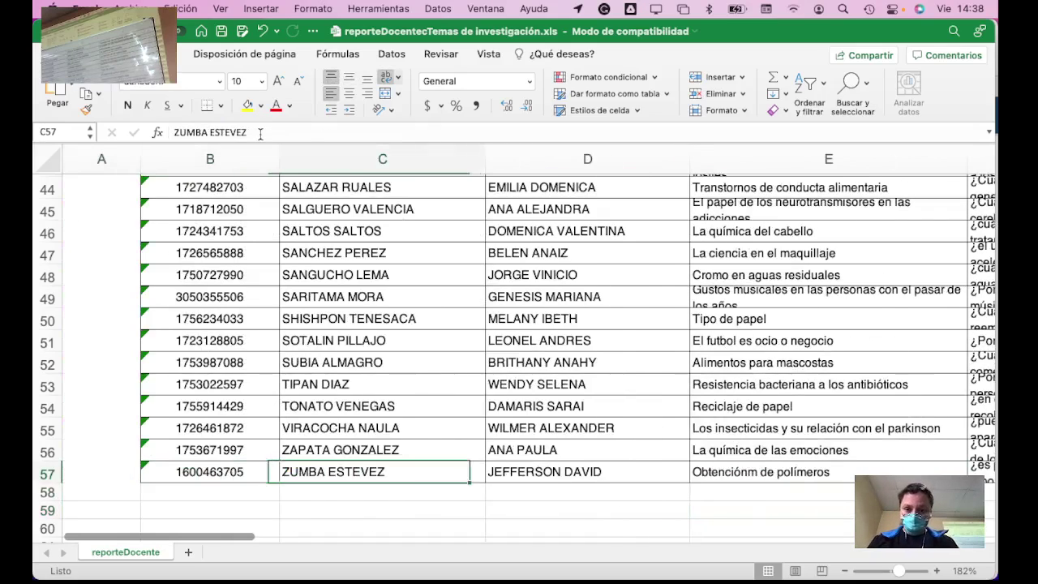
key(Up)
key(Up)
key(Up)
key(Up)
key(Up)
key(Up)
key(Up)
key(Up)
key(Up)
key(Up)
key(Up)
key(Up)
key(Up)
key(Up)
key(Down)
key(Down)
key(Down)
key(Down)
key(Down)
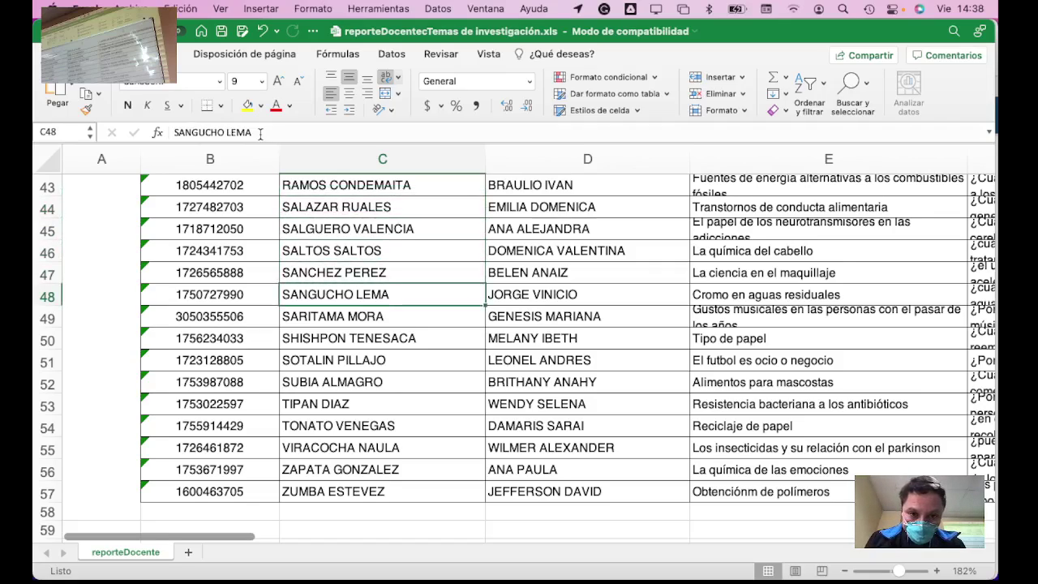
key(Right)
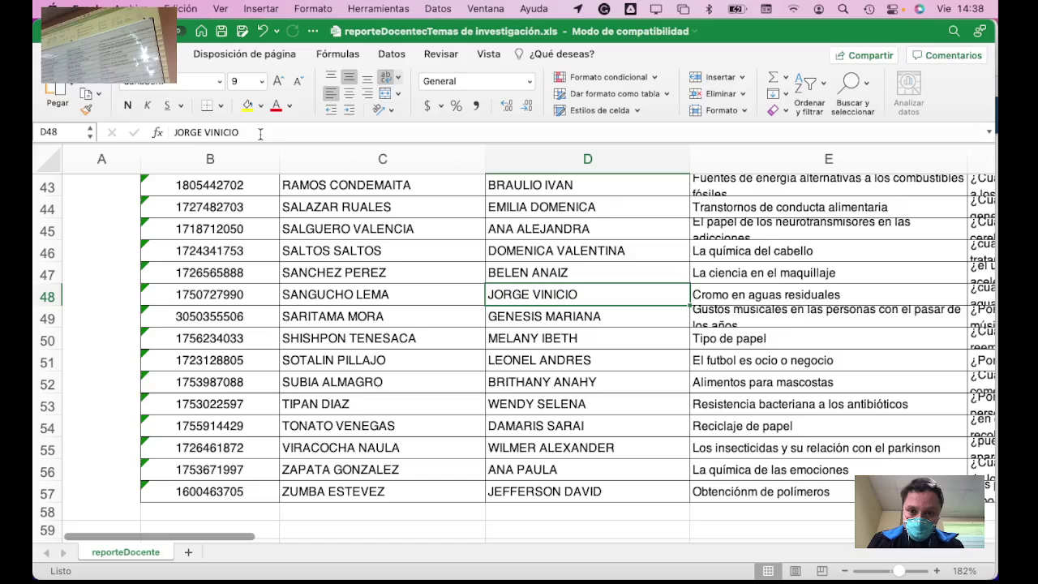
key(Right)
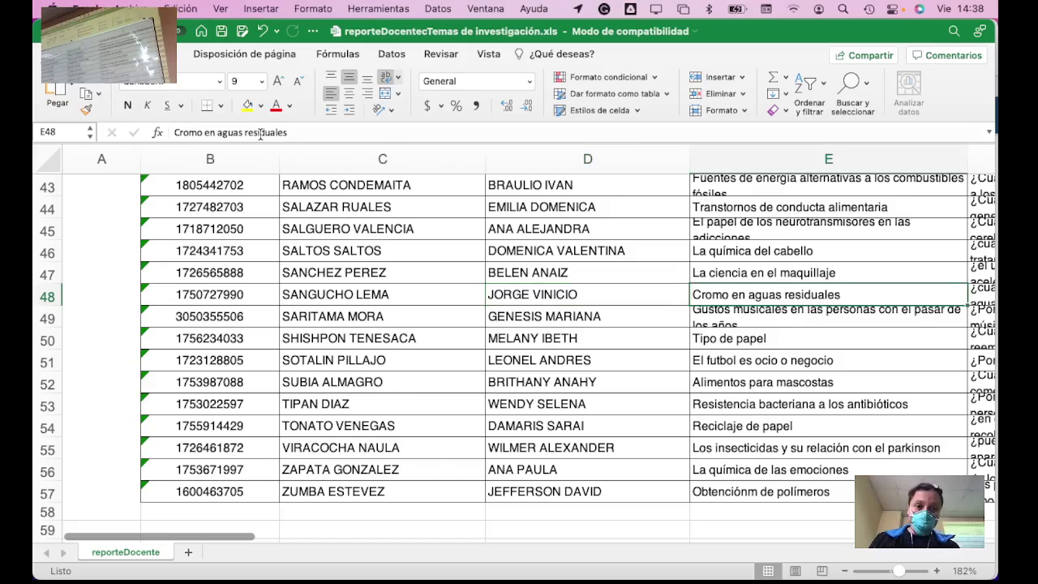
key(Right)
key(Left)
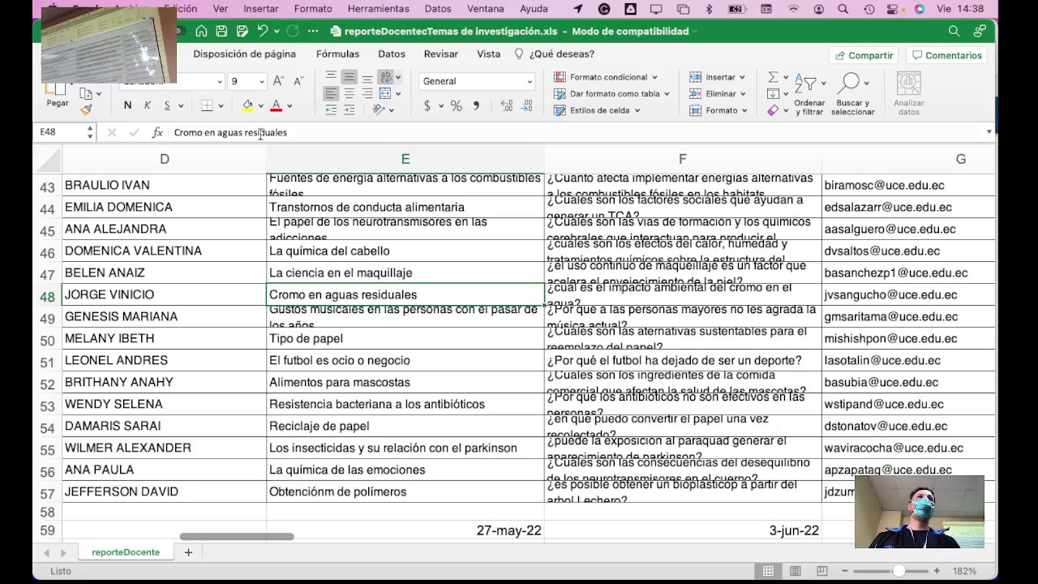
Step: Replace the research topic in cell E48 with "Tratamiento de aguas residuales usando nanotecnología"
click(260, 135)
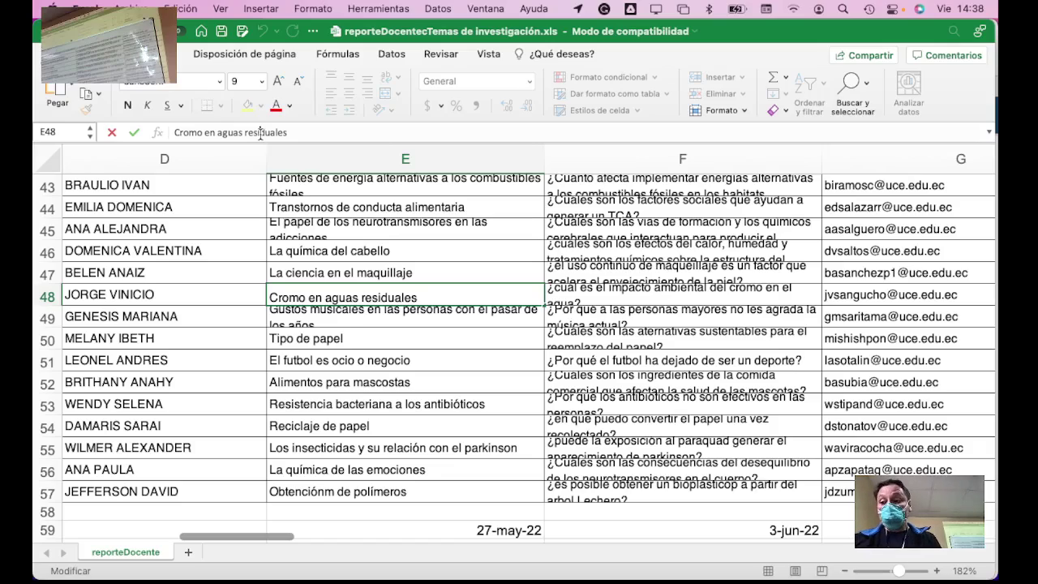
click(315, 132)
key(BackSpace)
key(BackSpace)
key(BackSpace)
key(BackSpace)
key(BackSpace)
key(BackSpace)
key(BackSpace)
key(BackSpace)
key(BackSpace)
key(BackSpace)
key(BackSpace)
key(BackSpace)
key(BackSpace)
key(BackSpace)
key(BackSpace)
key(BackSpace)
key(BackSpace)
key(BackSpace)
key(BackSpace)
key(BackSpace)
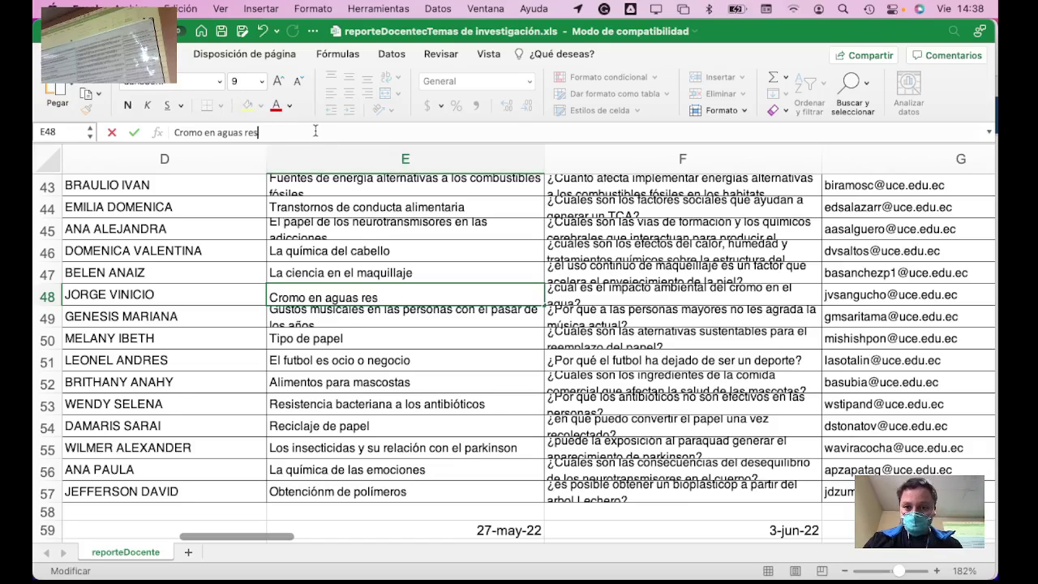
text(Tra)
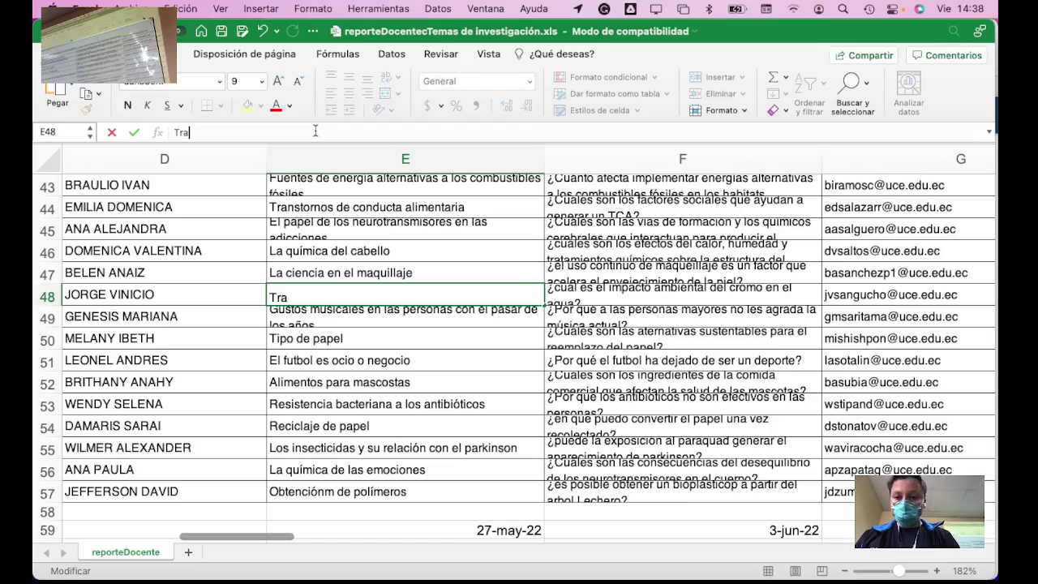
text(tamiento de ag)
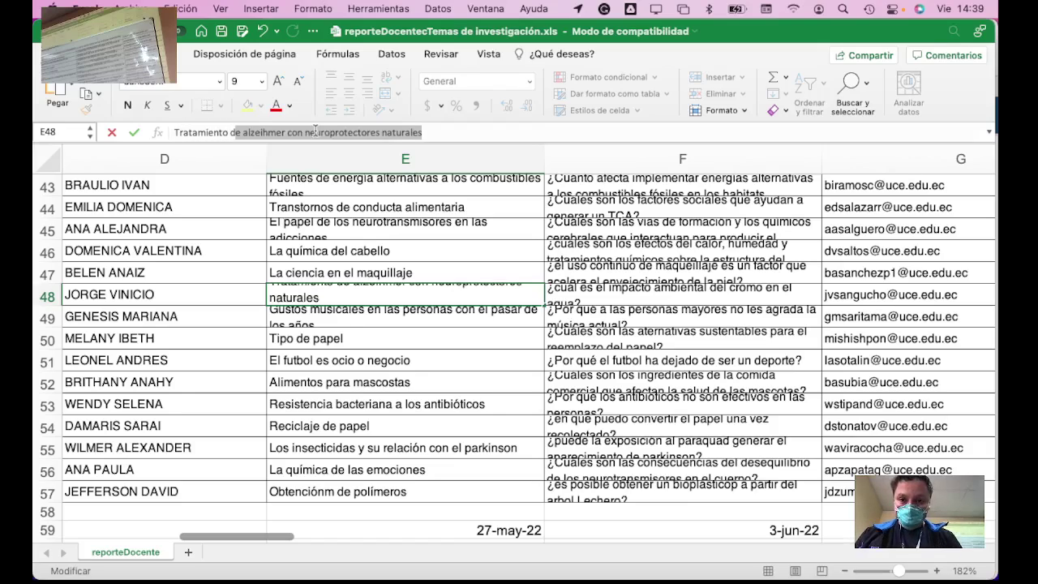
text(uas re)
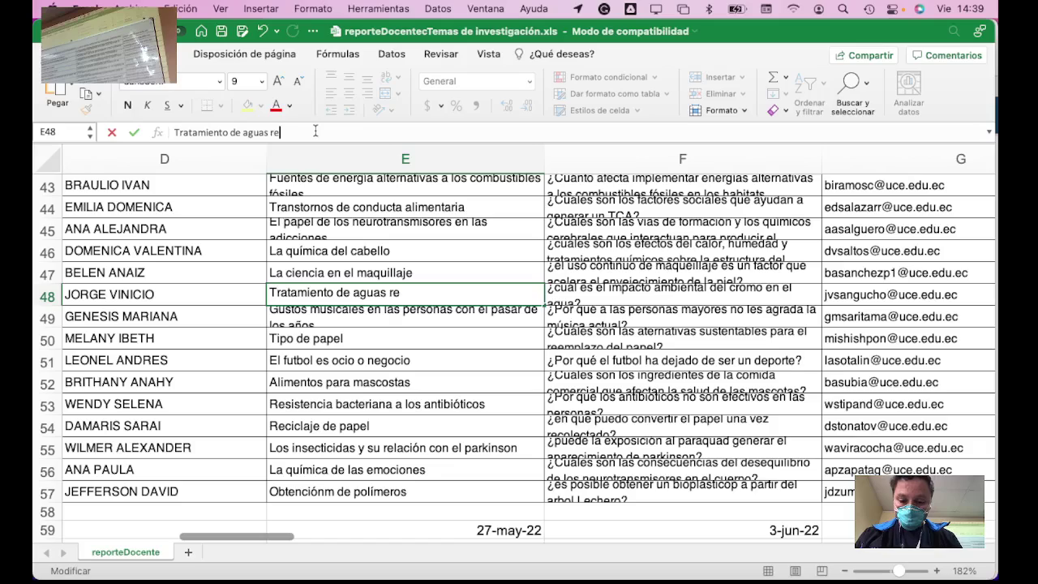
text(siduales usand)
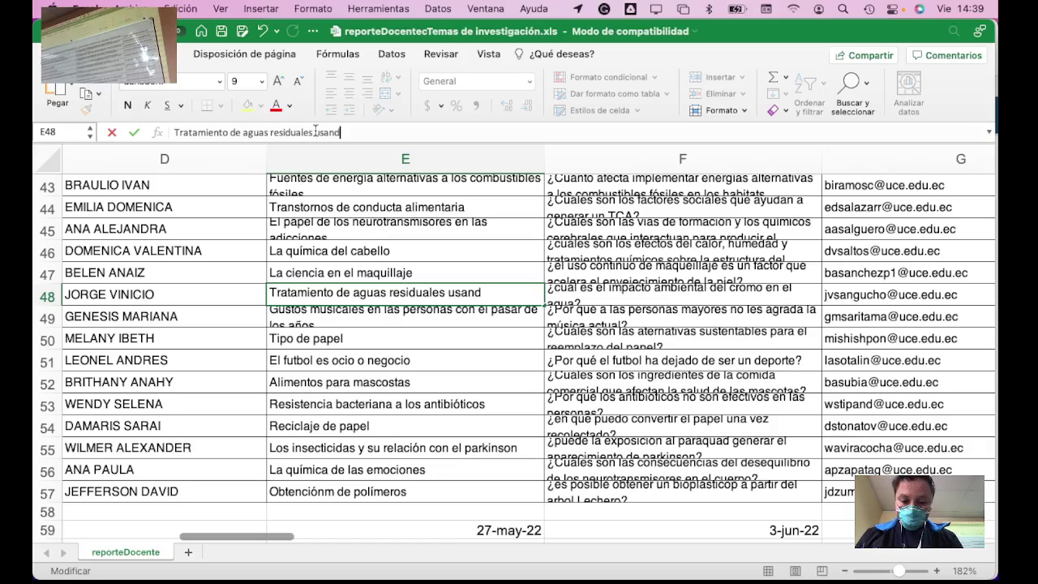
text(o nanotecnología)
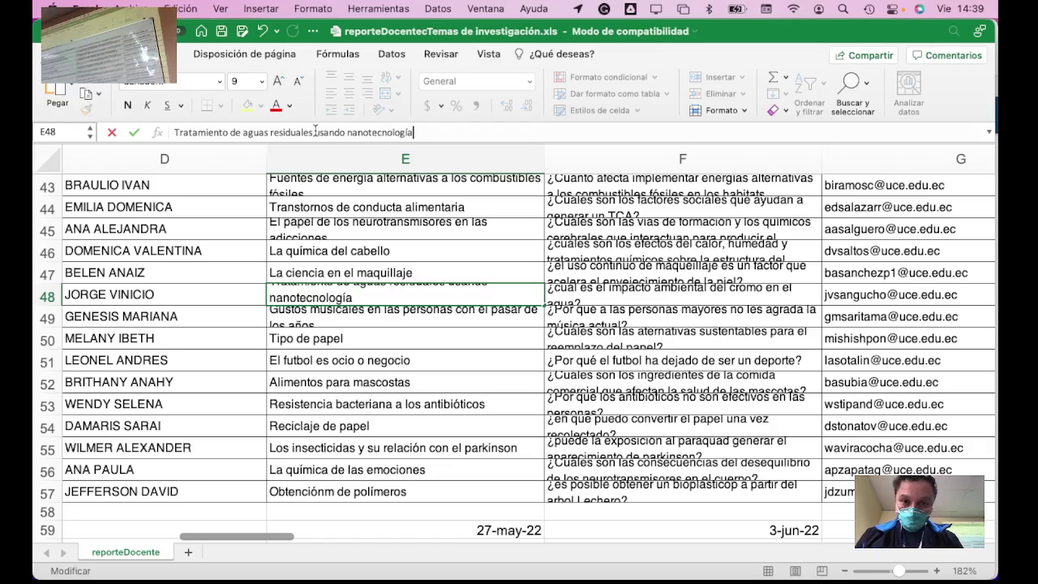
key(Return)
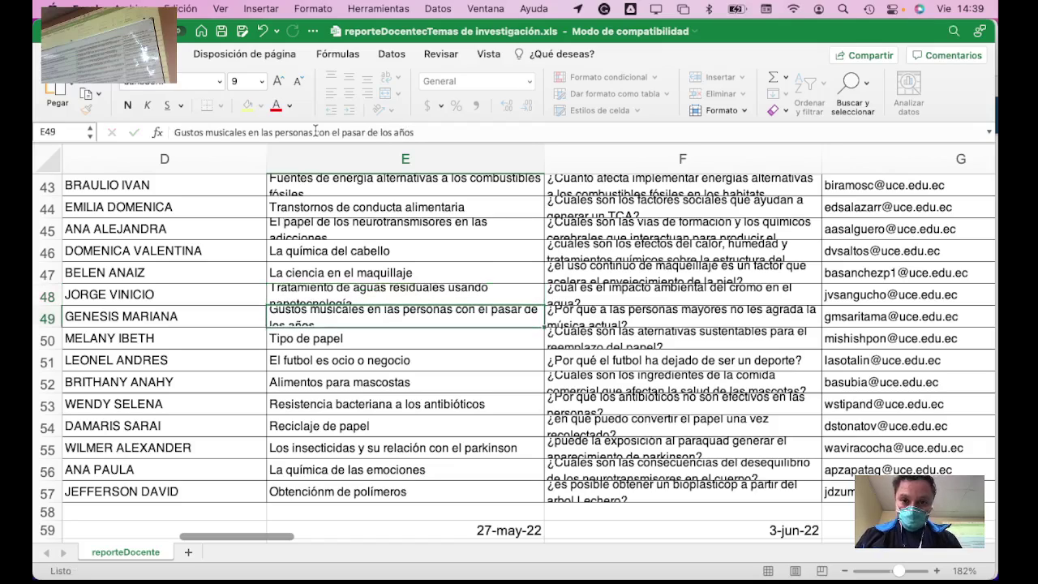
Step: Replace the initial question in cell F48 with "¿cuál es el impacto ambiental de la nanotecnología en la vida marina?"
key(Up)
key(Right)
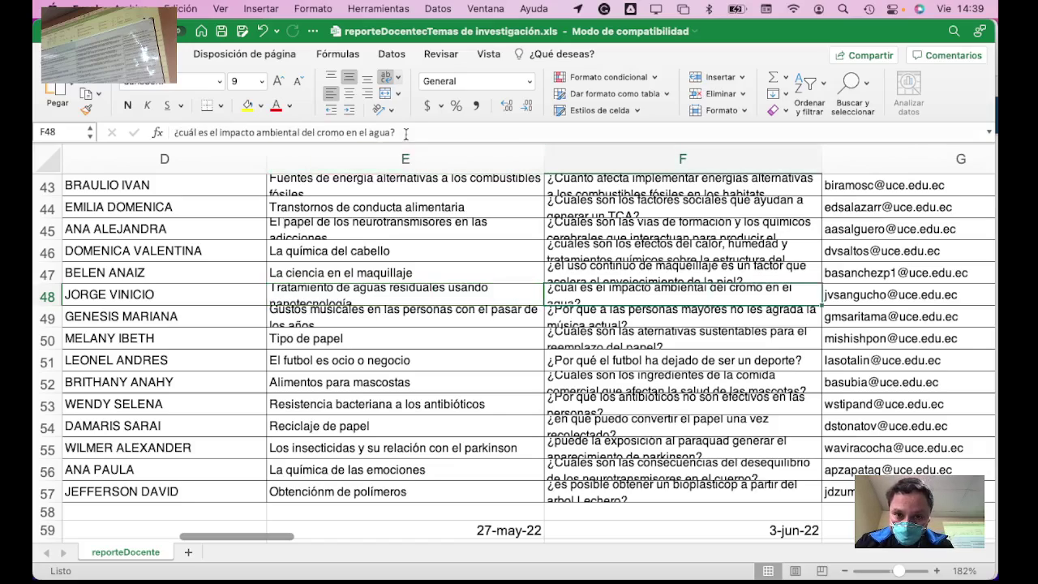
drag(395, 132, 314, 123)
text(la)
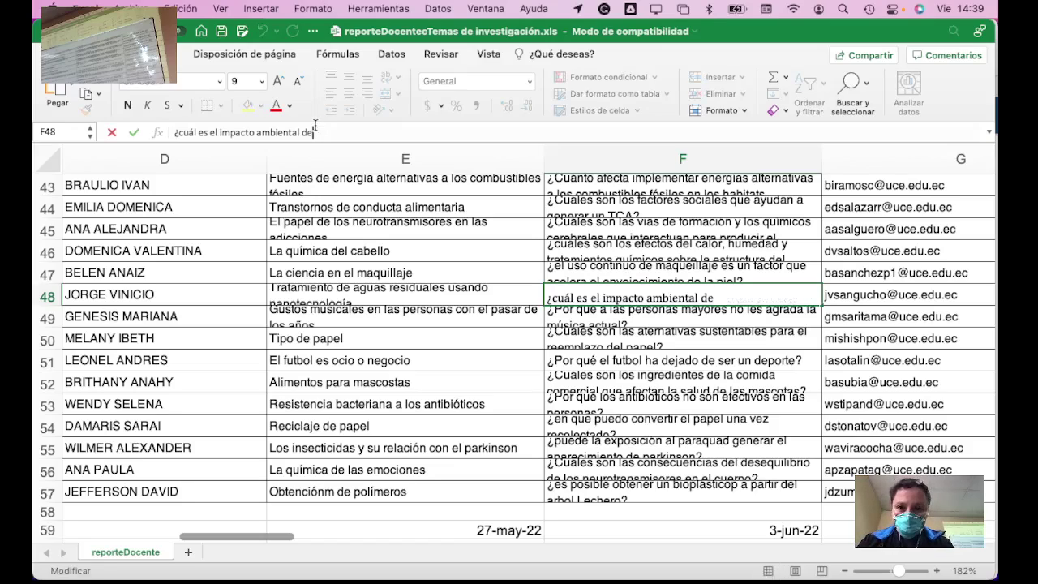
text( nanot)
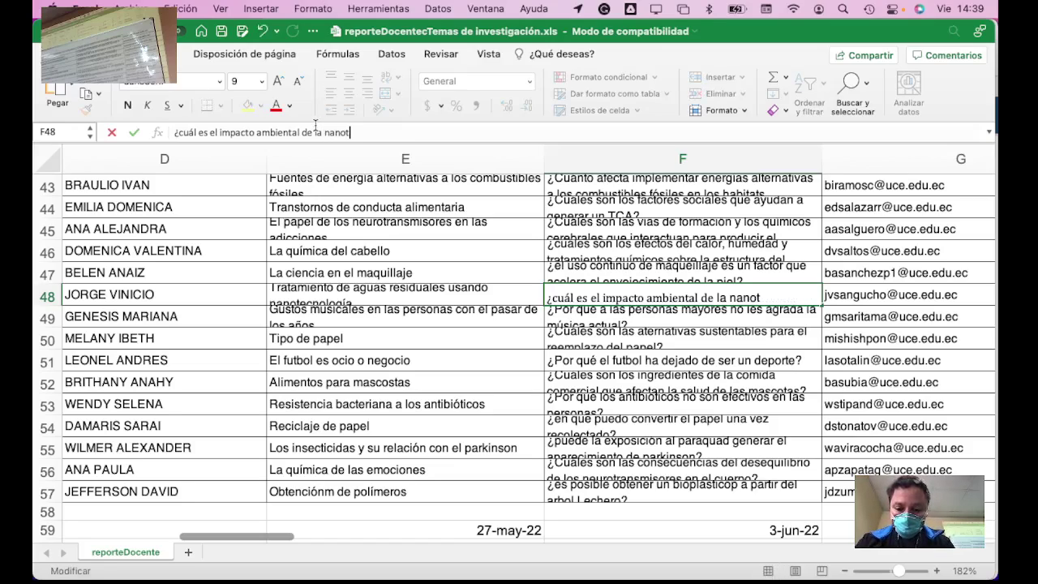
text(ecnología en la )
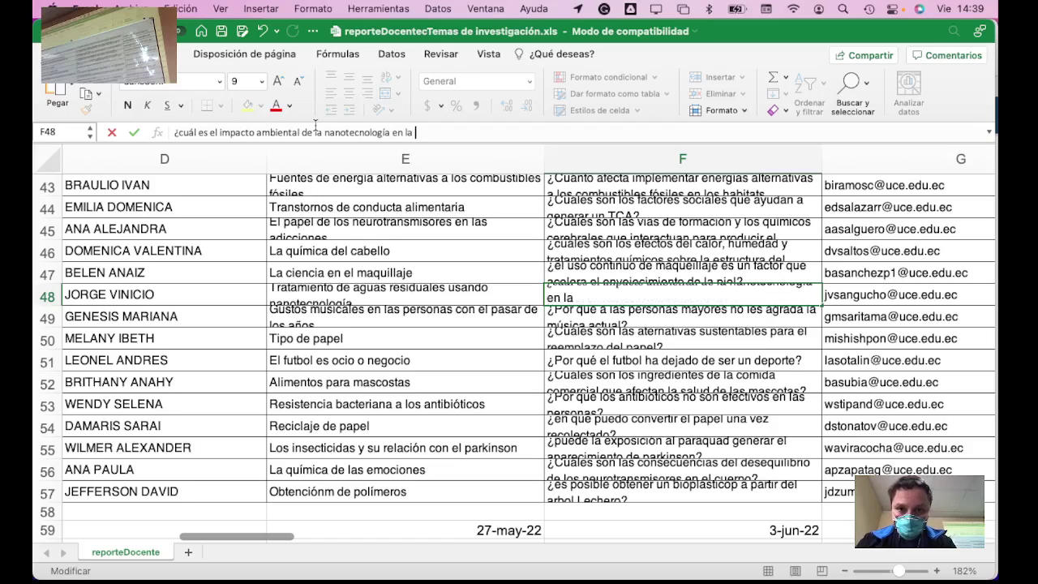
text(vid amarina?)
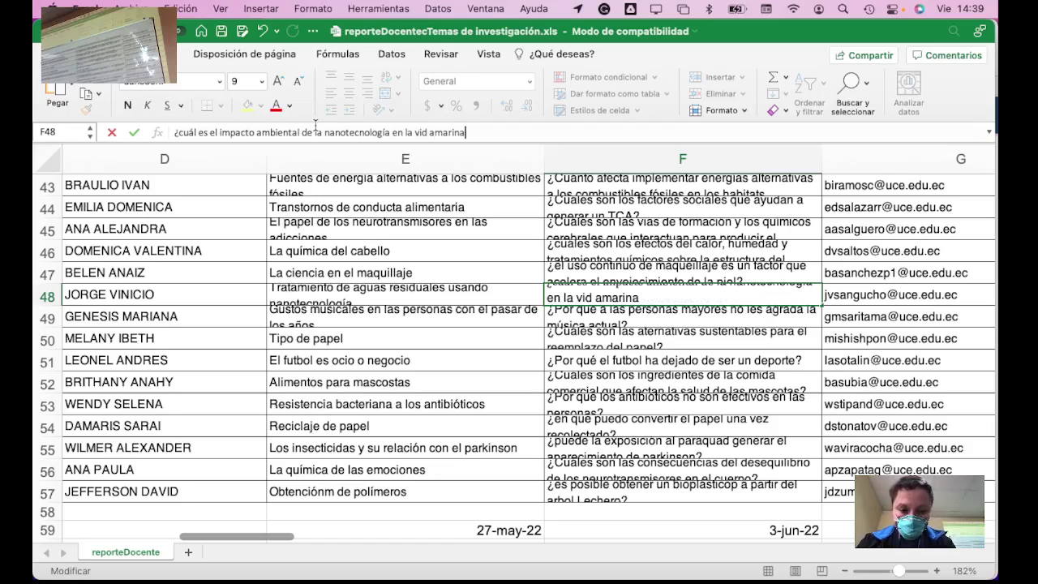
key(BackSpace)
key(BackSpace)
key(BackSpace)
key(BackSpace)
key(BackSpace)
key(BackSpace)
key(BackSpace)
key(BackSpace)
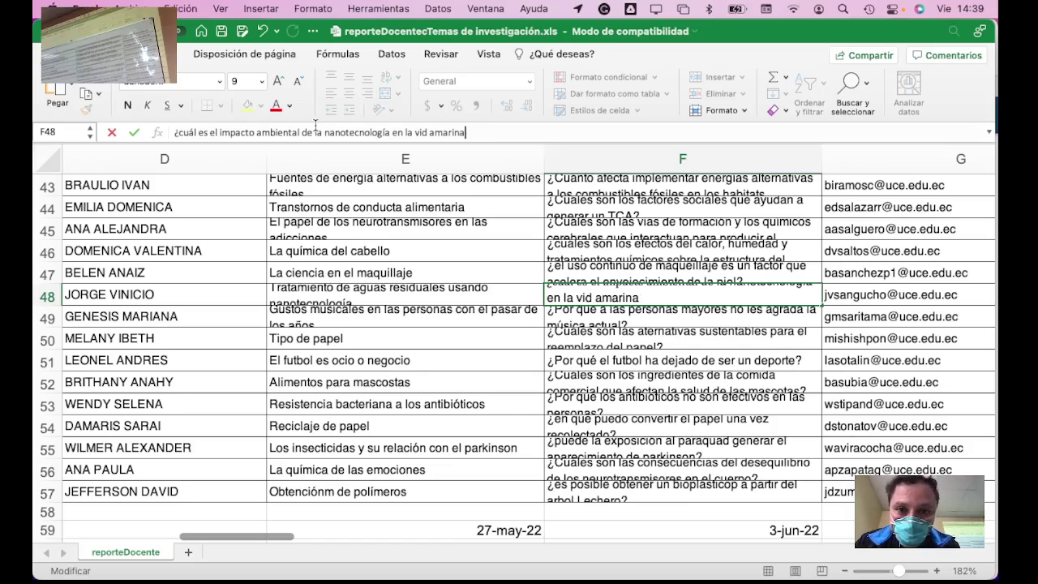
text(a)
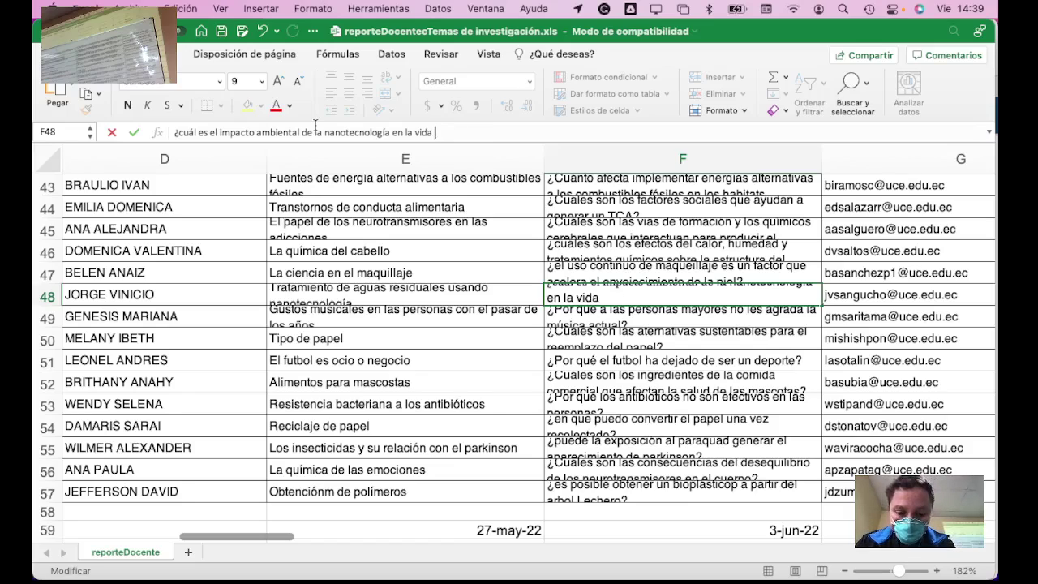
text( marina?)
key(Return)
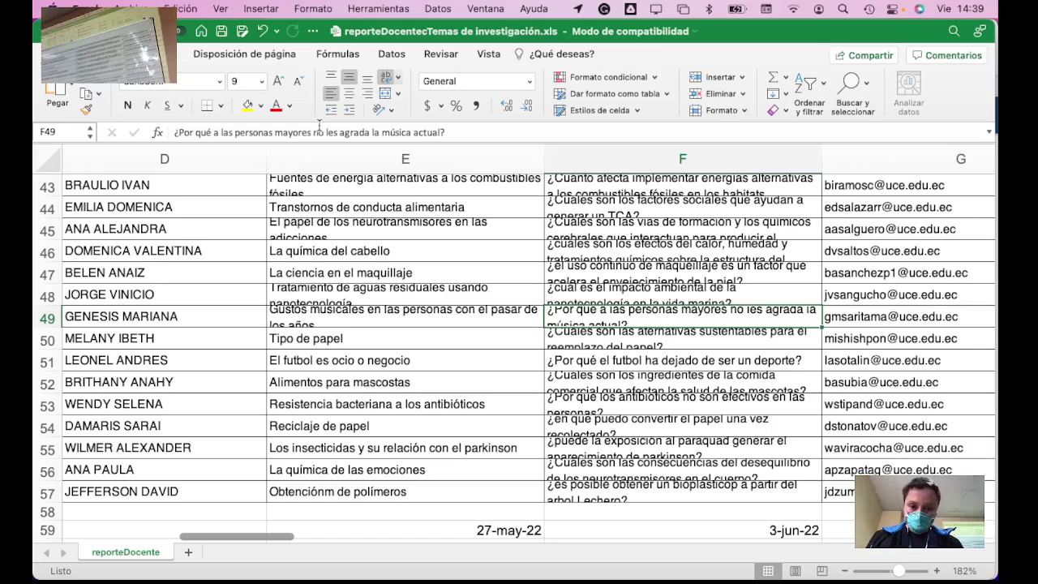
Step: Look over the last rows of the student list and switch to the PowerPoint slide "Idea – Pregunta - Respuesta"
scroll(538, 314, down, 3)
scroll(539, 314, down, 1)
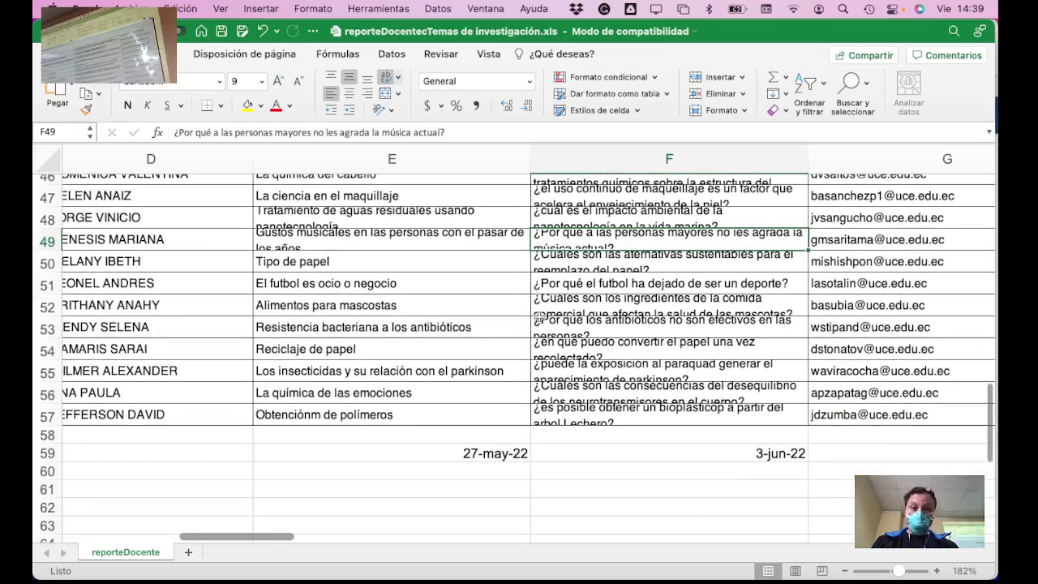
scroll(538, 315, up, 2)
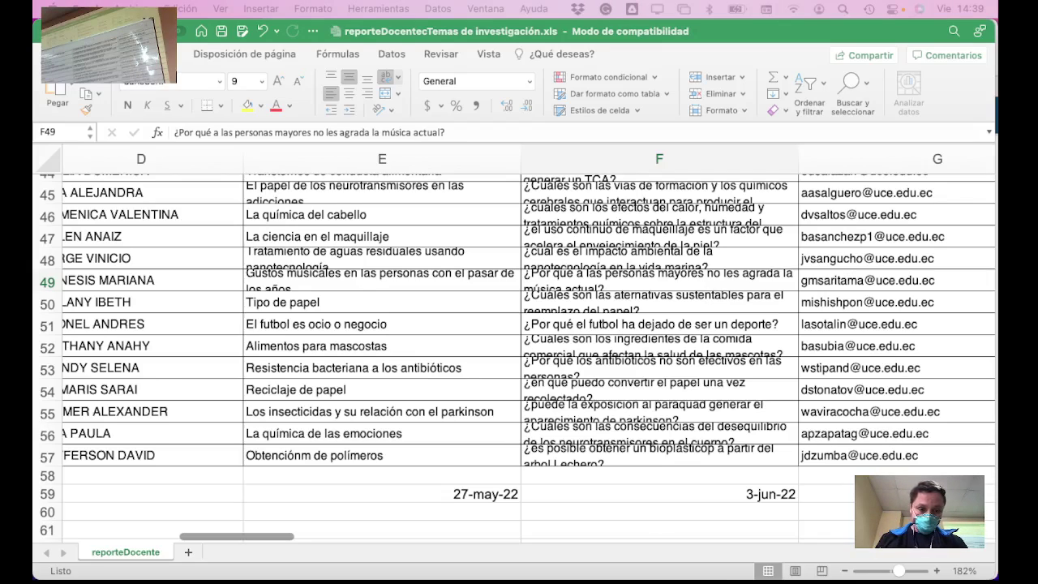
key(super+Tab)
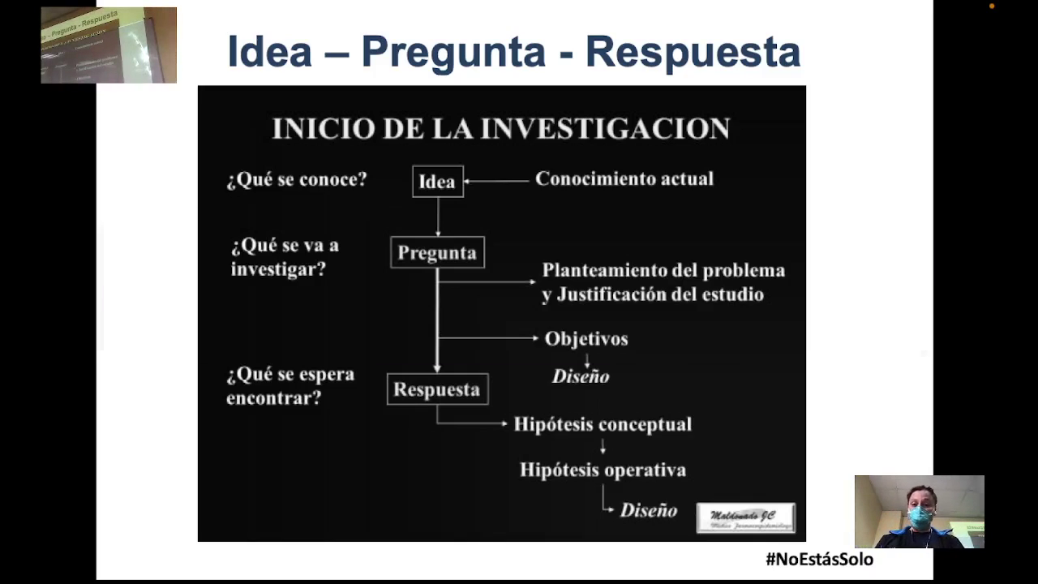
Step: Switch from the running PowerPoint slideshow to Finder
key(super+Tab)
key(super+Tab)
key(super+Tab)
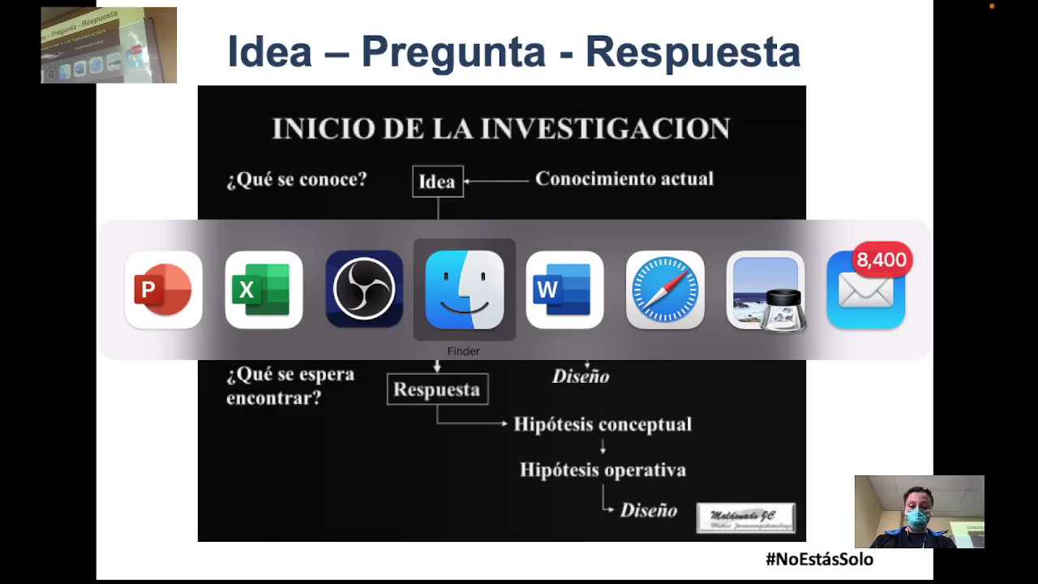
key(super+Tab)
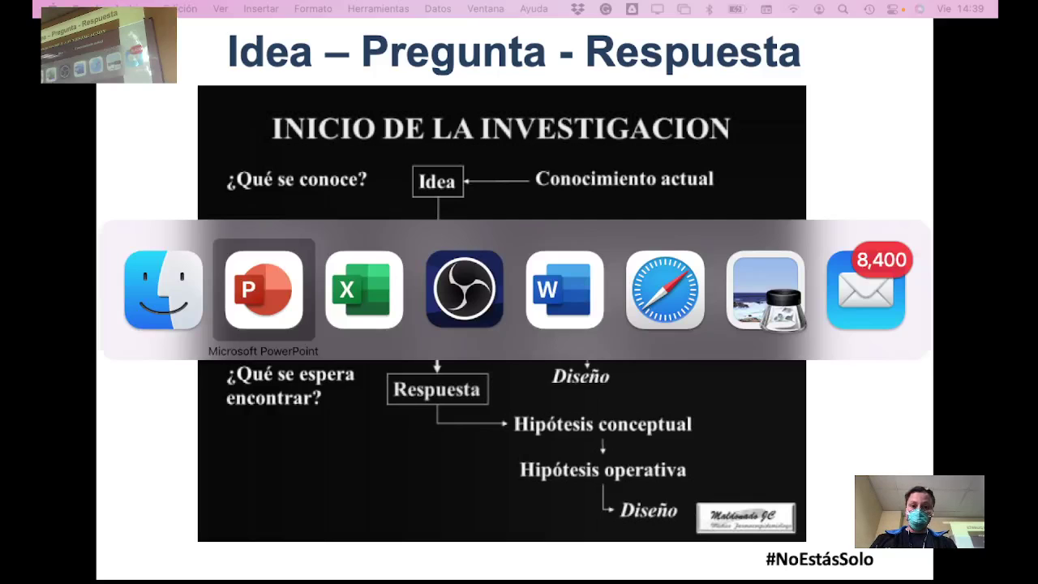
key(super+Tab)
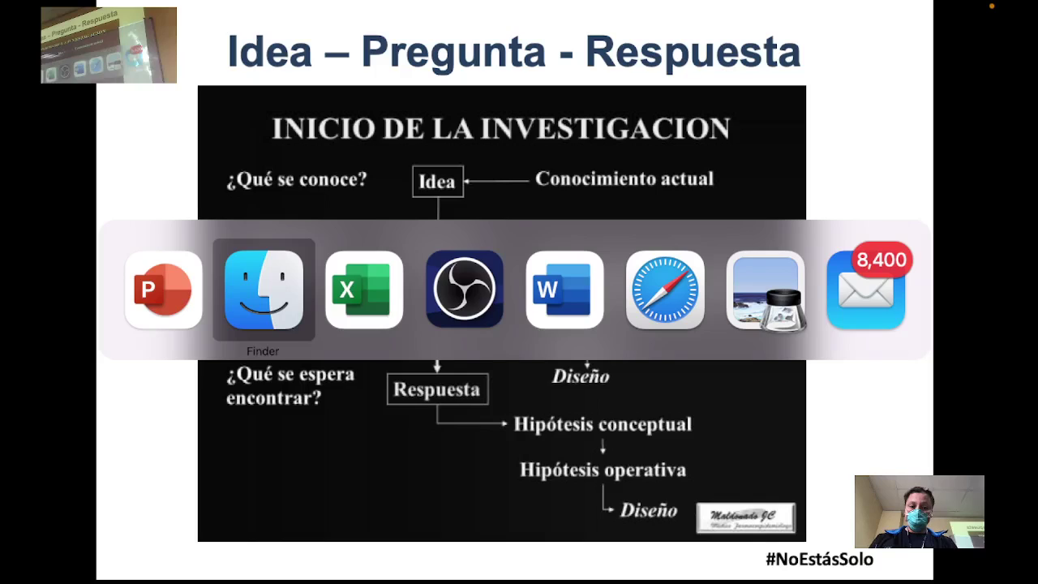